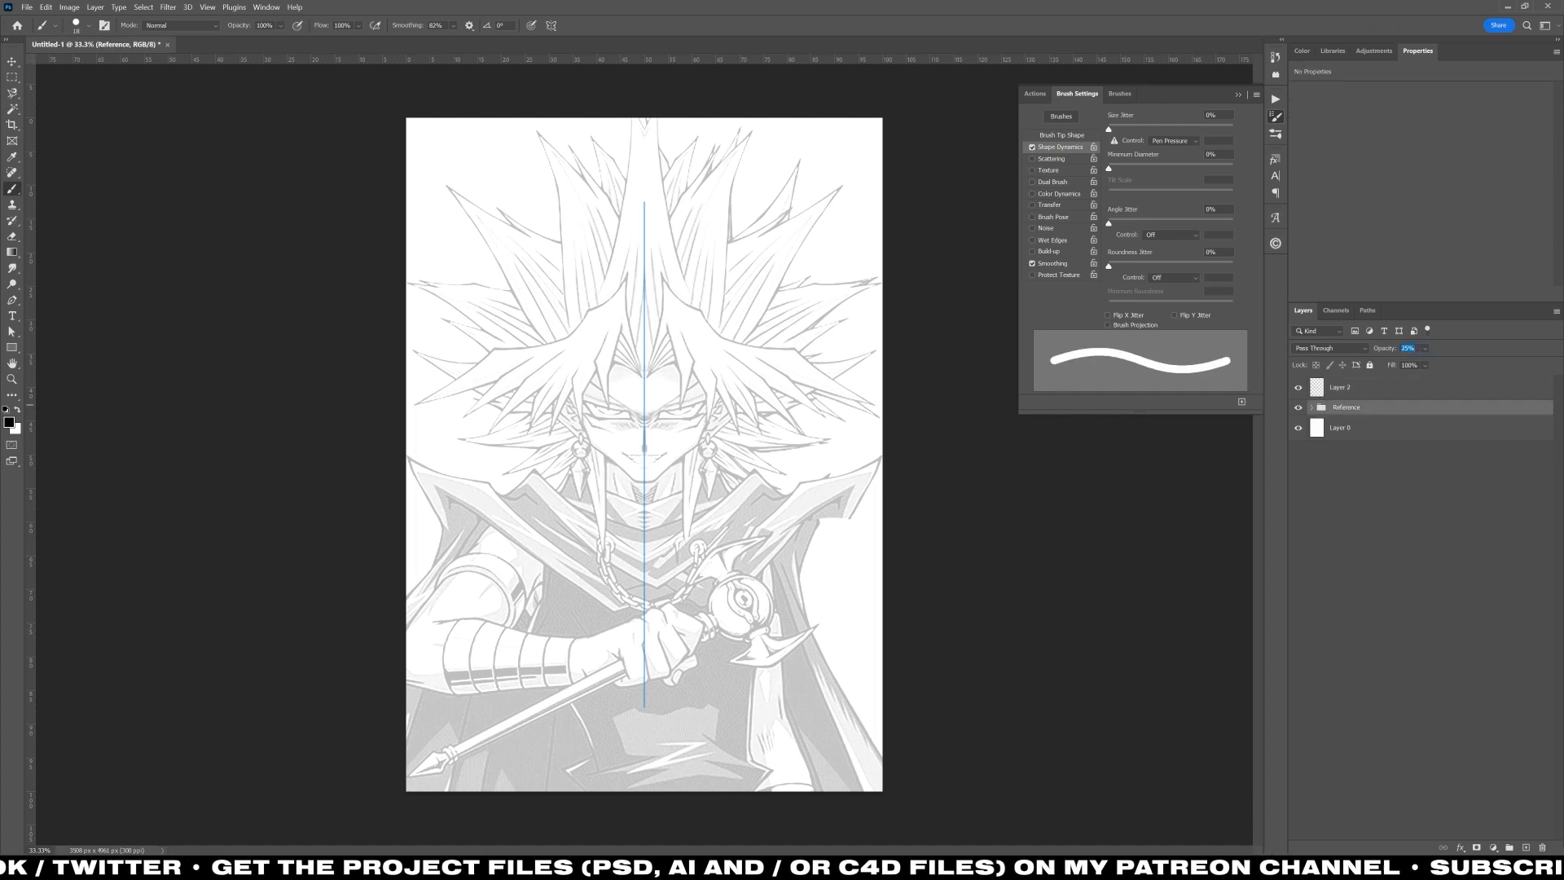
Step: Set the Reference group's opacity to 15% and make Layer 2 the active drawing layer
text(15)
key(Return)
click(1340, 388)
Step: Draw mirrored jagged black strokes over the sketch for the inner eye corners and the inner part of the upper eyelids
scroll(707, 404, up, 6)
drag(708, 404, 707, 442)
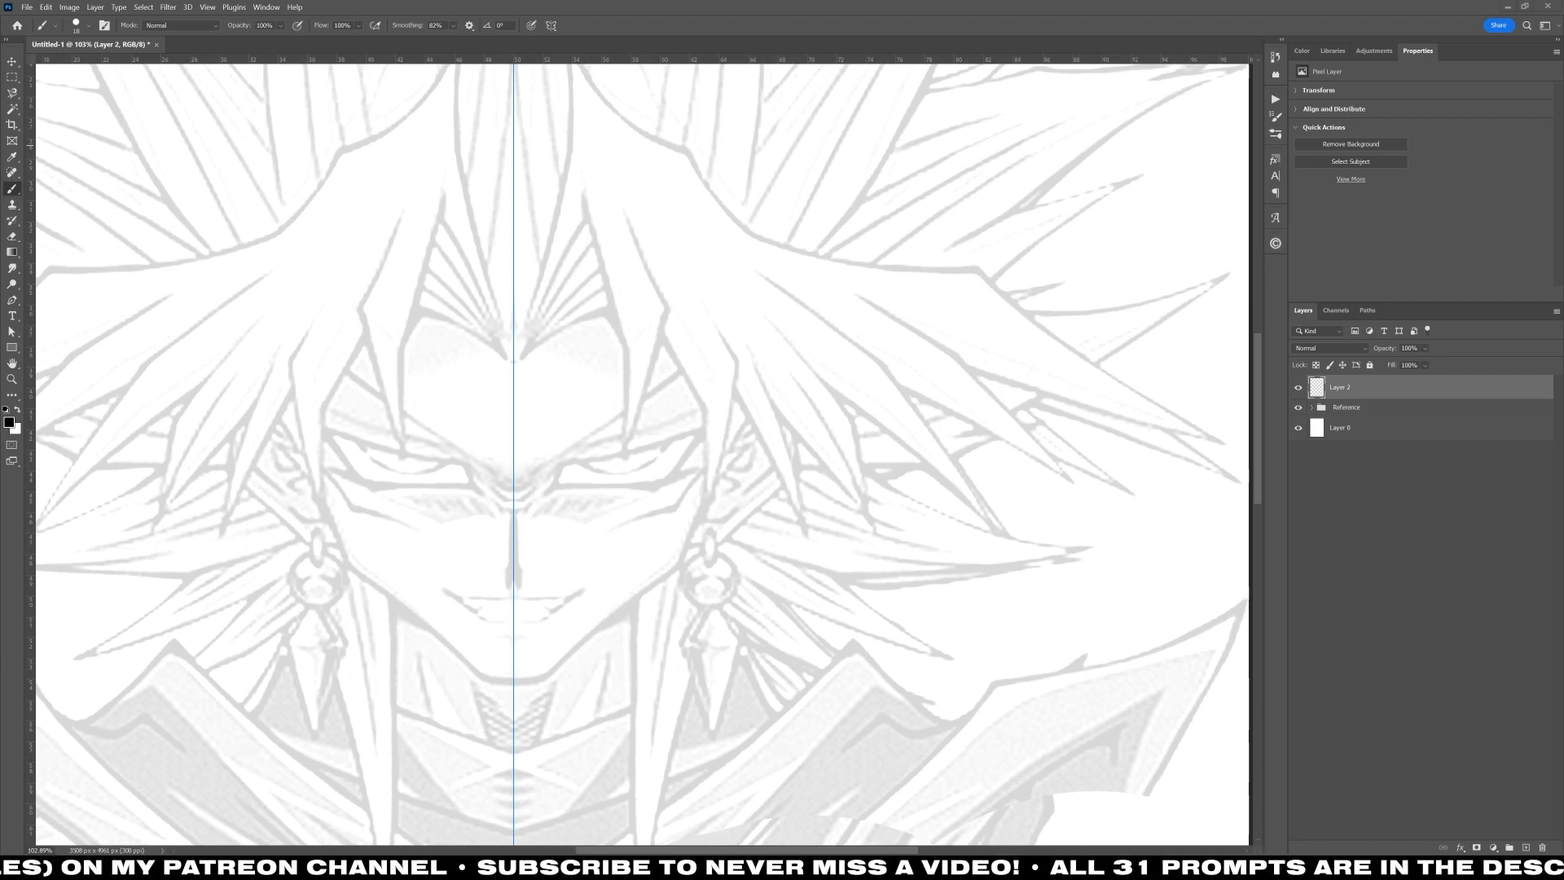
scroll(552, 517, up, 5)
drag(531, 484, 572, 411)
drag(572, 411, 548, 429)
scroll(565, 437, up, 12)
scroll(624, 374, down, 12)
drag(607, 385, 653, 359)
mouse_move(636, 374)
mouse_down()
mouse_move(730, 349)
mouse_move(712, 343)
mouse_move(738, 366)
mouse_up()
drag(717, 360, 770, 345)
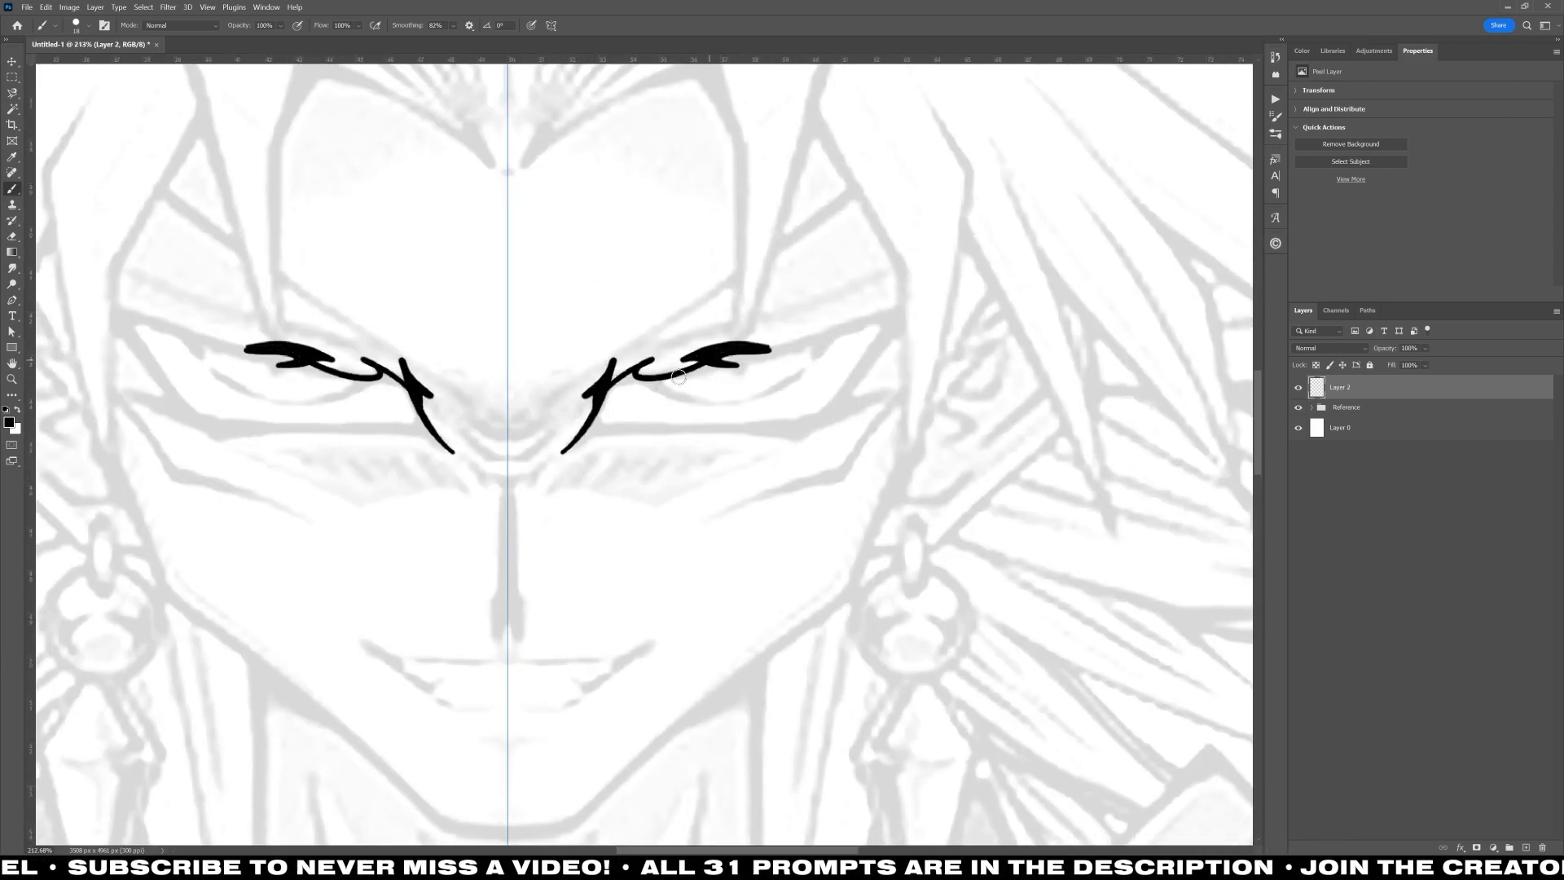
Step: Extend the spiky upper eyelid lines to pointed outer corners and curve them down around the outer edges of both eyes
mouse_move(641, 373)
mouse_down()
mouse_move(605, 391)
mouse_move(649, 381)
mouse_up()
click(797, 337)
mouse_move(778, 332)
mouse_down()
mouse_move(821, 342)
mouse_move(907, 292)
mouse_move(852, 392)
mouse_move(807, 407)
mouse_up()
drag(906, 298, 890, 333)
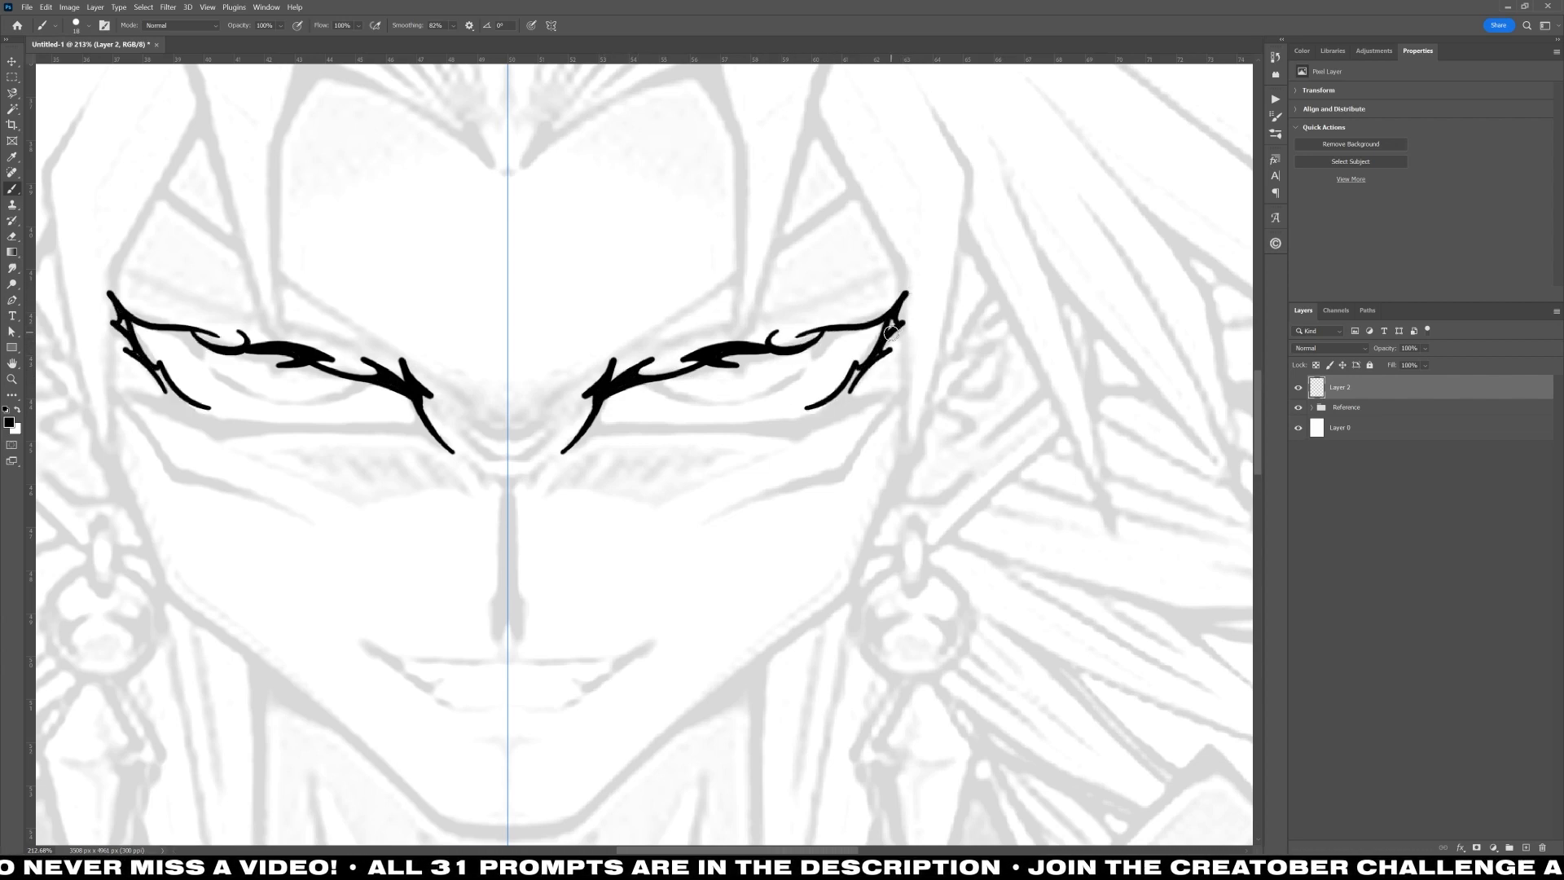
Step: Draw thick jagged lower eyelid lines from the nose side to the outer corners of both eyes
mouse_move(562, 464)
mouse_down()
mouse_move(625, 431)
mouse_move(594, 430)
mouse_move(561, 466)
mouse_move(635, 433)
mouse_move(750, 427)
mouse_up()
mouse_move(629, 435)
mouse_down()
mouse_move(685, 419)
mouse_move(799, 442)
mouse_move(784, 428)
mouse_up()
mouse_move(740, 414)
mouse_down()
mouse_move(806, 428)
mouse_move(846, 385)
mouse_move(829, 411)
mouse_move(872, 421)
mouse_move(897, 396)
mouse_move(877, 360)
mouse_move(763, 425)
mouse_move(791, 438)
mouse_move(826, 421)
mouse_move(858, 367)
mouse_move(835, 409)
mouse_move(851, 416)
mouse_move(842, 327)
mouse_move(817, 343)
mouse_move(899, 312)
mouse_up()
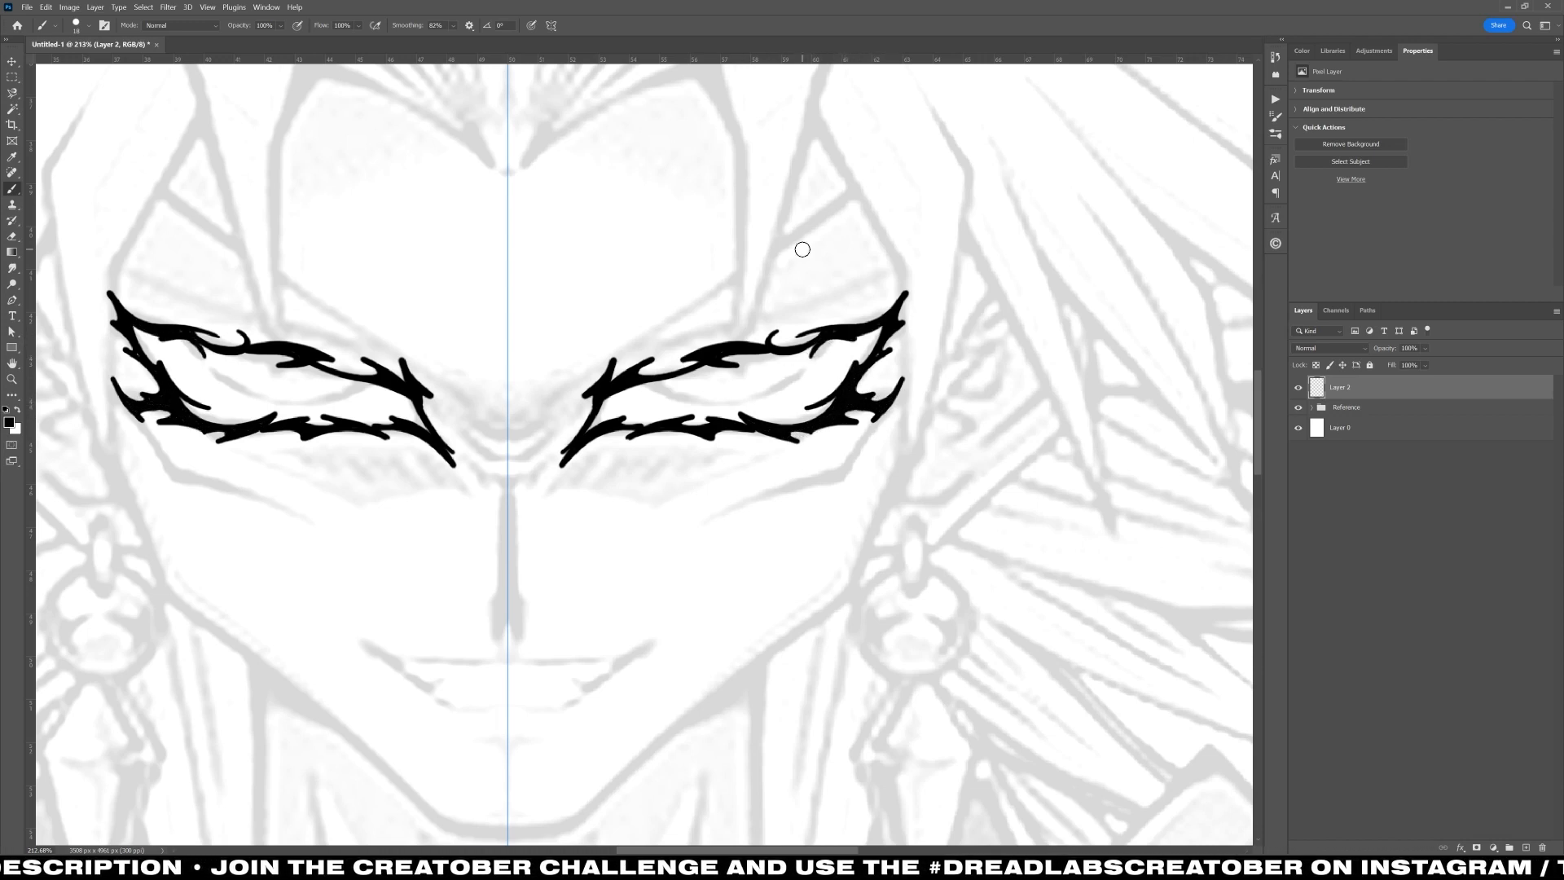
Step: Draw the pupils and the curved contour lines inside both eyes, checking the line art with the Reference group hidden
mouse_move(649, 384)
mouse_down()
mouse_move(739, 401)
mouse_move(636, 365)
mouse_move(670, 393)
mouse_up()
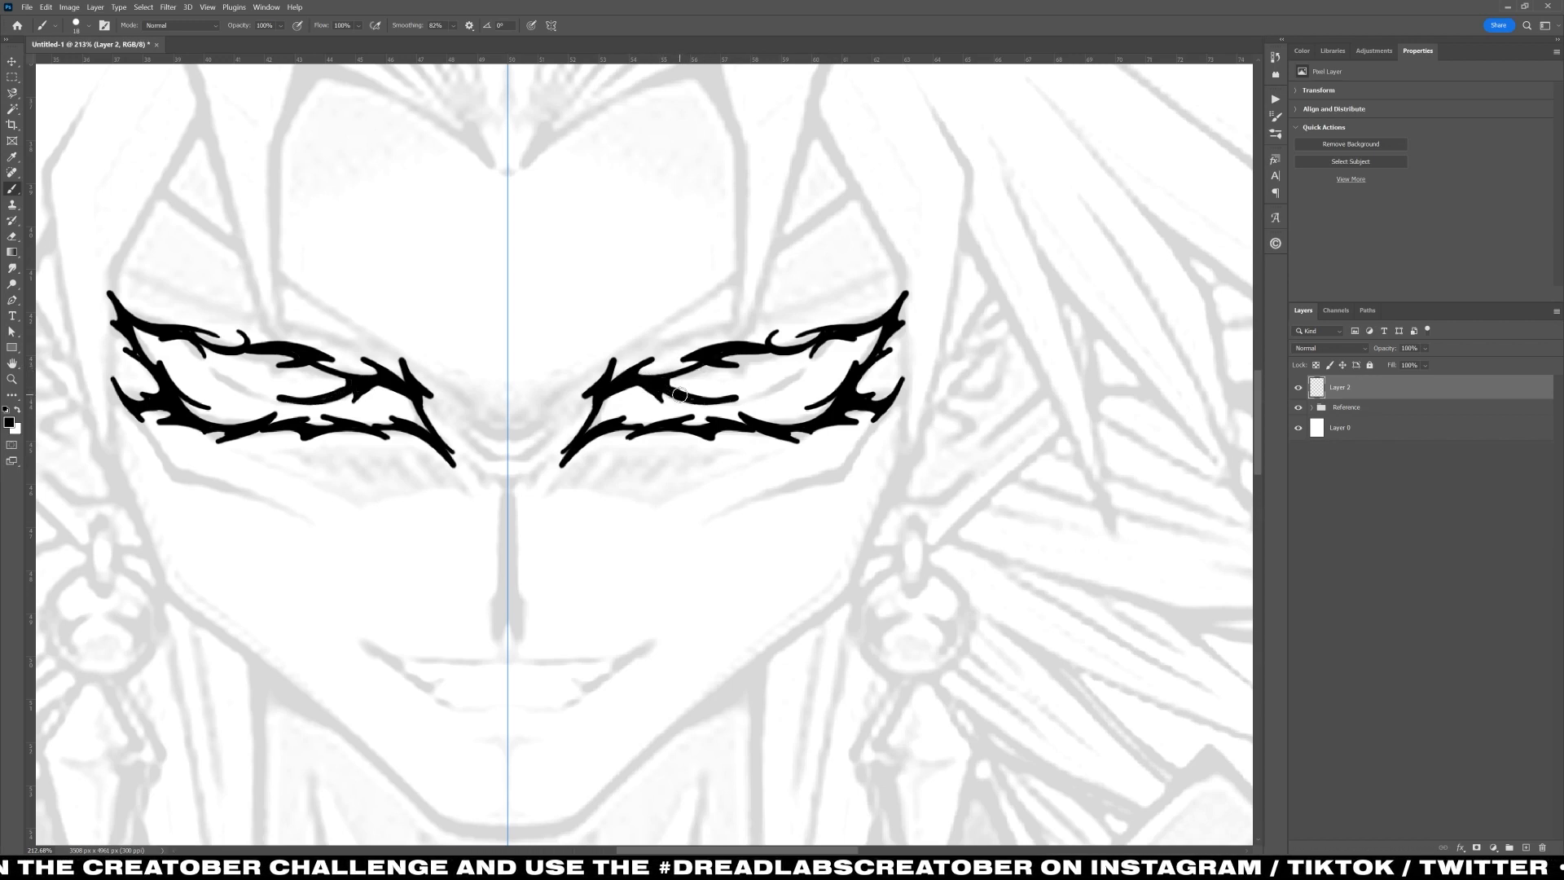
mouse_move(716, 403)
mouse_down()
mouse_move(785, 388)
mouse_move(687, 358)
mouse_move(731, 379)
mouse_move(690, 367)
mouse_move(777, 357)
mouse_move(745, 376)
mouse_up()
mouse_move(746, 367)
mouse_down()
mouse_move(781, 350)
mouse_move(766, 360)
mouse_up()
click(1298, 407)
click(1298, 408)
Step: Outline the nose as a spiky shape along the symmetry axis and draw the jagged mouth line with pointed corners
mouse_move(508, 464)
mouse_down()
mouse_move(523, 663)
mouse_move(507, 606)
mouse_move(508, 652)
mouse_move(550, 655)
mouse_move(503, 663)
mouse_move(659, 637)
mouse_up()
key(ctrl+z)
drag(656, 638, 611, 664)
Step: Trim the thick corners of the mouth with a much smaller eraser
key(e)
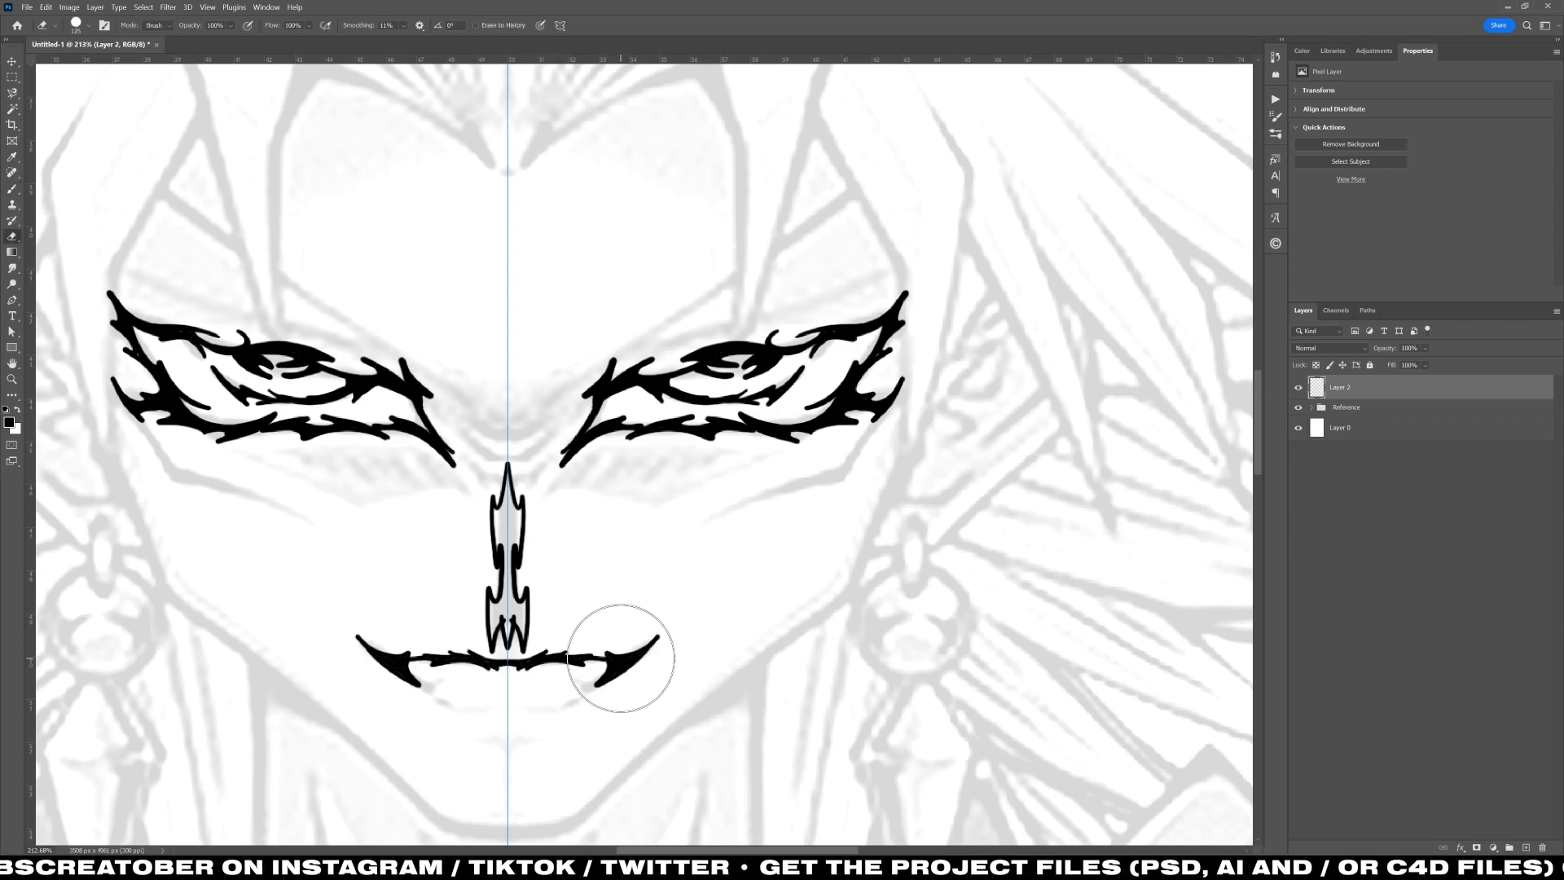
key(bracketleft)
key(bracketleft)
drag(403, 25, 447, 39)
key(bracketleft)
key(bracketleft)
key(bracketleft)
key(bracketleft)
key(bracketleft)
key(bracketleft)
key(bracketleft)
key(bracketleft)
key(bracketleft)
key(bracketleft)
key(bracketleft)
key(bracketleft)
key(bracketleft)
key(bracketleft)
key(bracketleft)
key(bracketleft)
mouse_move(626, 677)
mouse_down()
mouse_move(592, 686)
mouse_move(597, 660)
mouse_move(607, 673)
mouse_move(580, 693)
mouse_up()
Step: Draw the lower lip with a small spiked accent beneath it, and add jagged cheek lines below both eyes
key(b)
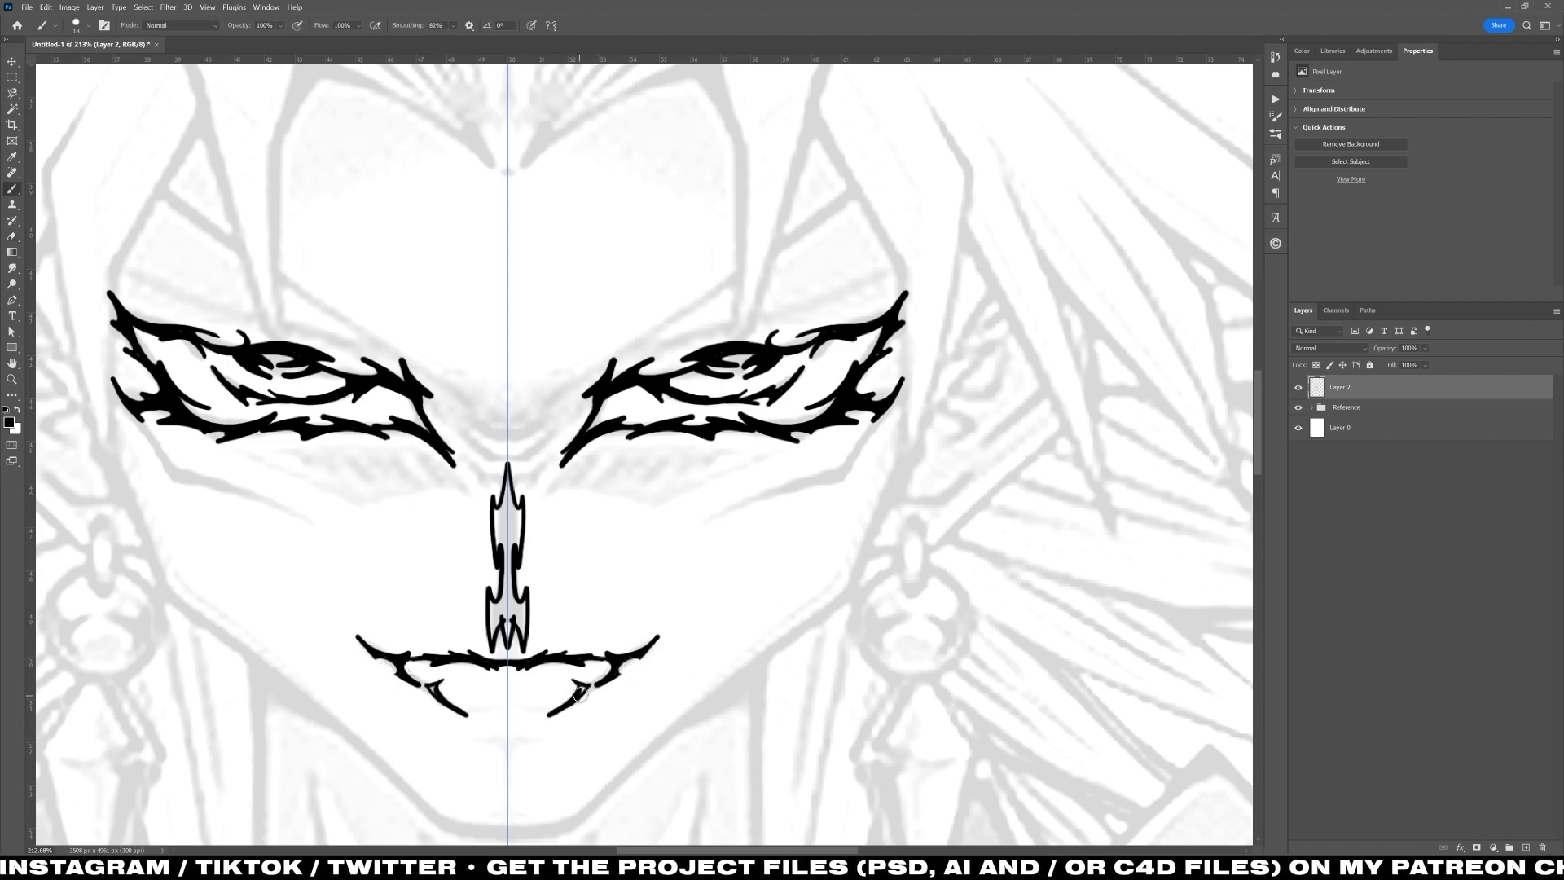
mouse_move(466, 736)
mouse_down()
mouse_move(501, 736)
mouse_move(466, 739)
mouse_move(512, 757)
mouse_move(469, 720)
mouse_move(502, 705)
mouse_move(464, 704)
mouse_move(504, 709)
mouse_up()
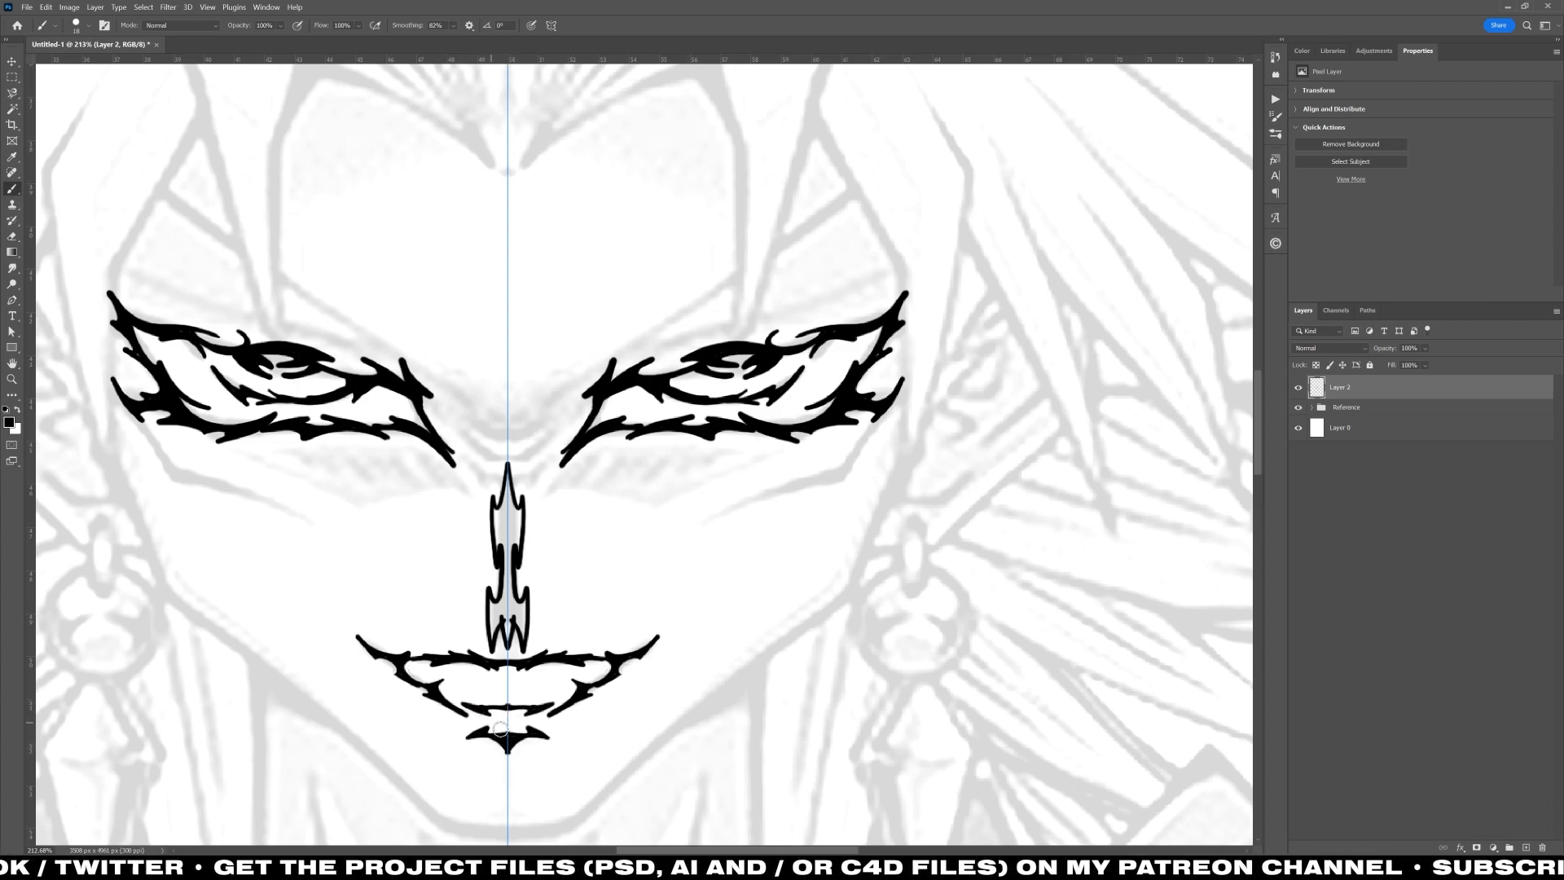
mouse_move(147, 434)
mouse_down()
mouse_move(187, 505)
mouse_move(306, 521)
mouse_up()
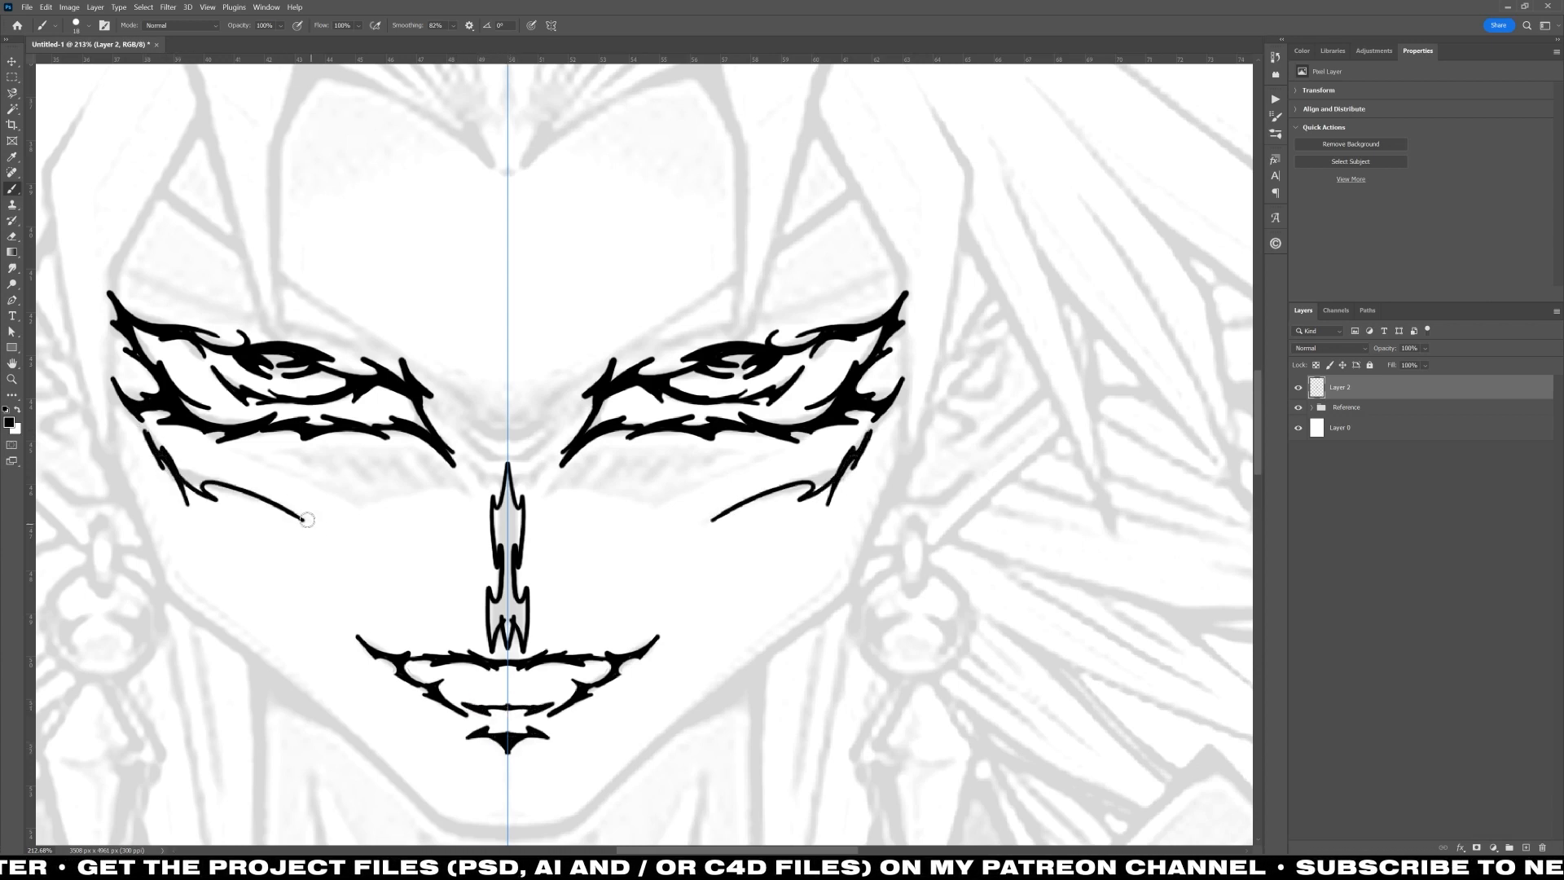
drag(173, 467, 281, 502)
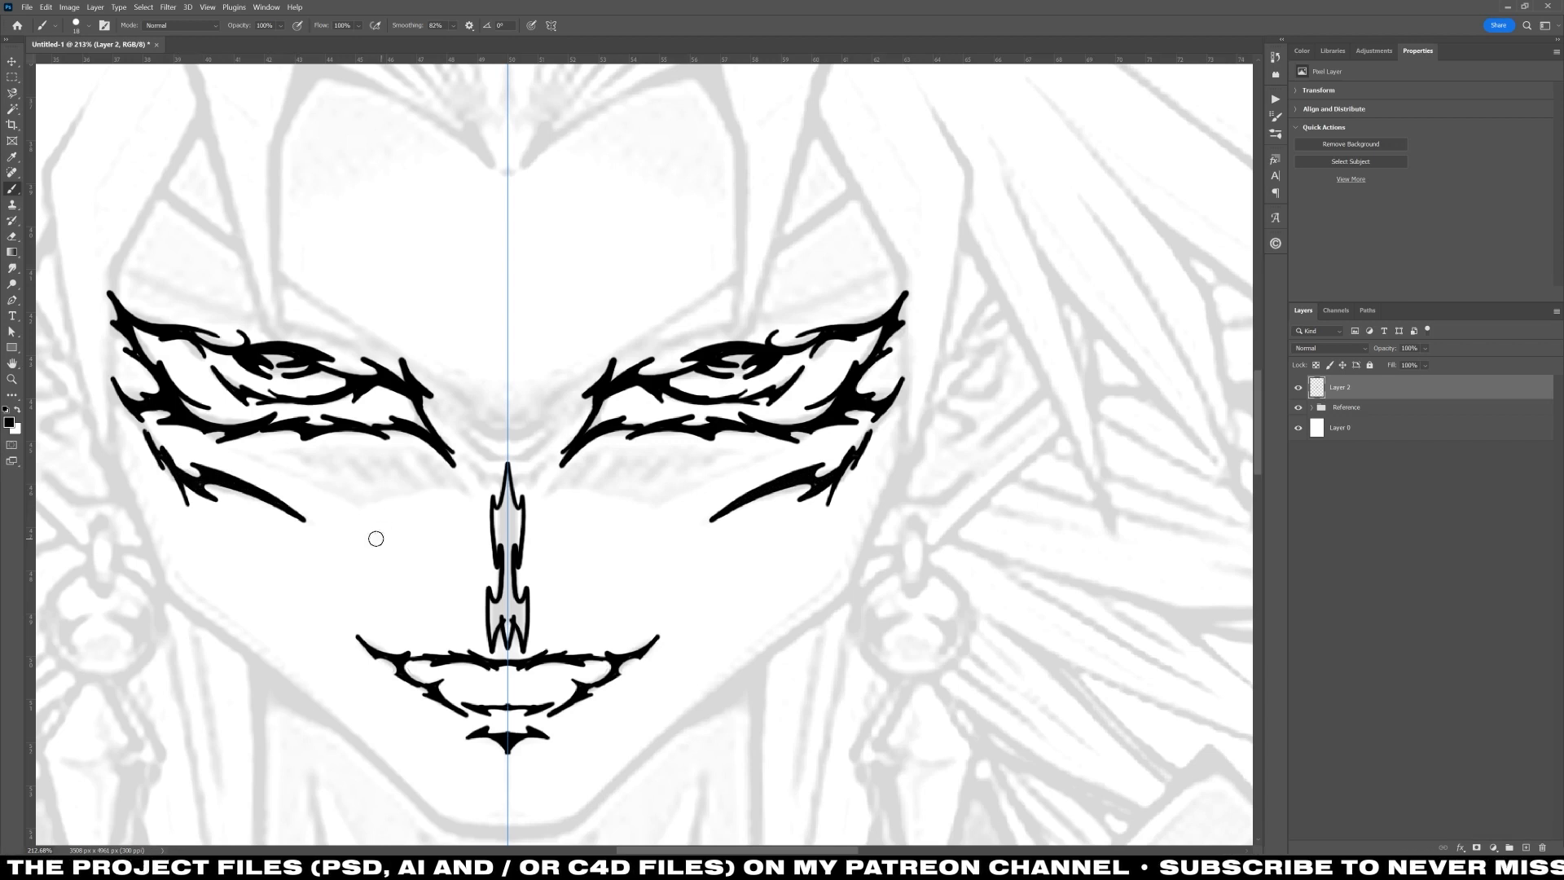
Step: Fill the outlined nose shape with black using the Paint Bucket
key(g)
click(493, 630)
key(b)
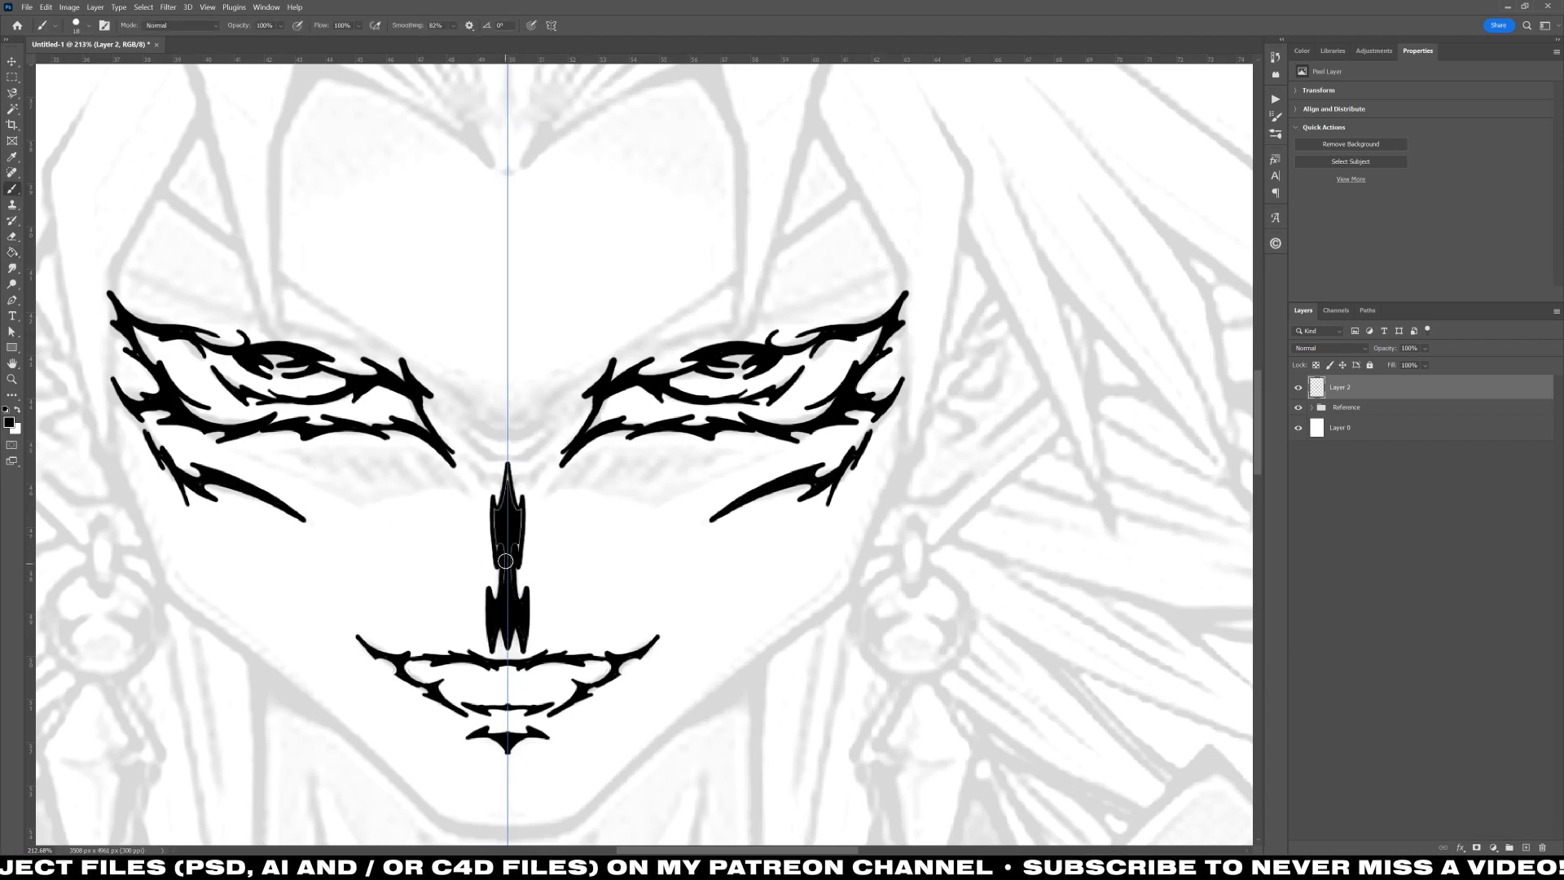
Step: Draw a spiky V-shaped mark above the nose bridge and a curved, tapered stroke under each eye
mouse_move(443, 421)
mouse_down()
mouse_move(497, 459)
mouse_move(482, 454)
mouse_up()
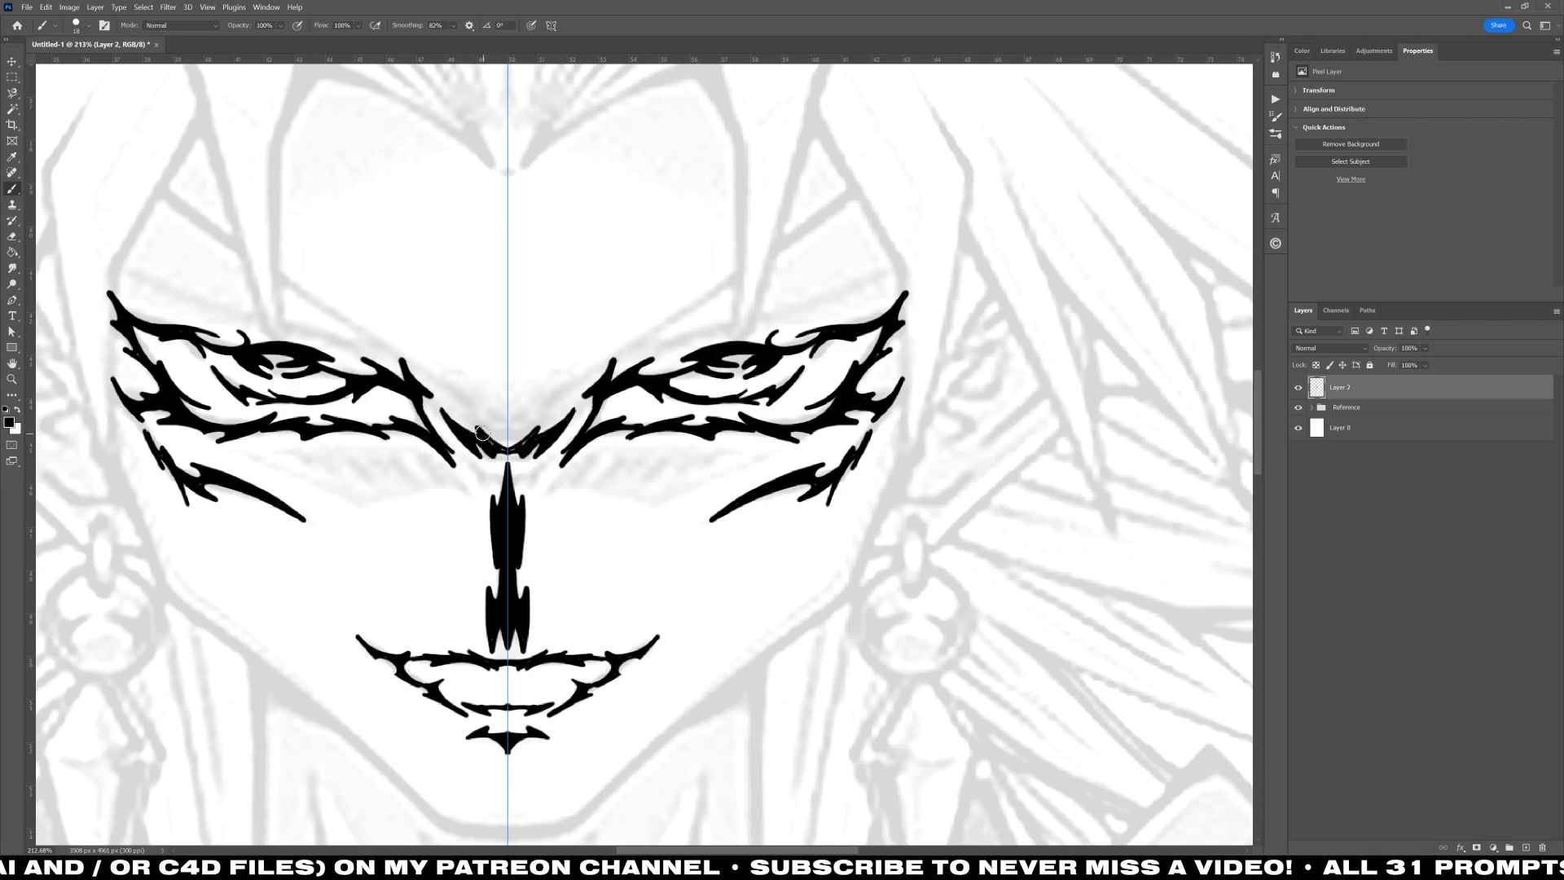
drag(260, 455, 356, 527)
key(ctrl+z)
mouse_move(252, 453)
mouse_down()
mouse_move(322, 481)
mouse_move(310, 463)
mouse_move(366, 517)
mouse_up()
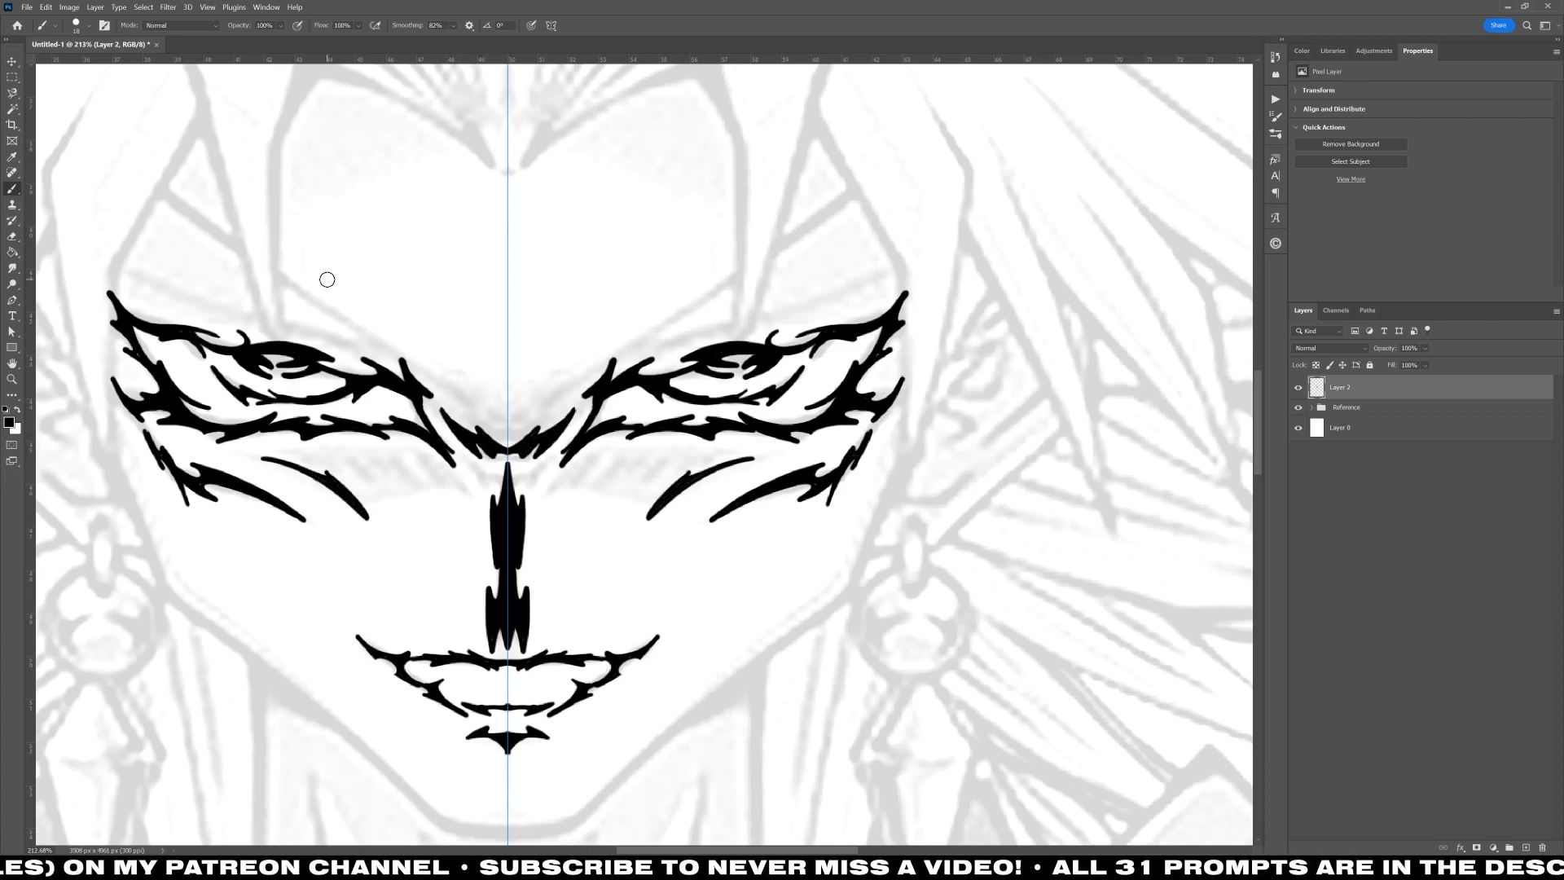
Step: Outline the jawline as a mirrored chain of spiky shapes from the outer eye corners down to the chin
mouse_move(110, 411)
mouse_down()
mouse_move(134, 554)
mouse_move(114, 405)
mouse_up()
mouse_move(155, 575)
mouse_down()
mouse_move(191, 647)
mouse_move(228, 664)
mouse_up()
mouse_move(167, 532)
mouse_down()
mouse_move(232, 635)
mouse_move(188, 601)
mouse_move(272, 705)
mouse_move(224, 623)
mouse_move(280, 716)
mouse_move(294, 673)
mouse_move(306, 705)
mouse_up()
mouse_move(384, 769)
mouse_down()
mouse_move(306, 709)
mouse_move(322, 723)
mouse_up()
drag(337, 718, 461, 837)
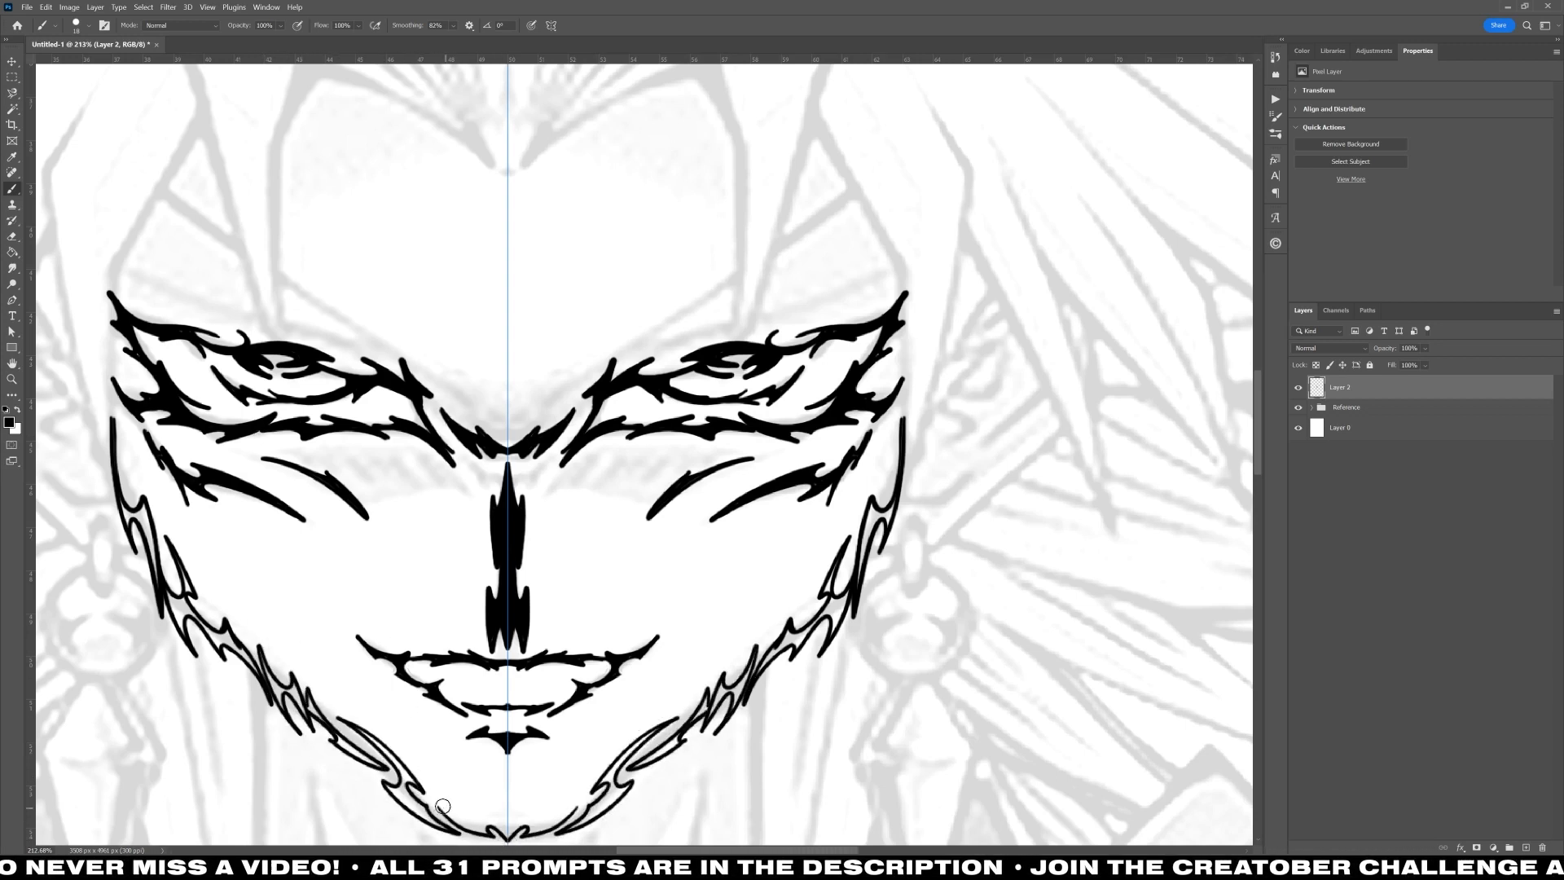
Step: Try to fill the jawline outline with black using the Paint Bucket
key(g)
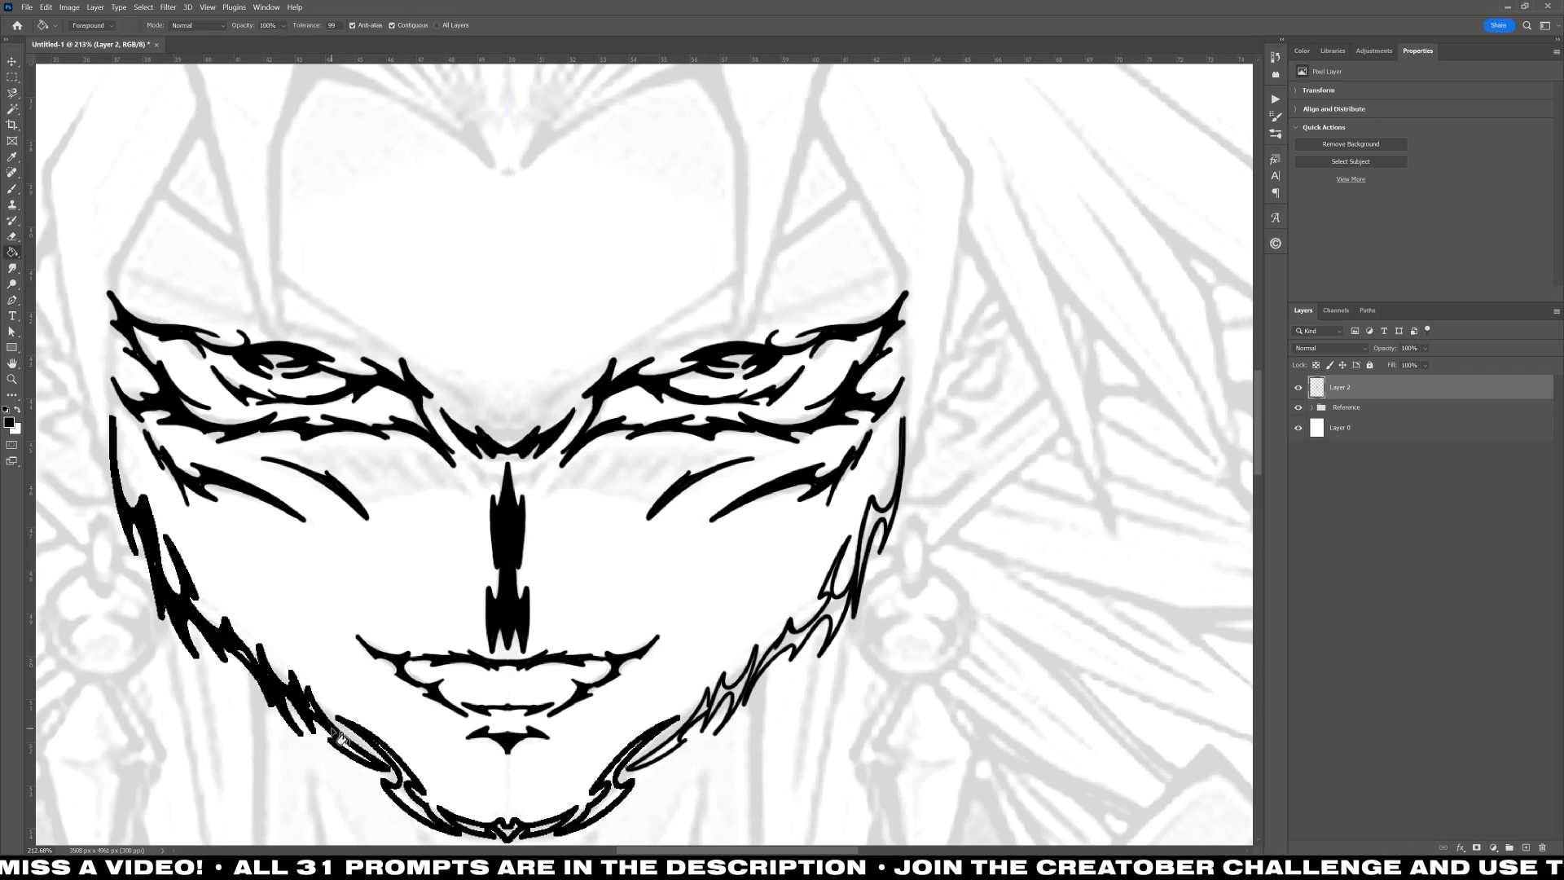
drag(707, 432, 672, 433)
Step: Outline a mirrored, barbed hair strand on each side of the upper forehead with the Brush tool
key(b)
drag(539, 273, 575, 513)
drag(439, 334, 375, 429)
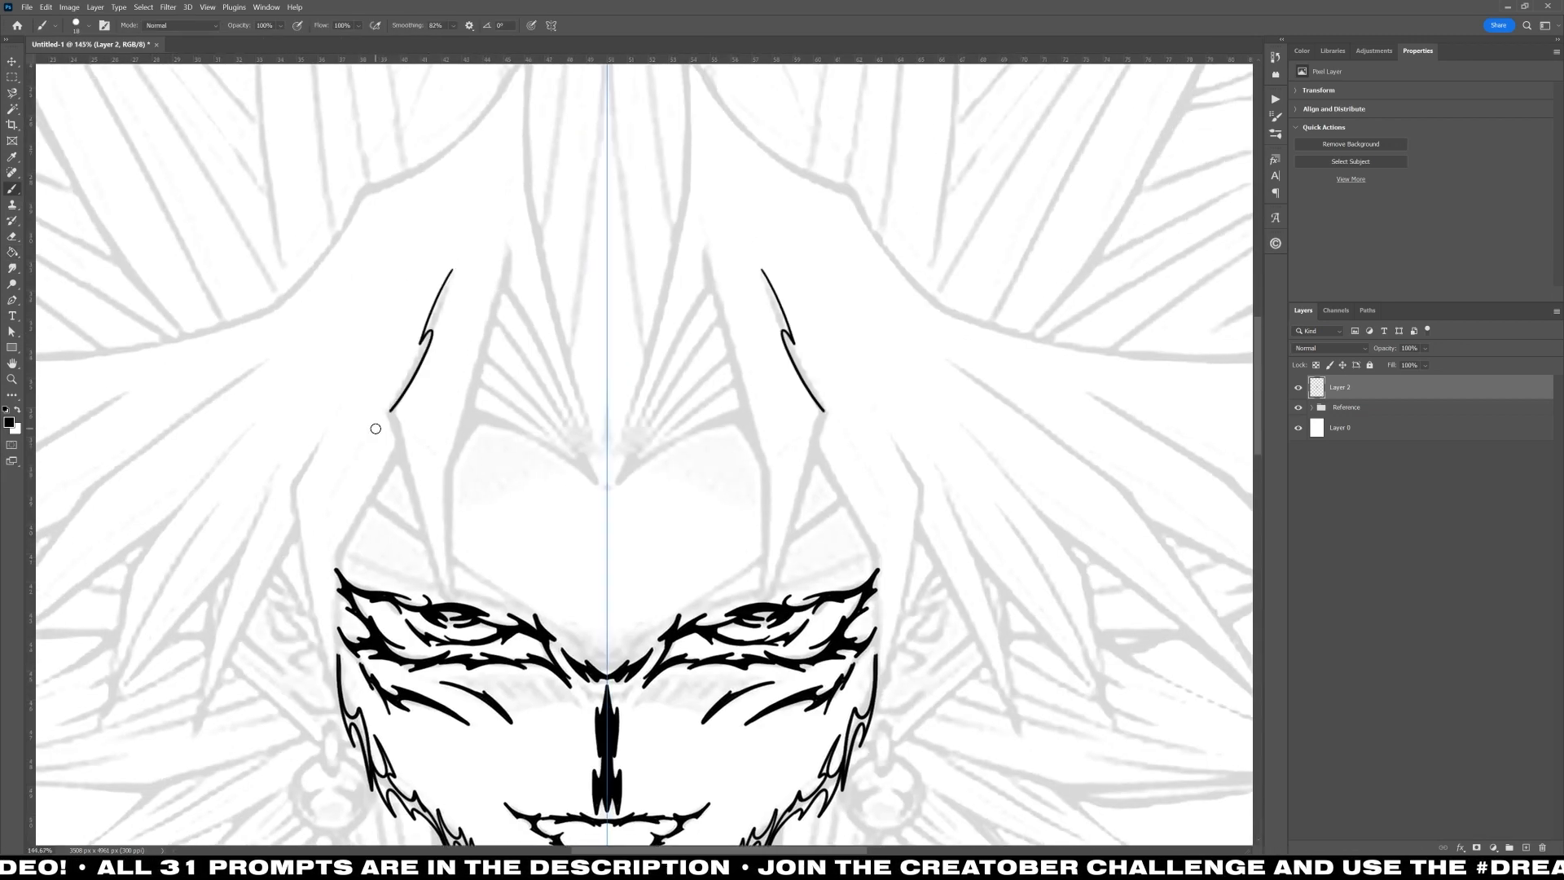
mouse_move(409, 355)
mouse_down()
mouse_move(454, 269)
mouse_move(472, 306)
mouse_up()
drag(482, 227, 409, 296)
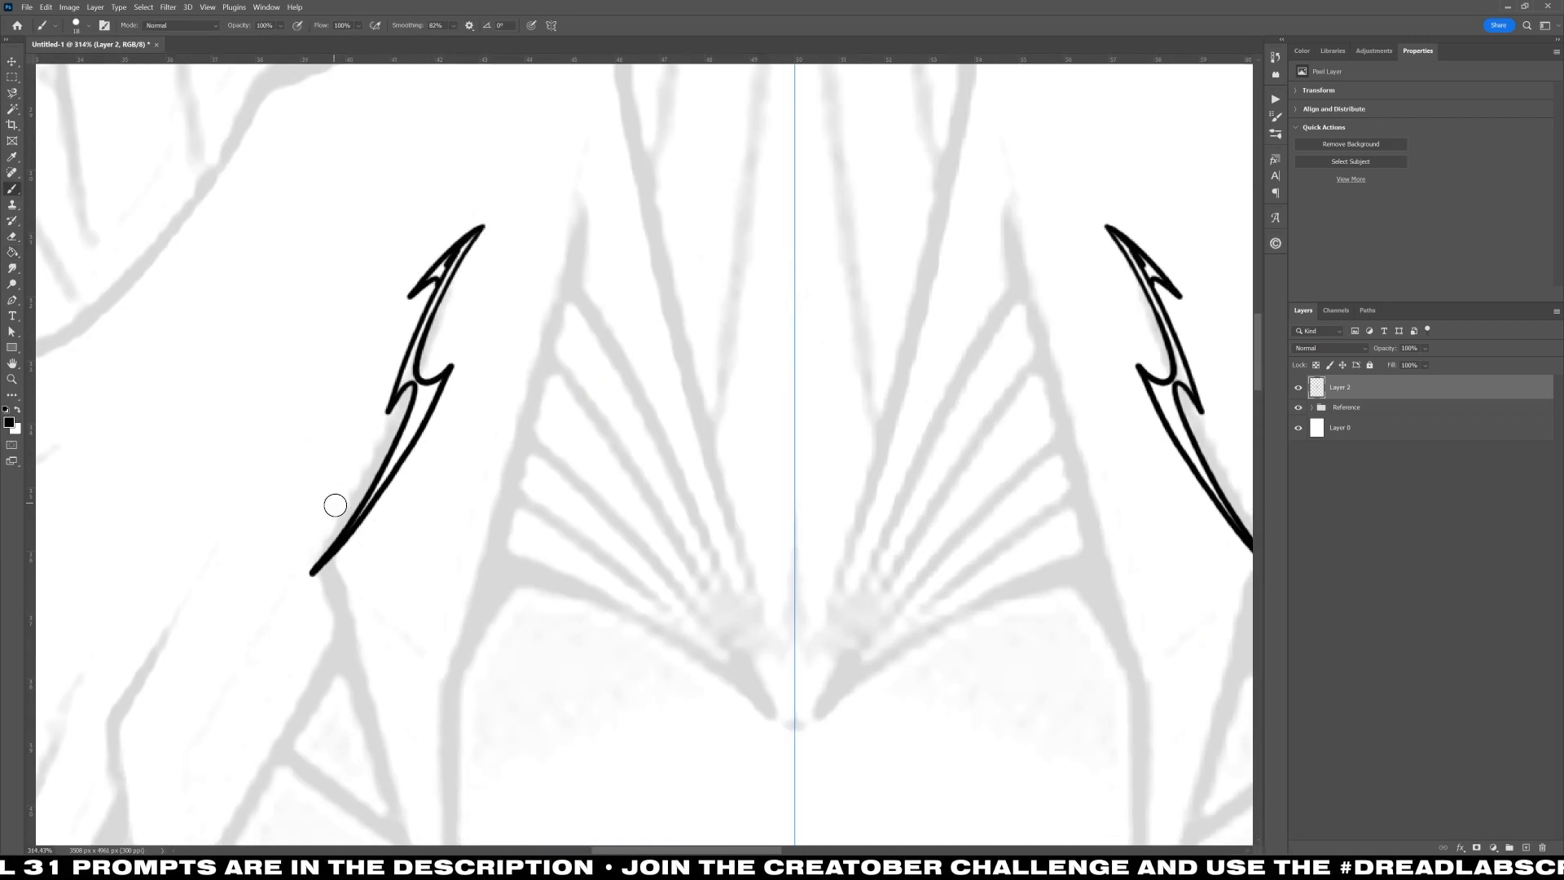
Step: Continue the bangs with mirrored spiky outlines running down from the upper strands to points above the eyes
drag(343, 504, 273, 645)
drag(274, 645, 360, 716)
drag(360, 716, 336, 586)
drag(336, 586, 345, 497)
drag(372, 610, 424, 280)
drag(423, 335, 416, 437)
mouse_move(417, 437)
mouse_down()
mouse_move(433, 487)
mouse_move(418, 468)
mouse_up()
mouse_move(418, 469)
mouse_down()
mouse_move(481, 625)
mouse_move(446, 503)
mouse_up()
drag(446, 502, 424, 331)
Step: Outline the inner edges of the pointed bangs and the short barbed strands between the bangs and the outer eye corners
drag(495, 353, 486, 600)
drag(486, 599, 560, 274)
drag(494, 353, 482, 392)
mouse_move(482, 393)
mouse_down()
mouse_move(498, 309)
mouse_move(483, 468)
mouse_up()
drag(461, 467, 522, 429)
mouse_move(696, 501)
mouse_down()
mouse_move(646, 477)
mouse_move(597, 548)
mouse_move(649, 544)
mouse_up()
mouse_move(650, 415)
mouse_down()
mouse_move(631, 458)
mouse_move(667, 498)
mouse_up()
drag(667, 498, 622, 492)
drag(621, 492, 584, 549)
mouse_move(584, 550)
mouse_down()
mouse_move(651, 411)
mouse_move(578, 559)
mouse_up()
Step: Outline the long jagged hair strands running down beside both temples and clean them up with the eraser
mouse_move(596, 342)
mouse_down()
mouse_move(514, 481)
mouse_move(530, 477)
mouse_up()
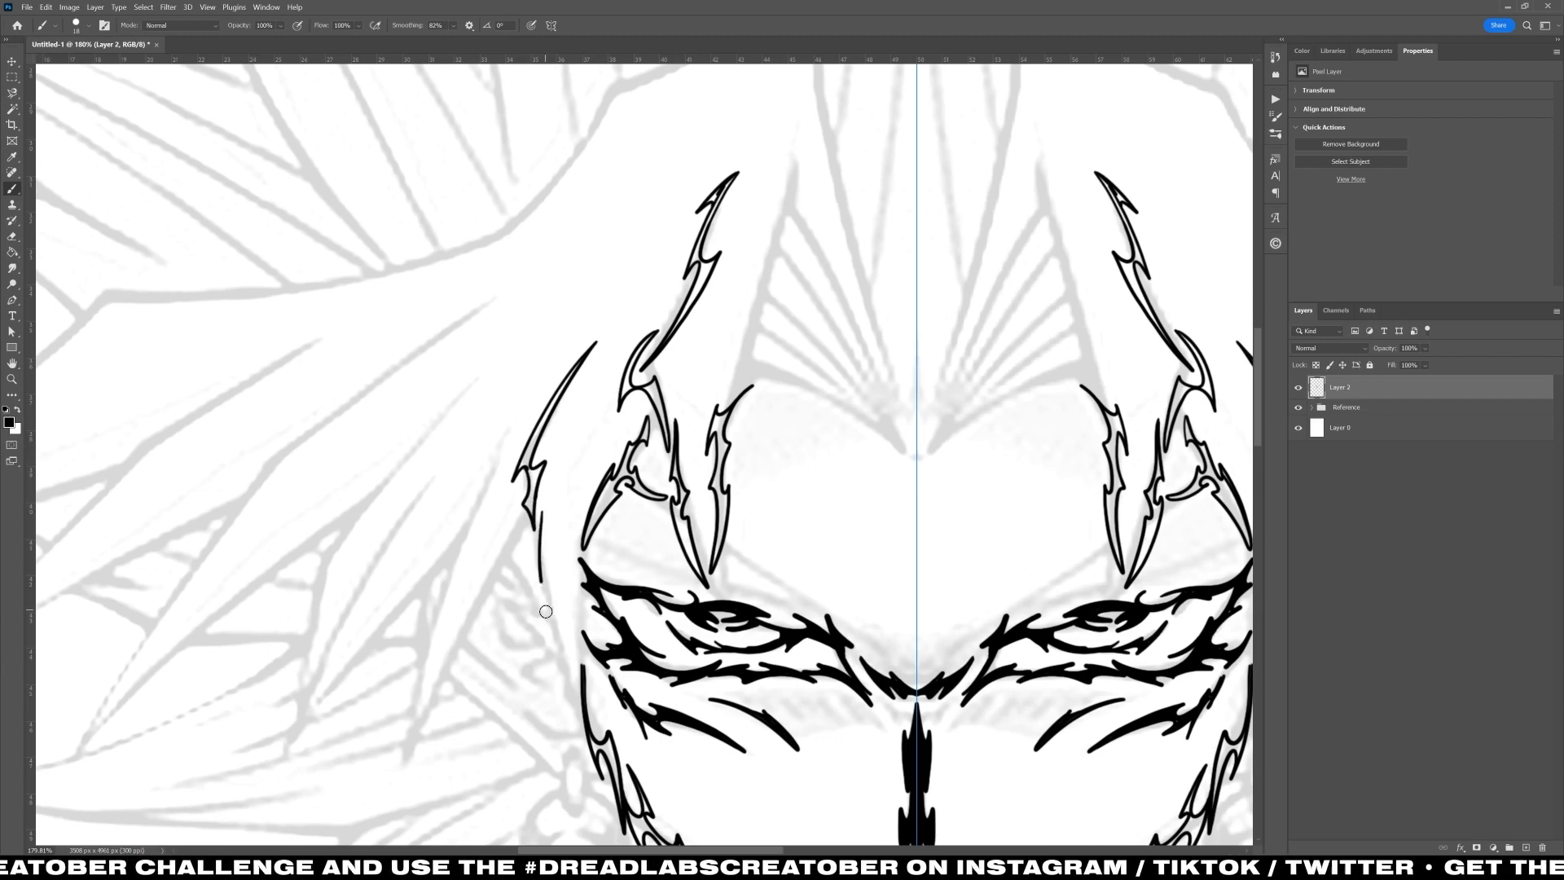
mouse_move(541, 581)
mouse_down()
mouse_move(562, 714)
mouse_move(558, 580)
mouse_move(623, 588)
mouse_up()
key(e)
drag(545, 408, 545, 476)
drag(573, 545, 489, 545)
drag(676, 269, 591, 414)
Step: Outline the long central forelock strands on both sides of the symmetry axis, tapering to points above the forehead
key(b)
drag(722, 135, 723, 302)
drag(724, 302, 737, 232)
drag(736, 231, 724, 134)
drag(743, 263, 784, 556)
drag(785, 556, 784, 391)
drag(783, 470, 743, 265)
Step: Add the short fanned hair spikes between the central forelock and the bangs along the top of the forehead
mouse_move(639, 534)
mouse_down()
mouse_move(680, 461)
mouse_move(700, 326)
mouse_move(635, 540)
mouse_up()
mouse_move(722, 394)
mouse_down()
mouse_move(770, 510)
mouse_move(715, 377)
mouse_up()
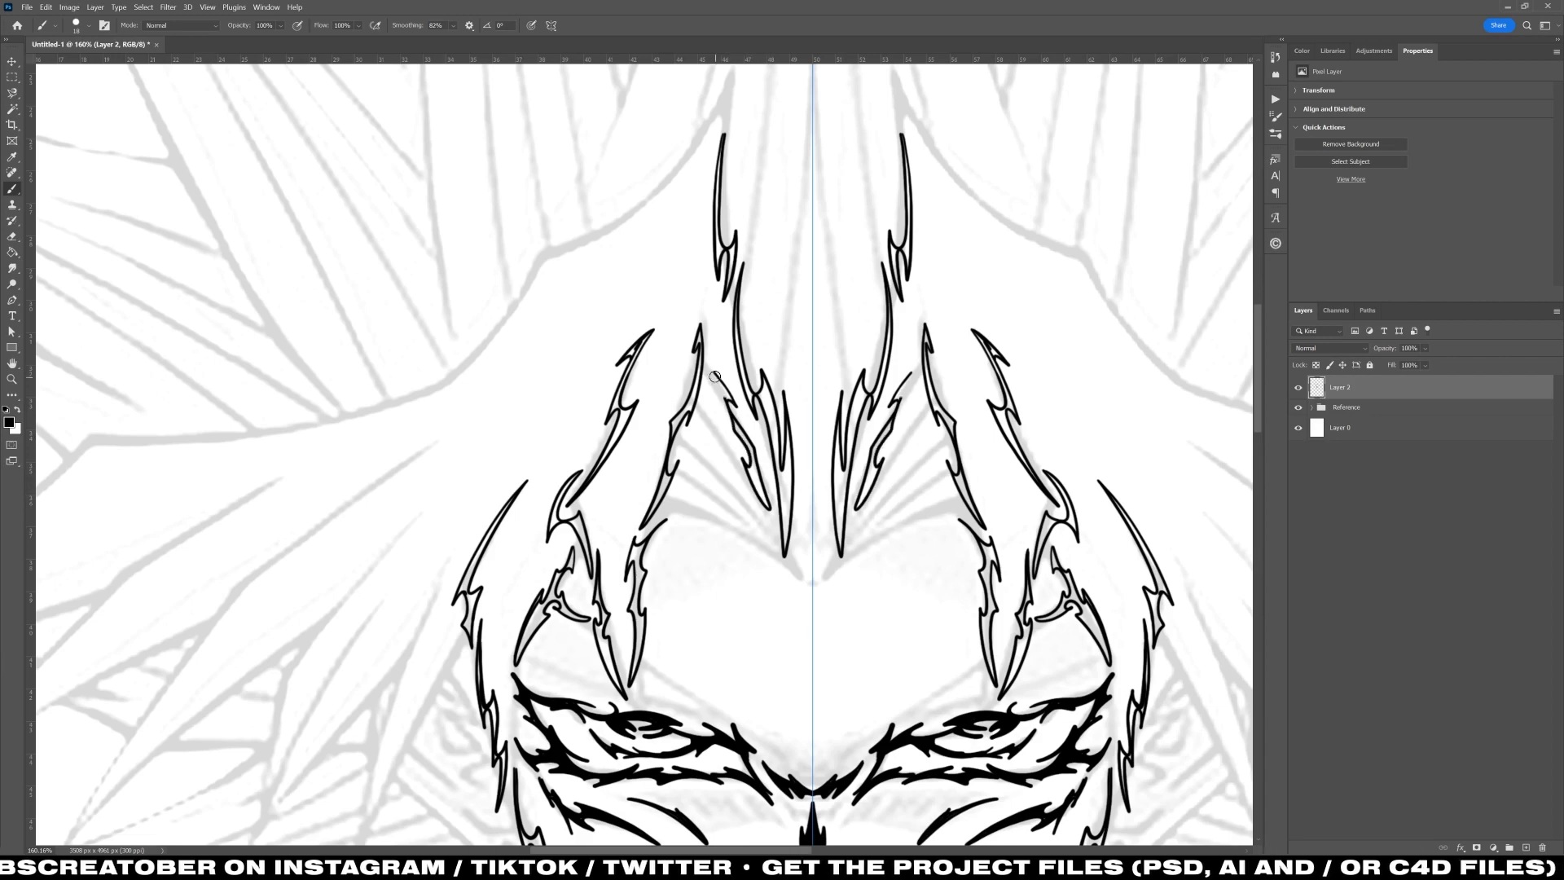
mouse_move(669, 505)
mouse_down()
mouse_move(733, 530)
mouse_move(695, 515)
mouse_up()
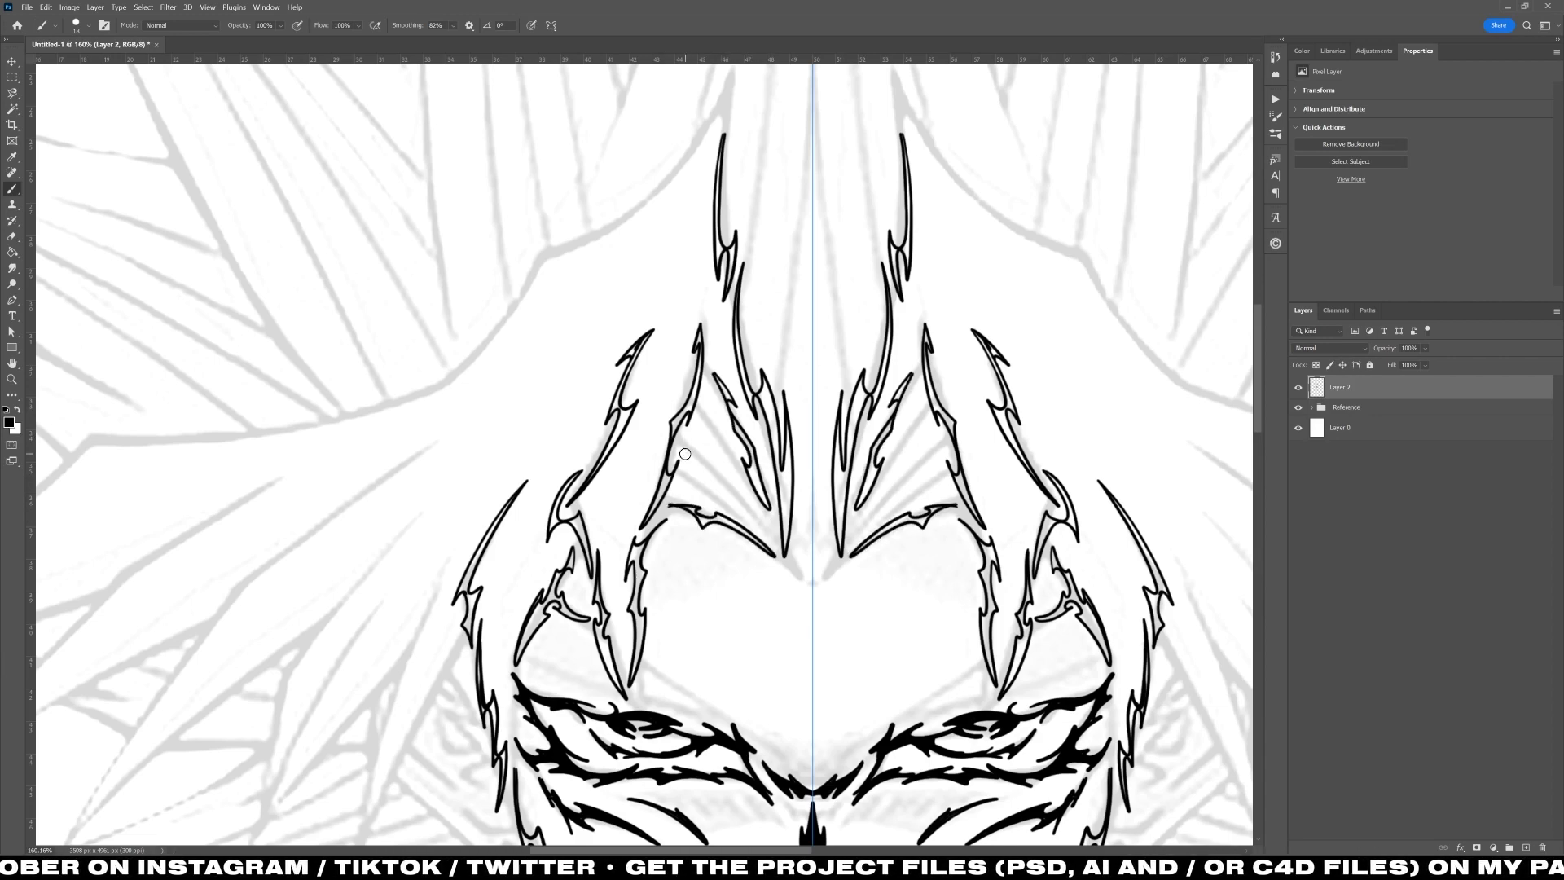
mouse_move(685, 450)
mouse_down()
mouse_move(742, 500)
mouse_move(686, 448)
mouse_up()
Step: Outline the first pointed side strand of hair just outside each temple, following the reference
mouse_move(686, 521)
mouse_down()
mouse_move(691, 75)
mouse_move(791, 351)
mouse_up()
mouse_move(552, 389)
mouse_down()
mouse_move(469, 651)
mouse_move(523, 477)
mouse_move(498, 601)
mouse_up()
drag(498, 601, 548, 503)
mouse_move(693, 815)
mouse_down()
mouse_move(603, 482)
mouse_move(856, 822)
mouse_up()
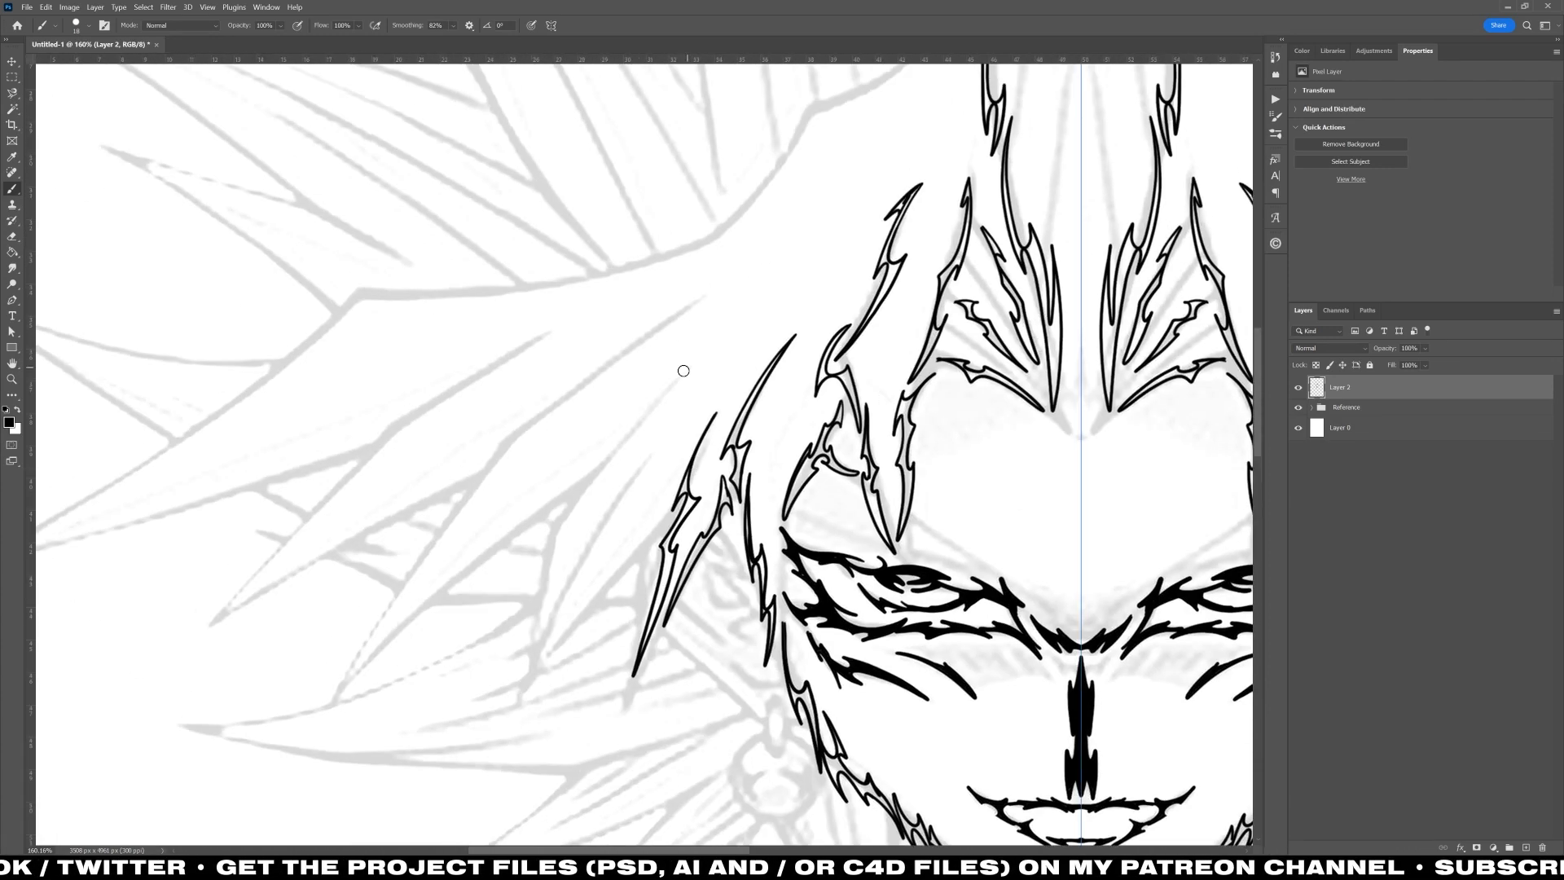
Step: Outline the next pair of barbed side strands farther out from the temples and check the drawing without the reference
drag(687, 368, 585, 549)
mouse_move(585, 549)
mouse_down()
mouse_move(536, 635)
mouse_move(649, 458)
mouse_up()
drag(595, 470, 523, 566)
drag(523, 566, 529, 631)
drag(530, 631, 596, 469)
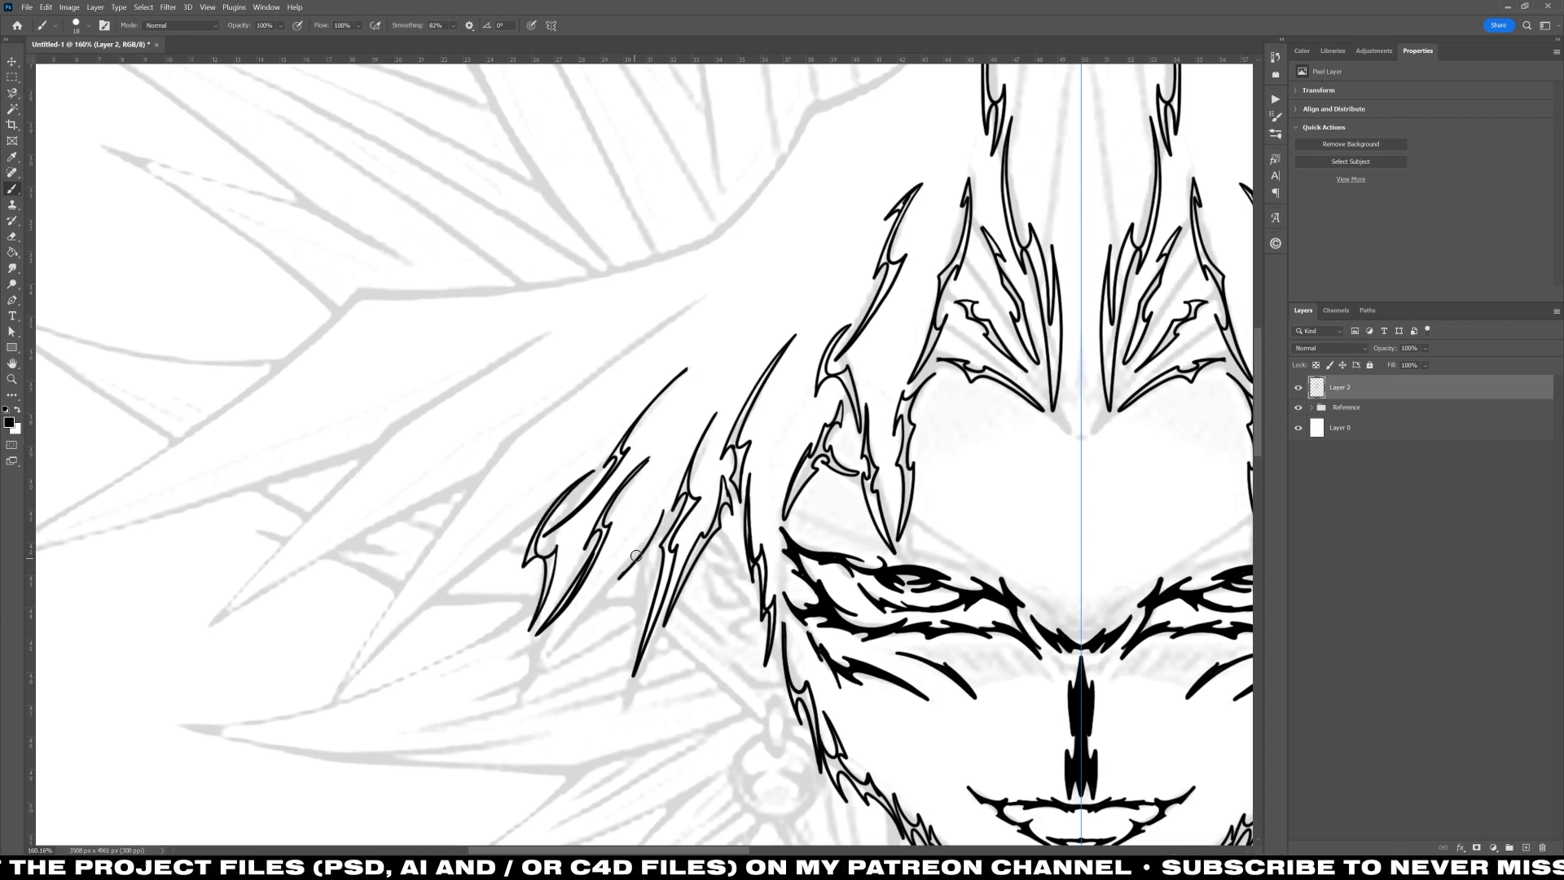
drag(636, 556, 548, 648)
scroll(536, 489, down, 9)
click(1298, 408)
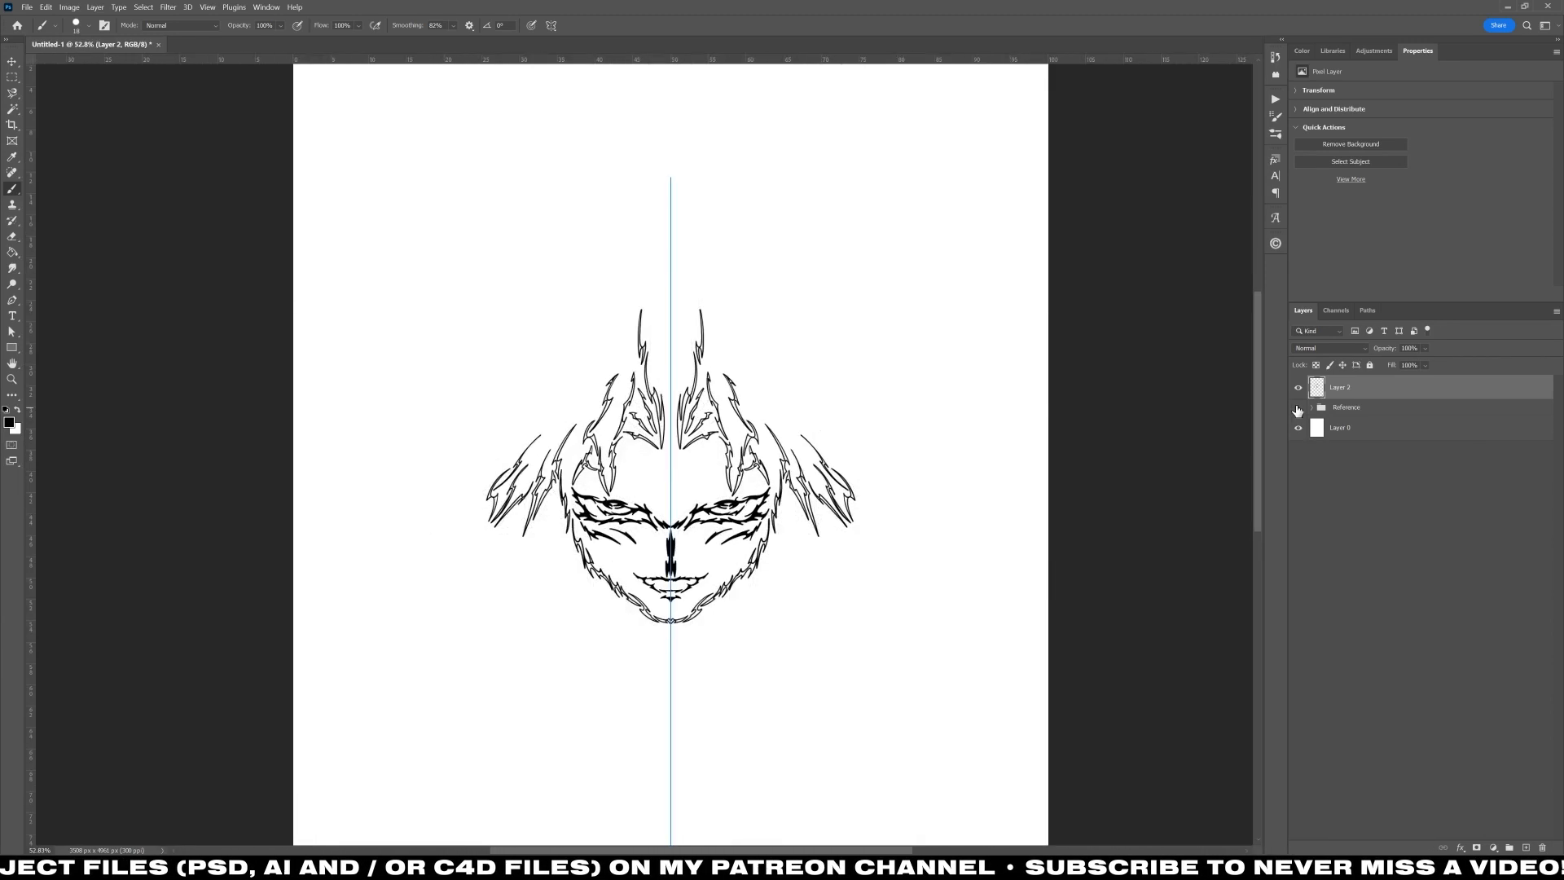
click(1299, 409)
Step: Draw the outer edge of the long side strand as linked barbed shapes sweeping down to its tip
scroll(563, 505, up, 10)
drag(919, 240, 816, 310)
mouse_move(837, 305)
mouse_down()
mouse_move(748, 366)
mouse_move(856, 305)
mouse_up()
drag(855, 306, 919, 239)
mouse_move(792, 329)
mouse_down()
mouse_move(651, 440)
mouse_move(689, 433)
mouse_move(599, 538)
mouse_move(624, 518)
mouse_move(588, 580)
mouse_up()
drag(568, 580, 490, 705)
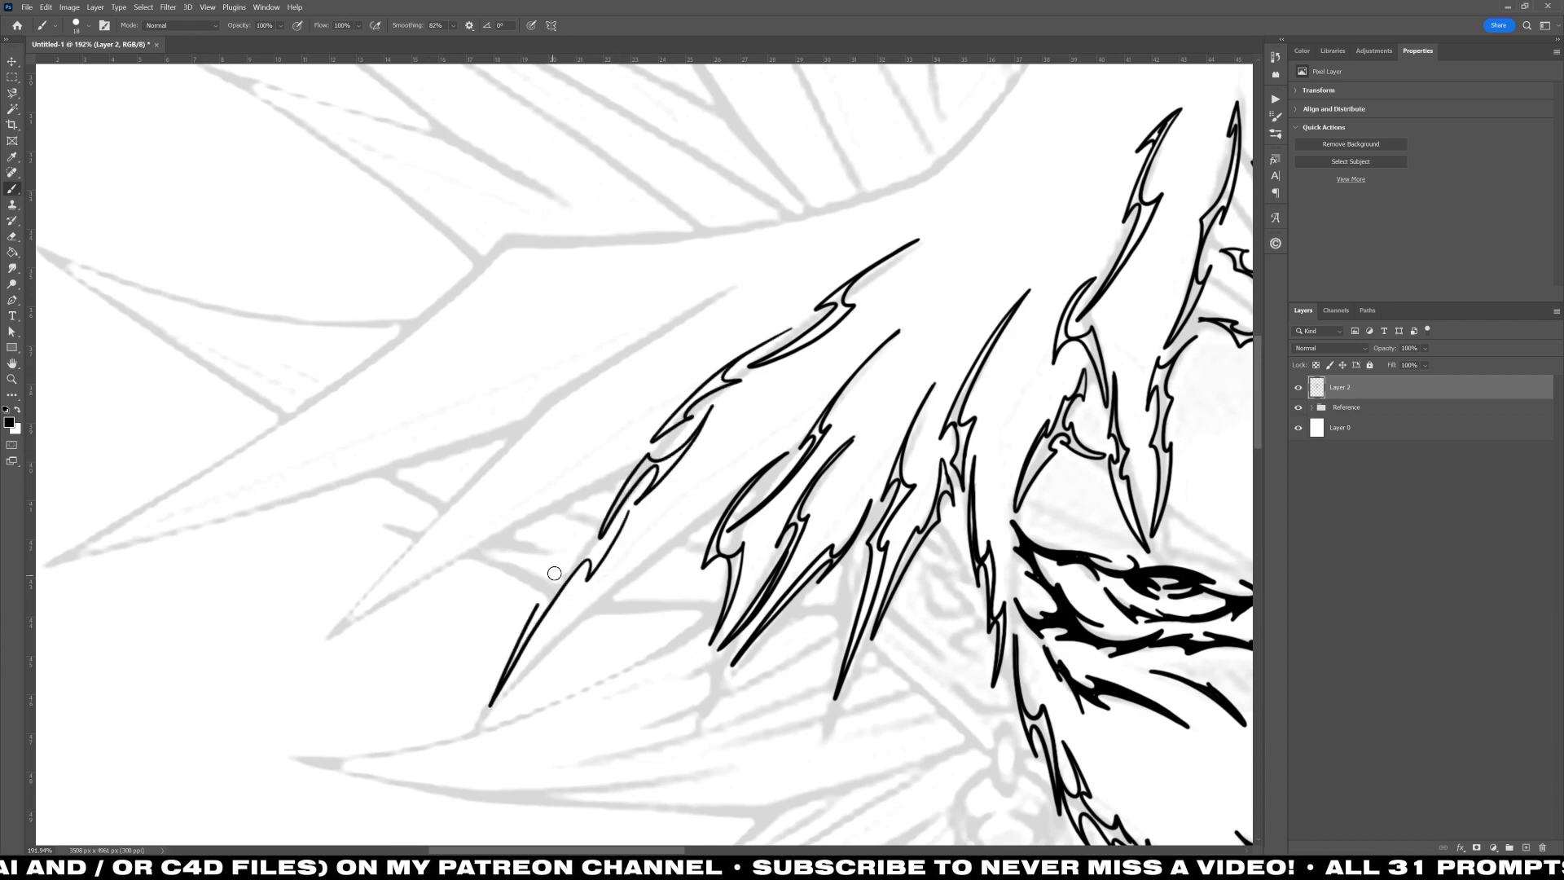
Step: Draw the inner edge of the long side strand and the curved spike connecting it to the neighbouring strand
drag(580, 539, 538, 605)
drag(576, 563, 624, 523)
drag(730, 482, 649, 568)
mouse_move(673, 537)
mouse_down()
mouse_move(706, 524)
mouse_move(716, 599)
mouse_move(614, 628)
mouse_move(512, 695)
mouse_move(641, 554)
mouse_up()
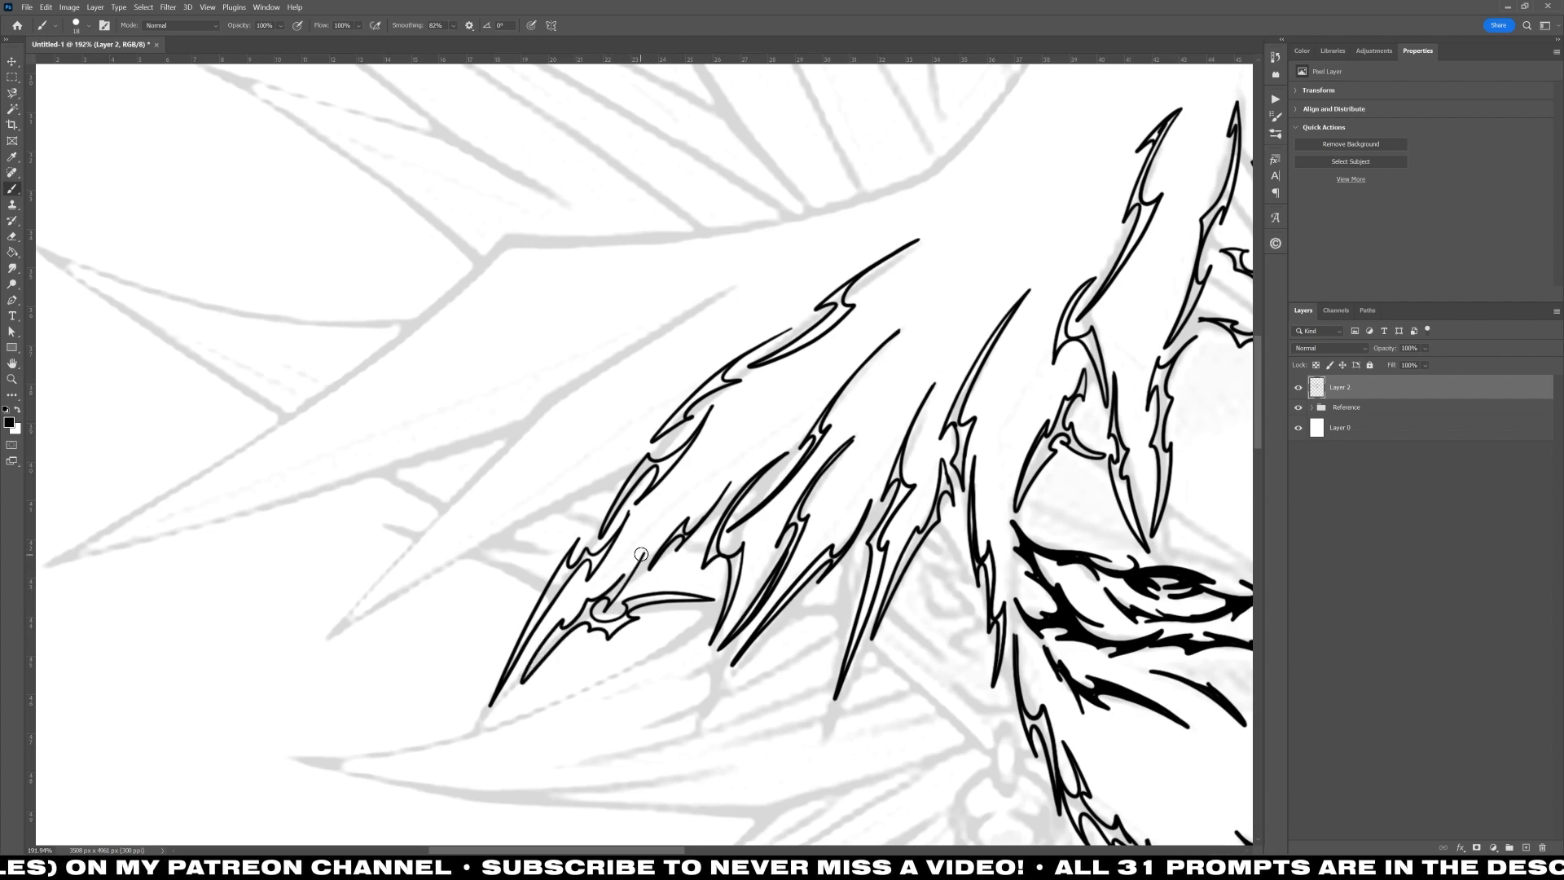
scroll(742, 419, down, 10)
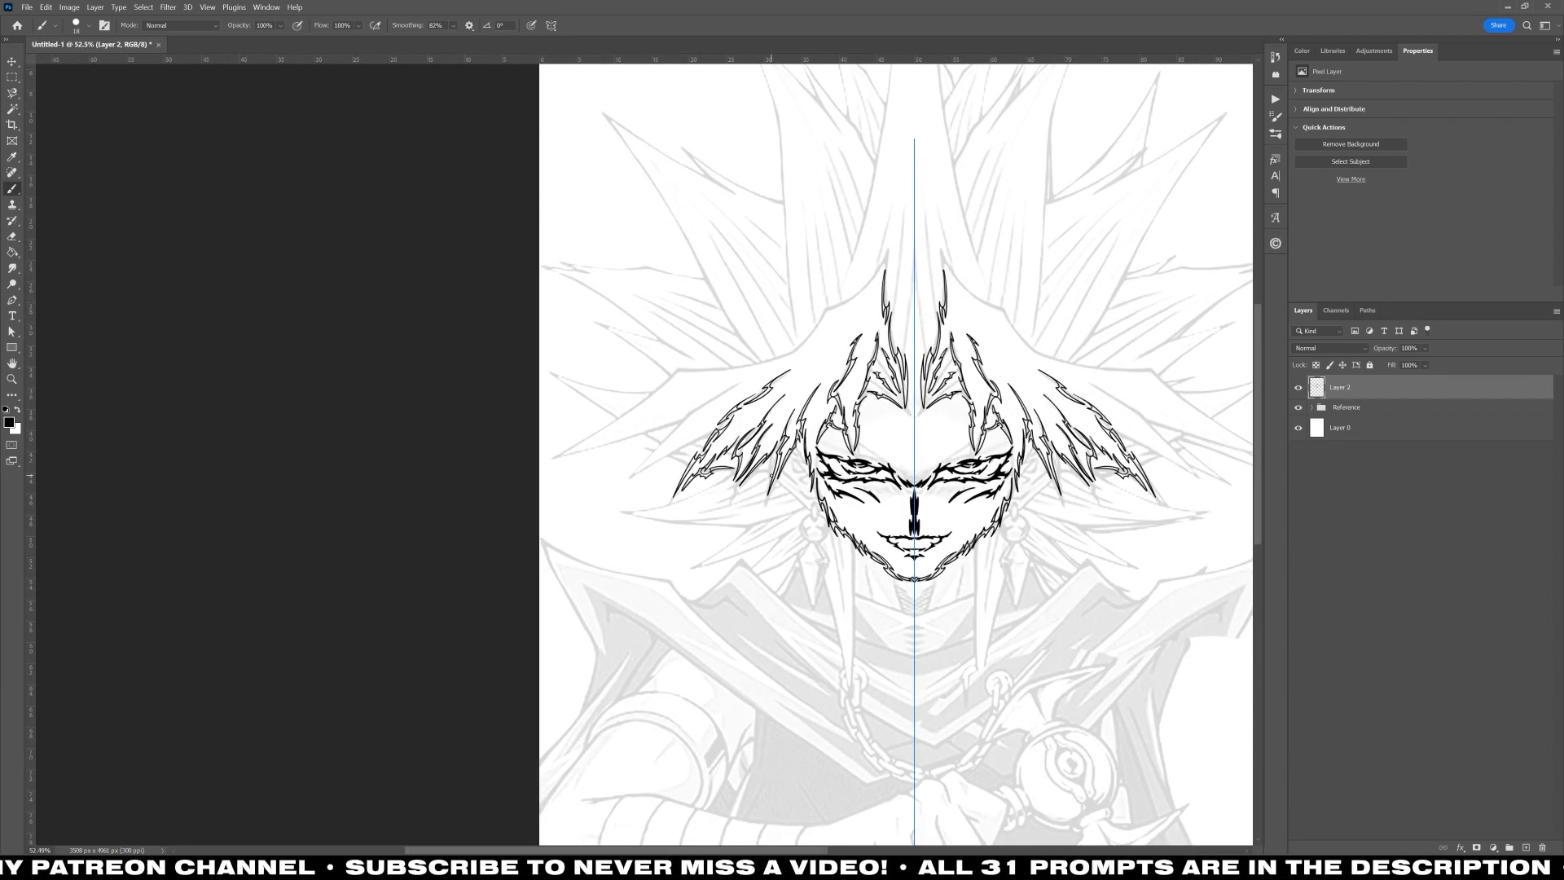
Step: Start saving the document locally and create a folder named "16 - Insanity" inside Creatober 2023
key(ctrl+s)
click(499, 522)
key(ctrl+shift+n)
text(16 - Insanity)
key(Return)
key(Return)
Step: Save the document as a Photoshop file named "16 - Insanity" in the new folder
click(235, 657)
text(16 - Insanity)
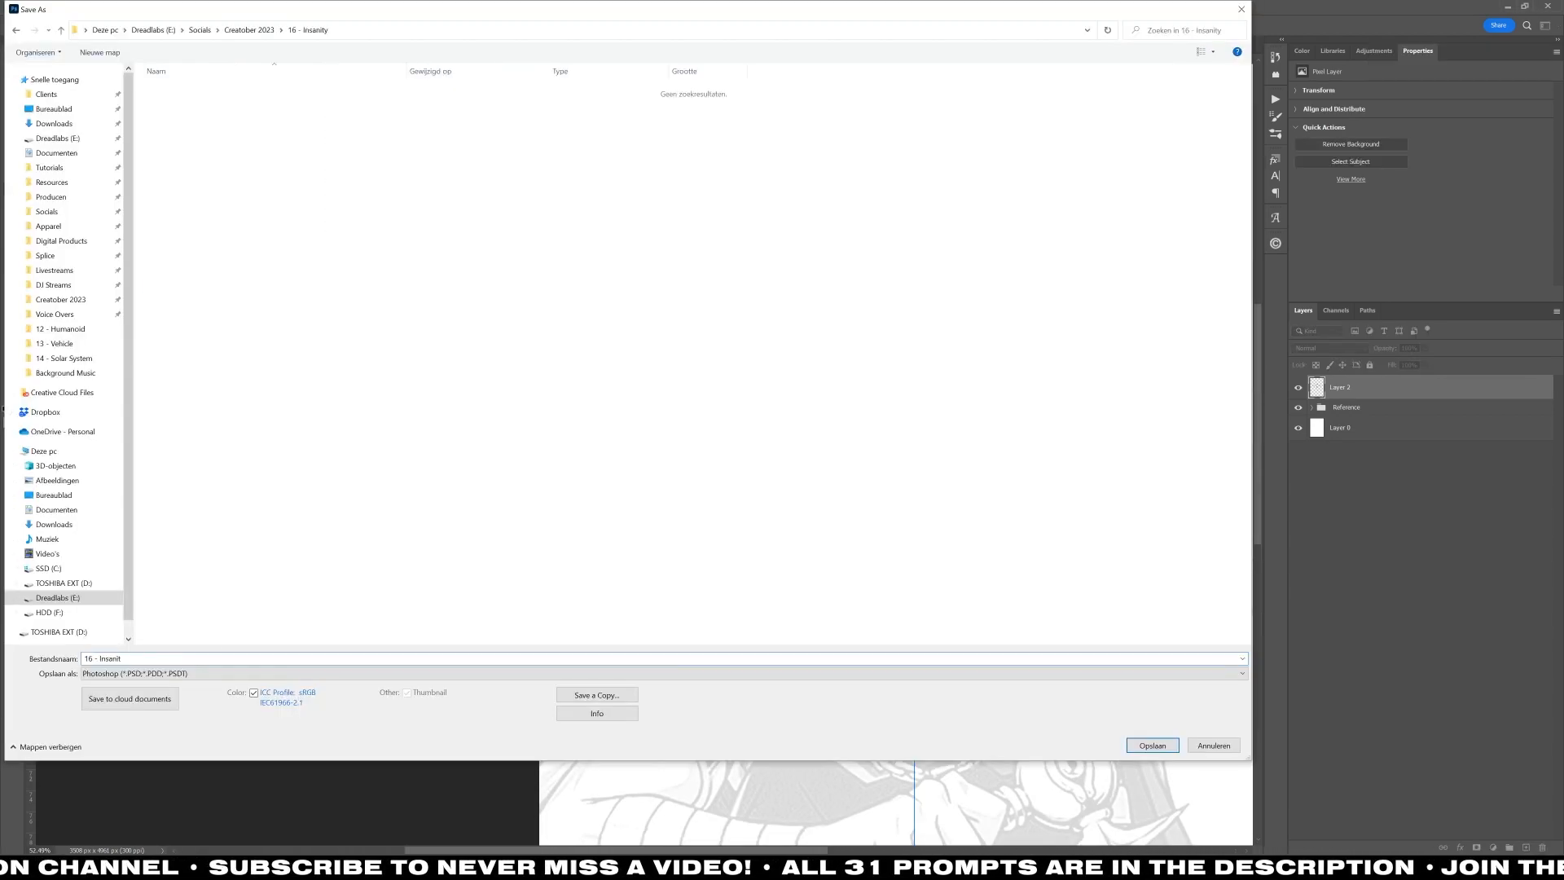
key(Return)
key(Return)
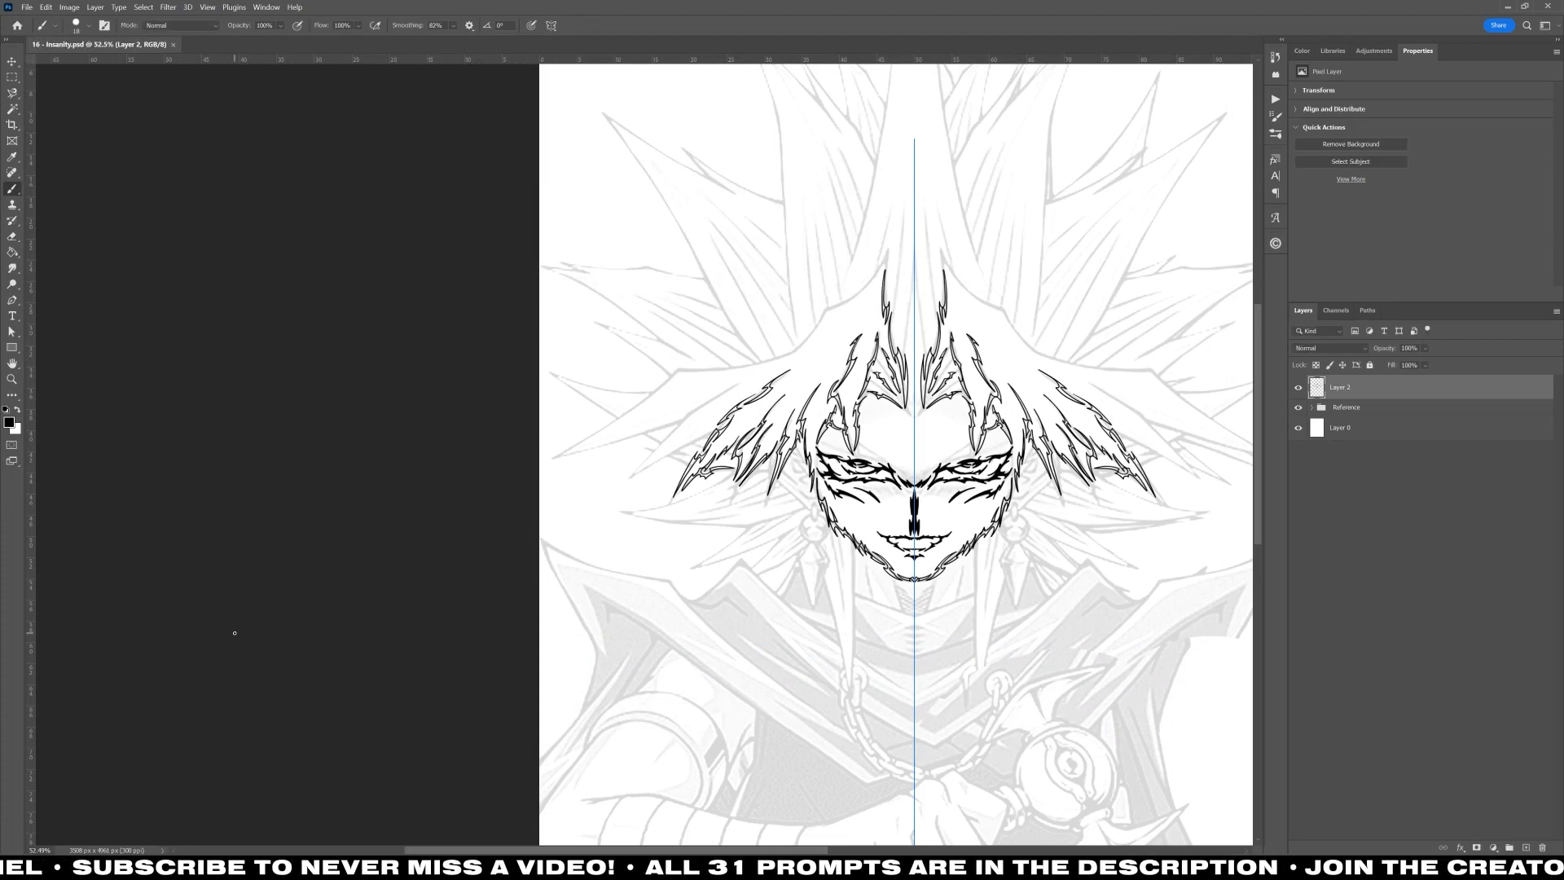
Step: Outline both edges of the next outer side strand with jagged shapes meeting at a point
scroll(686, 432, up, 5)
scroll(782, 178, down, 3)
mouse_move(784, 180)
mouse_down()
mouse_move(675, 379)
mouse_move(786, 180)
mouse_up()
mouse_move(702, 378)
mouse_down()
mouse_move(634, 579)
mouse_move(653, 595)
mouse_move(679, 455)
mouse_up()
mouse_move(785, 413)
mouse_down()
mouse_move(760, 494)
mouse_move(785, 417)
mouse_up()
mouse_move(709, 531)
mouse_down()
mouse_move(626, 724)
mouse_move(713, 508)
mouse_up()
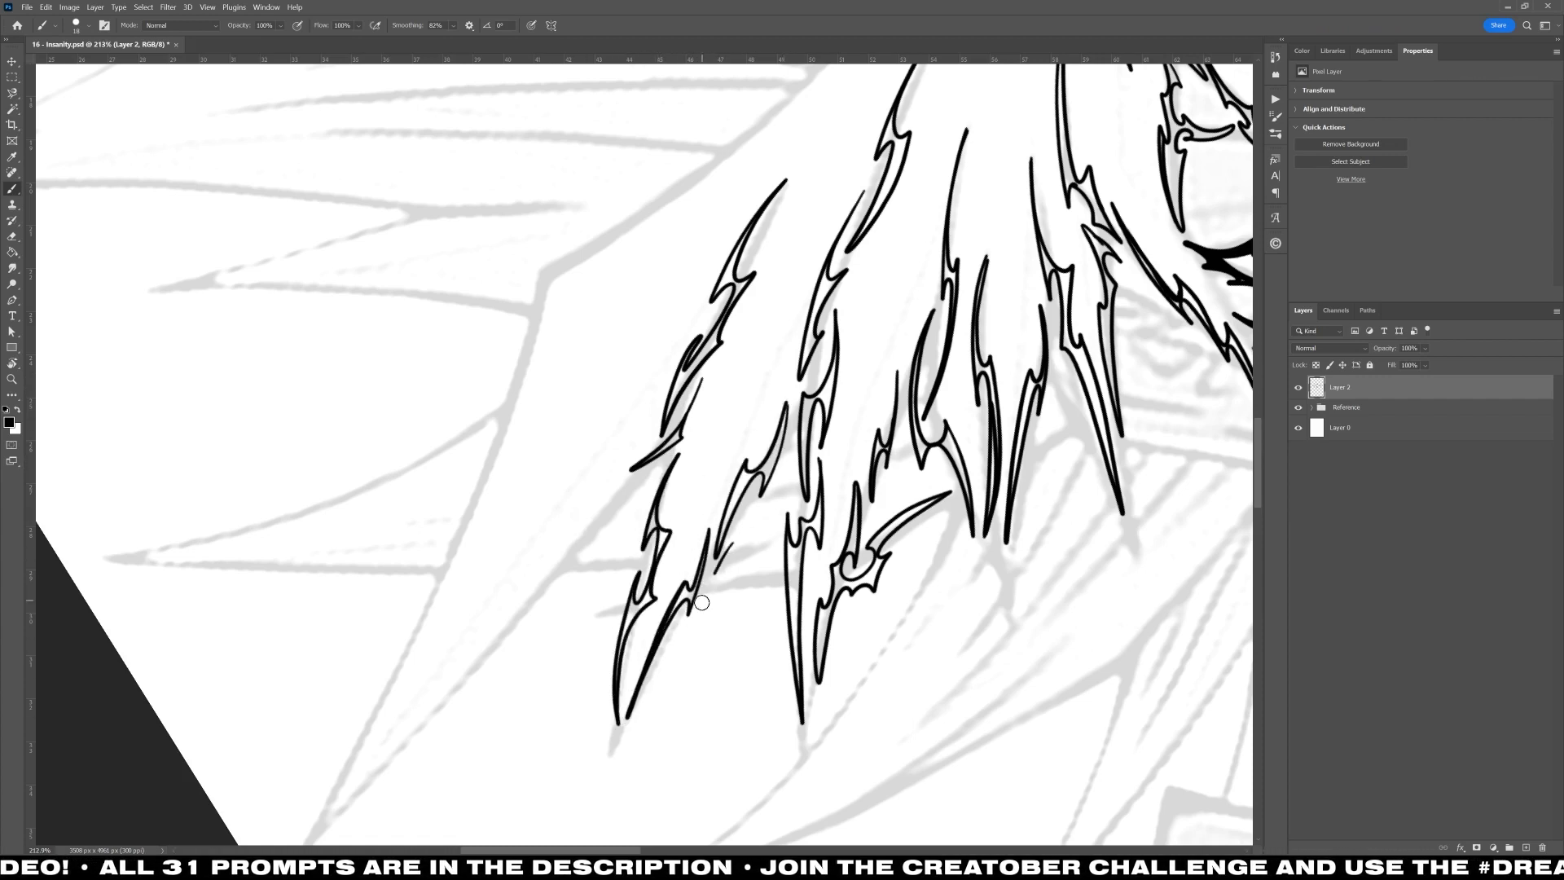
Step: Draw the small barbed spike linking the inner edge of the new strand to the strand beside it
drag(704, 598, 734, 591)
key(ctrl+z)
key(ctrl+z)
drag(733, 590, 724, 570)
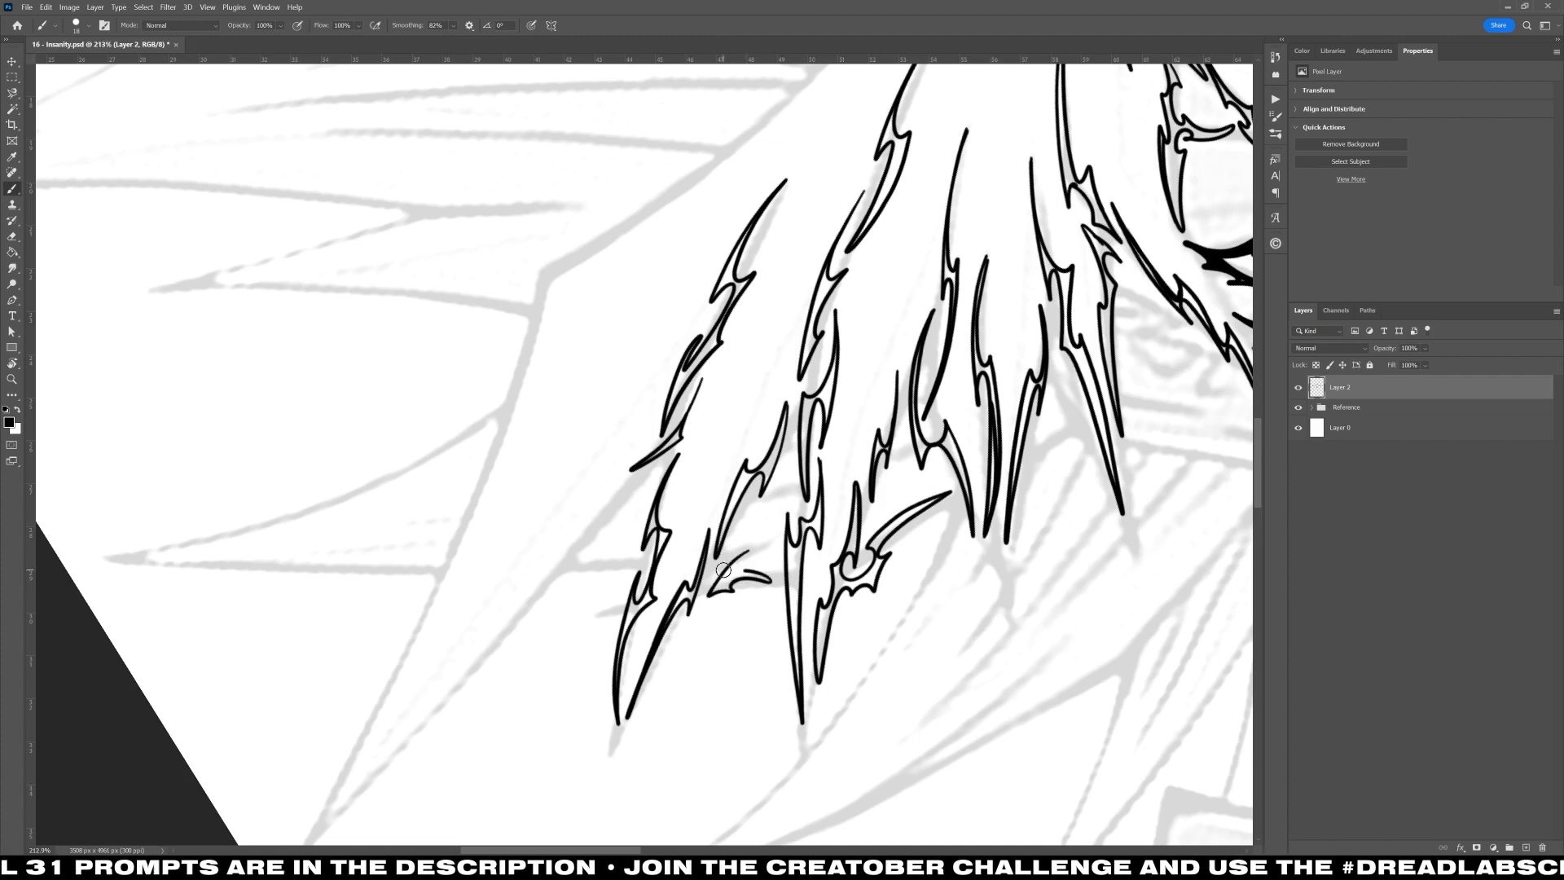
Step: Trace the outer edge of the long outermost side strand with jagged, barbed segments
drag(583, 509, 739, 409)
mouse_move(698, 170)
mouse_down()
mouse_move(664, 335)
mouse_move(699, 157)
mouse_up()
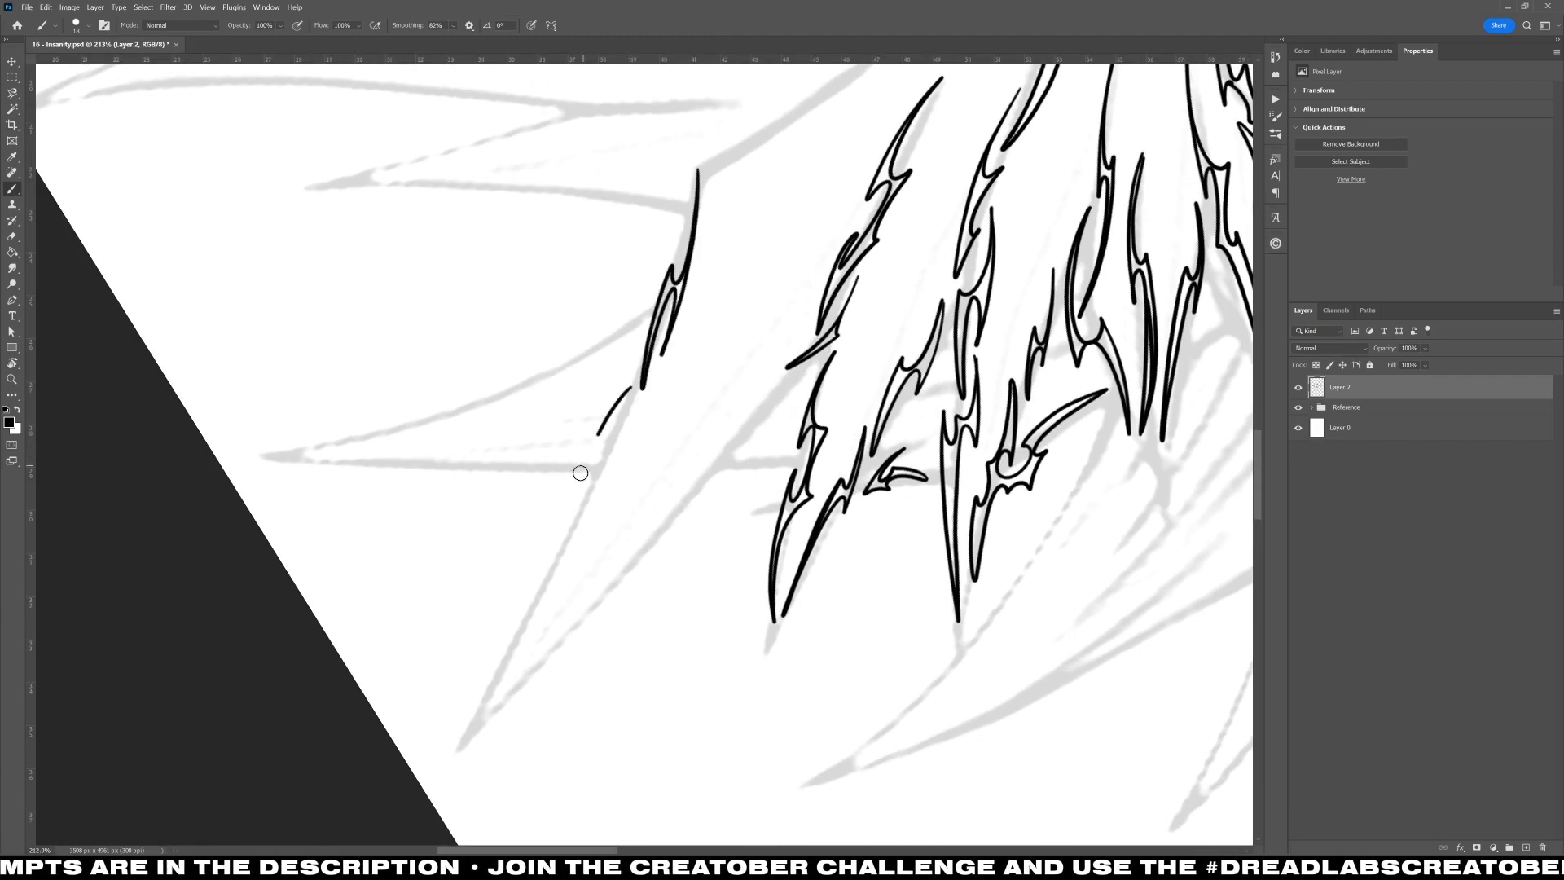
drag(580, 472, 617, 405)
mouse_move(561, 572)
mouse_down()
mouse_move(506, 674)
mouse_move(530, 643)
mouse_up()
Step: Trace the inner edge of the outermost side strand with jagged segments running down to its point
mouse_move(806, 371)
mouse_down()
mouse_move(710, 474)
mouse_move(763, 422)
mouse_up()
drag(806, 371, 635, 539)
drag(636, 539, 682, 524)
drag(709, 459, 515, 701)
mouse_move(515, 701)
mouse_down()
mouse_move(562, 675)
mouse_move(568, 641)
mouse_up()
drag(631, 554, 568, 644)
Step: Trace the upper contour of the side hair in jagged segments ending in a barb at the outermost strand's base
drag(696, 498, 580, 496)
drag(690, 433, 664, 501)
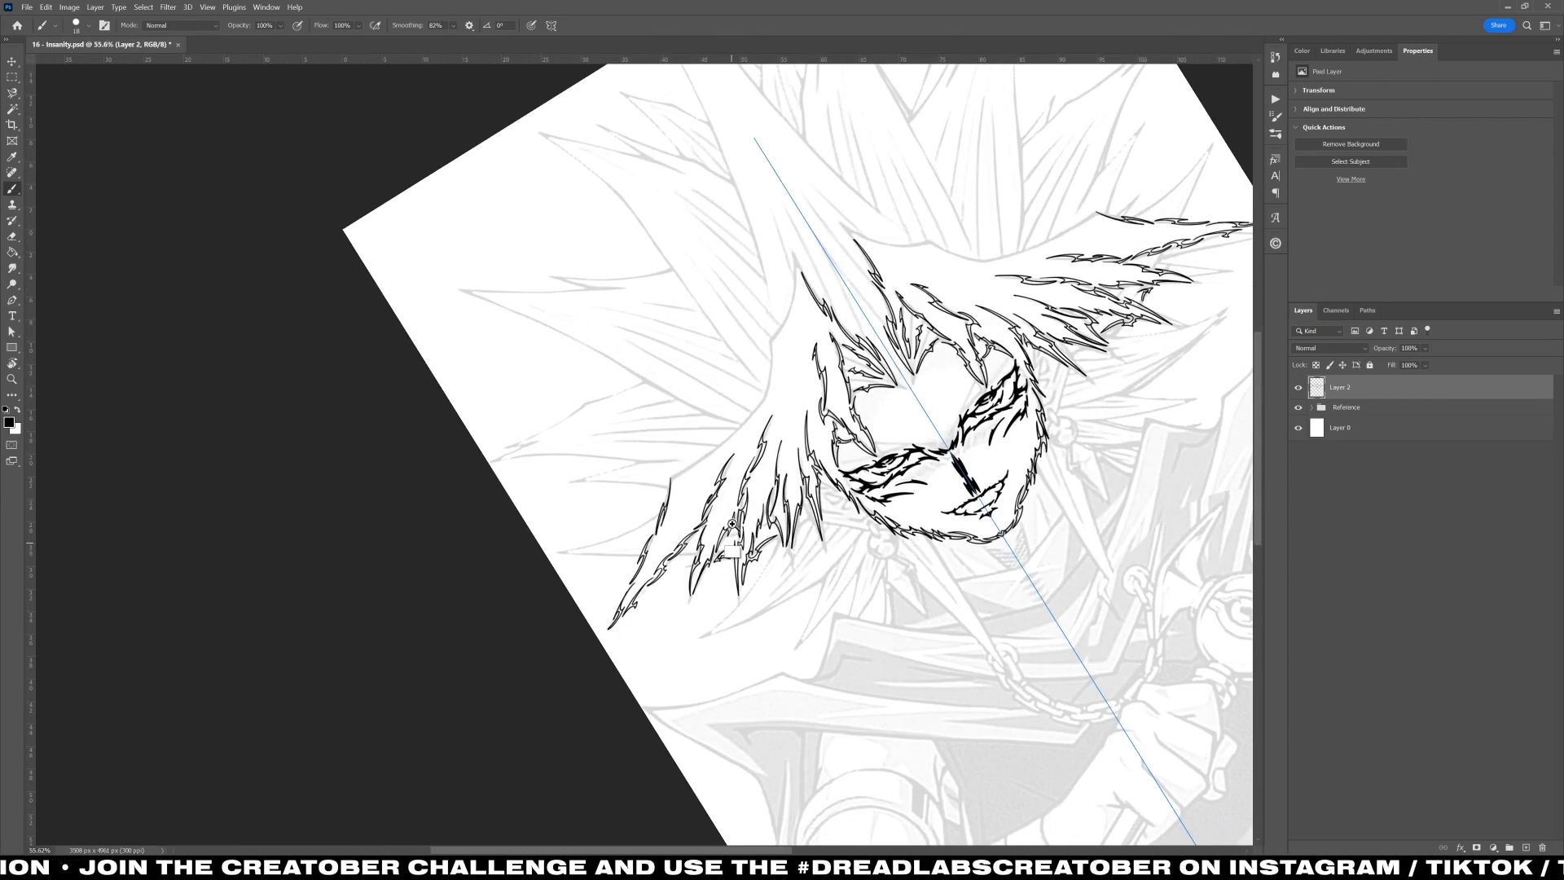
drag(777, 293, 827, 294)
drag(764, 378, 754, 507)
drag(741, 522, 758, 452)
drag(764, 377, 758, 458)
drag(642, 570, 698, 555)
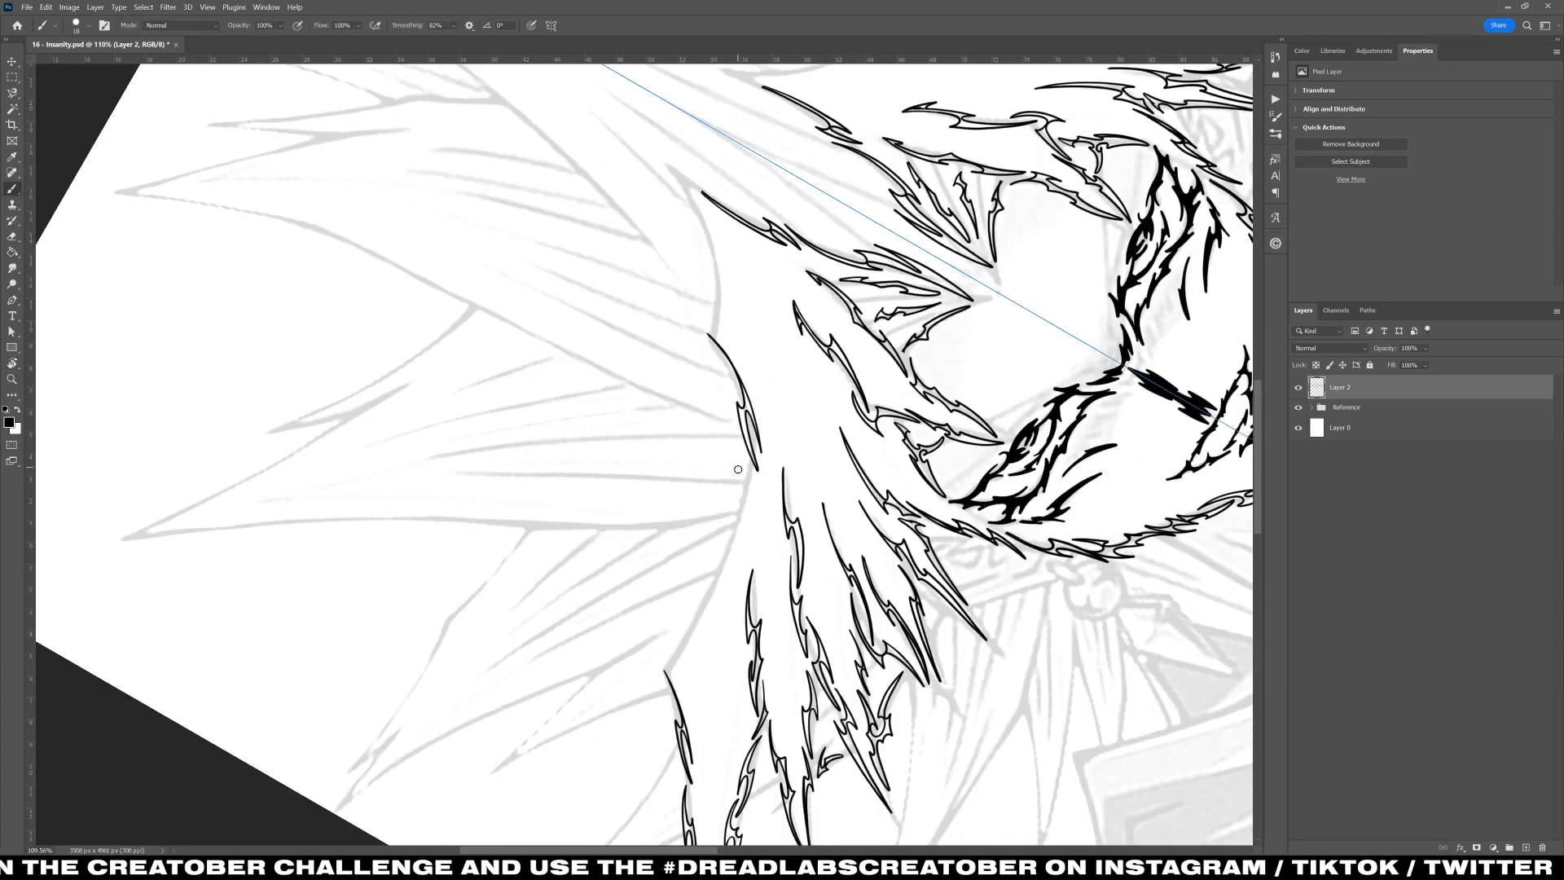
drag(738, 469, 720, 585)
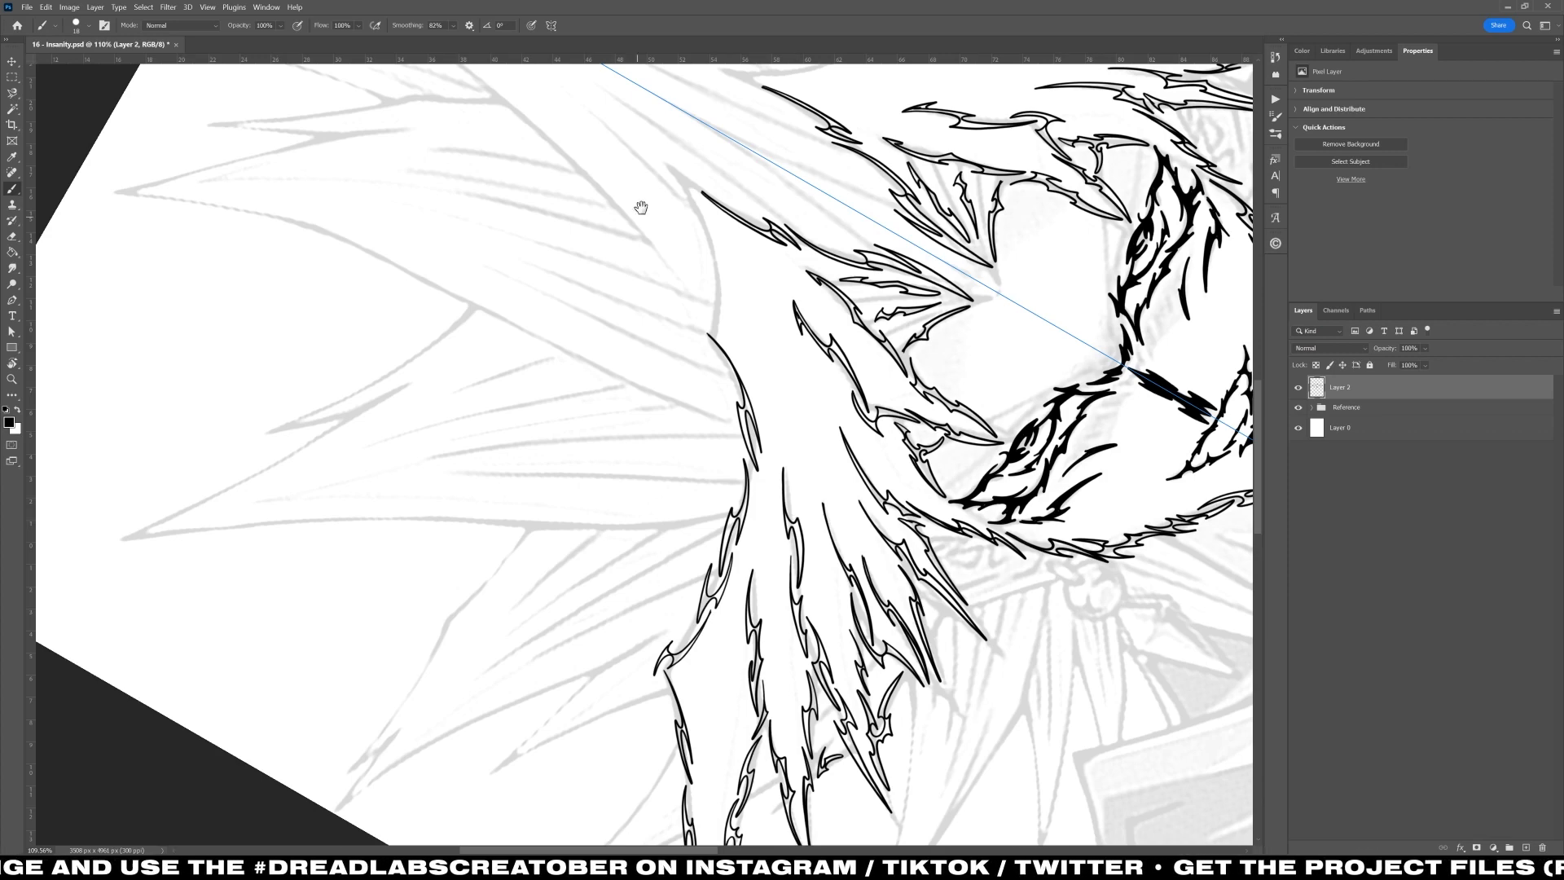
Step: Draw a curved, hooked edge closing the upward point above the side hair contour, redoing strokes to refine its shape
drag(641, 208, 643, 294)
mouse_move(721, 413)
mouse_down()
mouse_move(688, 260)
mouse_move(707, 380)
mouse_up()
key(ctrl+z)
drag(707, 381, 726, 344)
drag(726, 344, 720, 413)
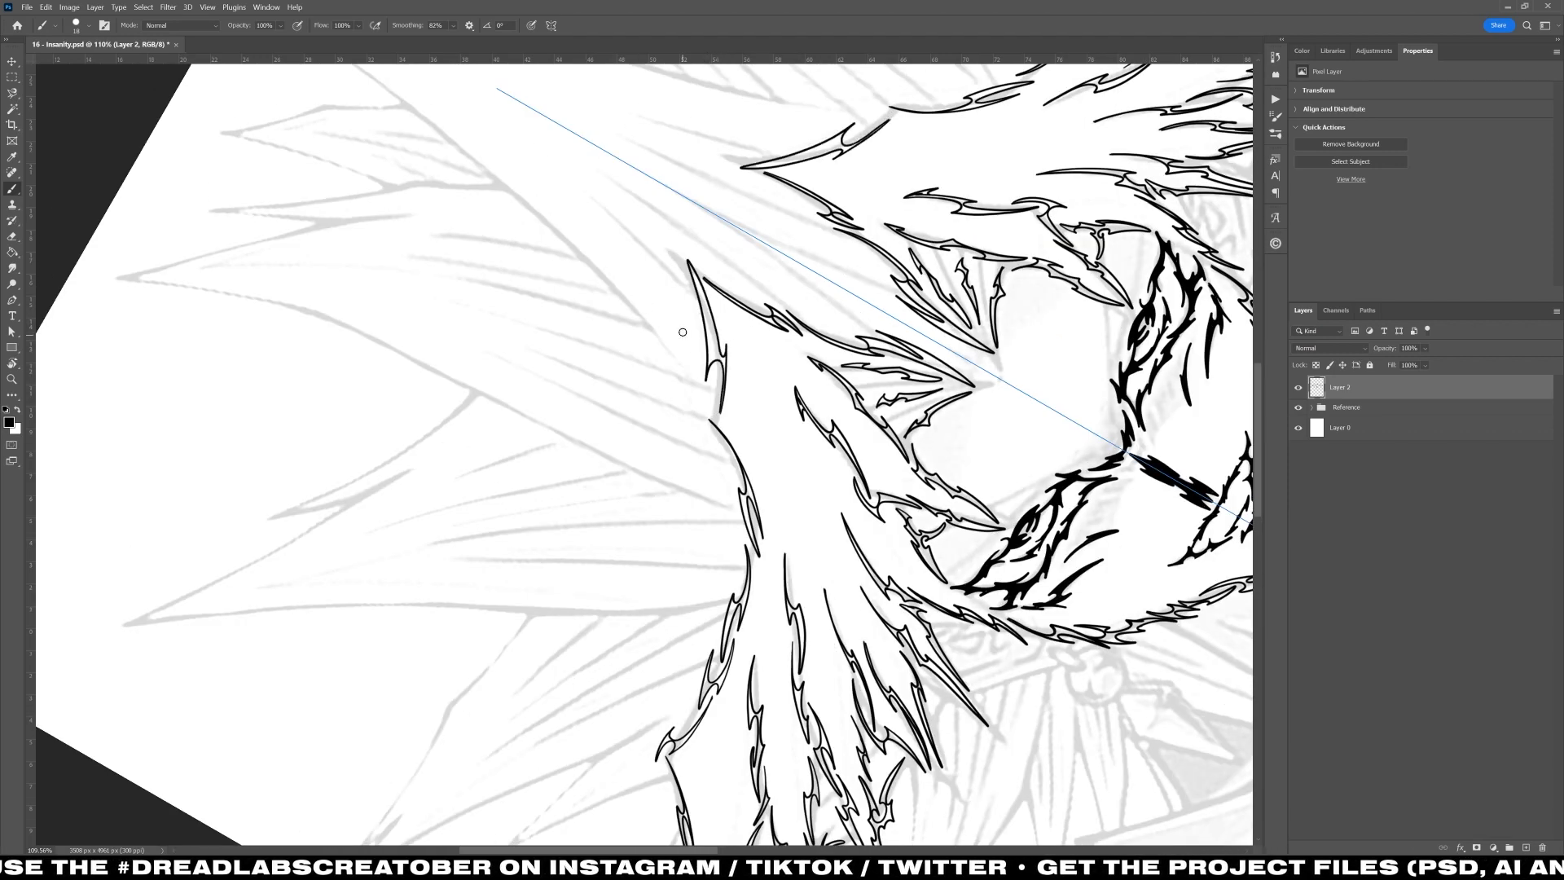
key(ctrl+z)
key(ctrl+z)
key(ctrl+z)
drag(699, 314, 749, 316)
drag(730, 519, 657, 211)
mouse_move(656, 211)
mouse_down()
mouse_move(702, 296)
mouse_move(718, 411)
mouse_up()
drag(718, 410, 731, 519)
drag(723, 358, 693, 360)
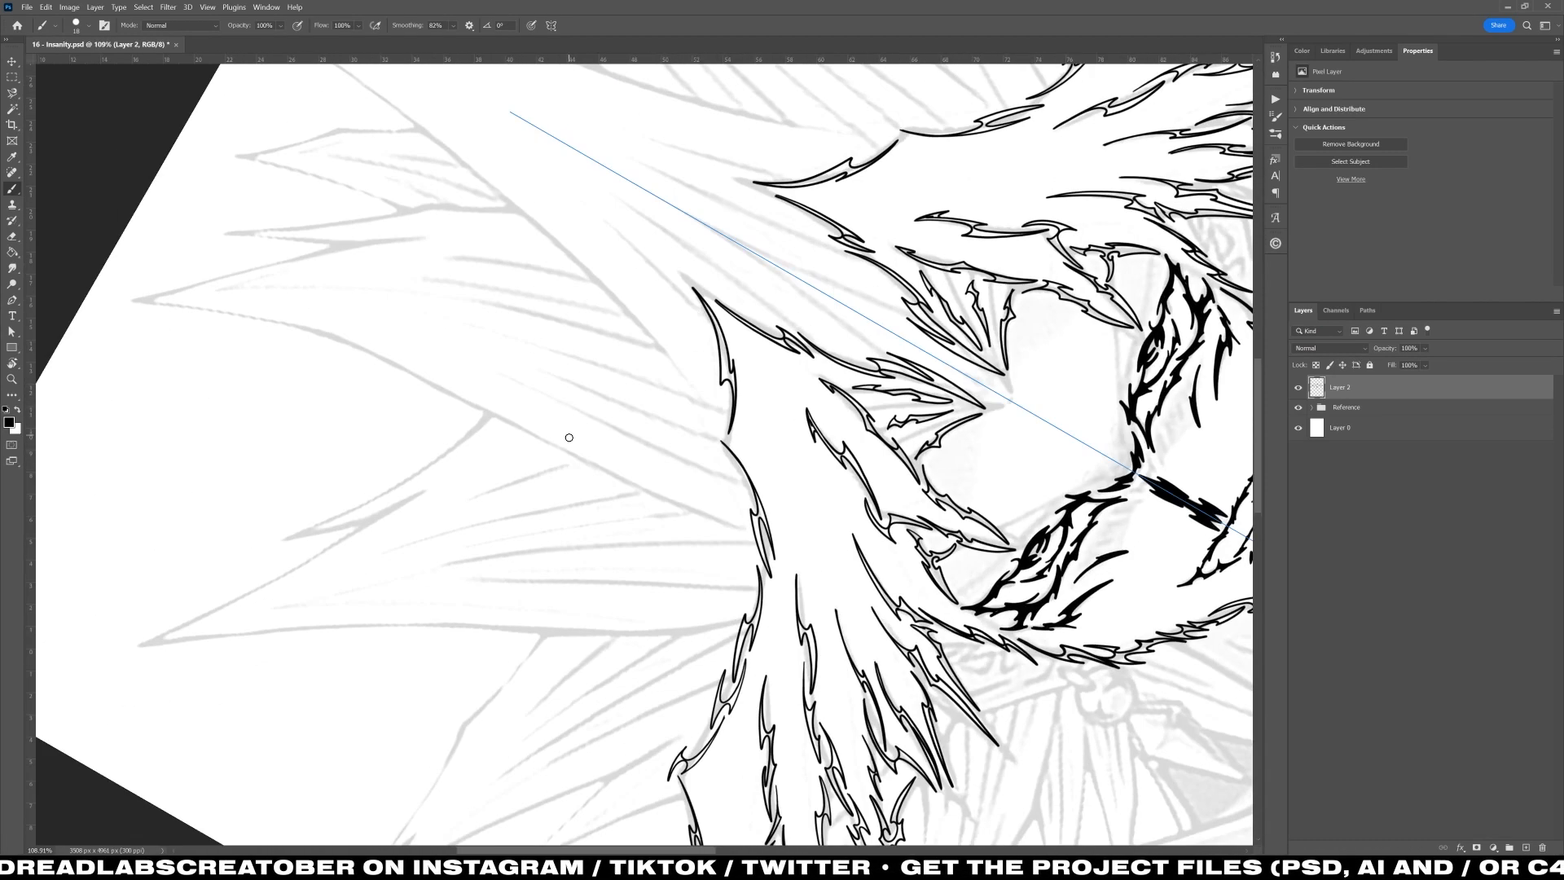
Step: Outline the thin spike branching off the outer edge of the outermost strand with jagged lines on both sides
drag(571, 505, 642, 254)
key(ctrl+z)
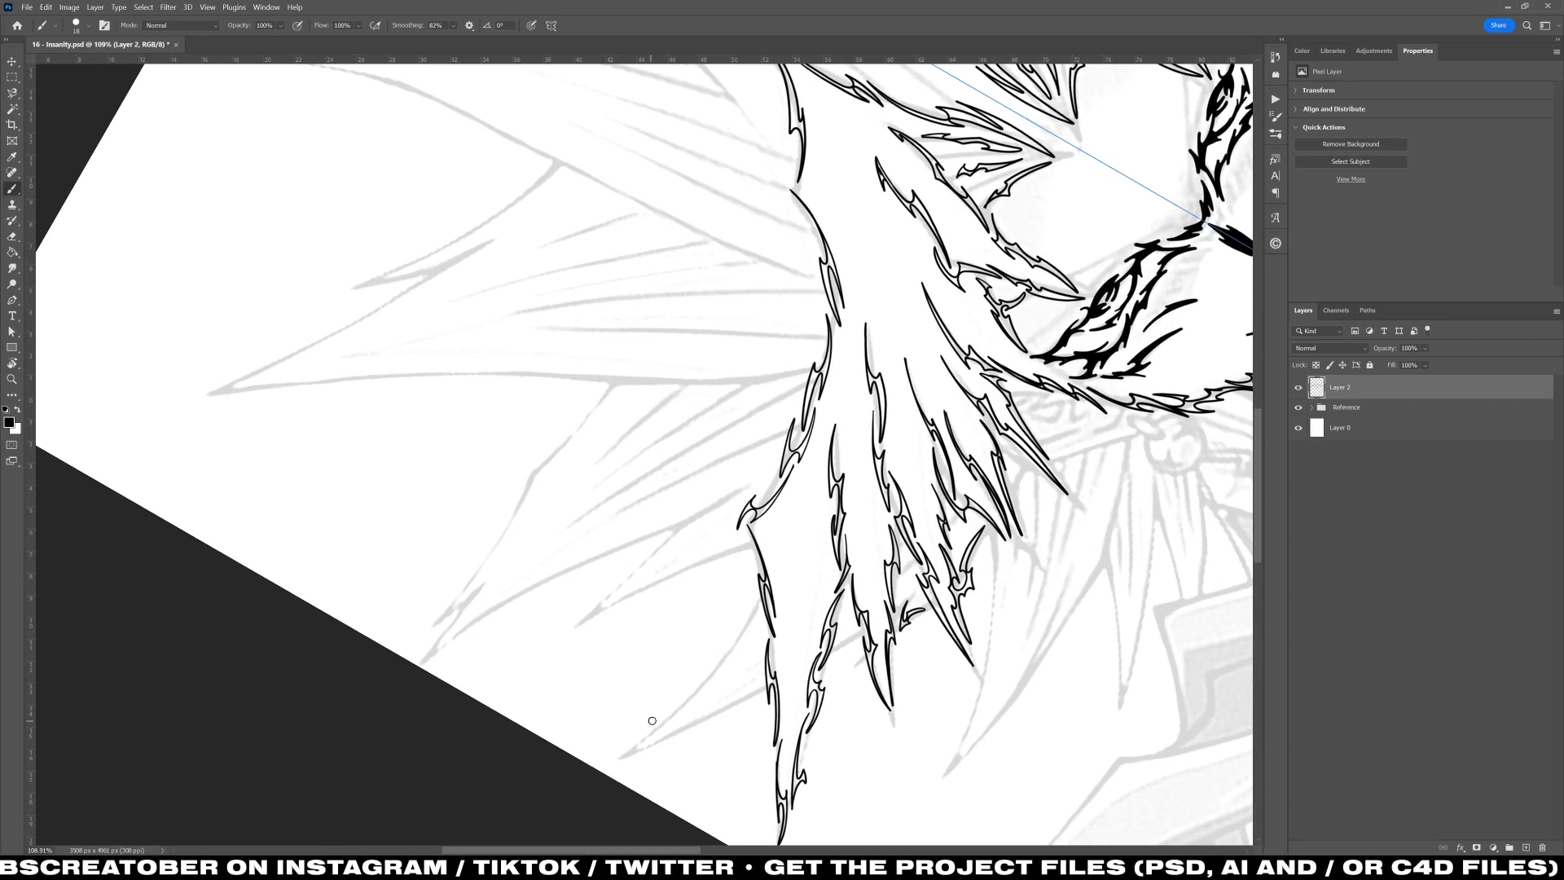
key(ctrl+z)
drag(513, 429, 554, 506)
drag(767, 657, 823, 657)
drag(904, 307, 918, 462)
drag(918, 462, 907, 308)
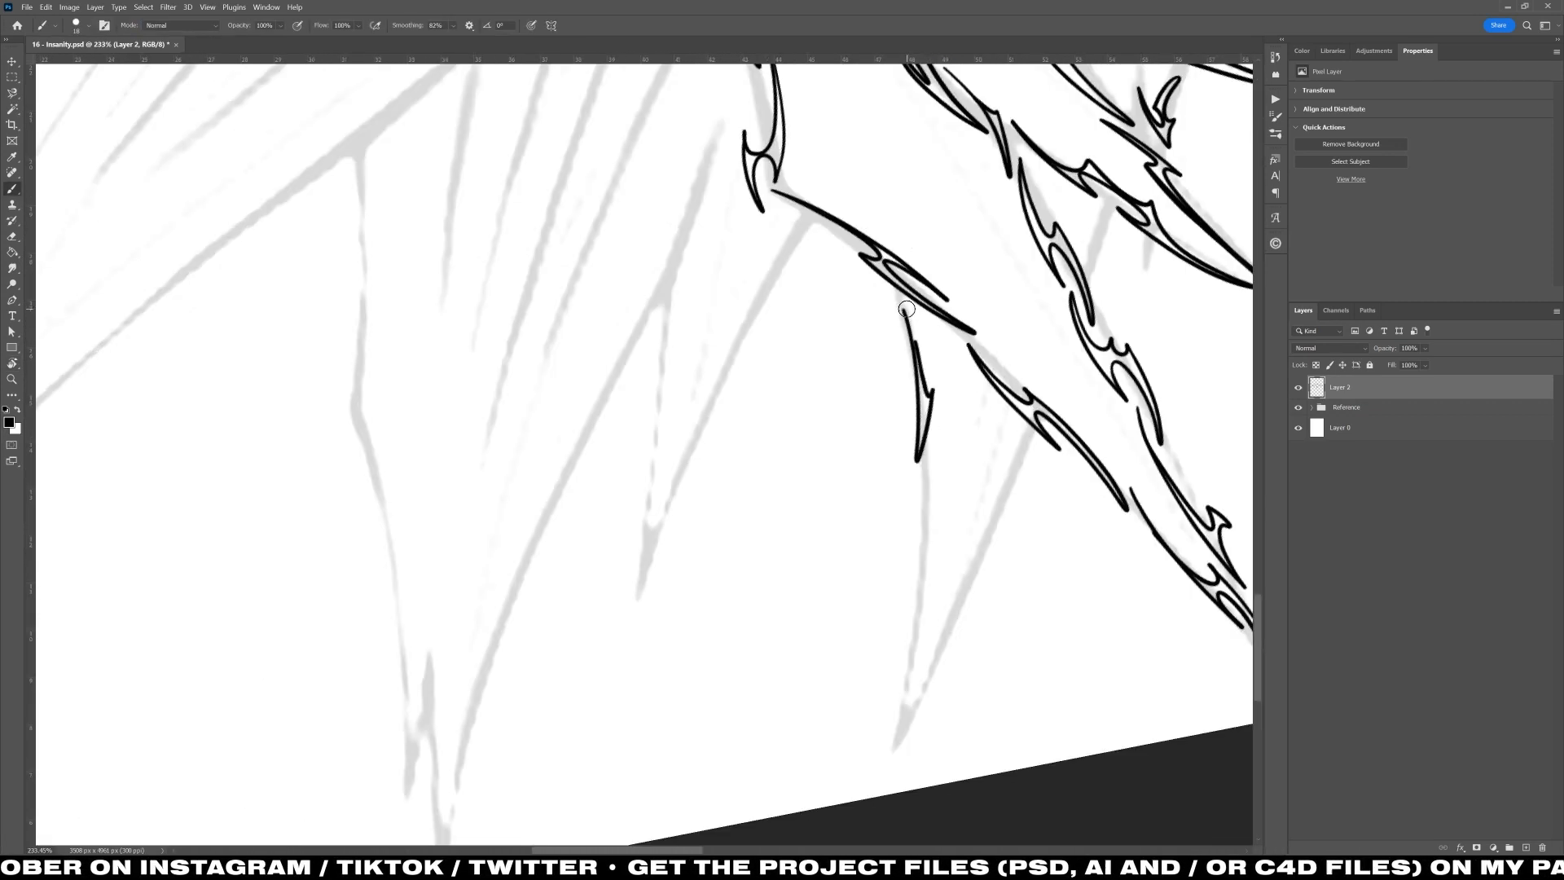
mouse_move(942, 419)
mouse_down()
mouse_move(890, 687)
mouse_move(946, 421)
mouse_move(1002, 448)
mouse_up()
Step: Outline both edges of the second spike beside it, near the outermost strand's base, with barbed shapes
mouse_move(715, 128)
mouse_down()
mouse_move(656, 332)
mouse_move(713, 109)
mouse_up()
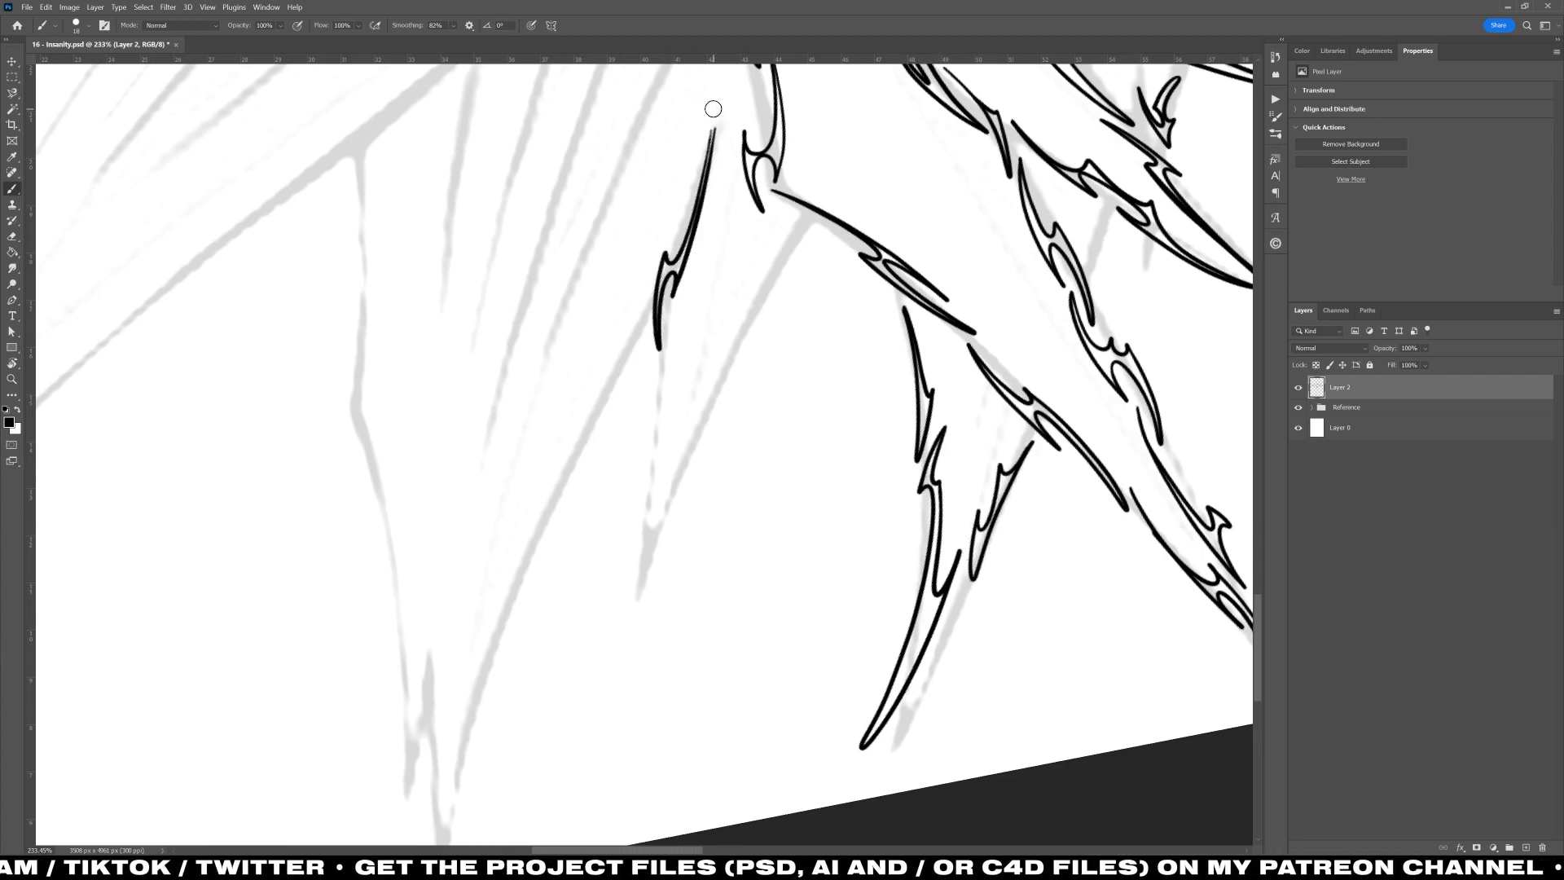
drag(694, 210, 716, 105)
mouse_move(814, 232)
mouse_down()
mouse_move(744, 350)
mouse_move(783, 248)
mouse_up()
key(ctrl+z)
mouse_move(639, 601)
mouse_down()
mouse_move(663, 489)
mouse_move(796, 218)
mouse_move(636, 593)
mouse_up()
mouse_move(664, 320)
mouse_down()
mouse_move(656, 444)
mouse_move(663, 358)
mouse_up()
Step: Trace the lower outer edge of the tall central hair upward from the side hair with interlocking jagged shapes
key(r)
drag(735, 258, 554, 580)
drag(582, 407, 534, 398)
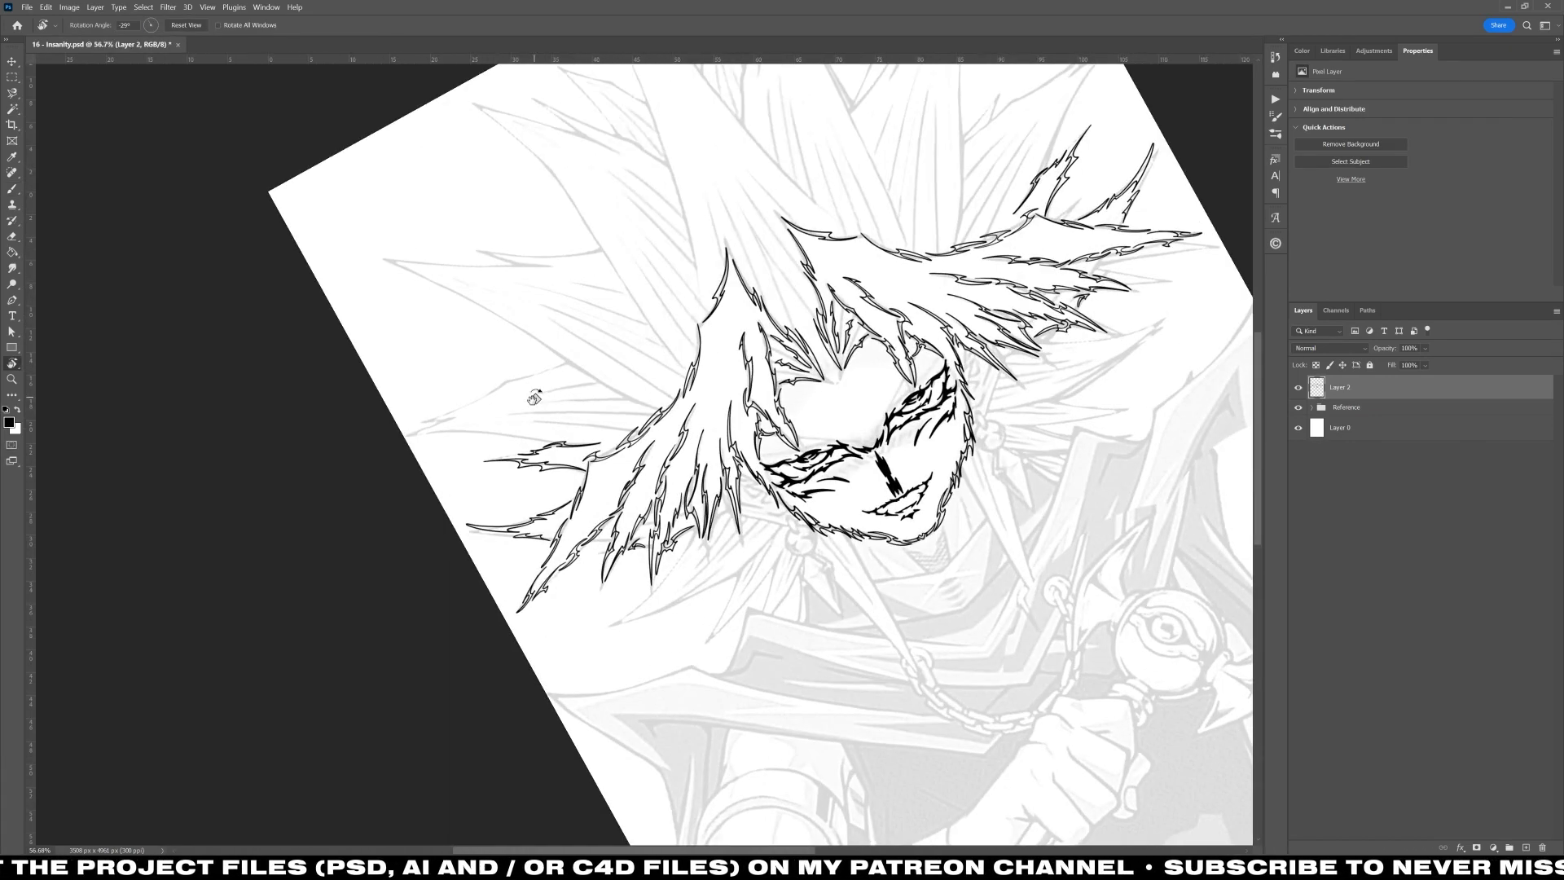
mouse_move(628, 425)
mouse_down()
mouse_move(611, 429)
mouse_move(623, 441)
mouse_up()
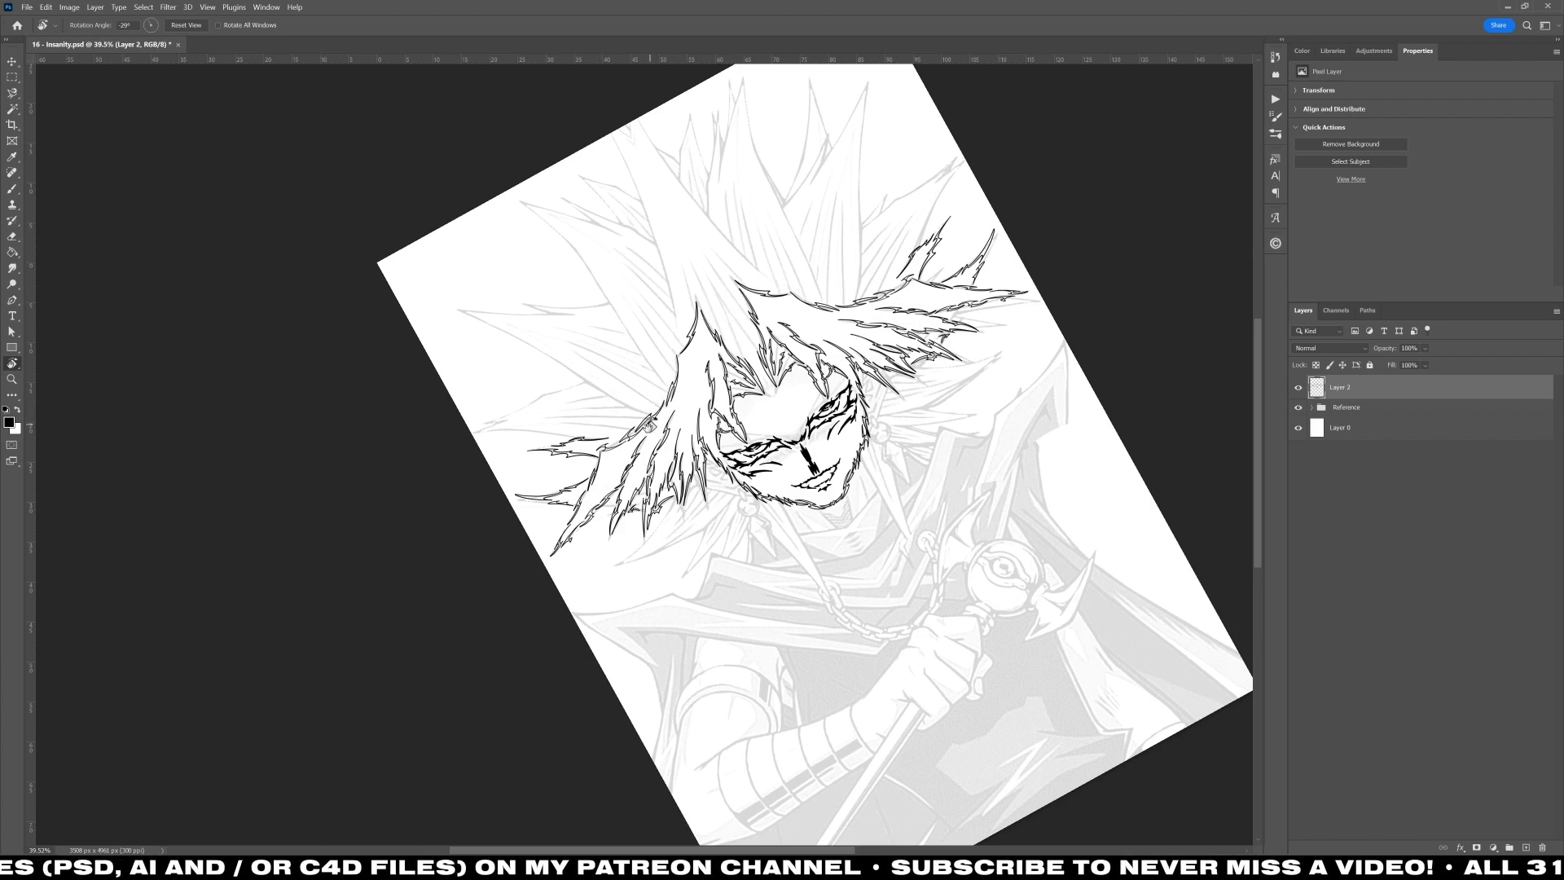
key(Return)
key(Return)
drag(643, 352, 684, 338)
drag(683, 330, 665, 477)
key(b)
drag(731, 261, 753, 328)
drag(672, 231, 683, 298)
drag(683, 299, 709, 396)
drag(710, 396, 696, 278)
mouse_move(697, 278)
mouse_down()
mouse_move(679, 267)
mouse_move(724, 264)
mouse_up()
mouse_move(651, 181)
mouse_down()
mouse_move(676, 299)
mouse_move(725, 310)
mouse_up()
Step: Extend the central hair's jagged edge toward its top, undoing misplaced strokes, and straighten the canvas view to 0°
scroll(911, 354, down, 3)
mouse_move(831, 447)
mouse_down()
mouse_move(840, 641)
mouse_move(855, 523)
mouse_up()
scroll(856, 523, up, 3)
mouse_move(814, 430)
mouse_down()
mouse_move(790, 314)
mouse_move(786, 376)
mouse_move(765, 293)
mouse_up()
key(ctrl+z)
key(ctrl+z)
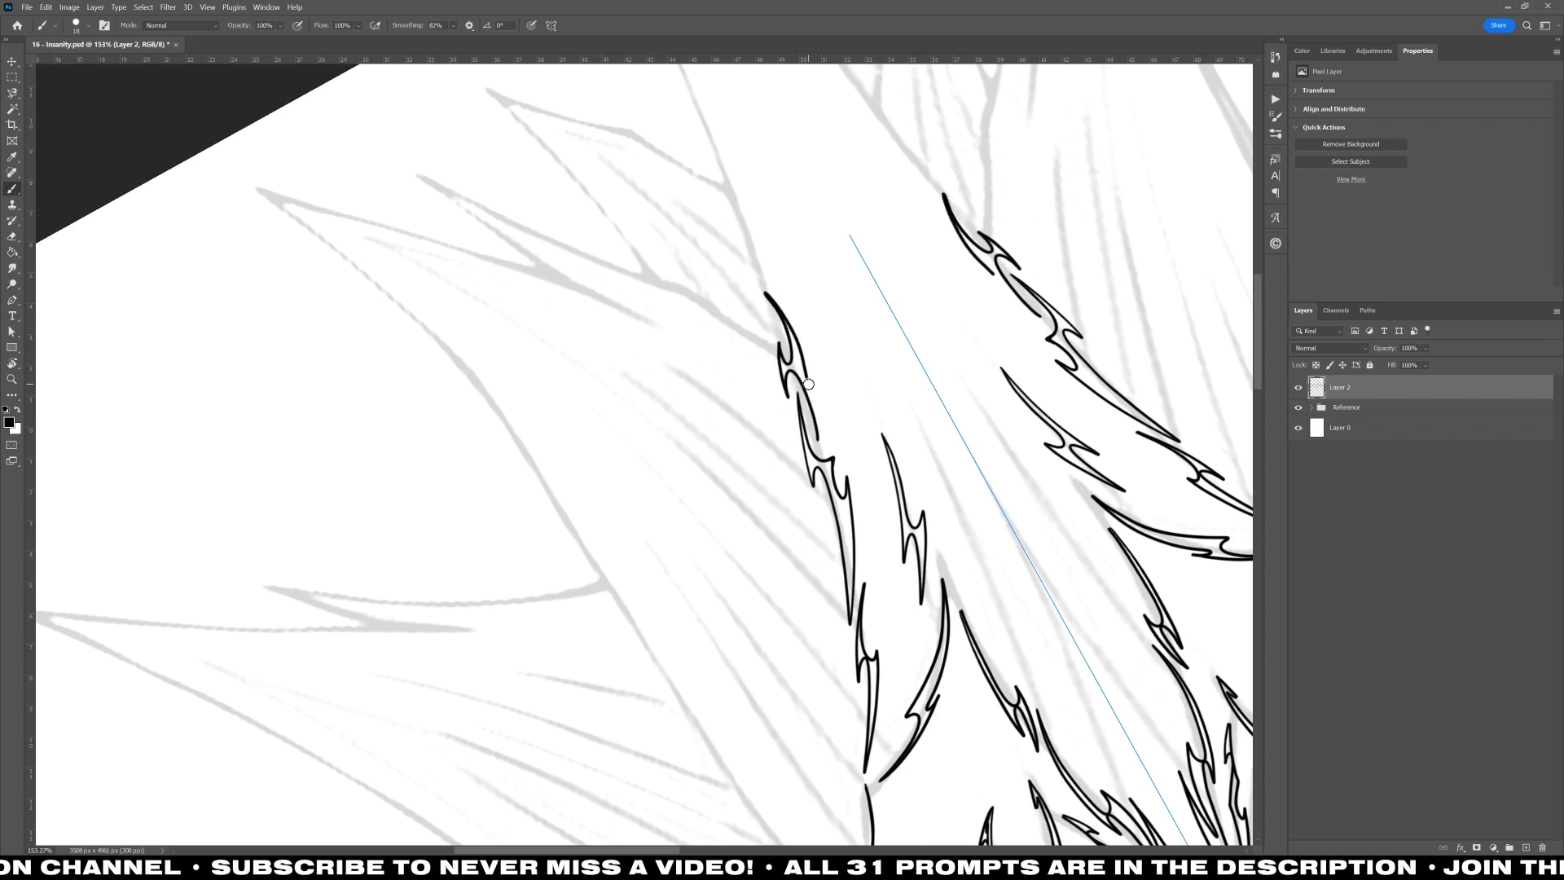
drag(811, 365, 801, 407)
scroll(801, 407, up, 3)
mouse_move(789, 387)
mouse_down()
mouse_move(807, 431)
mouse_move(780, 200)
mouse_up()
key(ctrl+z)
key(r)
key(Escape)
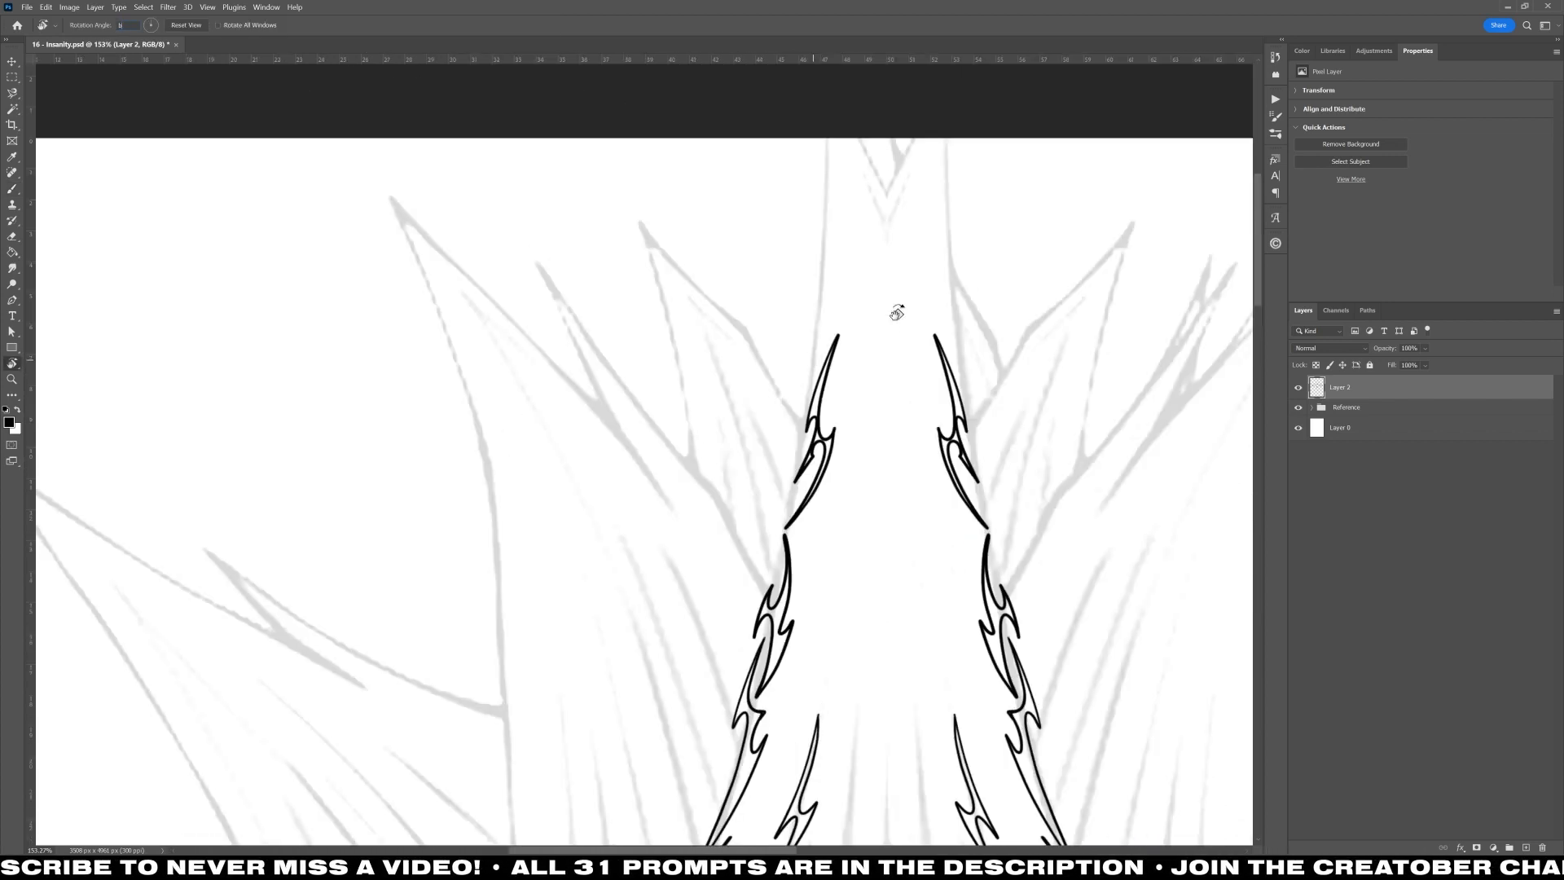
Step: Add a short barbed strand line beside the symmetry axis and close the top of the central hair with a pointed tip
key(b)
drag(904, 352, 796, 300)
drag(754, 222, 725, 324)
drag(725, 324, 750, 235)
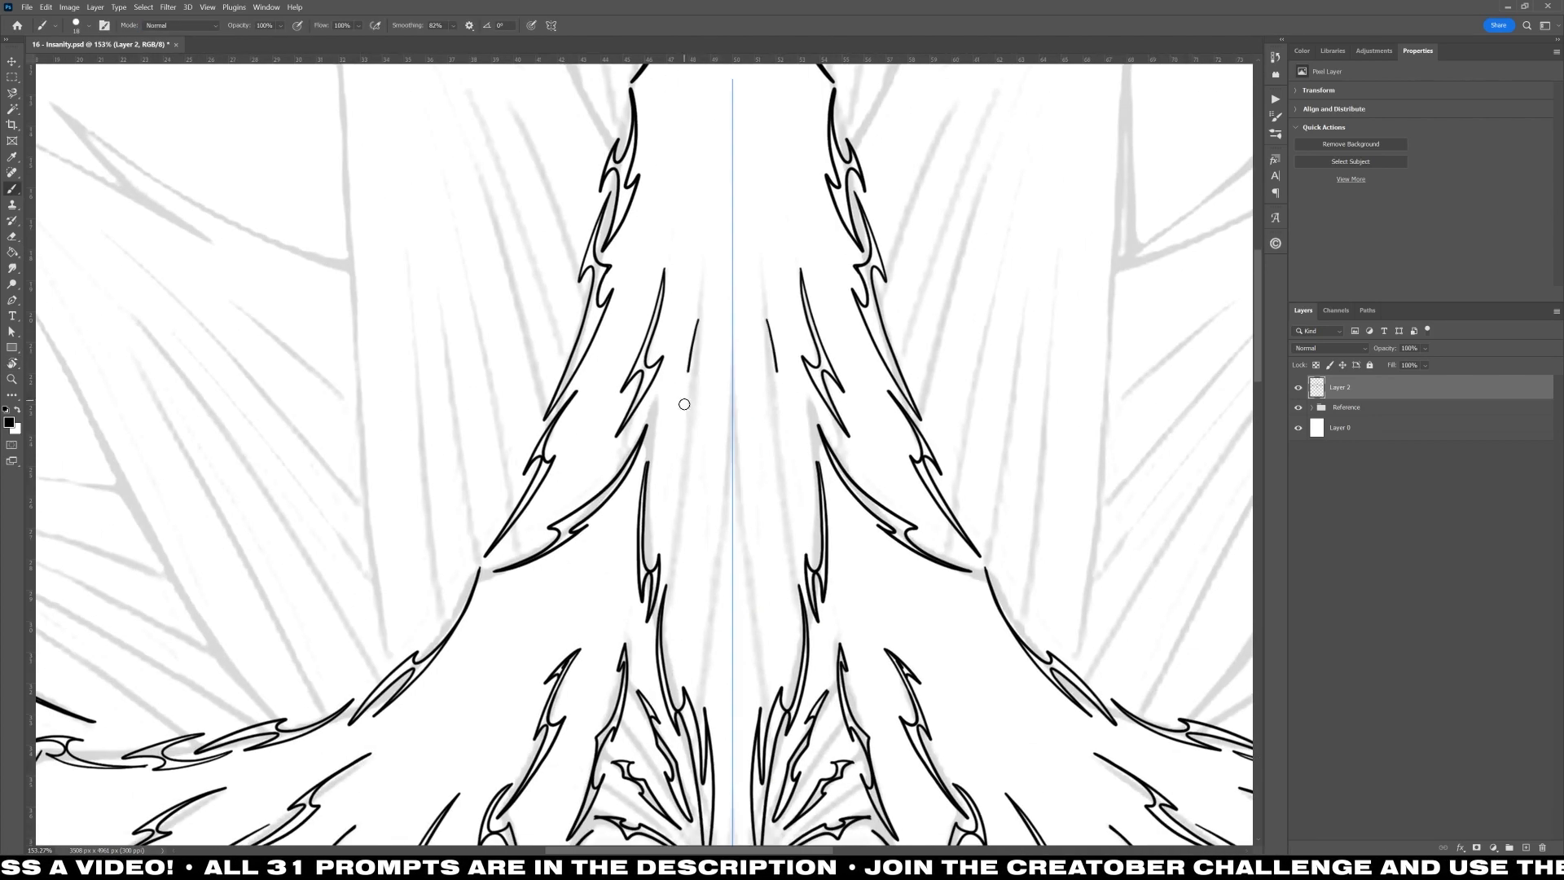
drag(692, 484, 697, 352)
drag(696, 352, 692, 322)
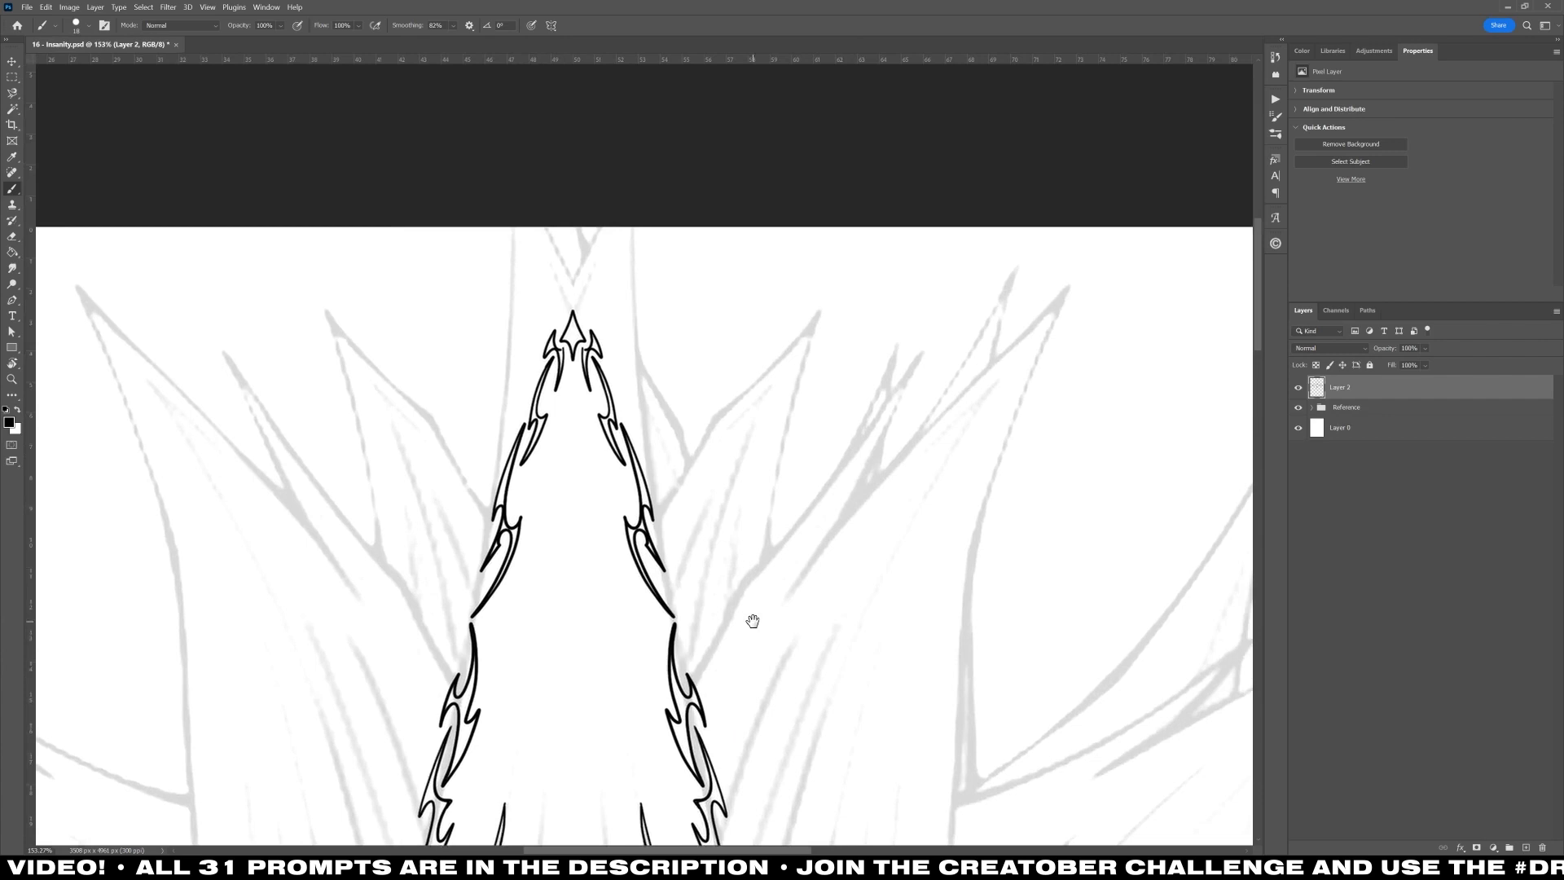
Step: Outline the first spike beside the central tip with barbed, hooked shapes along both edges
mouse_move(423, 239)
mouse_down()
mouse_move(549, 349)
mouse_move(597, 436)
mouse_move(424, 241)
mouse_up()
drag(523, 325, 481, 293)
drag(440, 265, 483, 369)
mouse_move(484, 356)
mouse_down()
mouse_move(494, 498)
mouse_move(488, 405)
mouse_up()
mouse_move(488, 404)
mouse_down()
mouse_move(480, 421)
mouse_move(446, 322)
mouse_up()
mouse_move(447, 322)
mouse_down()
mouse_move(461, 302)
mouse_move(441, 265)
mouse_up()
mouse_move(595, 553)
mouse_down()
mouse_move(598, 514)
mouse_move(584, 577)
mouse_up()
Step: Move Layer 2 and the Reference group down together on the canvas, reselect Layer 2, and save the document
key(v)
shift+click(1351, 412)
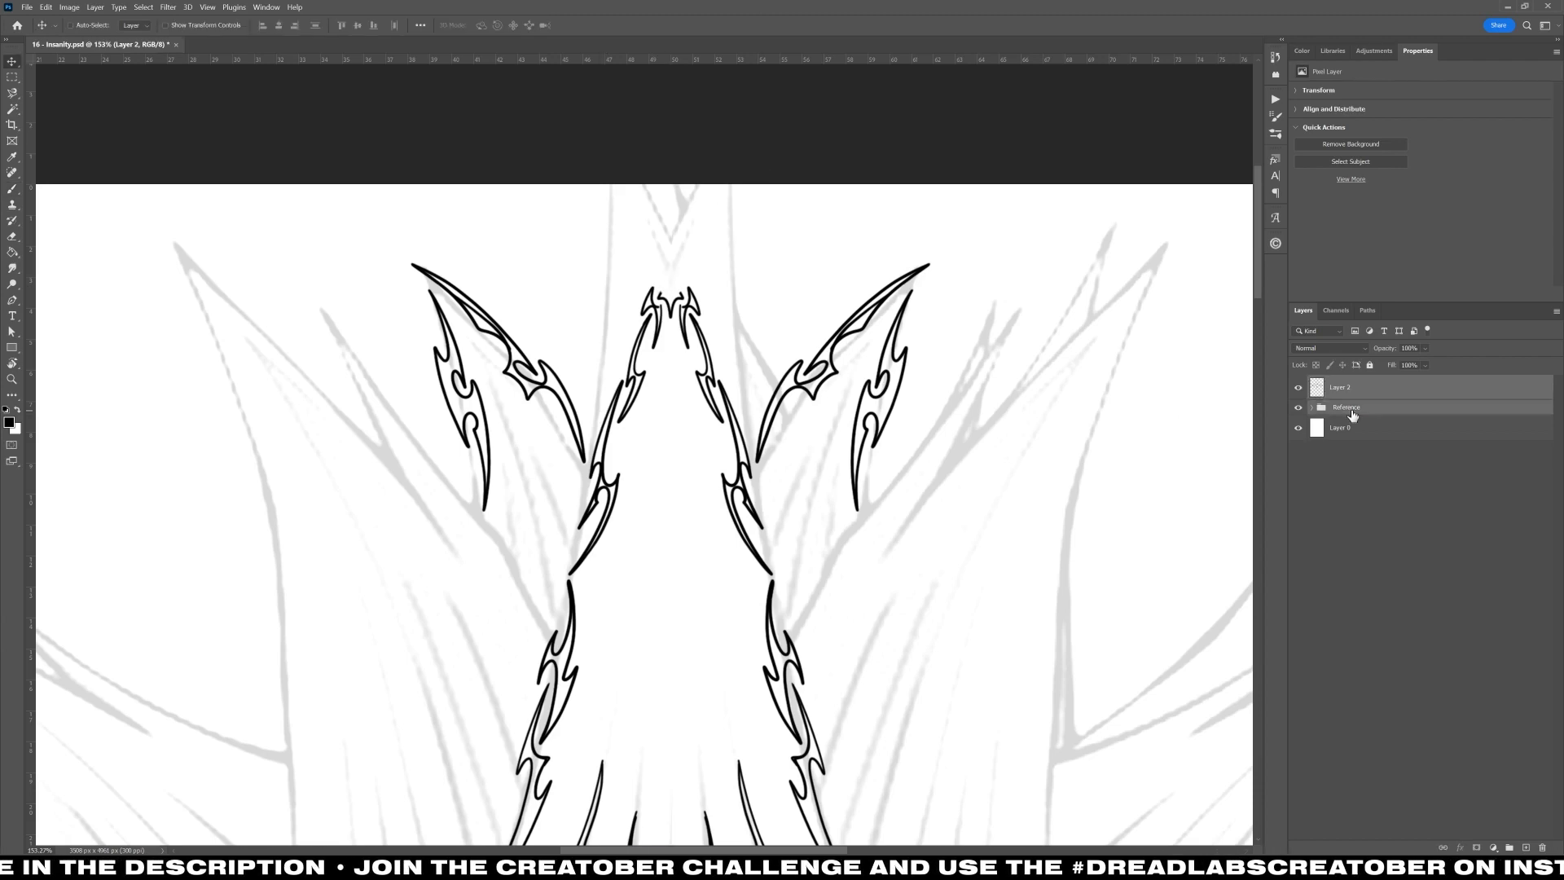
scroll(652, 367, down, 4)
click(1344, 388)
mouse_move(651, 325)
mouse_down()
mouse_move(651, 424)
mouse_move(638, 351)
mouse_up()
key(ctrl+s)
Step: Finish the central hair tip with a narrow spearhead and small flanking barbs
key(b)
scroll(643, 209, up, 6)
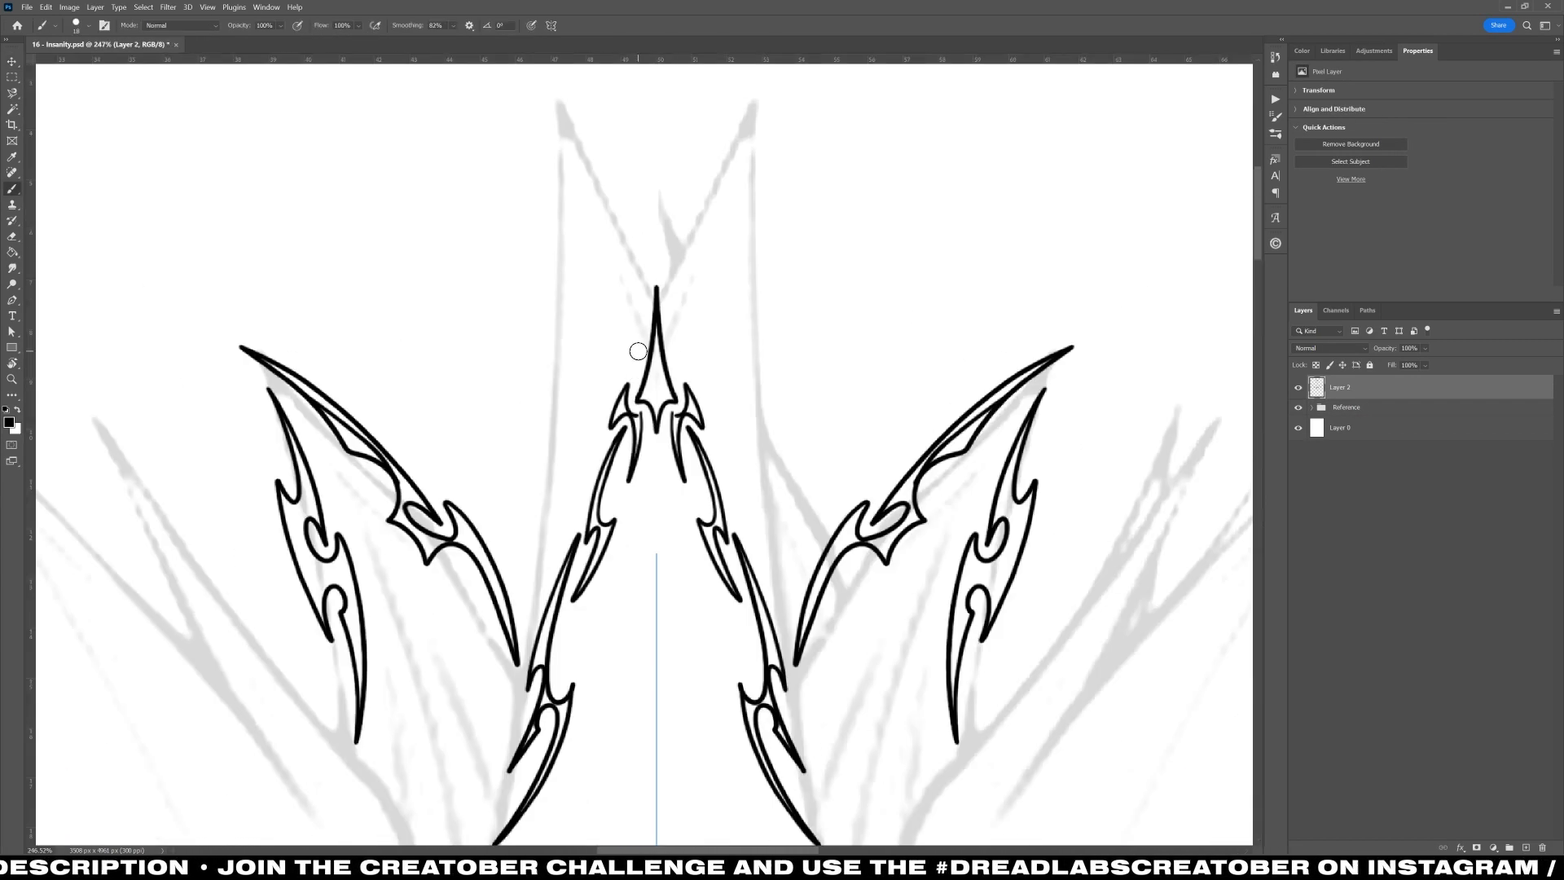
mouse_move(649, 189)
mouse_down()
mouse_move(615, 343)
mouse_move(638, 307)
mouse_up()
drag(636, 298, 656, 255)
Step: Draw the jagged segments of the next small spike from its tip down to the base of the first spike
drag(389, 422, 665, 188)
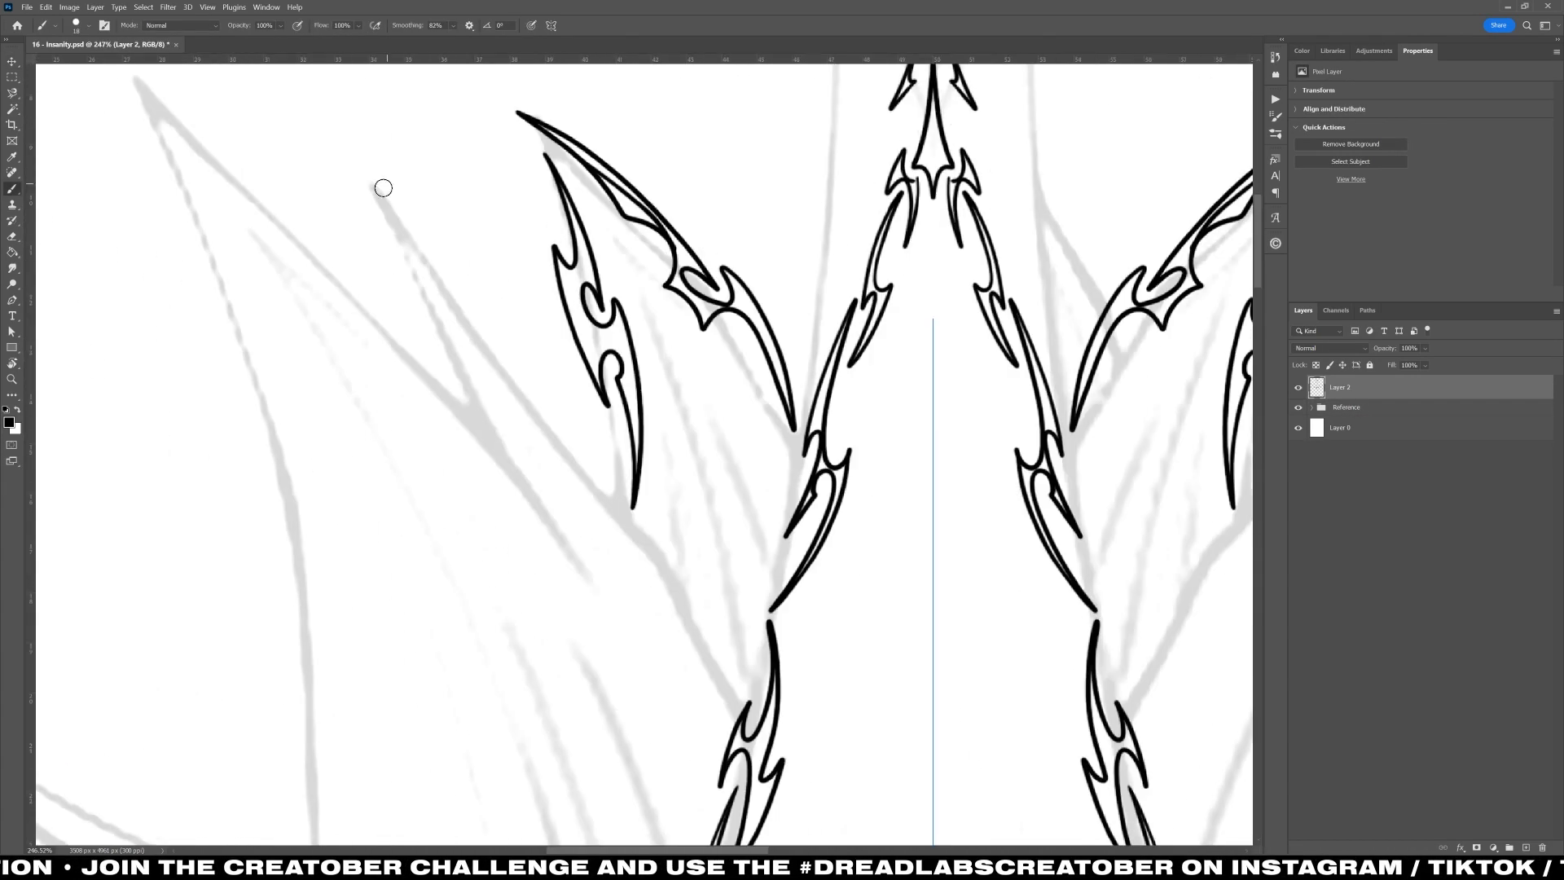
drag(373, 176, 404, 270)
drag(404, 270, 424, 310)
mouse_move(437, 249)
mouse_down()
mouse_move(527, 383)
mouse_move(505, 349)
mouse_up()
drag(506, 349, 438, 227)
drag(438, 226, 442, 286)
drag(543, 390, 598, 505)
drag(589, 494, 617, 510)
mouse_move(616, 510)
mouse_down()
mouse_move(613, 441)
mouse_move(543, 388)
mouse_up()
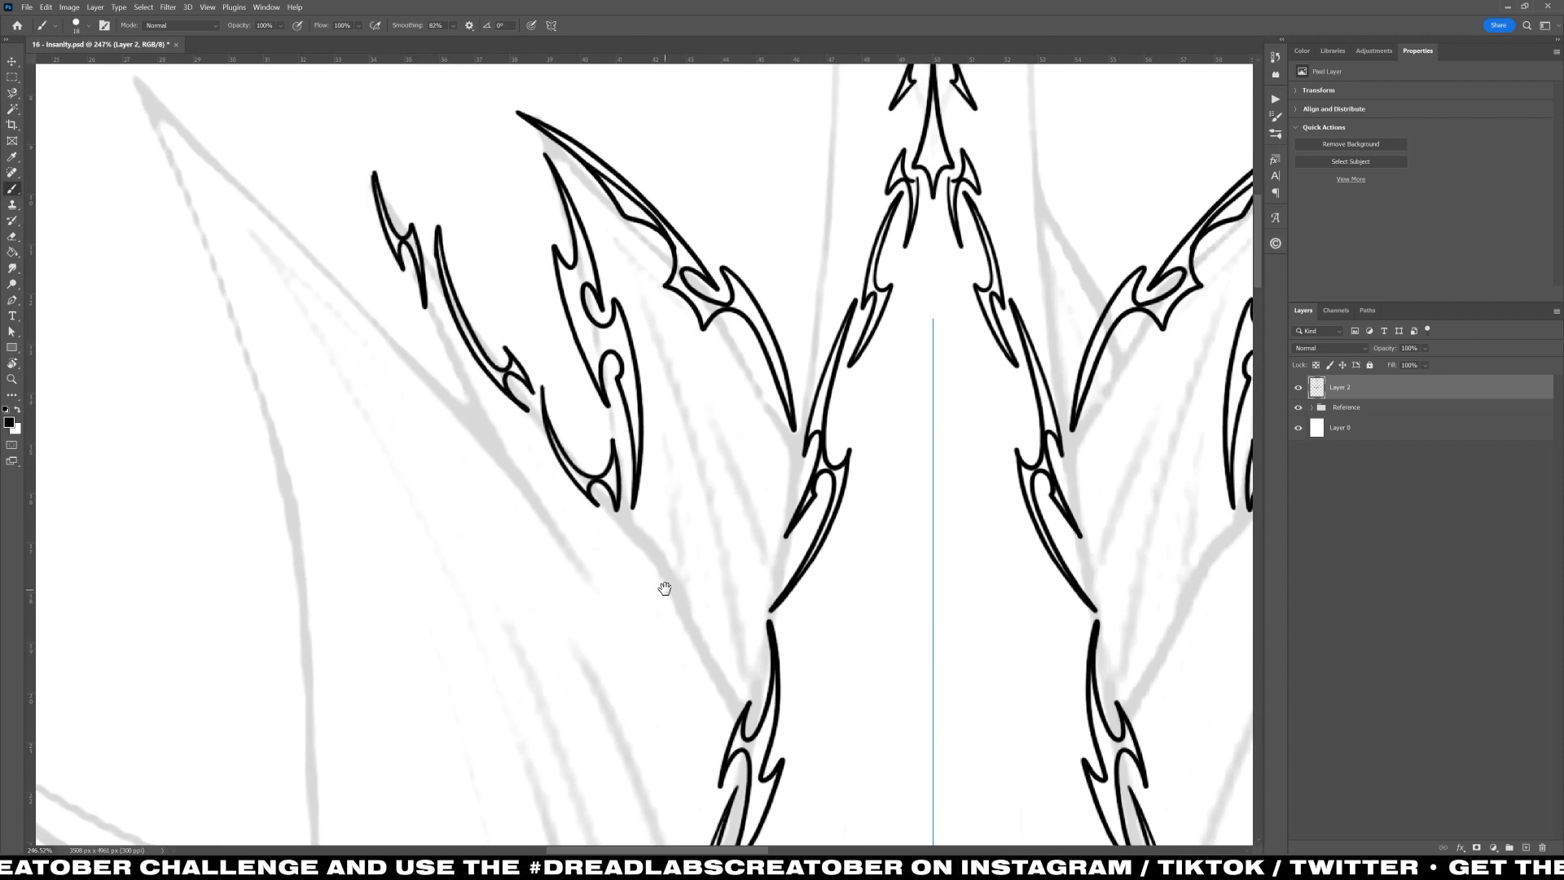
Step: Draw the jagged edge joining the spikes to the central hair and briefly hide the Reference group to check the line art
drag(666, 589, 613, 453)
mouse_move(567, 389)
mouse_down()
mouse_move(643, 467)
mouse_move(686, 559)
mouse_up()
mouse_move(672, 552)
mouse_down()
mouse_move(605, 418)
mouse_move(554, 374)
mouse_up()
scroll(689, 326, down, 8)
click(1298, 408)
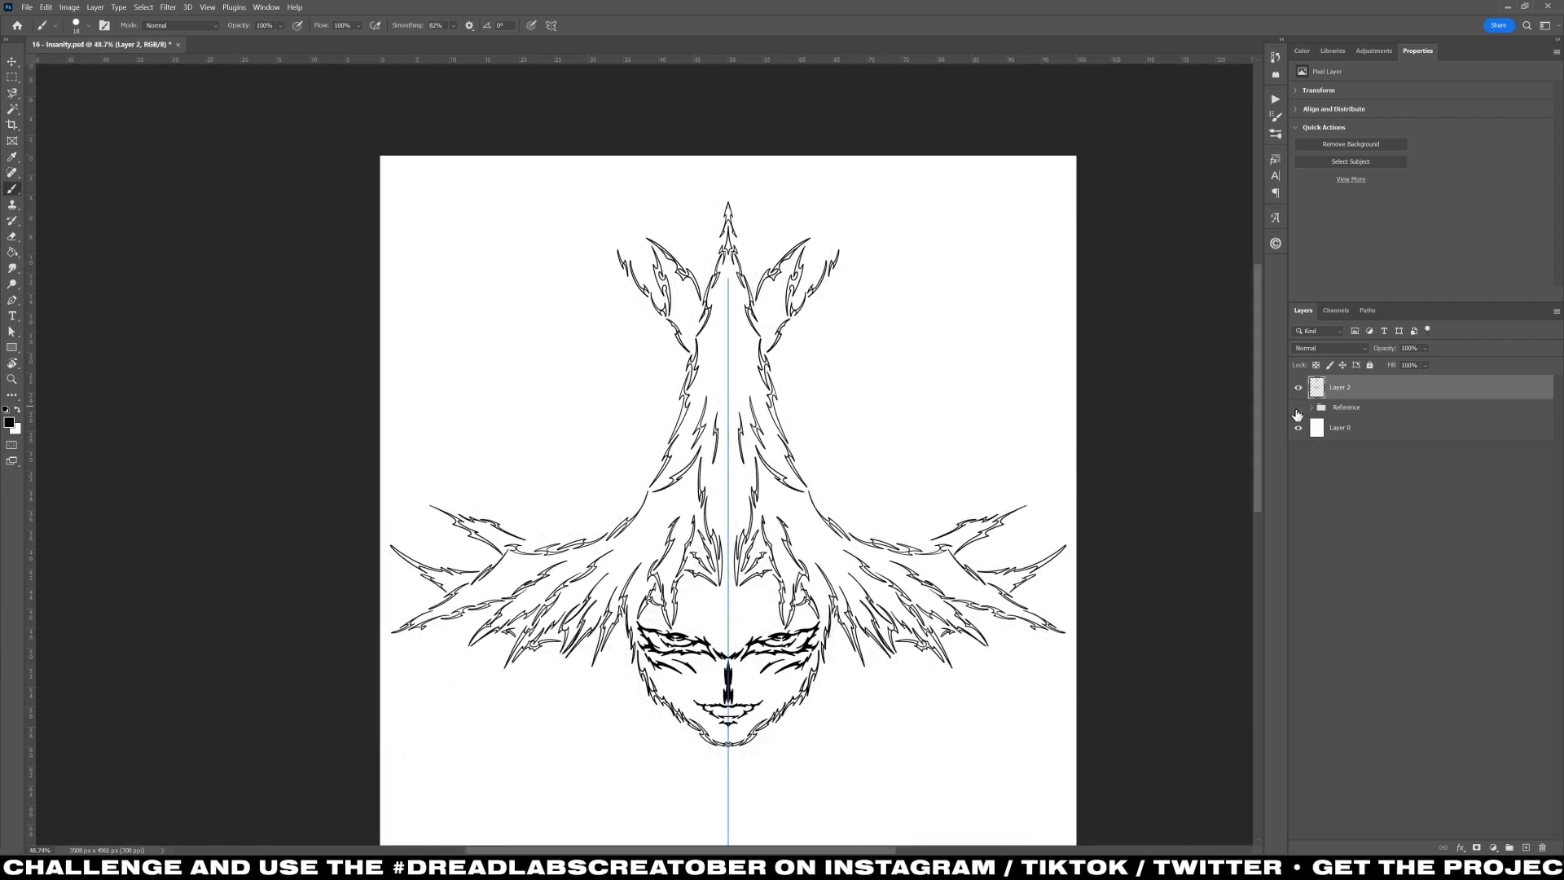
click(1298, 409)
Step: Add the small spike's other edge and trace the inner edge of the tall outer spike with barbed segments
scroll(606, 331, up, 8)
drag(633, 310, 638, 426)
drag(674, 308, 747, 424)
drag(747, 424, 675, 356)
mouse_move(682, 352)
mouse_down()
mouse_move(606, 278)
mouse_move(692, 331)
mouse_up()
drag(524, 198, 628, 253)
mouse_move(623, 252)
mouse_down()
mouse_move(702, 366)
mouse_move(711, 326)
mouse_up()
Step: Draw the sharp barbed tip of the tall outer spike and undo the last misplaced stroke
drag(563, 354, 552, 370)
drag(396, 122, 521, 209)
mouse_move(521, 209)
mouse_down()
mouse_move(507, 237)
mouse_move(546, 253)
mouse_up()
mouse_move(398, 122)
mouse_down()
mouse_move(491, 235)
mouse_move(562, 260)
mouse_move(435, 210)
mouse_move(437, 154)
mouse_move(450, 225)
mouse_up()
key(ctrl+z)
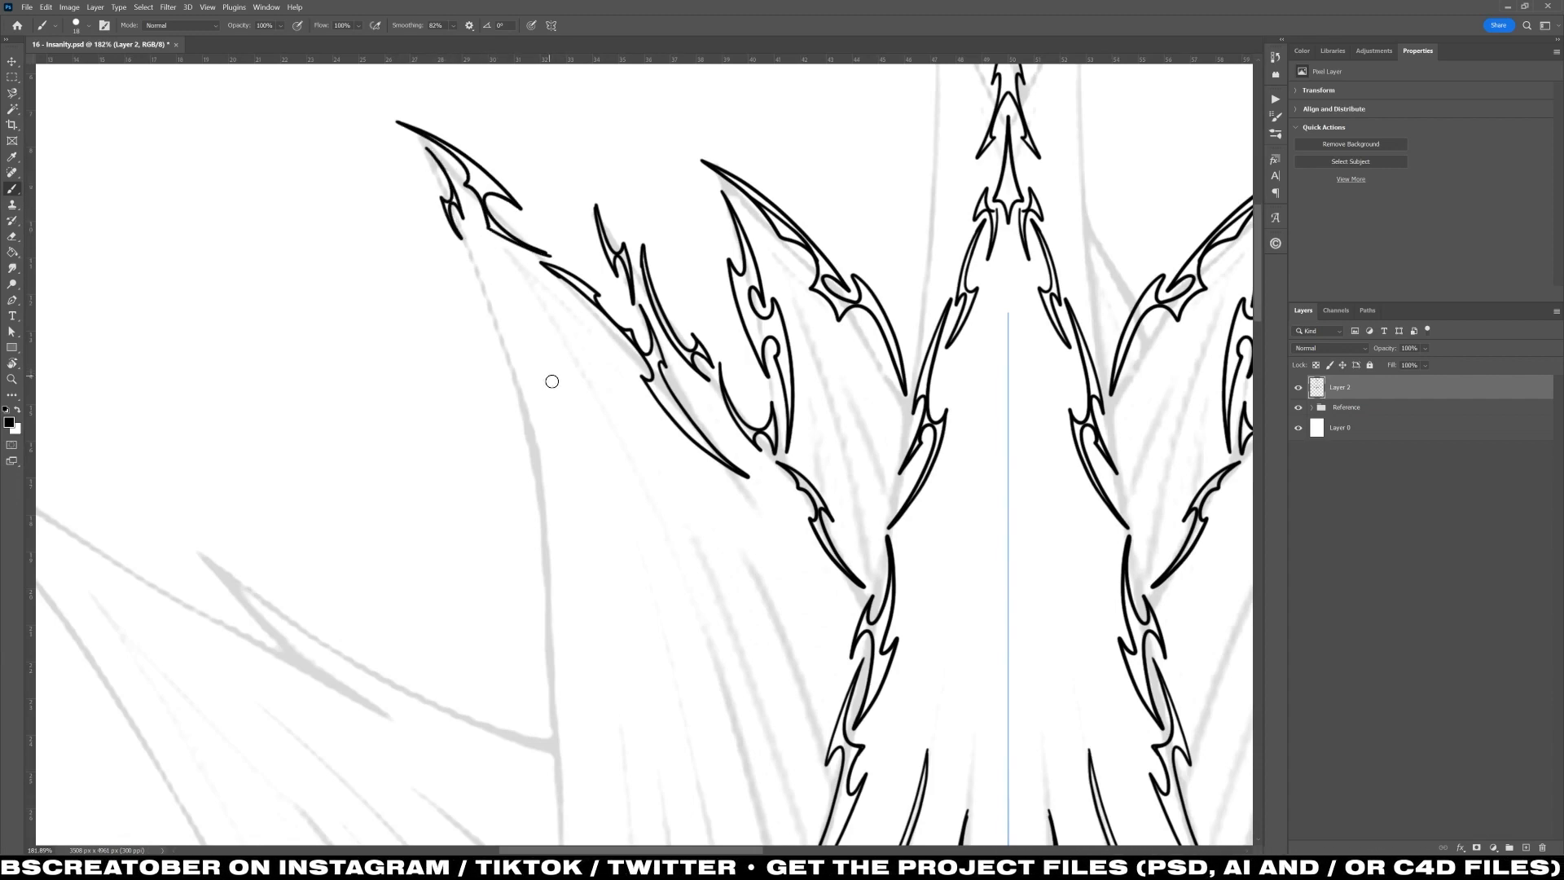
Step: Trace the upper half of the tall spike's outer edge with jagged segments down to the neighbouring spike's junction
scroll(552, 382, down, 5)
drag(567, 754, 582, 342)
drag(597, 248, 645, 520)
drag(563, 151, 568, 229)
mouse_move(568, 229)
mouse_down()
mouse_move(603, 295)
mouse_move(583, 206)
mouse_up()
drag(583, 206, 563, 151)
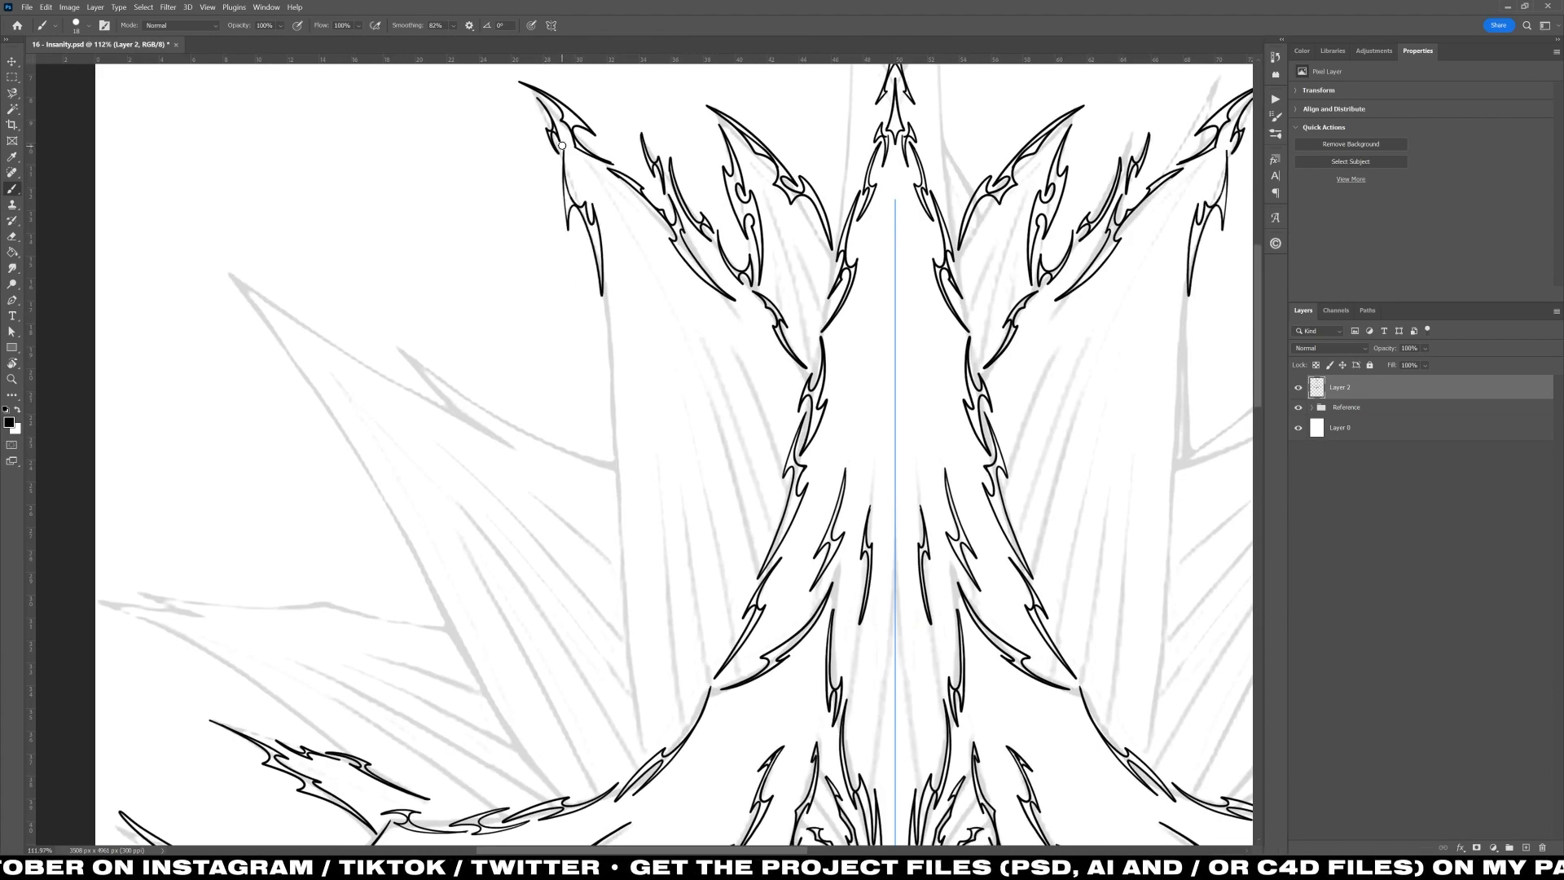
mouse_move(611, 254)
mouse_down()
mouse_move(611, 442)
mouse_move(618, 365)
mouse_up()
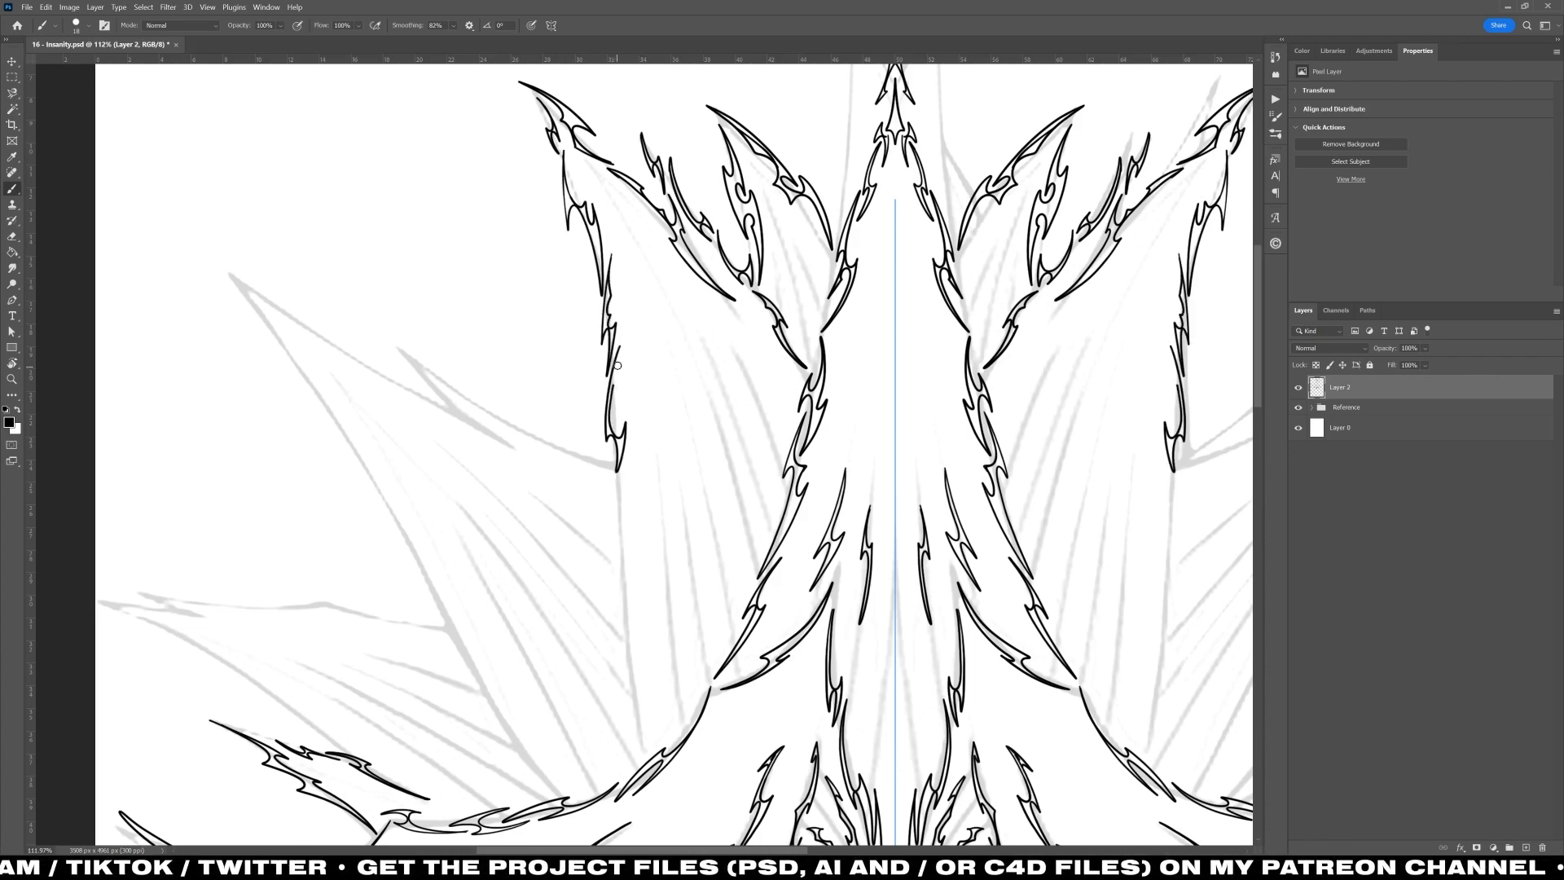
Step: Continue the tall spike's outer edge in barbed segments down to the side hair contour
scroll(642, 435, up, 3)
drag(639, 234, 659, 337)
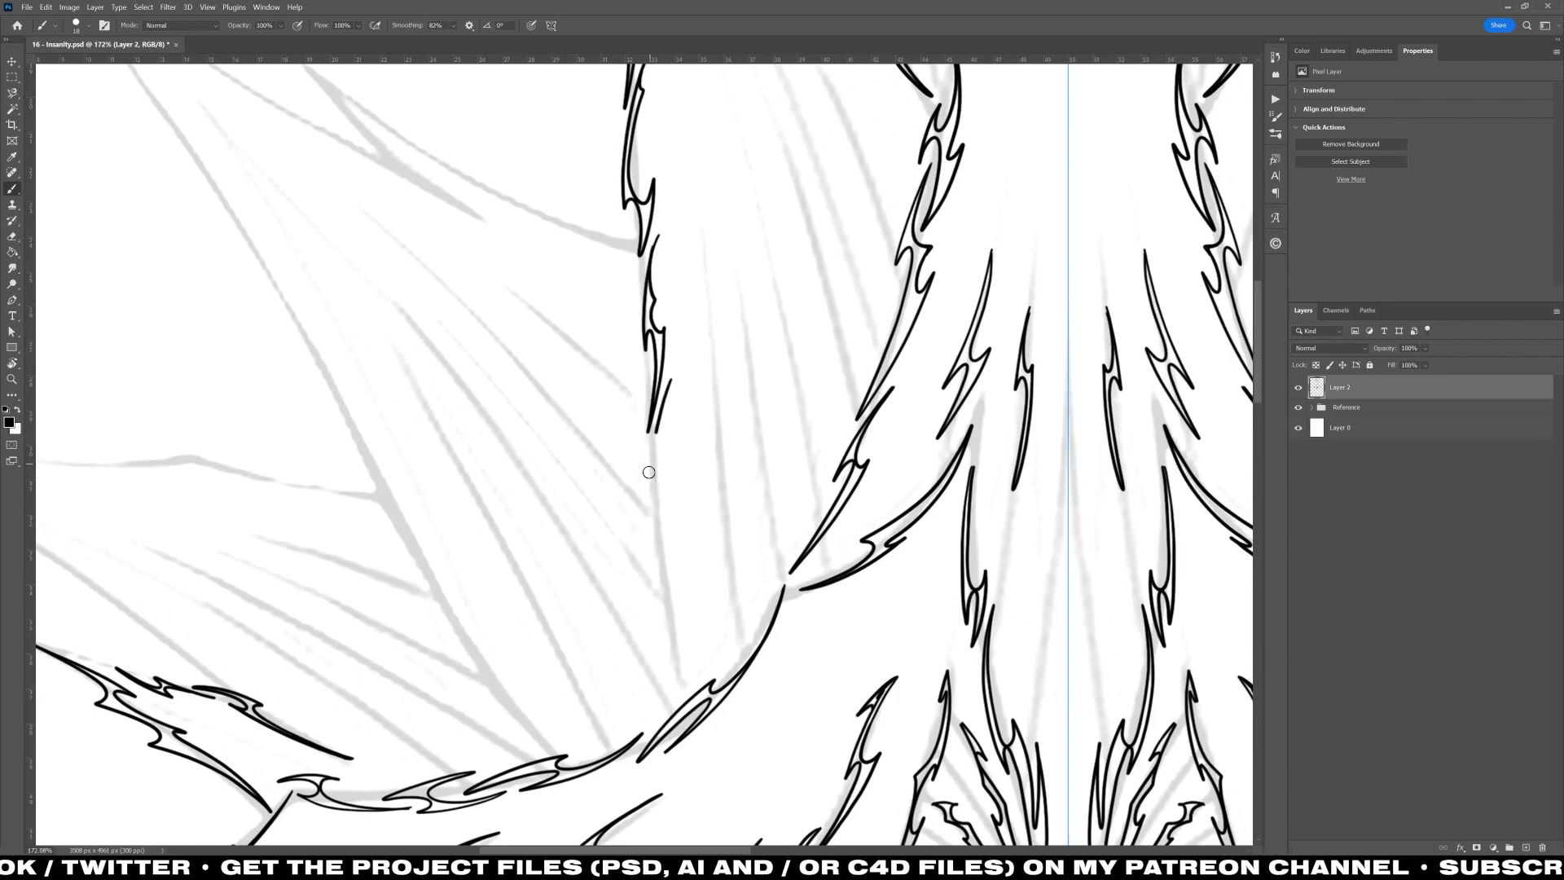
mouse_move(650, 440)
mouse_down()
mouse_move(656, 505)
mouse_move(713, 644)
mouse_up()
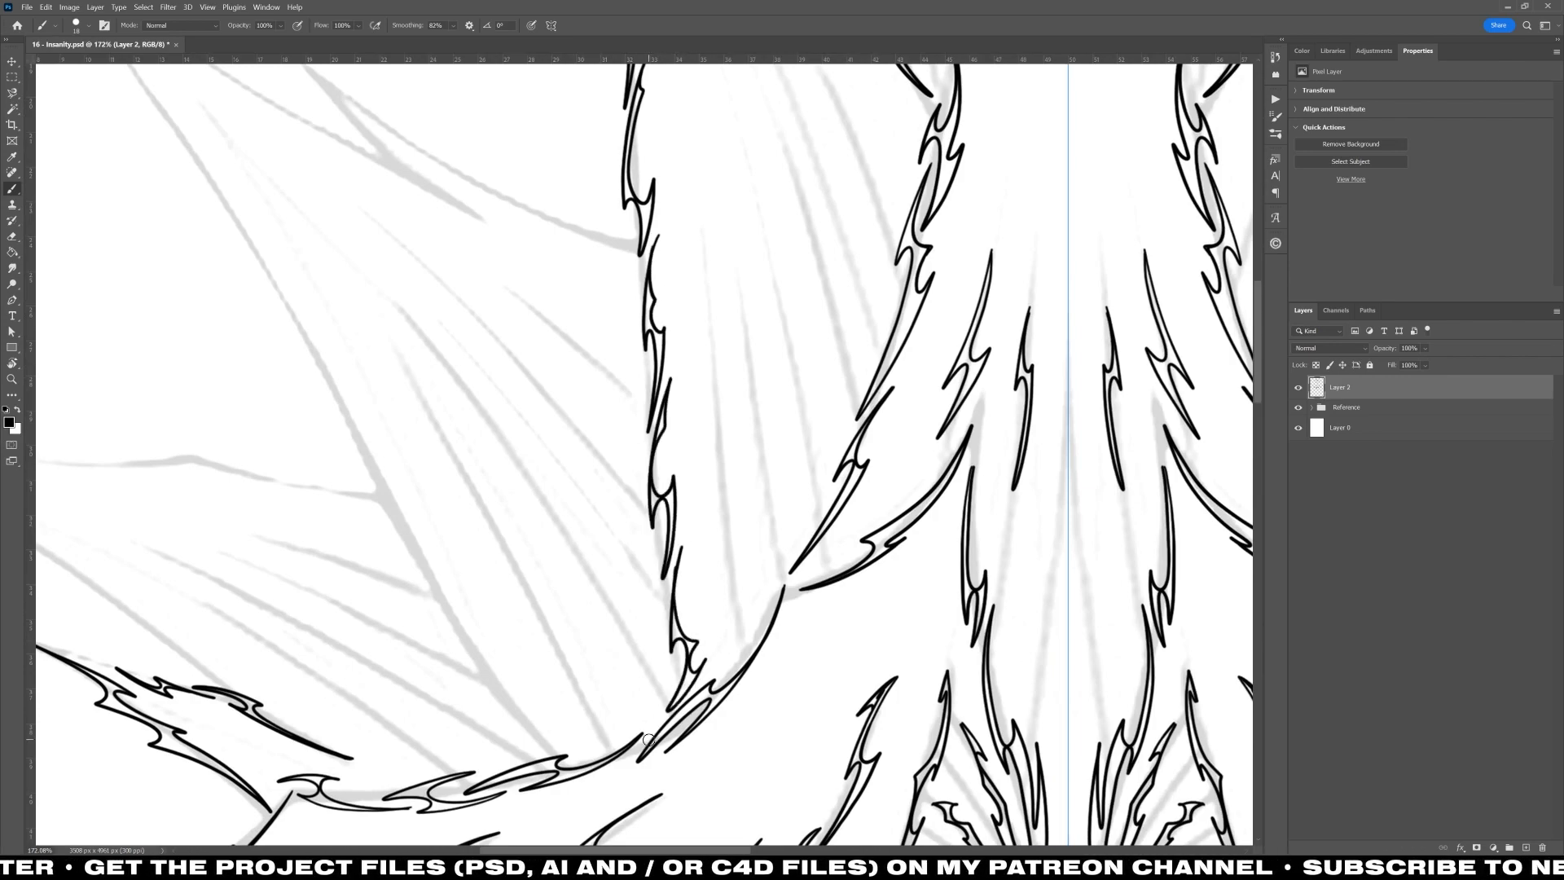
scroll(676, 656, up, 4)
key(e)
key(b)
Step: Draw the curved barbed spur on the inner side of the wide outer hair spike and undo the last misplaced stroke
scroll(635, 599, down, 10)
scroll(621, 548, up, 6)
key(r)
click(148, 23)
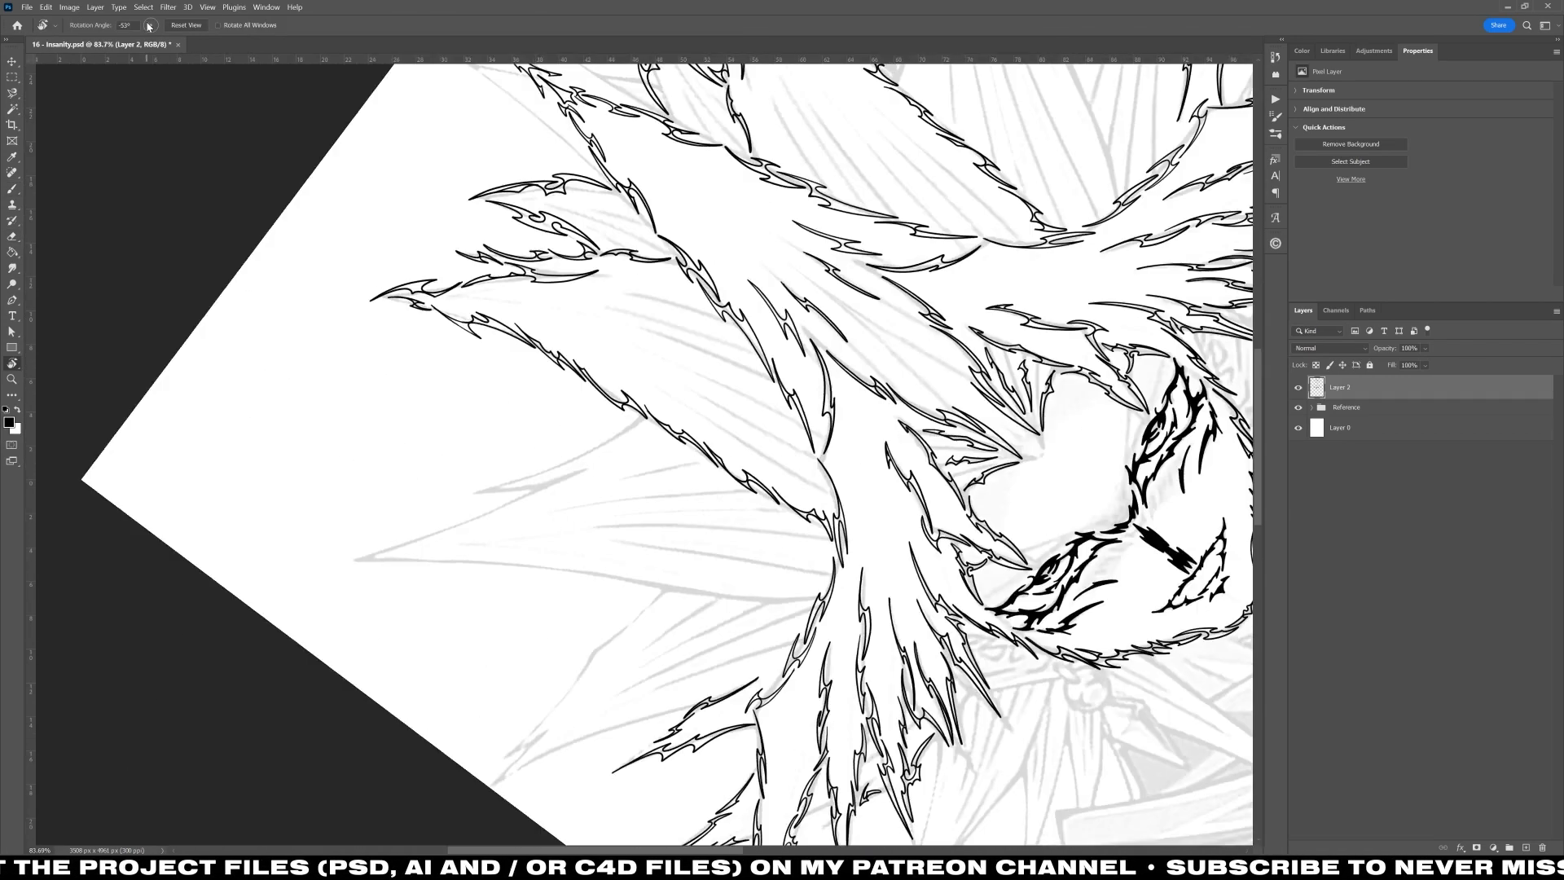
drag(149, 24, 154, 22)
key(b)
scroll(595, 366, up, 6)
drag(596, 258, 753, 533)
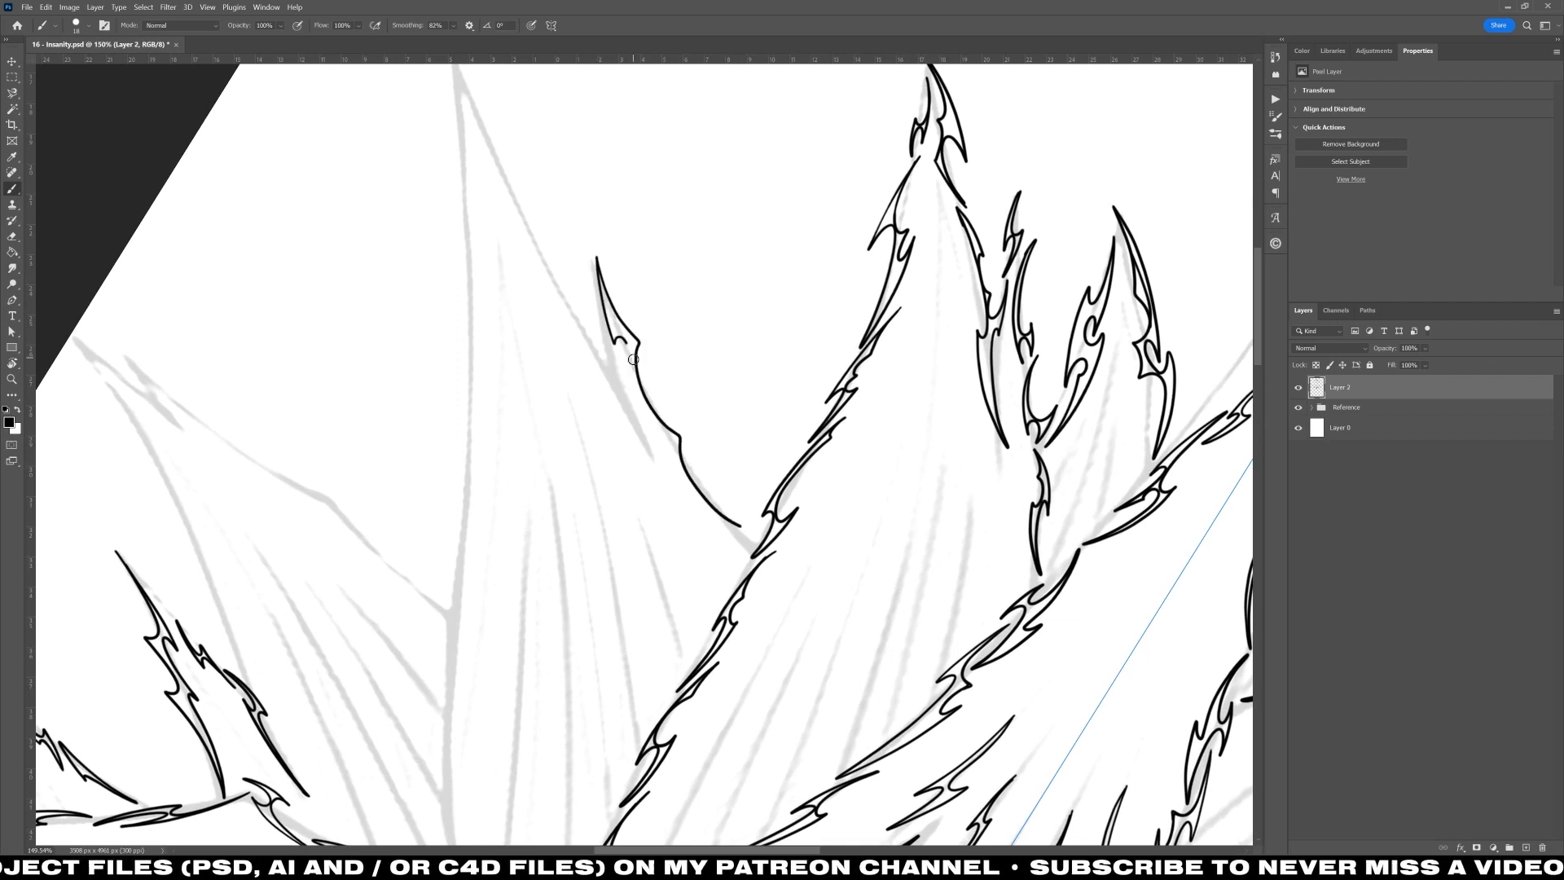
key(ctrl+z)
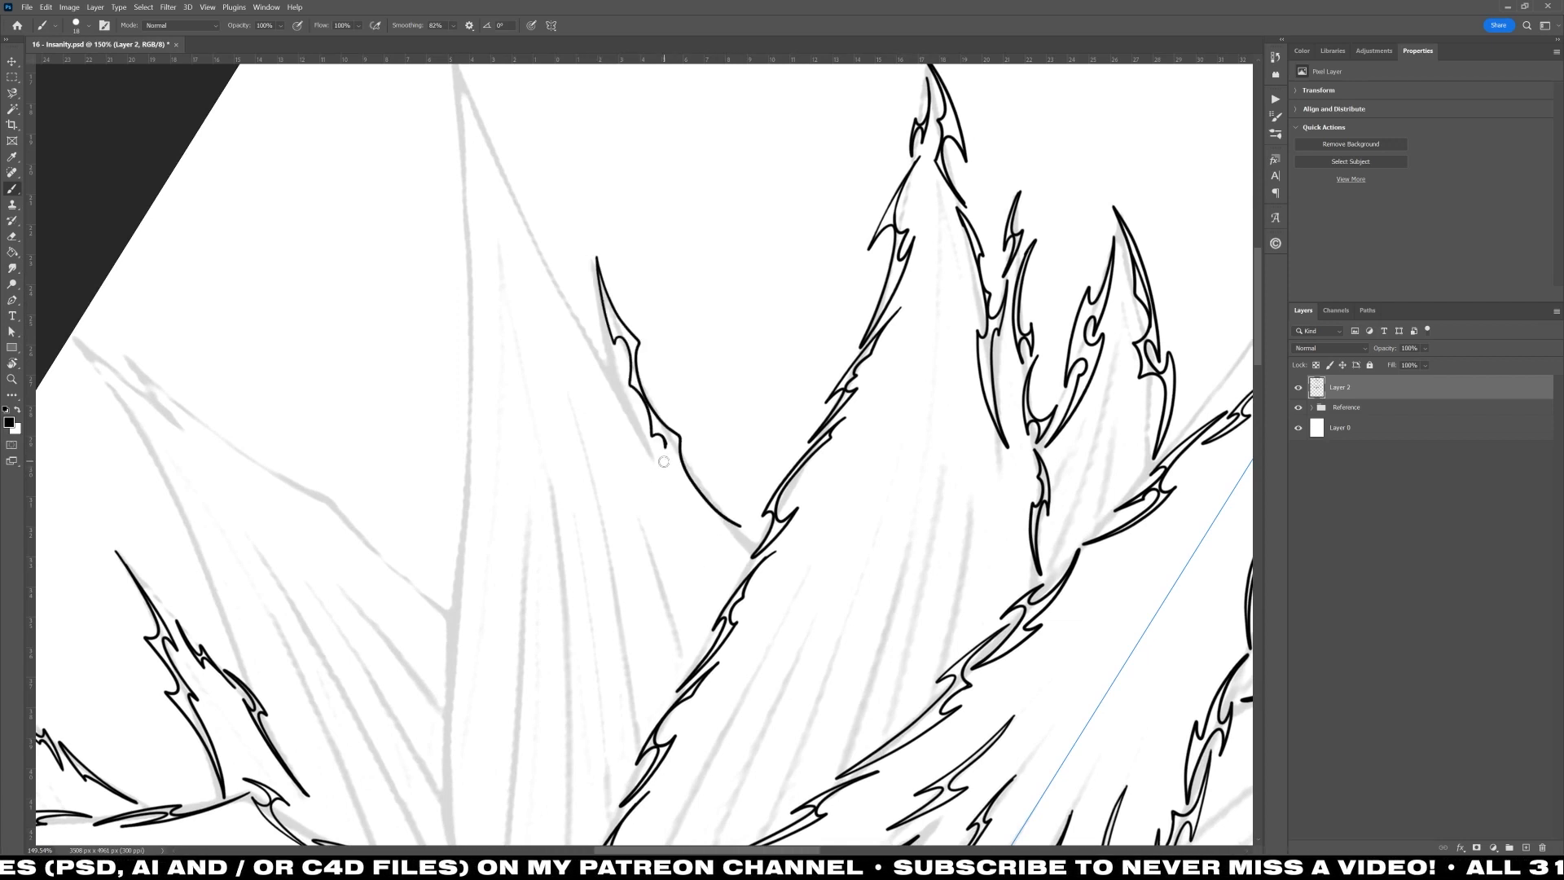
Step: Trace the pointed tip and both upper edges of the wide outer hair spike with jagged strokes
key(r)
drag(580, 382, 765, 676)
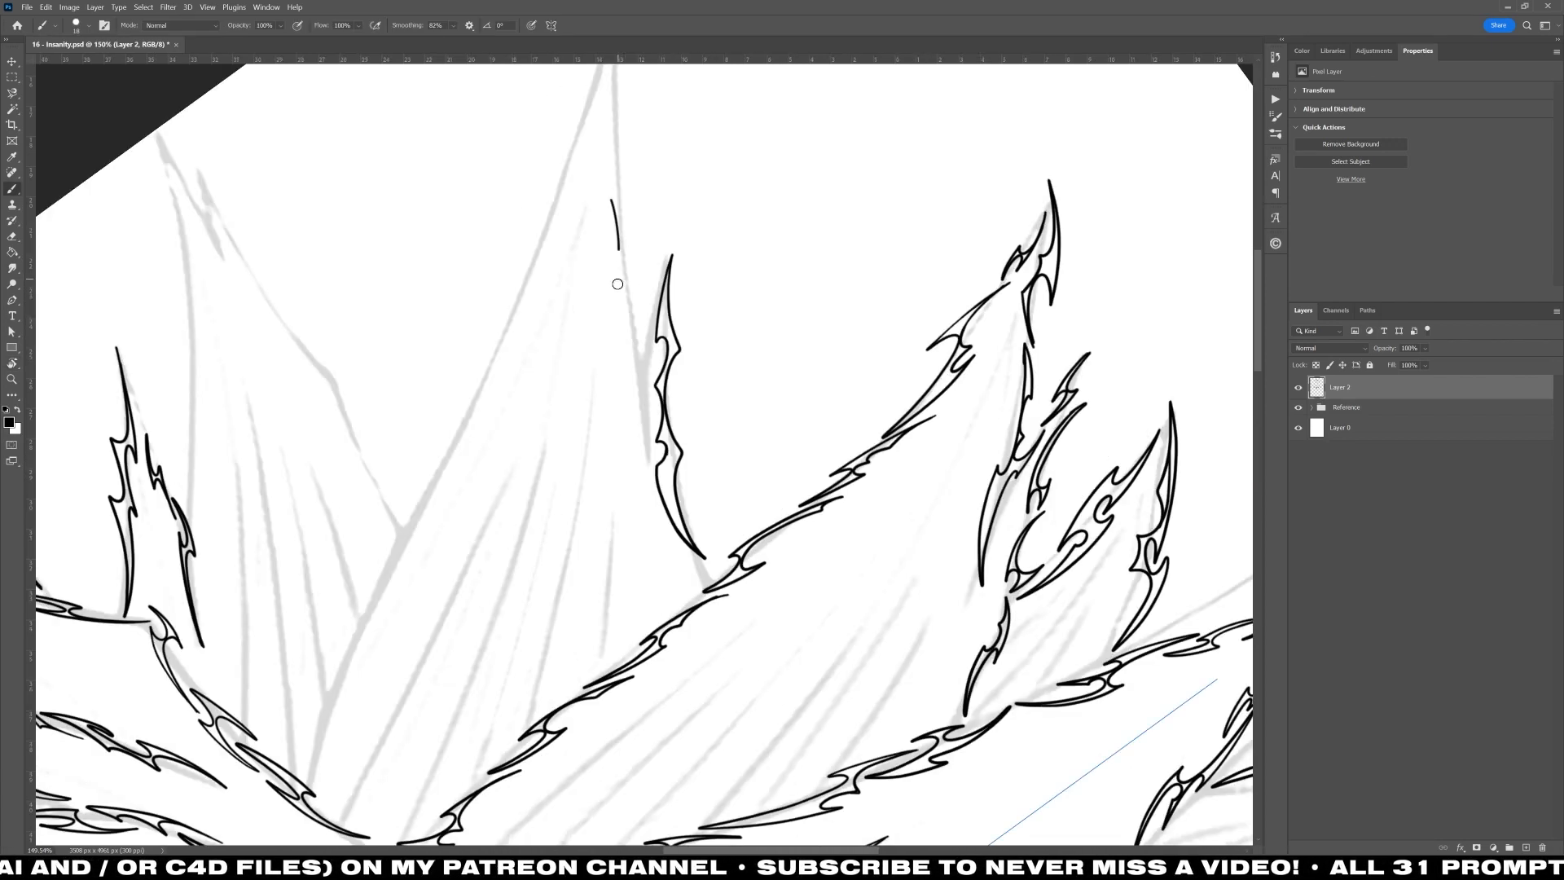
drag(617, 277, 629, 370)
mouse_move(629, 371)
mouse_down()
mouse_move(640, 408)
mouse_move(639, 254)
mouse_up()
mouse_move(638, 254)
mouse_down()
mouse_move(612, 201)
mouse_move(618, 265)
mouse_move(624, 205)
mouse_up()
drag(625, 206, 625, 128)
mouse_move(625, 128)
mouse_down()
mouse_move(651, 211)
mouse_move(641, 237)
mouse_up()
mouse_move(642, 236)
mouse_down()
mouse_move(642, 321)
mouse_move(630, 300)
mouse_up()
mouse_move(576, 281)
mouse_down()
mouse_move(584, 318)
mouse_move(508, 393)
mouse_up()
Step: Continue the wide spike's outer edge in barbed segments down to the side hair contour
key(r)
drag(435, 252, 503, 383)
drag(498, 363, 533, 501)
drag(532, 502, 474, 370)
drag(473, 370, 435, 252)
drag(625, 531, 612, 371)
drag(530, 301, 557, 448)
mouse_move(556, 448)
mouse_down()
mouse_move(552, 416)
mouse_move(576, 481)
mouse_up()
mouse_move(576, 479)
mouse_down()
mouse_move(600, 602)
mouse_move(616, 404)
mouse_up()
drag(593, 326, 578, 384)
drag(611, 501, 600, 440)
drag(656, 626, 624, 481)
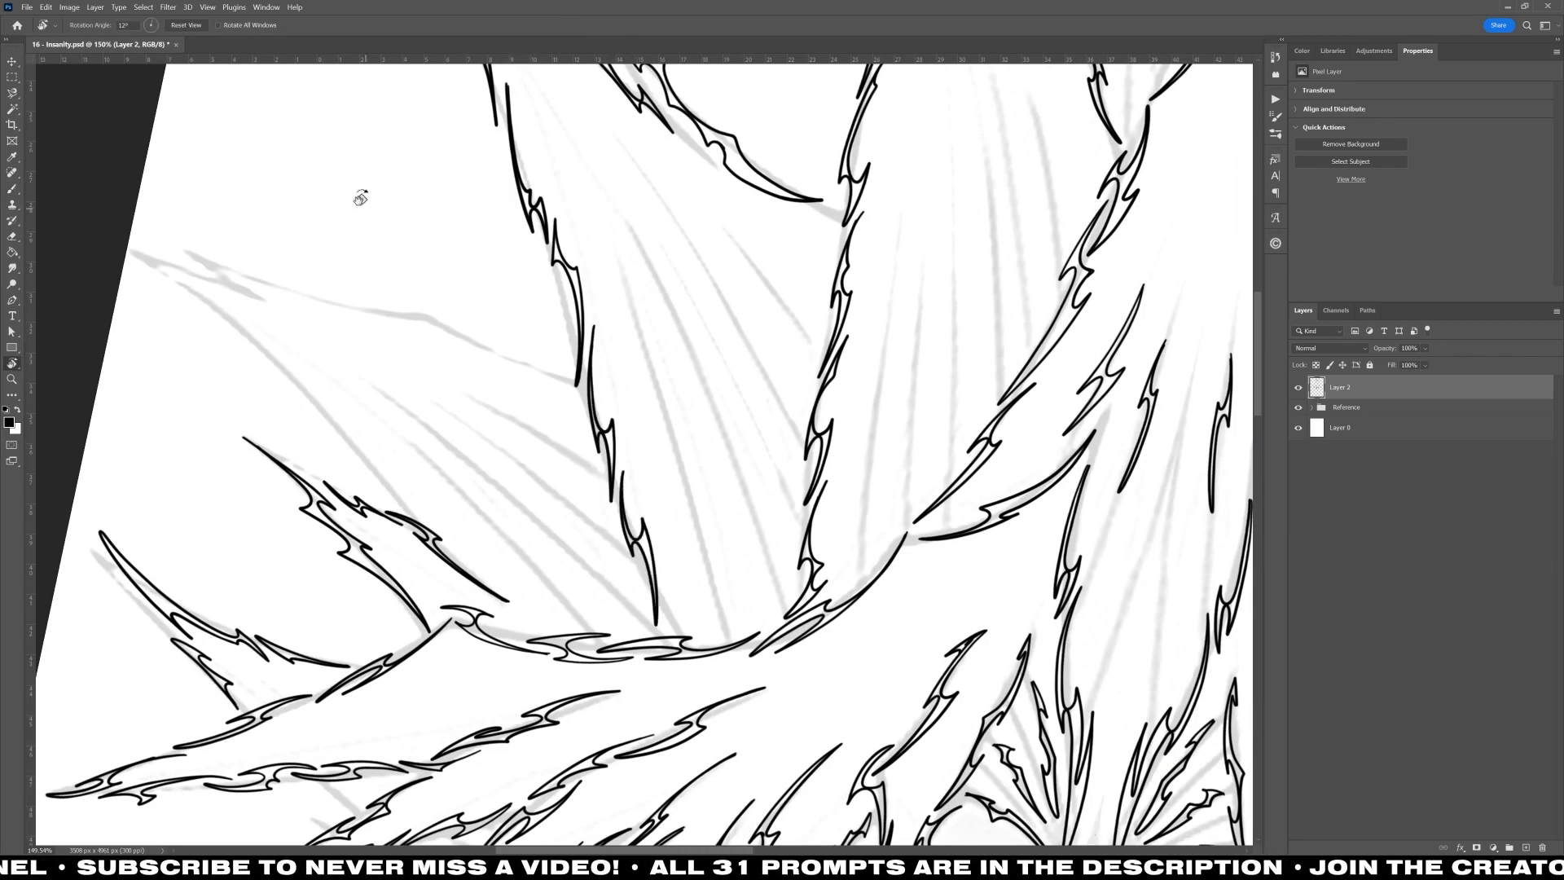
Step: Trace the edges of the lowest outer hair spike with barbed strokes up to its twin pointed tips
drag(359, 193, 583, 454)
mouse_move(574, 517)
mouse_down()
mouse_move(617, 370)
mouse_move(597, 484)
mouse_up()
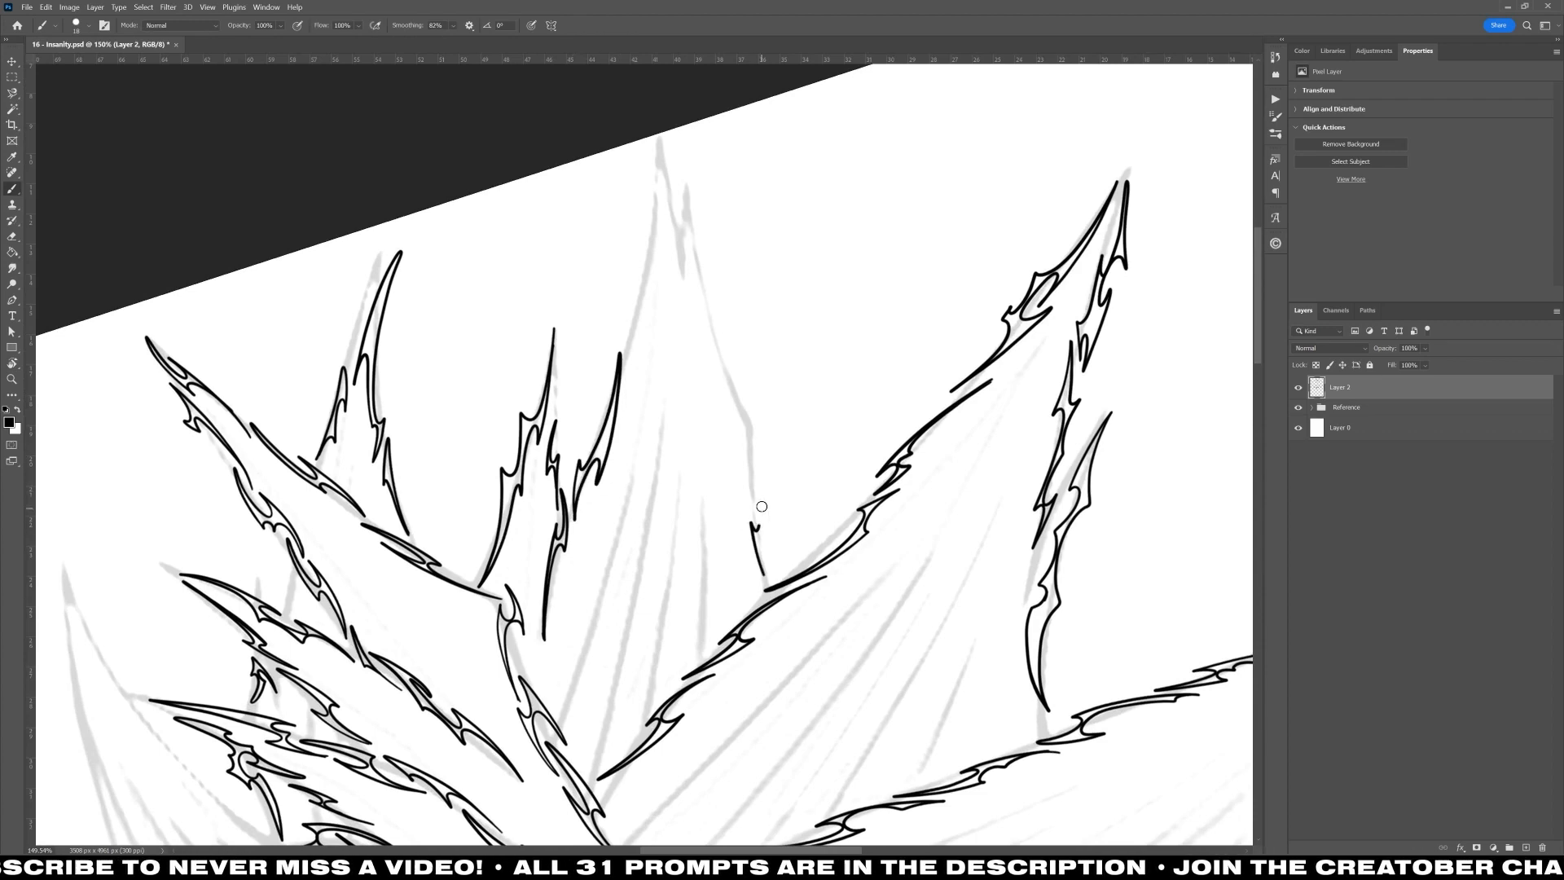
drag(747, 434, 771, 538)
drag(705, 270, 766, 446)
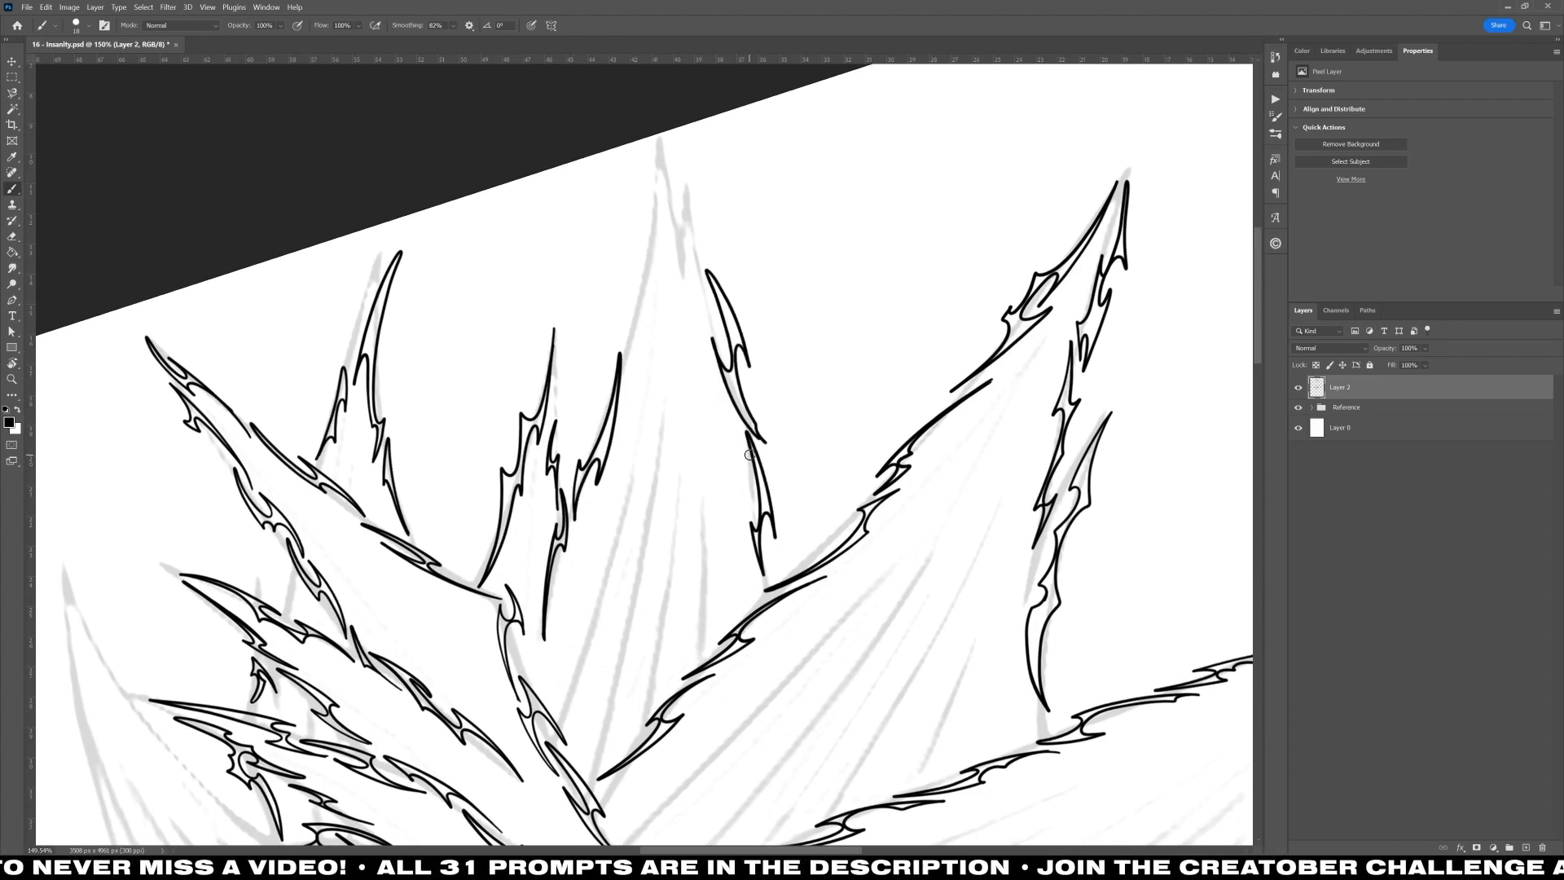
scroll(750, 455, up, 2)
mouse_move(628, 450)
mouse_down()
mouse_move(670, 266)
mouse_move(633, 449)
mouse_up()
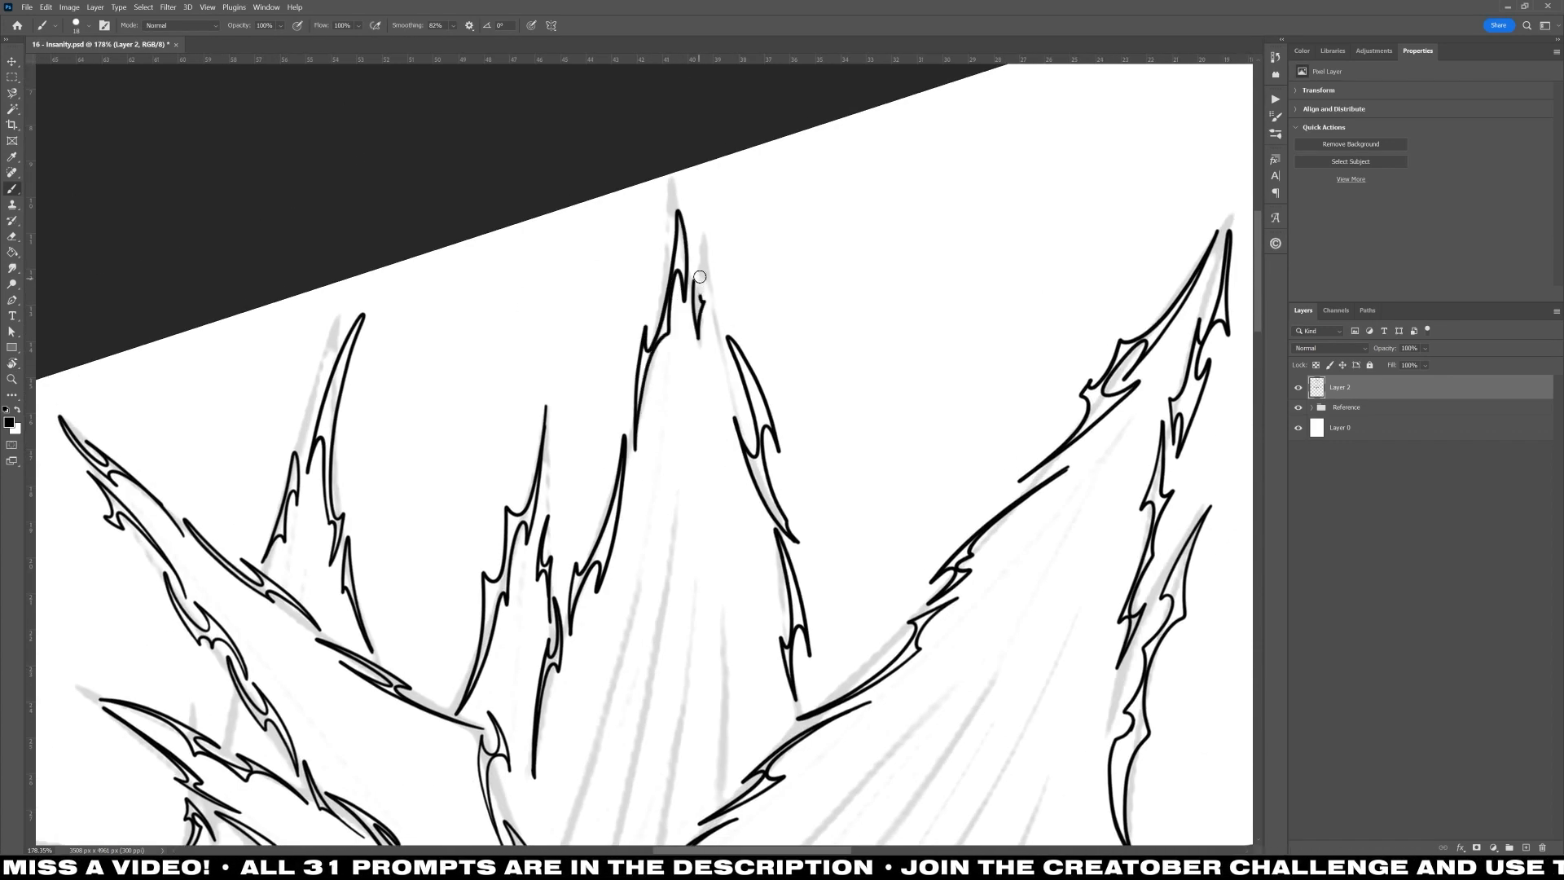
drag(700, 277, 686, 180)
Step: Add tapered barbed inner strands along the reference lines inside the lowest outer hair spike
mouse_move(722, 603)
mouse_down()
mouse_move(751, 362)
mouse_move(744, 544)
mouse_up()
drag(756, 469, 740, 461)
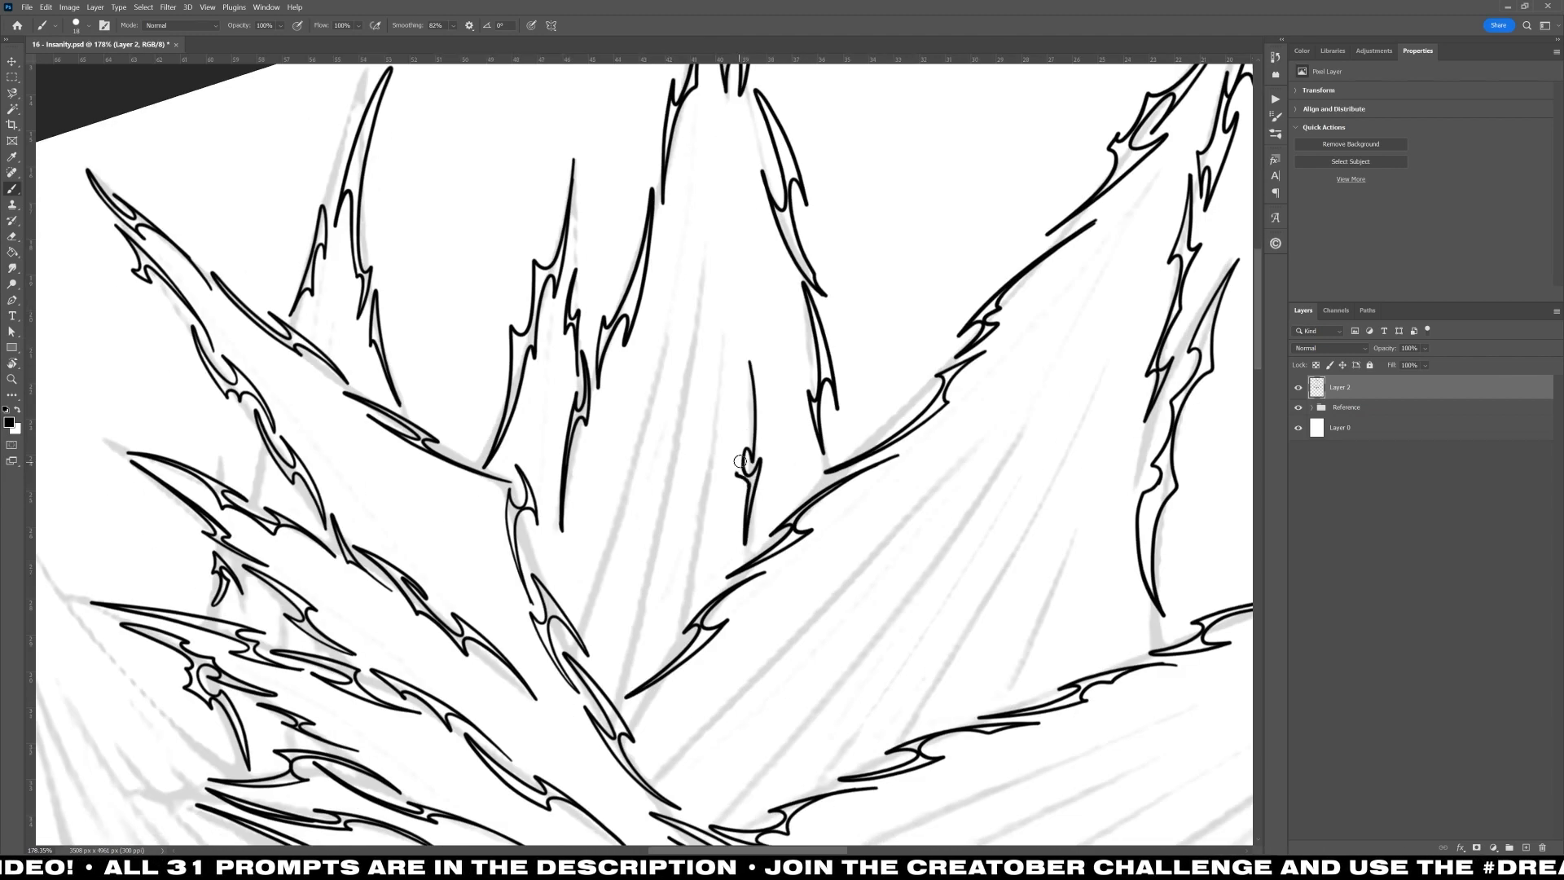
drag(728, 316, 676, 604)
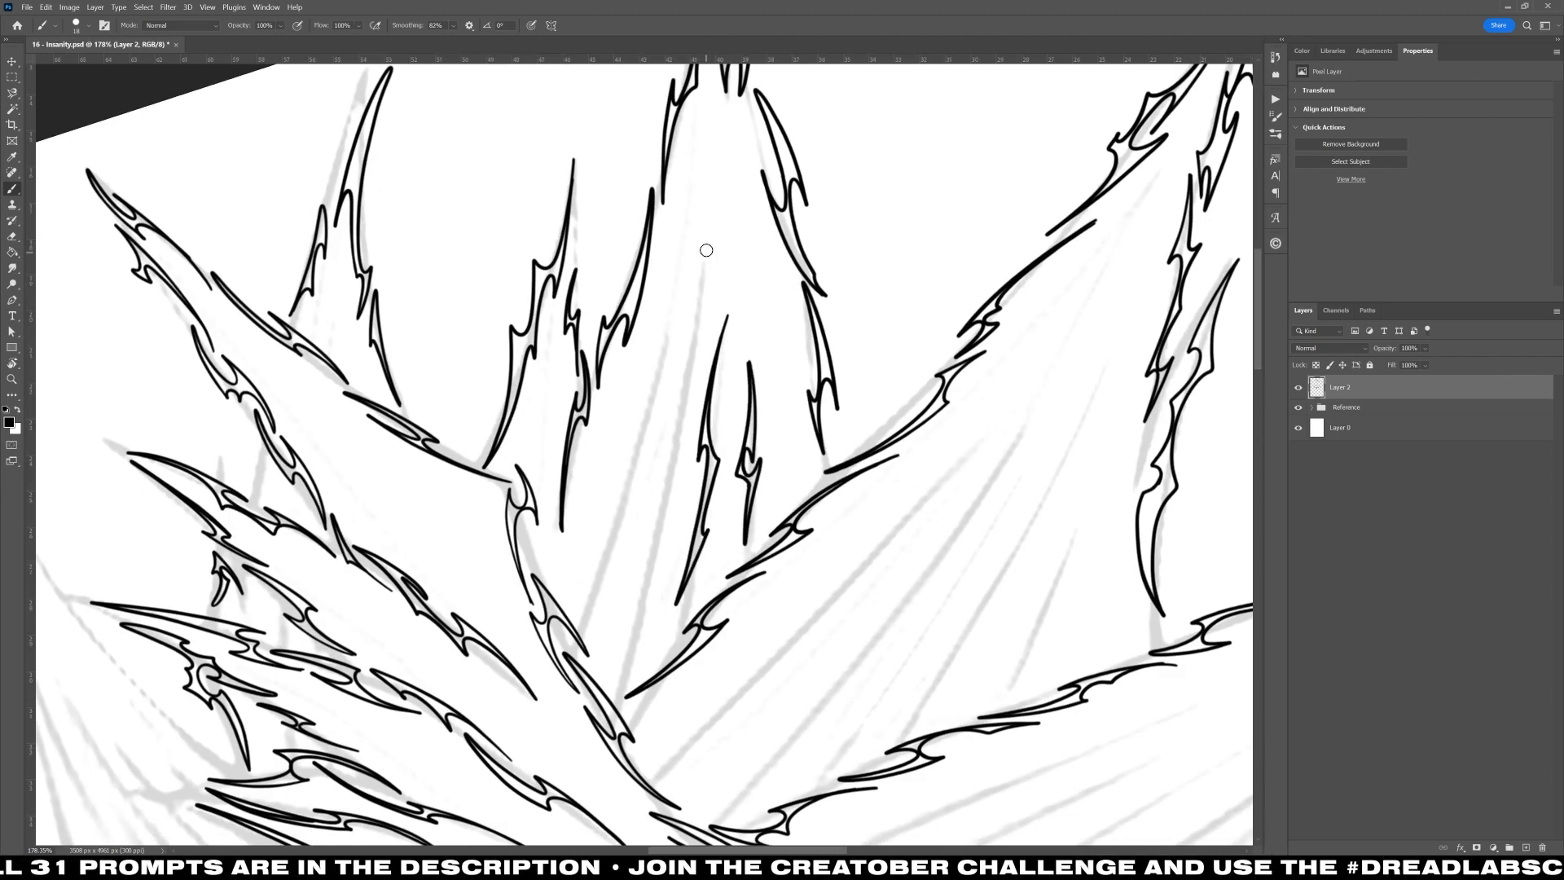
drag(706, 251, 670, 469)
drag(653, 531, 632, 627)
drag(632, 628, 655, 541)
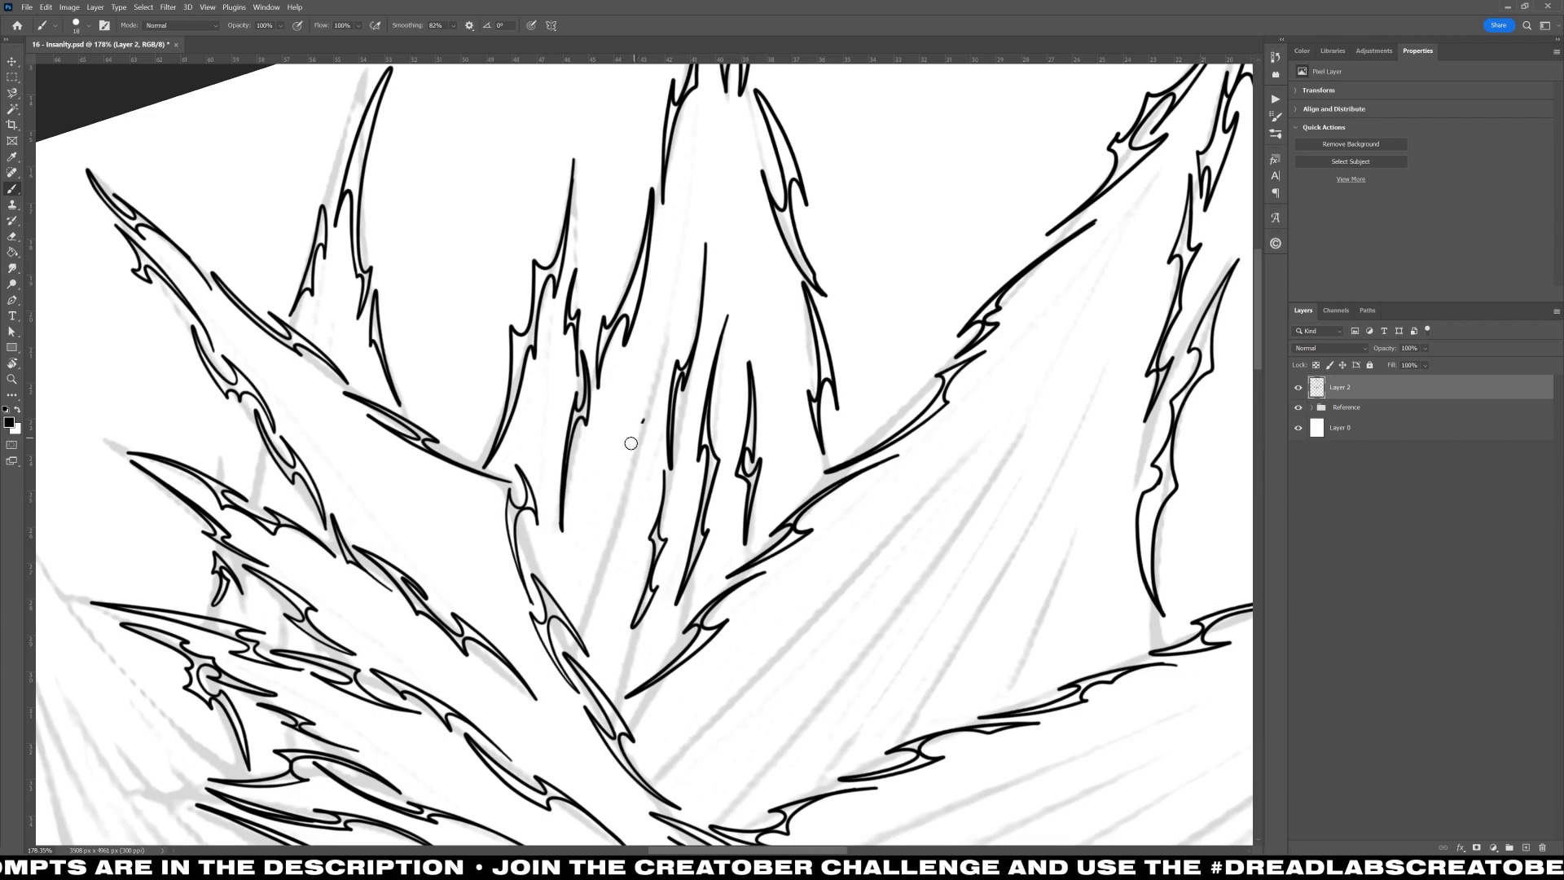
mouse_move(631, 443)
mouse_down()
mouse_move(585, 609)
mouse_move(824, 613)
mouse_up()
Step: Check the whole line art with the Reference group hidden and shown again
key(e)
scroll(613, 475, down, 5)
key(r)
scroll(824, 612, down, 5)
click(1298, 408)
click(1299, 409)
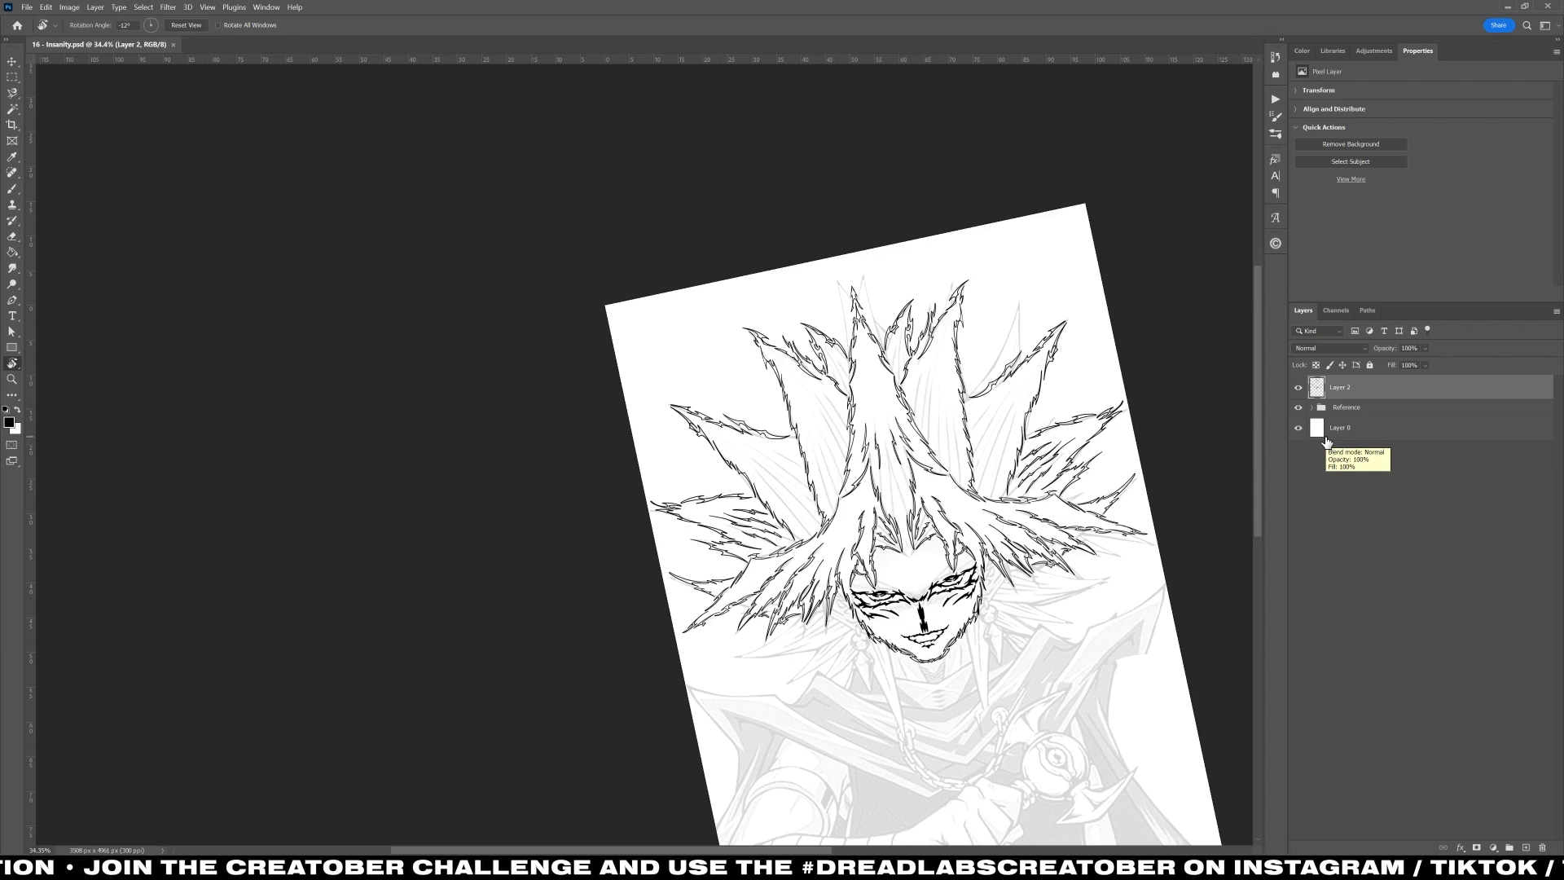
Step: Draw long barbed inner strands along the outer side and base of the wide outer hair spike
key(b)
scroll(779, 538, up, 5)
mouse_move(668, 201)
mouse_down()
mouse_move(750, 285)
mouse_move(633, 175)
mouse_up()
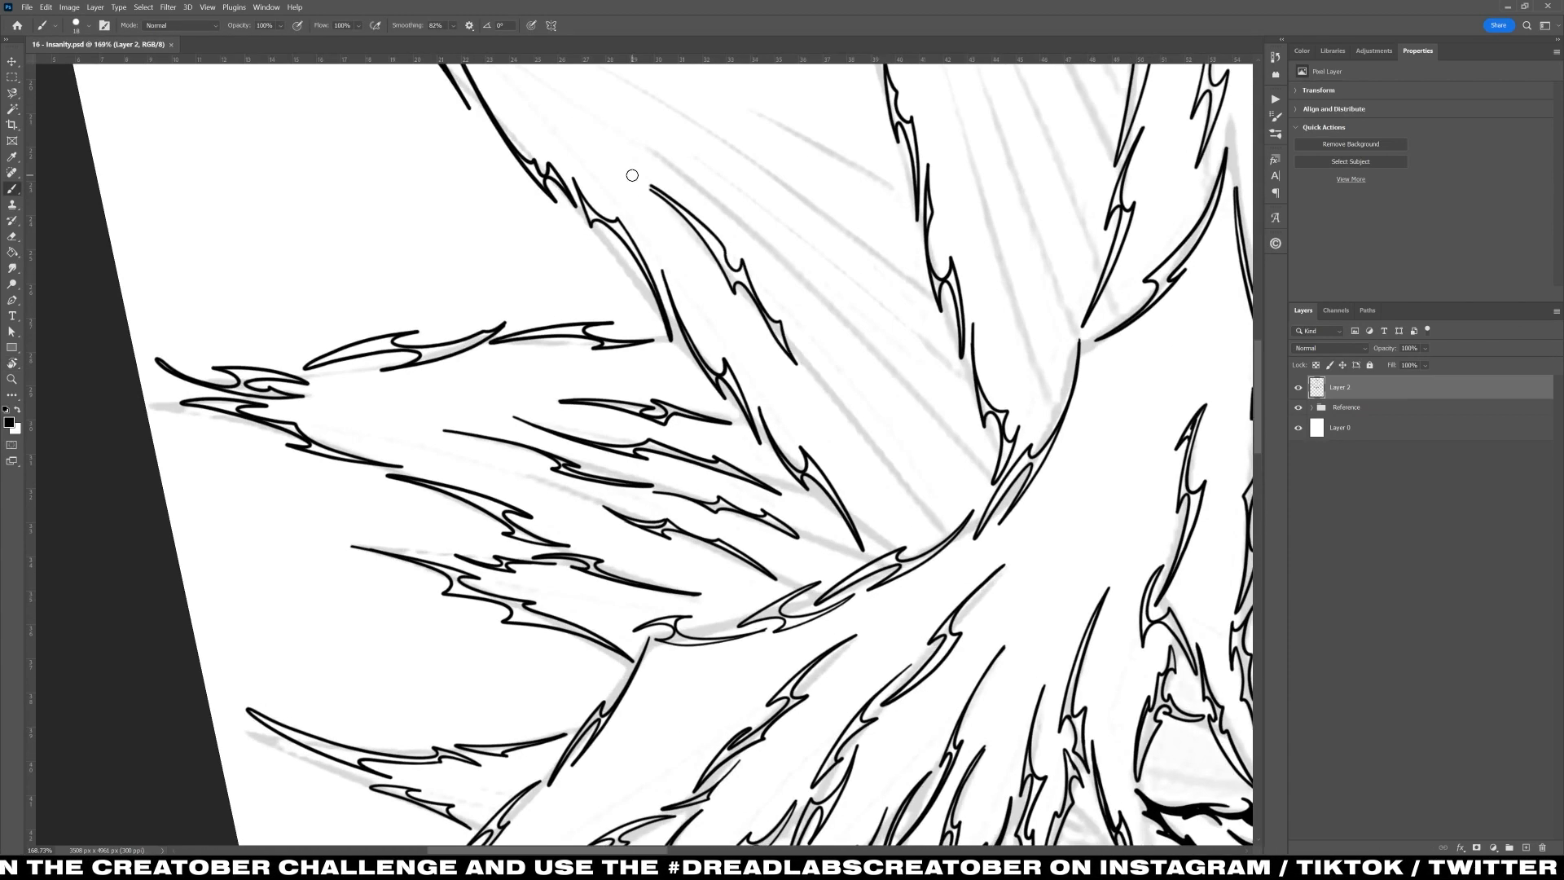
drag(800, 342, 849, 413)
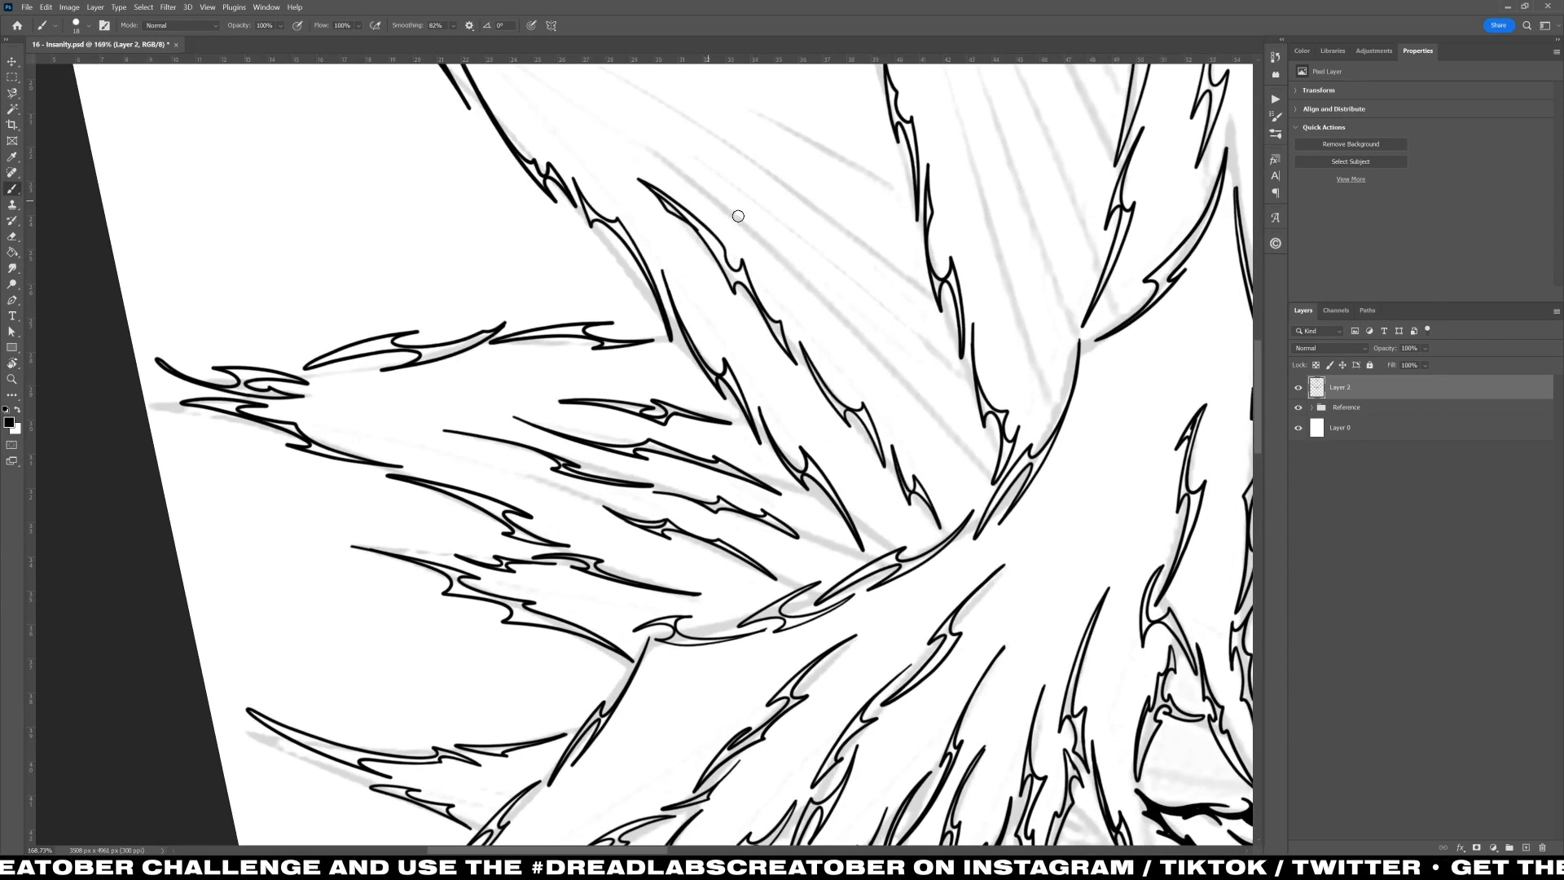
drag(778, 250, 970, 456)
mouse_move(970, 455)
mouse_down()
mouse_move(912, 372)
mouse_move(777, 248)
mouse_up()
Step: Reset the canvas rotation and add two shorter barbed strands at the wide spike's inner side
drag(566, 257, 614, 392)
key(r)
key(Escape)
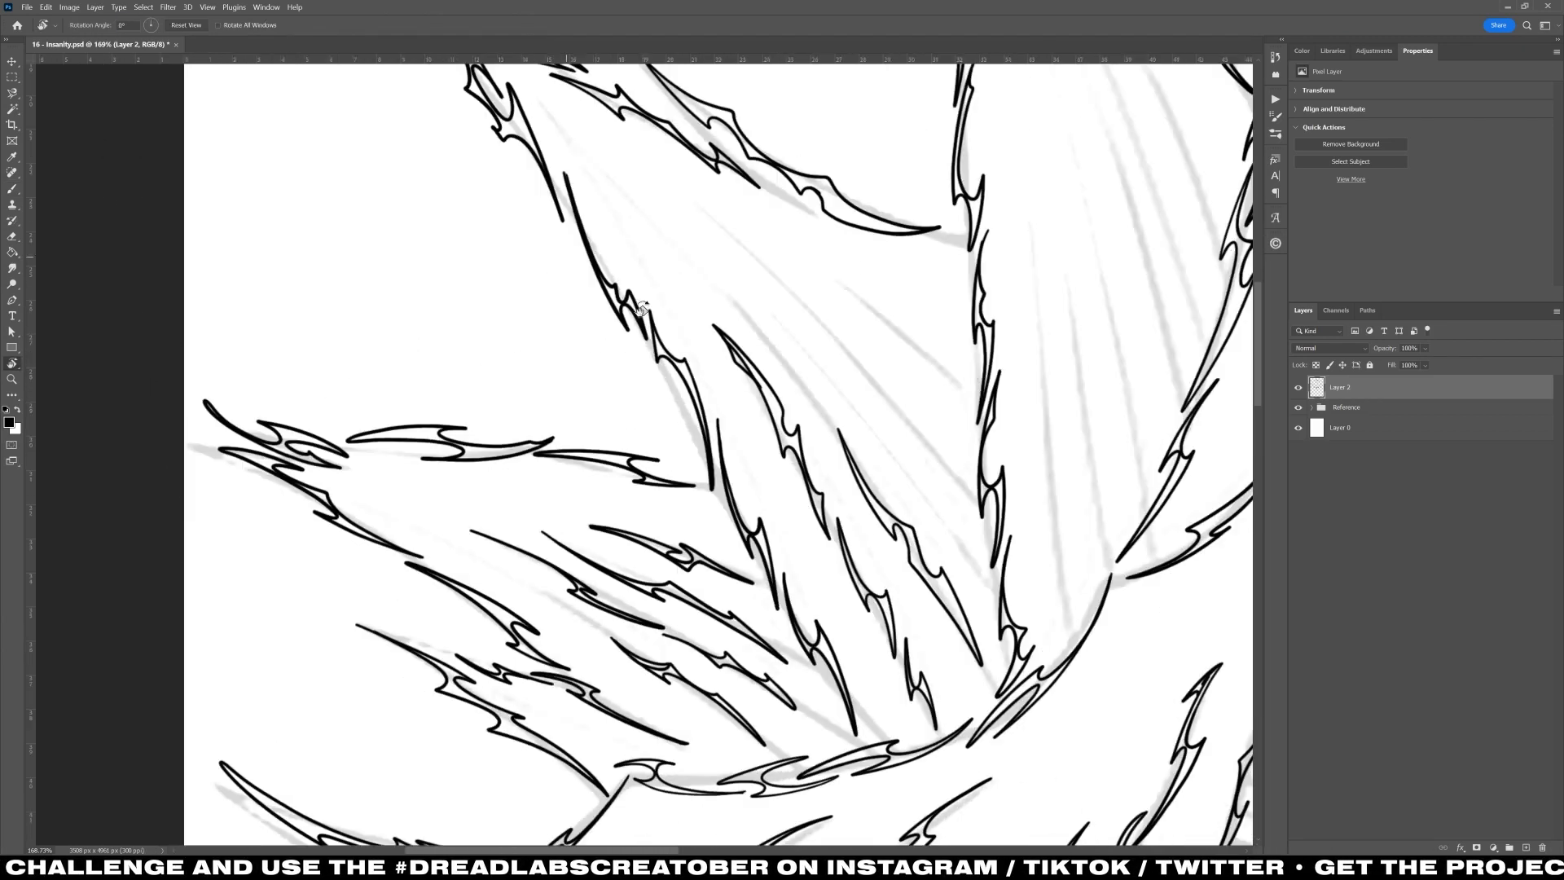
key(b)
drag(805, 306, 959, 489)
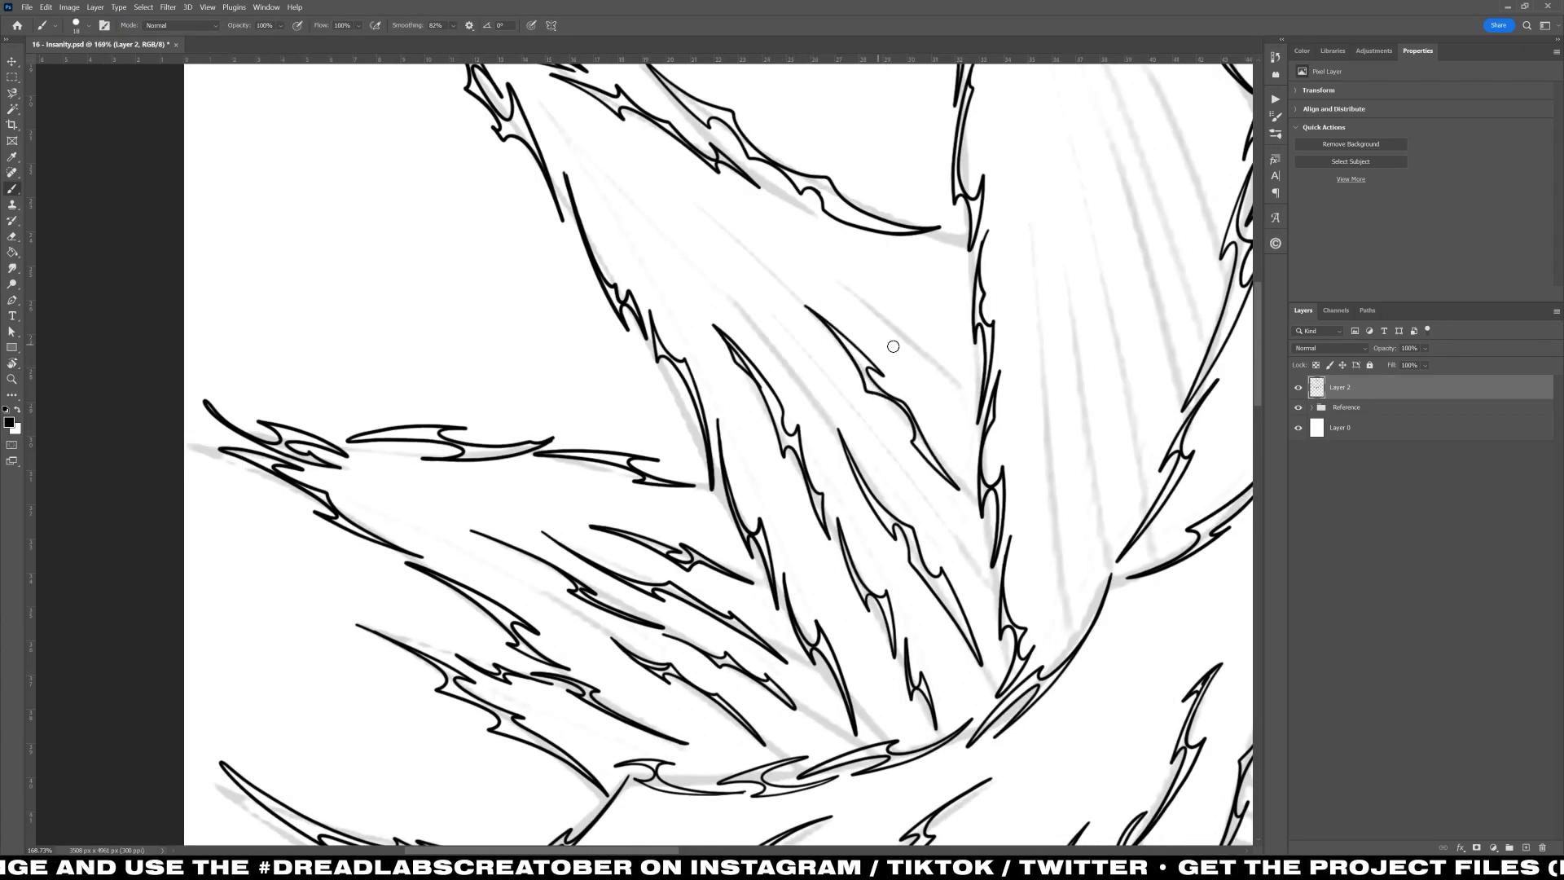
drag(840, 286, 959, 387)
Step: Draw three barbed inner strands in the lower part of the tall spike beside the central hair
drag(1073, 535, 797, 600)
drag(758, 294, 753, 412)
drag(752, 413, 768, 502)
drag(776, 391, 758, 294)
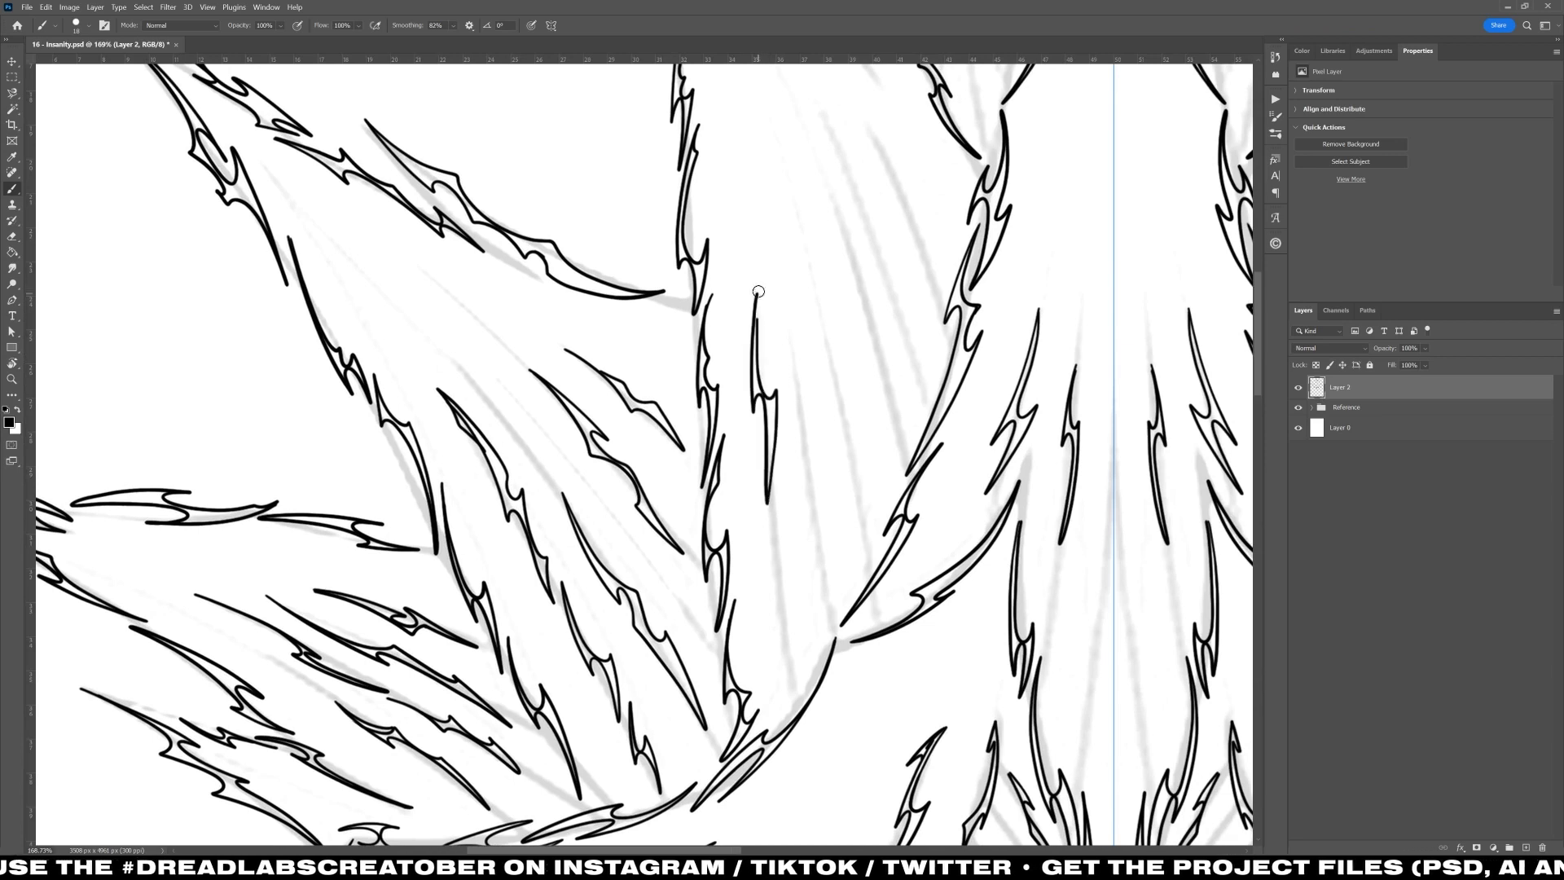
drag(781, 488, 775, 603)
drag(785, 673, 797, 591)
drag(799, 418, 823, 579)
drag(812, 277, 855, 501)
drag(833, 374, 862, 413)
Step: Add three more barbed strands higher up in the tall spike, along its inner side
drag(832, 190, 855, 308)
drag(855, 308, 884, 397)
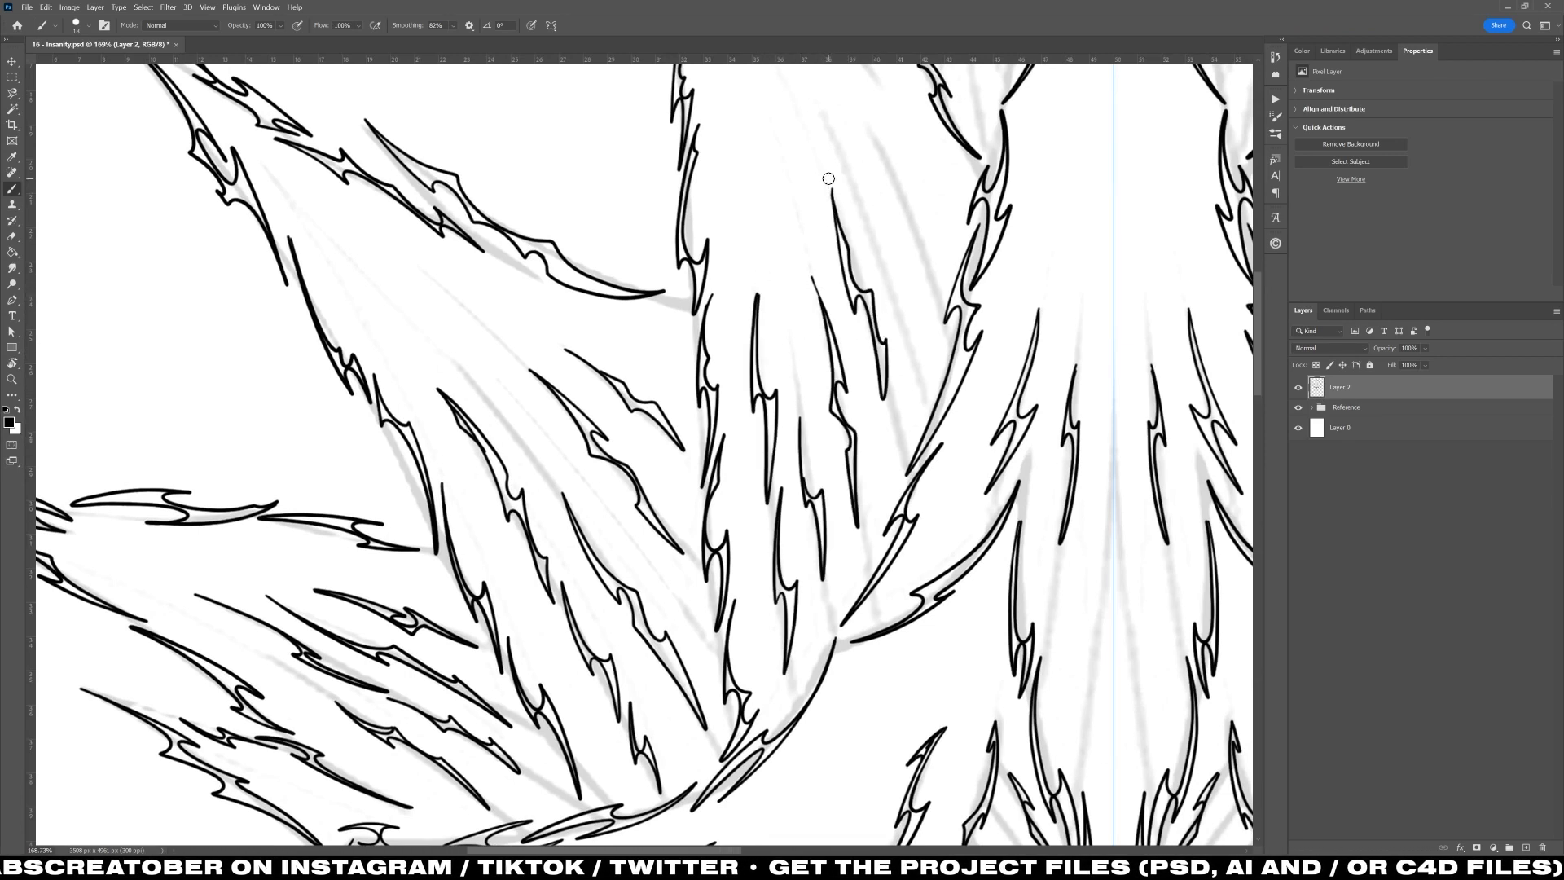
drag(821, 105, 873, 242)
drag(834, 166, 856, 215)
drag(874, 132, 922, 204)
drag(905, 184, 940, 297)
drag(906, 232, 940, 297)
drag(874, 132, 906, 234)
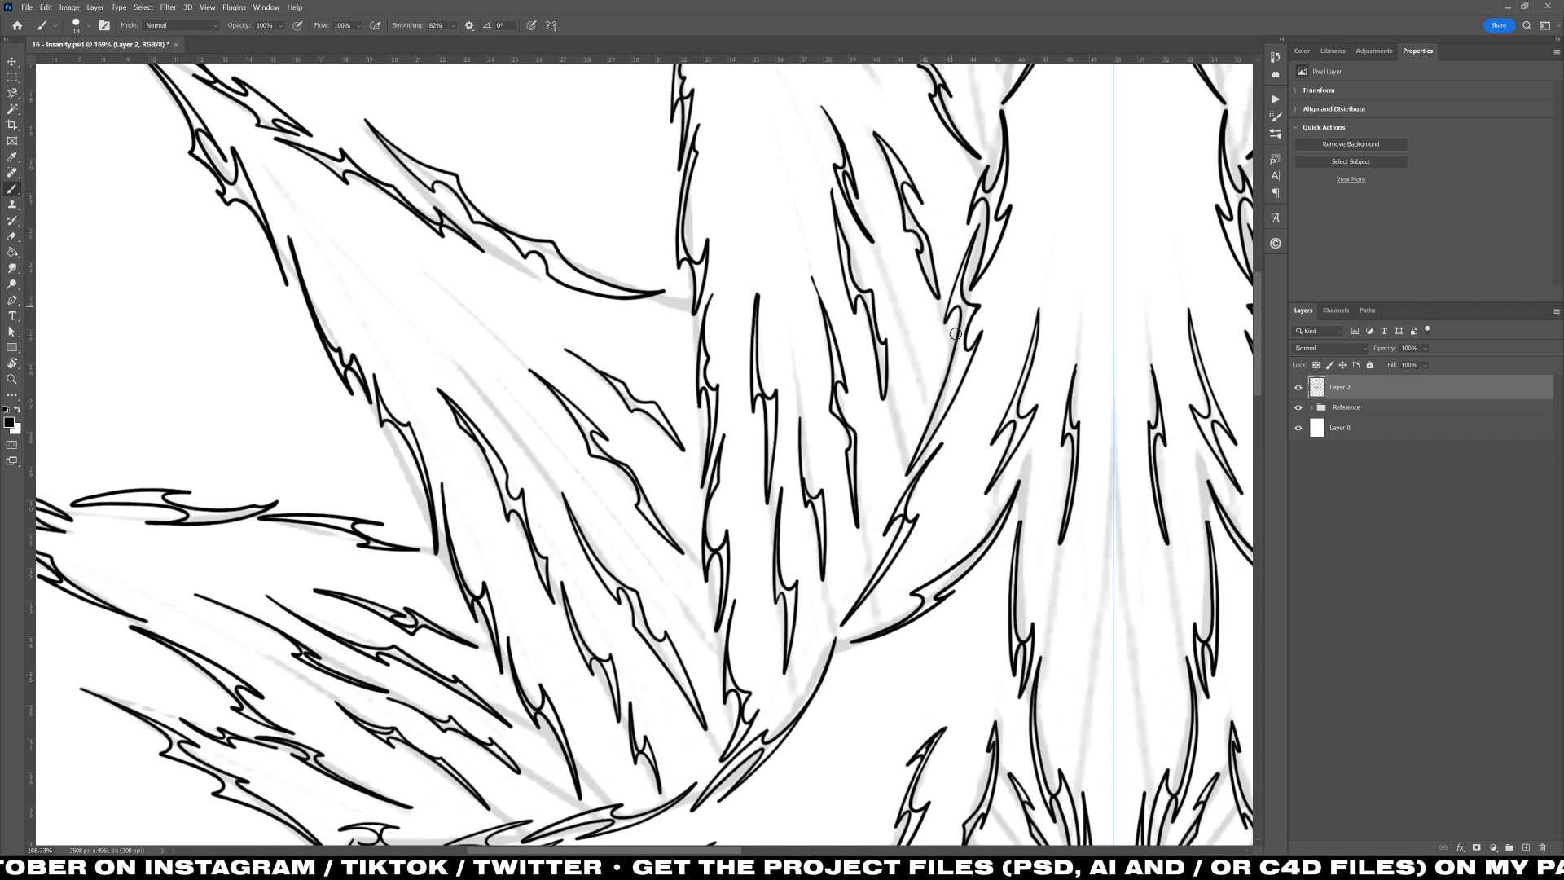
Step: Outline the earring's pointed pendant below the ball with barbed strokes on both sides
scroll(956, 333, down, 10)
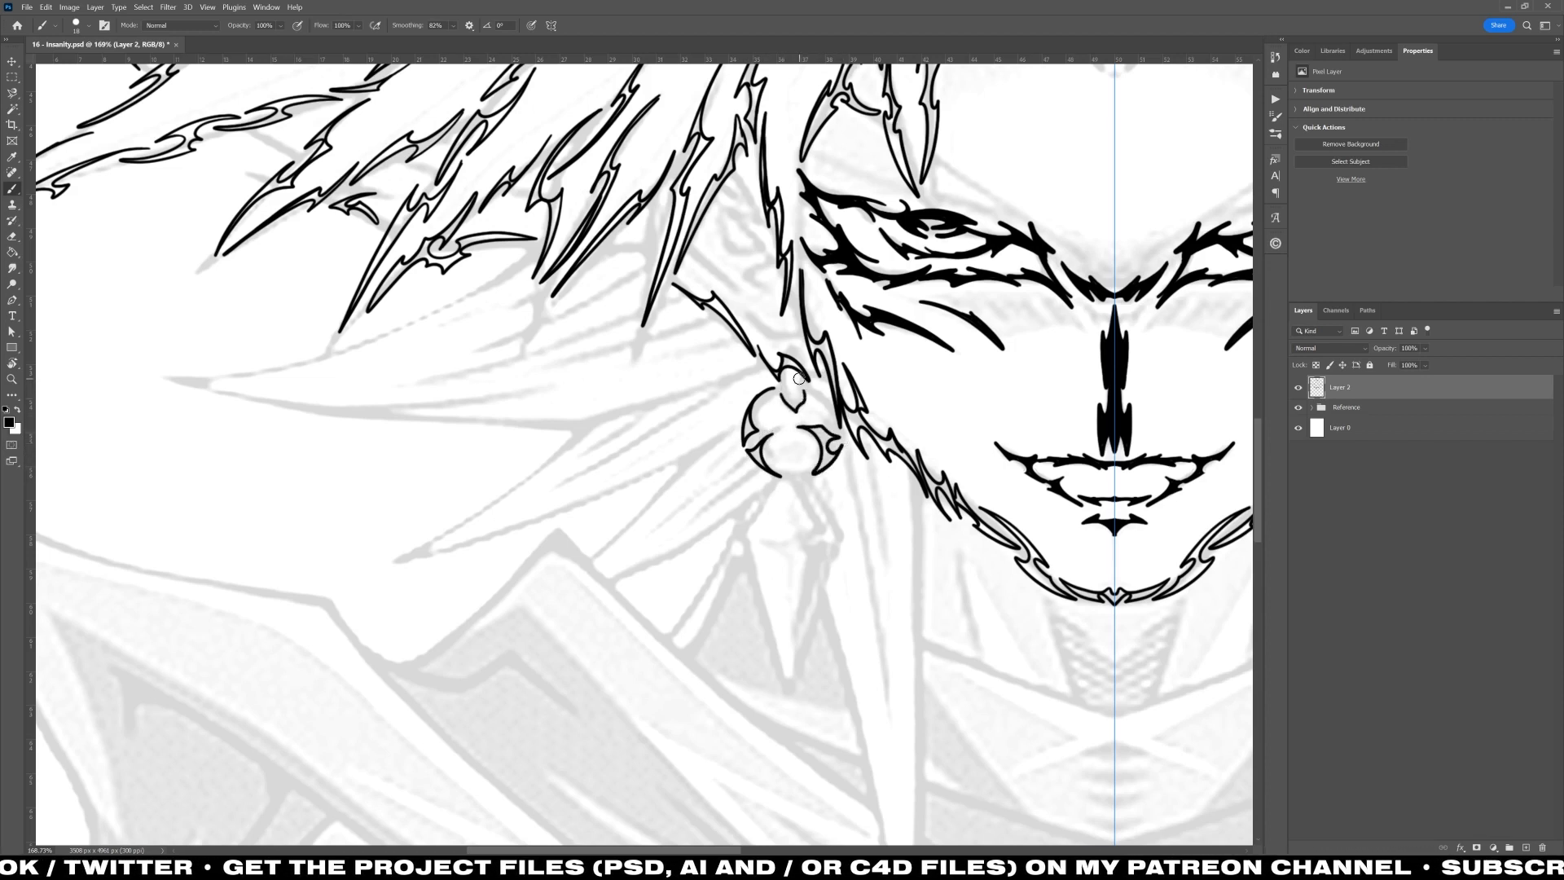
drag(756, 543, 787, 648)
drag(787, 648, 748, 553)
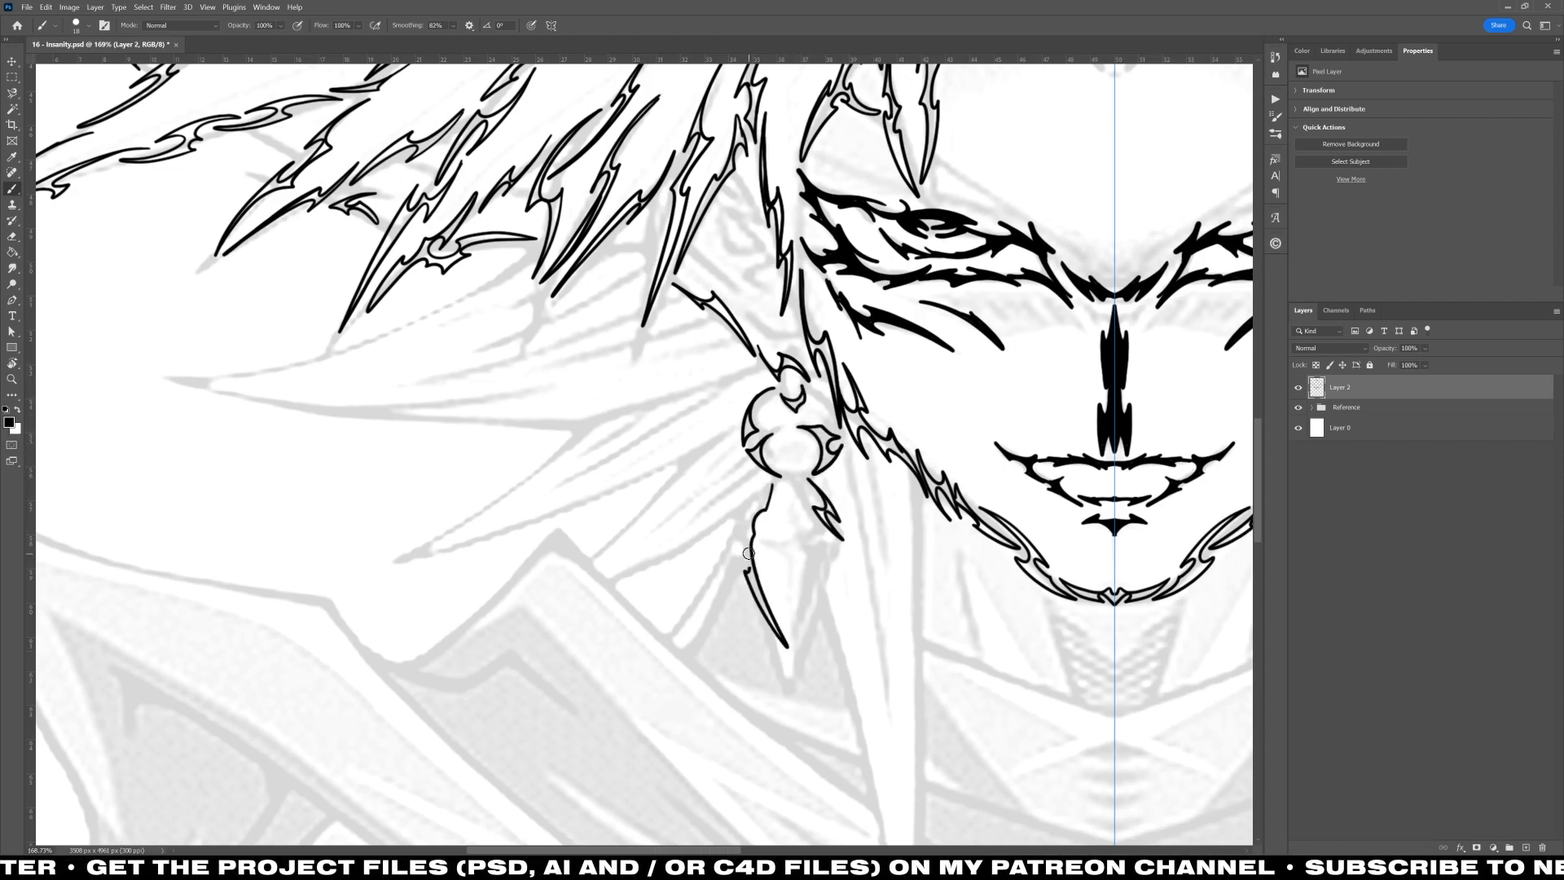
drag(805, 603, 797, 664)
drag(797, 664, 831, 575)
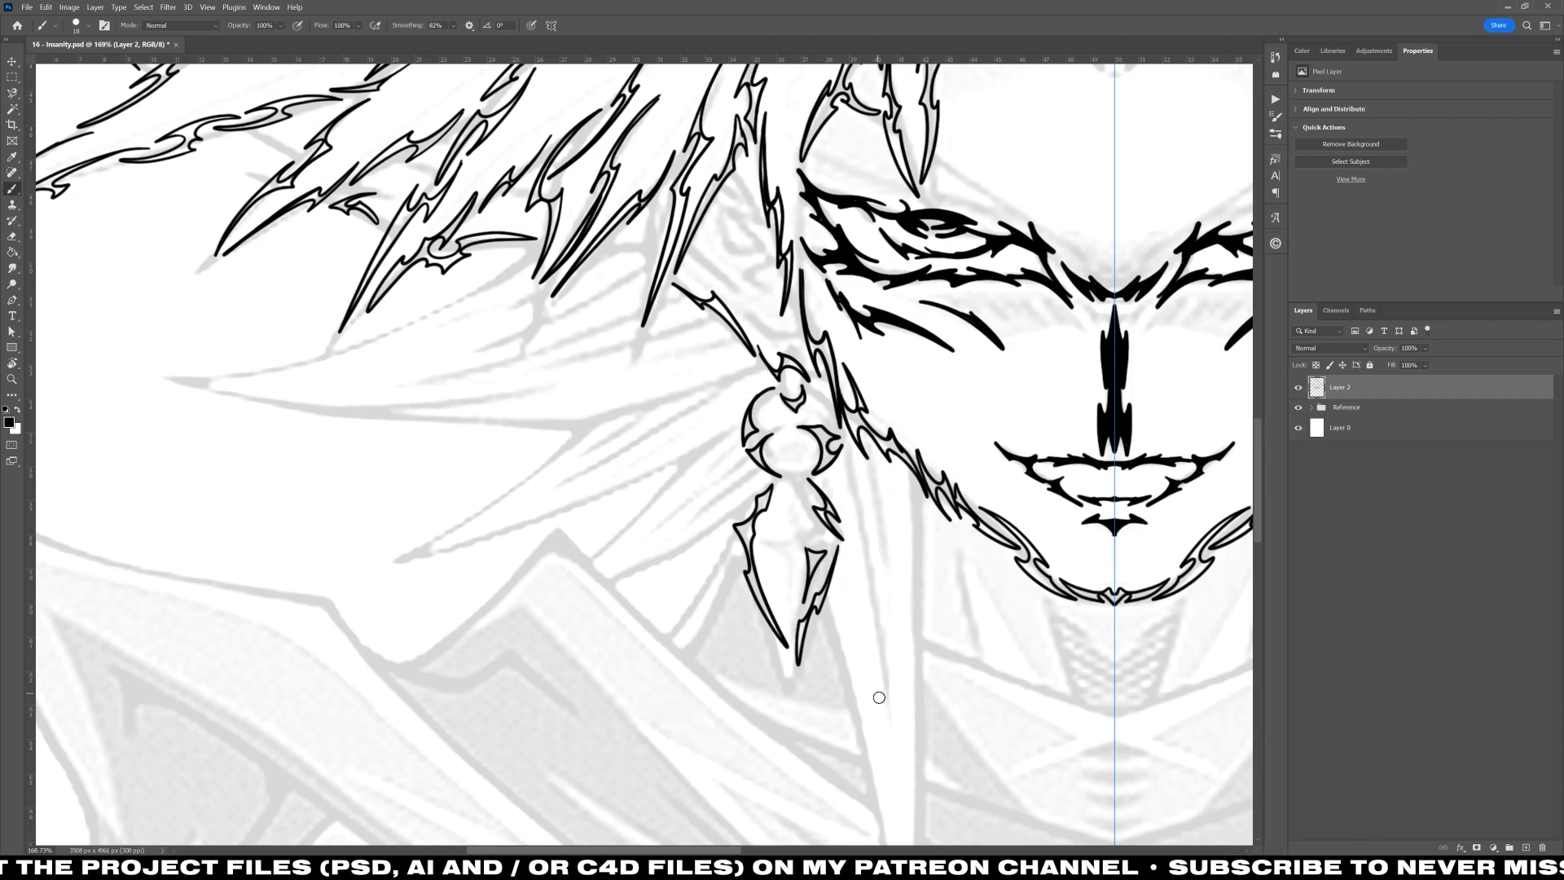
Step: Trace the long hair lock beside the jaw down to its pointed tip and add a short jagged neck mark
mouse_move(879, 697)
mouse_down()
mouse_move(848, 473)
mouse_move(924, 651)
mouse_up()
drag(921, 641, 911, 486)
drag(916, 642, 803, 377)
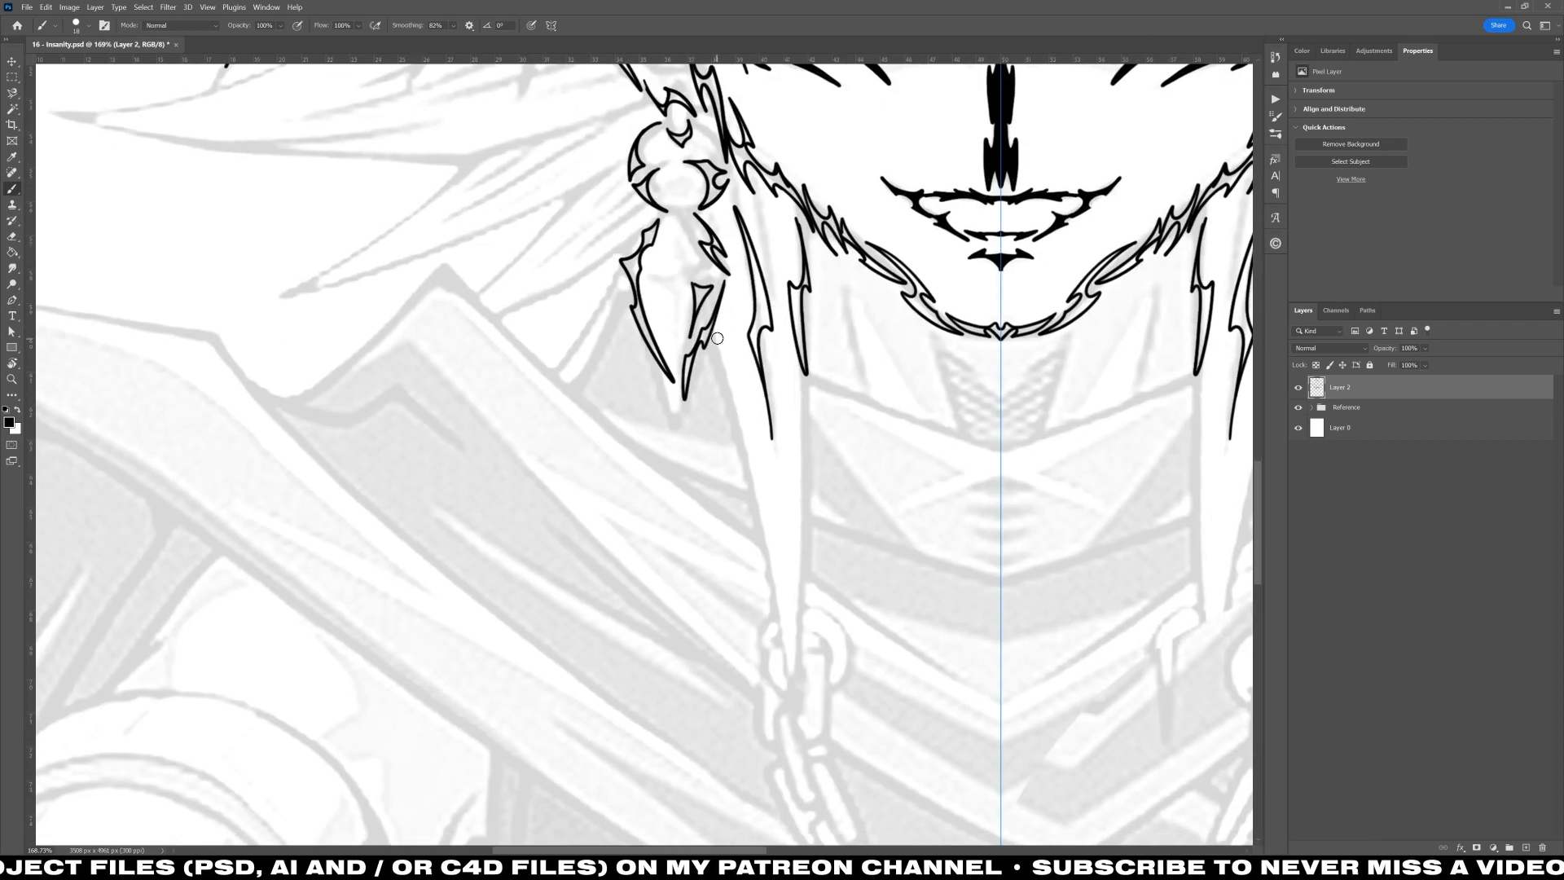
drag(717, 332, 759, 544)
drag(759, 545, 721, 376)
mouse_move(794, 375)
mouse_down()
mouse_move(803, 574)
mouse_move(783, 688)
mouse_move(809, 597)
mouse_up()
drag(795, 660, 789, 668)
mouse_move(869, 412)
mouse_down()
mouse_move(838, 468)
mouse_move(755, 510)
mouse_up()
drag(735, 410, 752, 476)
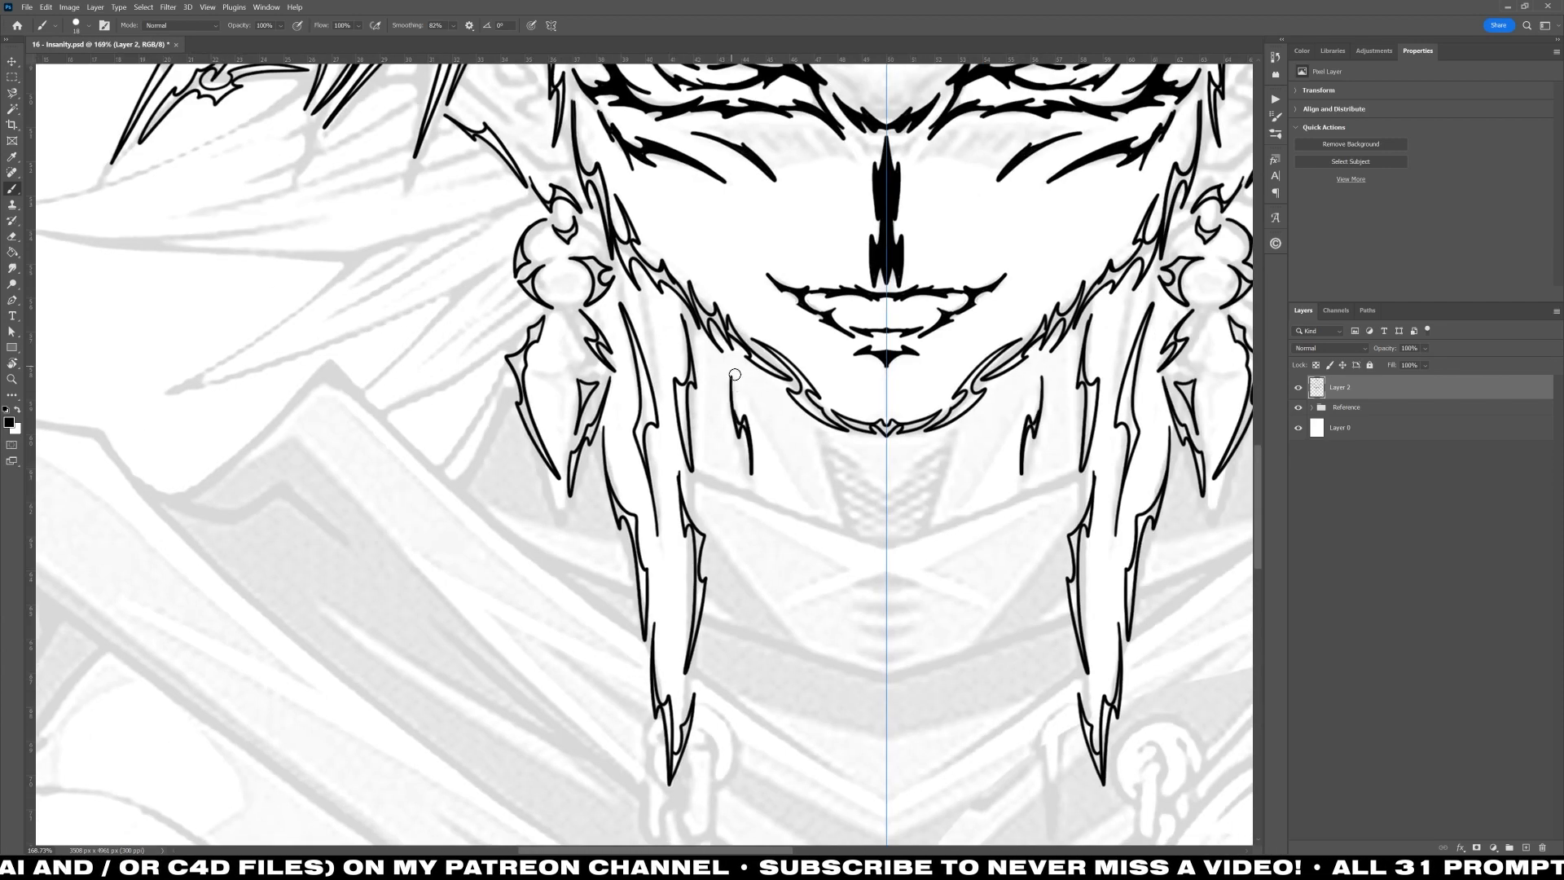
Step: Rotate the canvas and trace the lower edge of the large back hair spike beside the earring out to its tip
mouse_move(563, 398)
mouse_down()
mouse_move(778, 475)
mouse_move(1017, 593)
mouse_up()
key(r)
drag(151, 19, 141, 28)
key(b)
mouse_move(486, 159)
mouse_down()
mouse_move(558, 223)
mouse_move(606, 333)
mouse_up()
mouse_move(605, 332)
mouse_down()
mouse_move(487, 159)
mouse_move(646, 506)
mouse_up()
drag(646, 506, 617, 357)
drag(668, 535, 679, 686)
drag(679, 686, 657, 476)
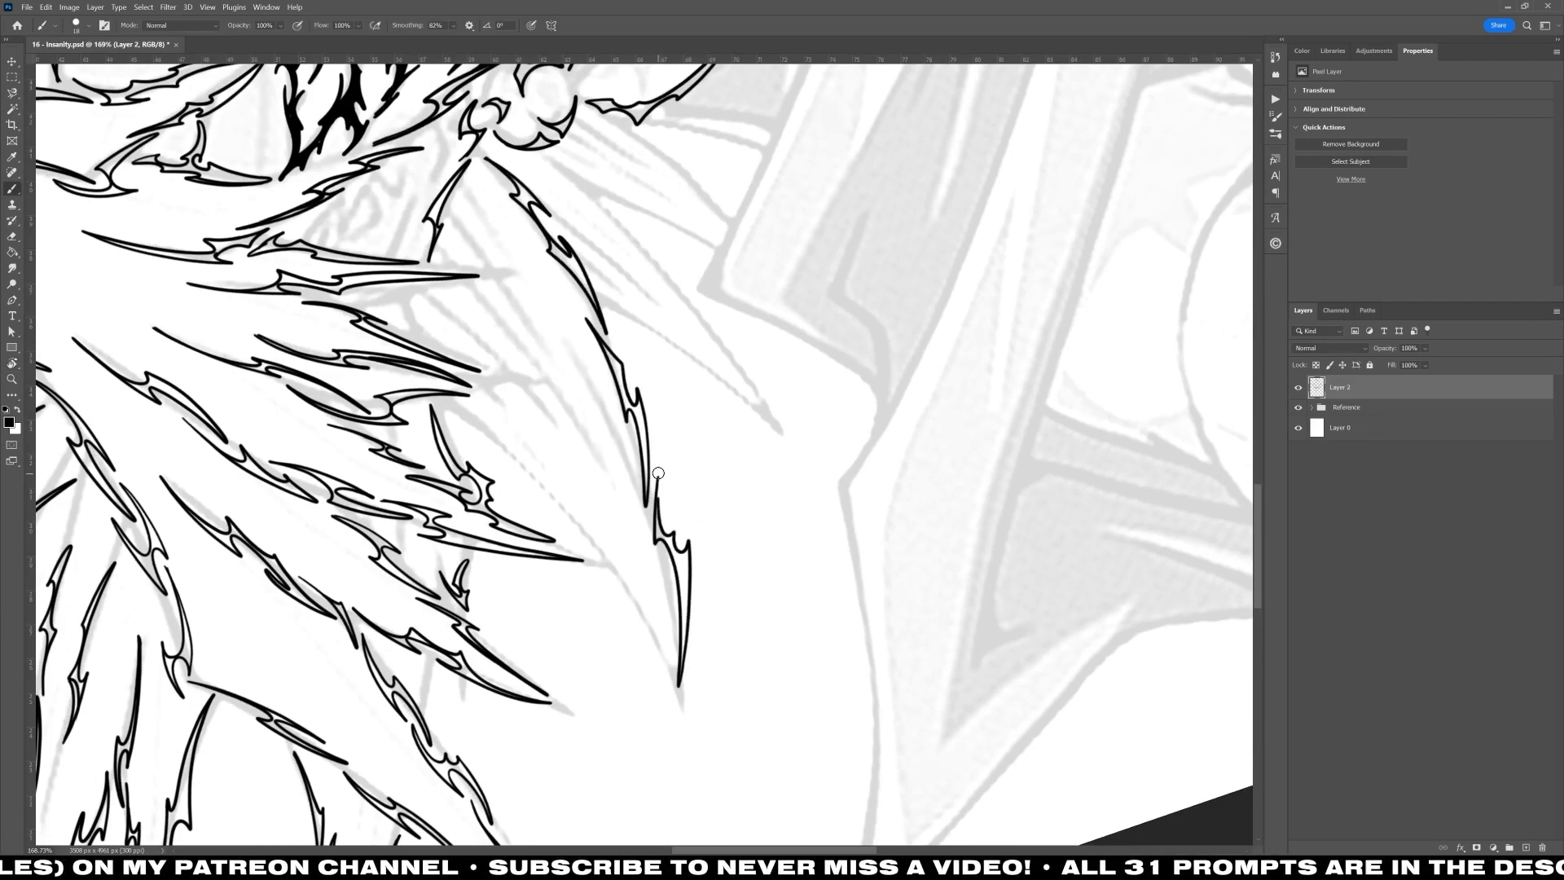
Step: Trace the upper edge of the large back hair spike with barbed strokes back toward the side hair
mouse_move(518, 471)
mouse_down()
mouse_move(663, 664)
mouse_move(554, 502)
mouse_up()
drag(575, 370, 615, 453)
mouse_move(615, 452)
mouse_down()
mouse_move(528, 291)
mouse_move(541, 413)
mouse_move(521, 459)
mouse_up()
drag(521, 459, 452, 410)
Step: Outline the smaller back hair spikes under the large one and add barbed strands between them and the earring
drag(591, 198, 686, 279)
drag(693, 293, 781, 428)
drag(780, 428, 592, 198)
drag(608, 301, 674, 332)
drag(663, 328, 745, 399)
drag(746, 399, 608, 302)
drag(549, 159, 601, 197)
mouse_move(593, 180)
mouse_down()
mouse_move(693, 239)
mouse_move(598, 182)
mouse_up()
mouse_move(611, 126)
mouse_down()
mouse_move(702, 196)
mouse_move(730, 251)
mouse_up()
drag(729, 251, 635, 140)
Step: Reset the canvas rotation and check the full line art with the Reference group hidden and shown again
key(r)
click(186, 25)
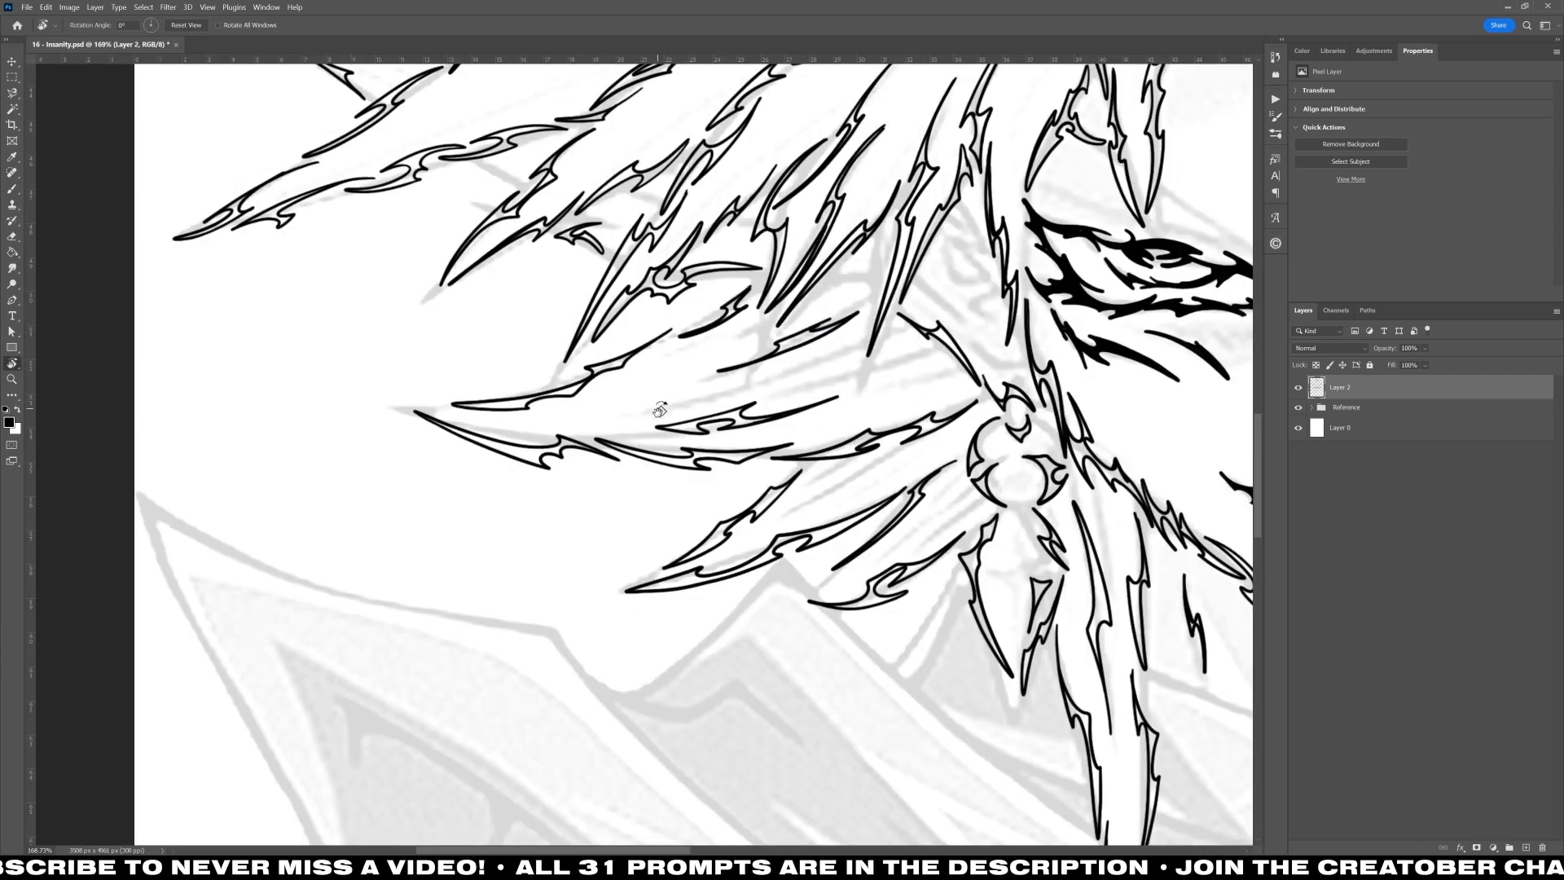
scroll(627, 514, down, 7)
click(1298, 407)
click(1298, 407)
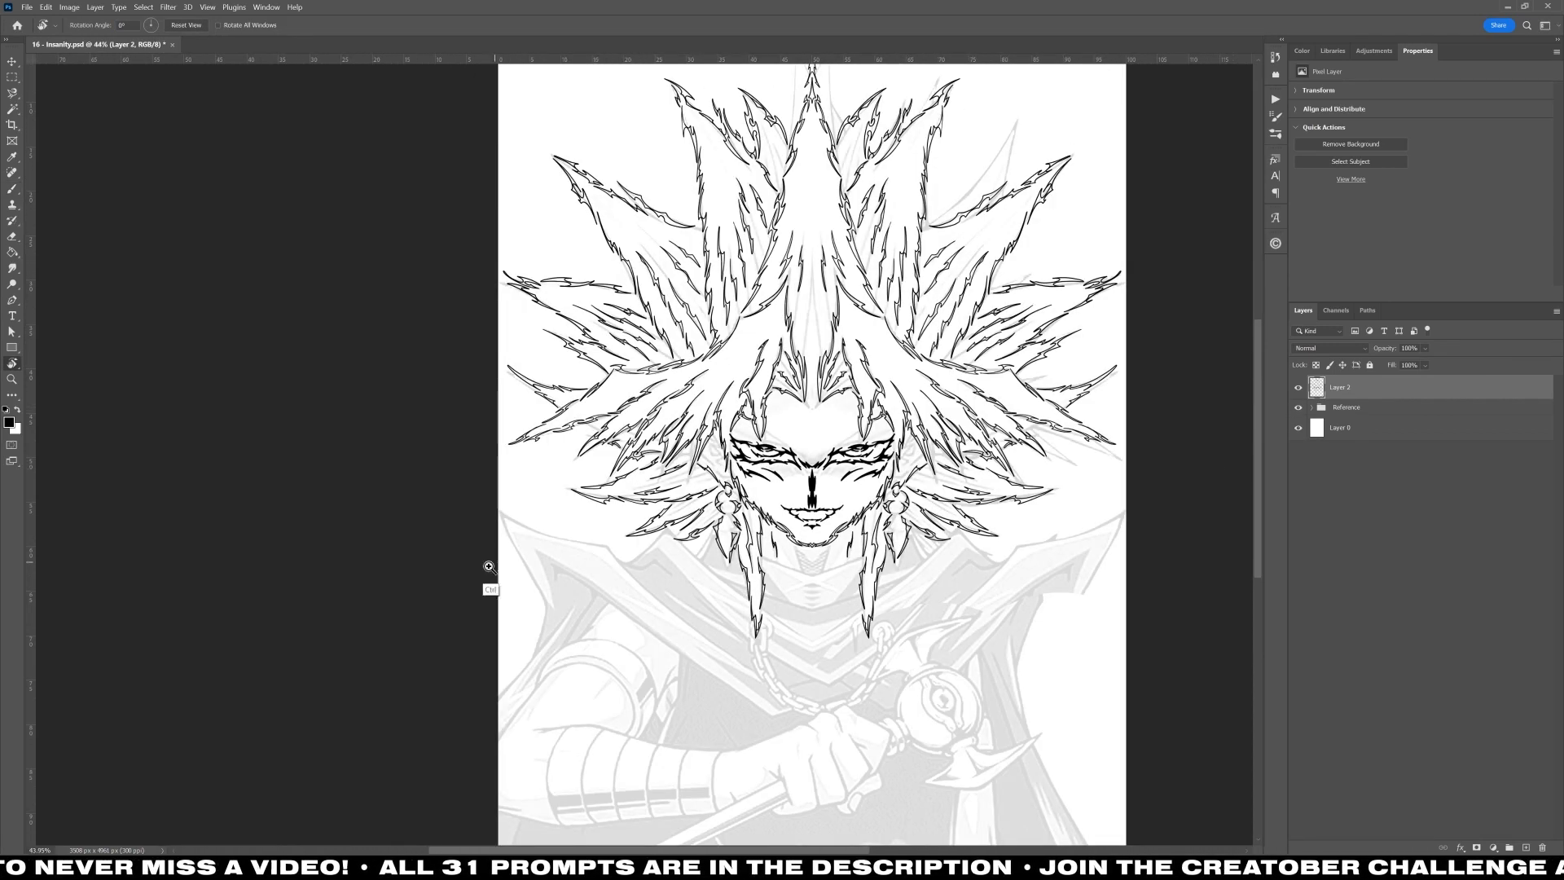
Step: Paint the long hair lock's pointed tip and lower barbed segments solid black
drag(769, 631, 962, 630)
key(b)
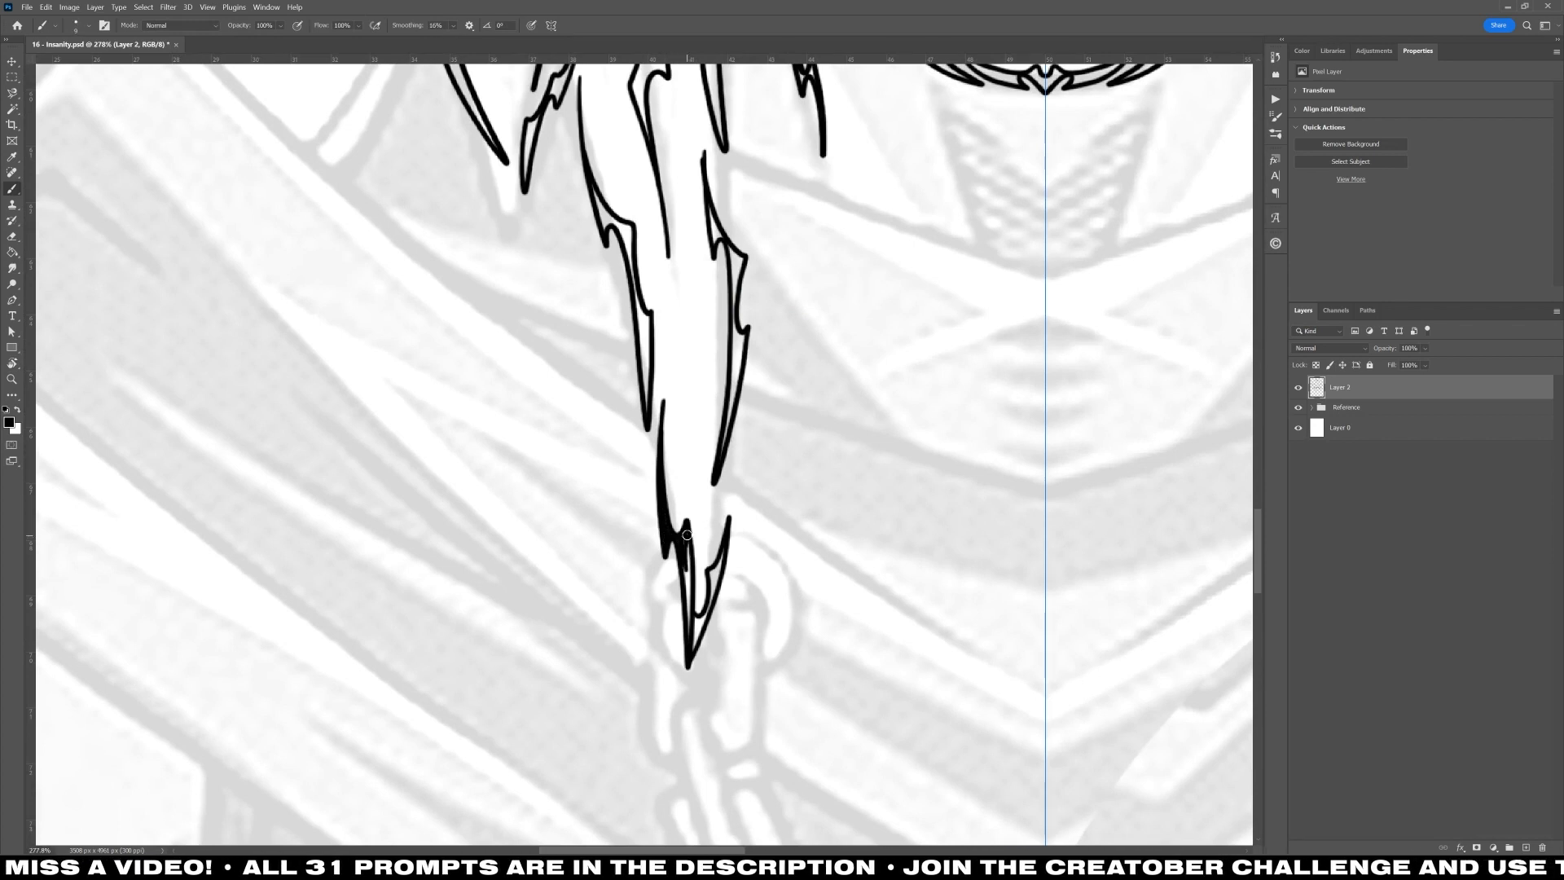
scroll(715, 432, up, 2)
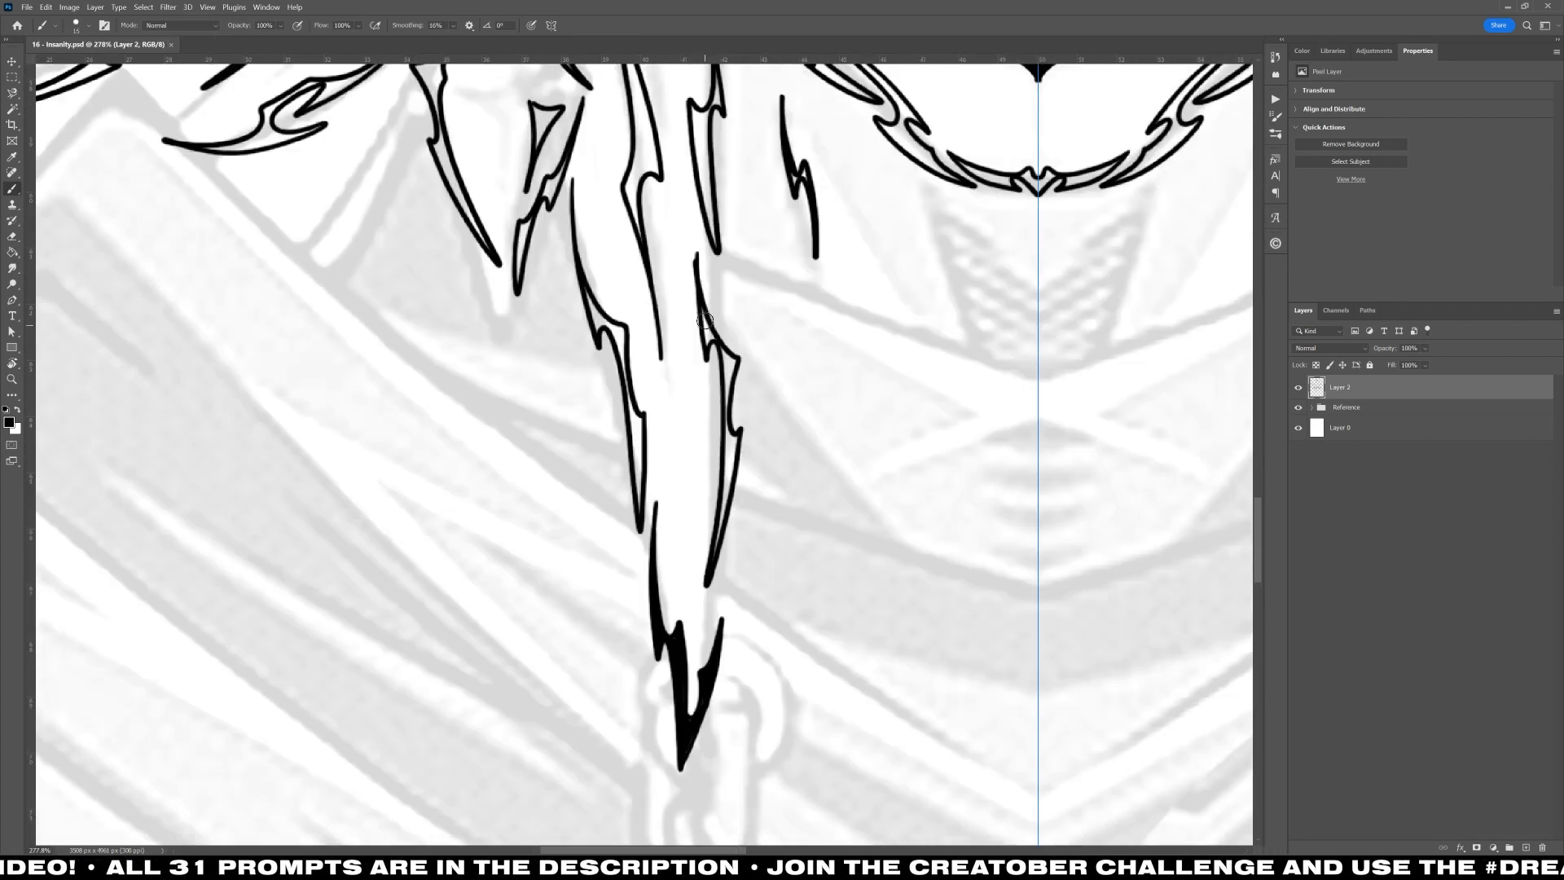
mouse_move(736, 360)
mouse_down()
mouse_move(735, 464)
mouse_move(705, 573)
mouse_up()
drag(640, 514, 638, 437)
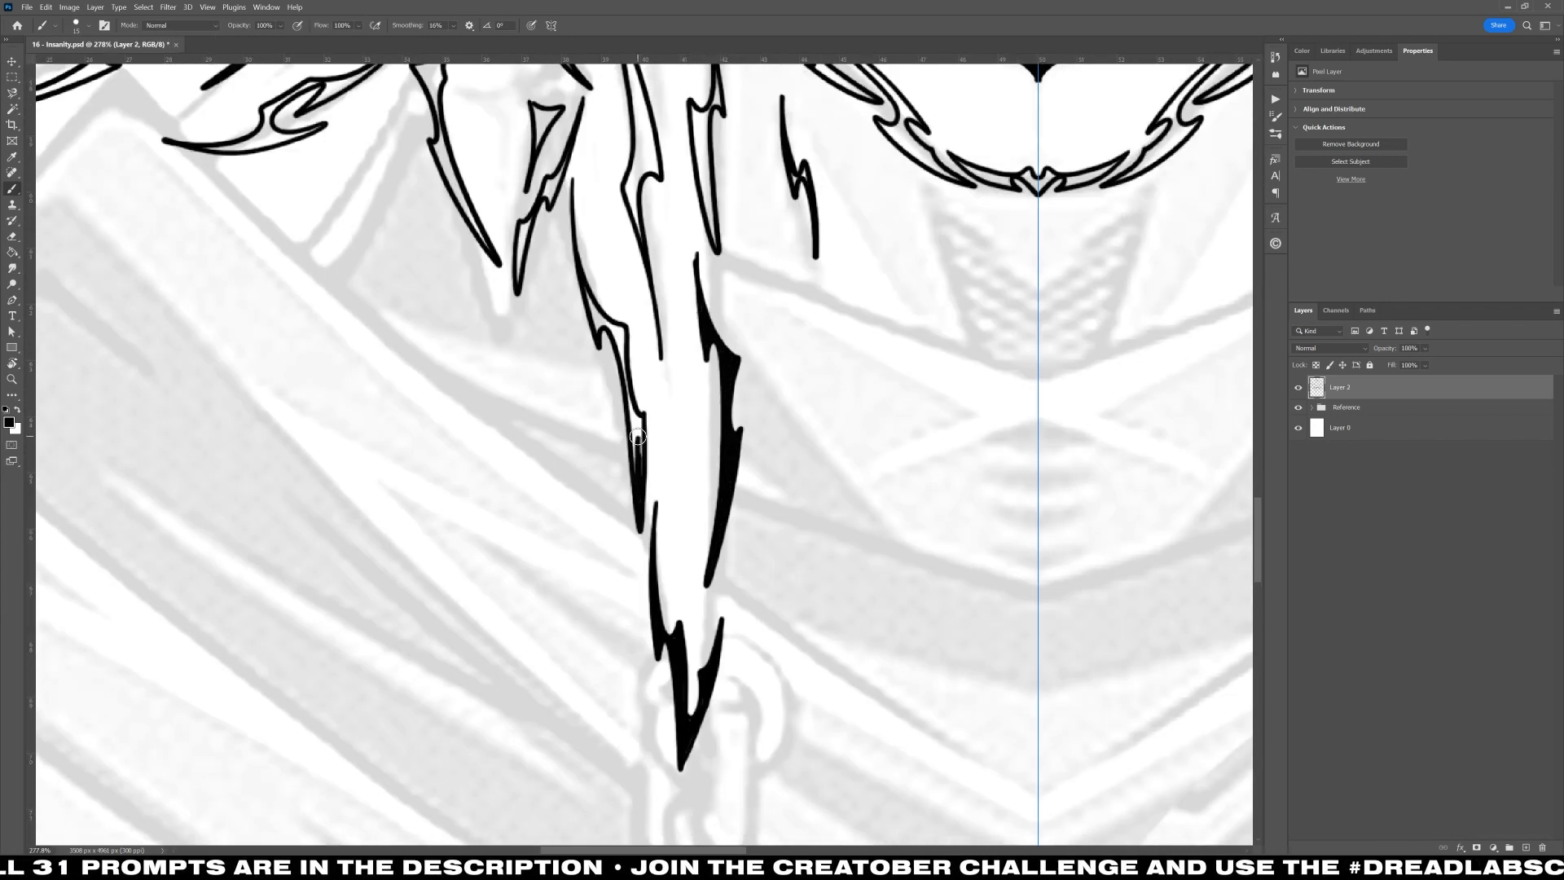
Step: Paint the long lock's upper barbed segments and the earring pendant's lower barb solid black
scroll(808, 318, up, 3)
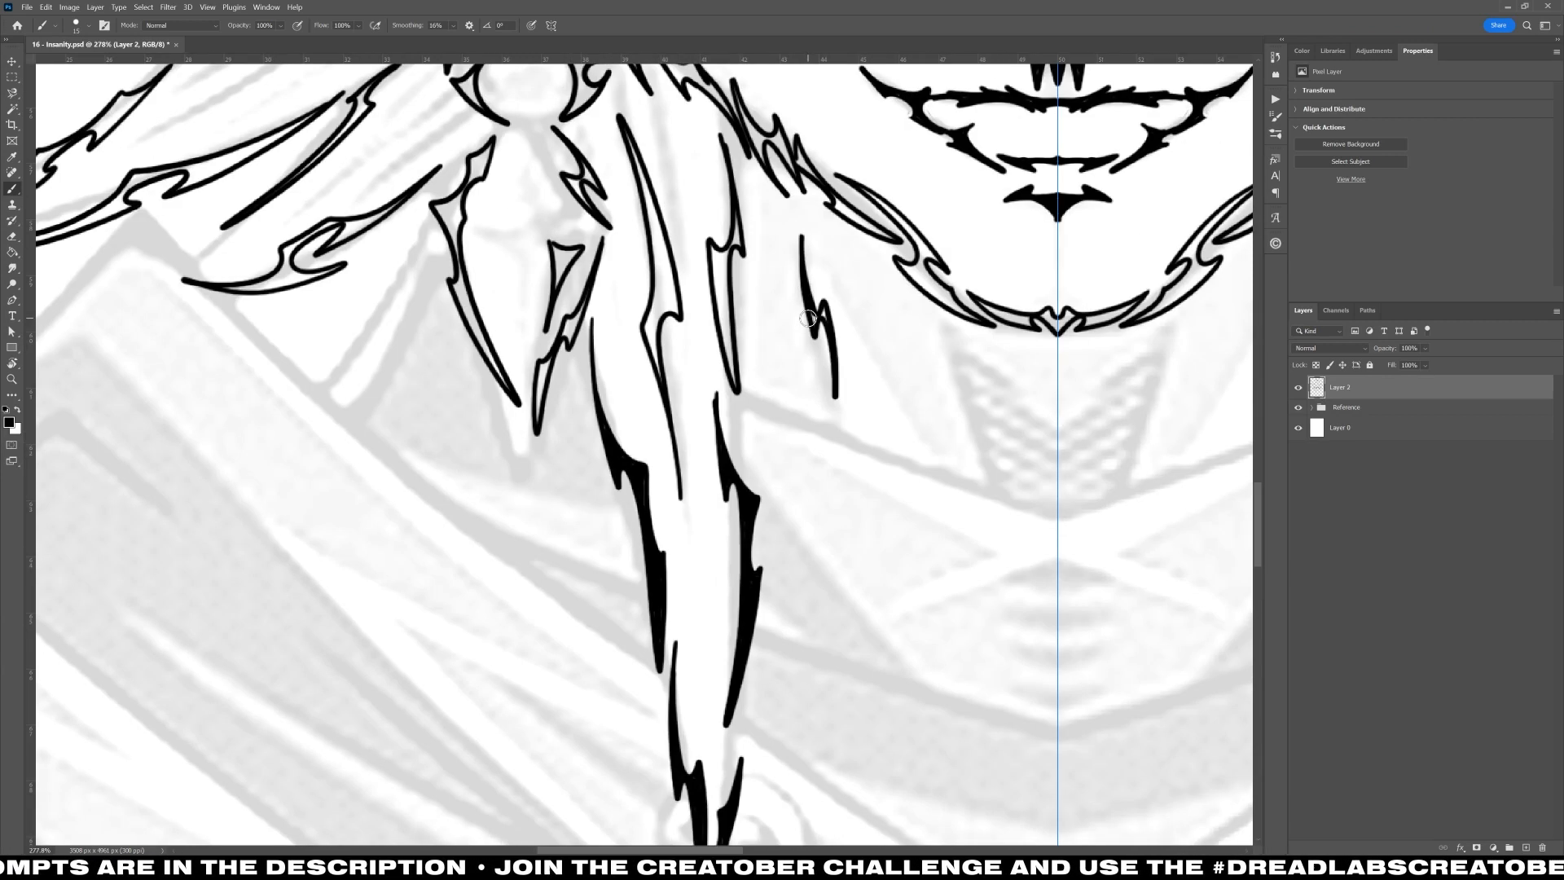
drag(715, 304, 721, 299)
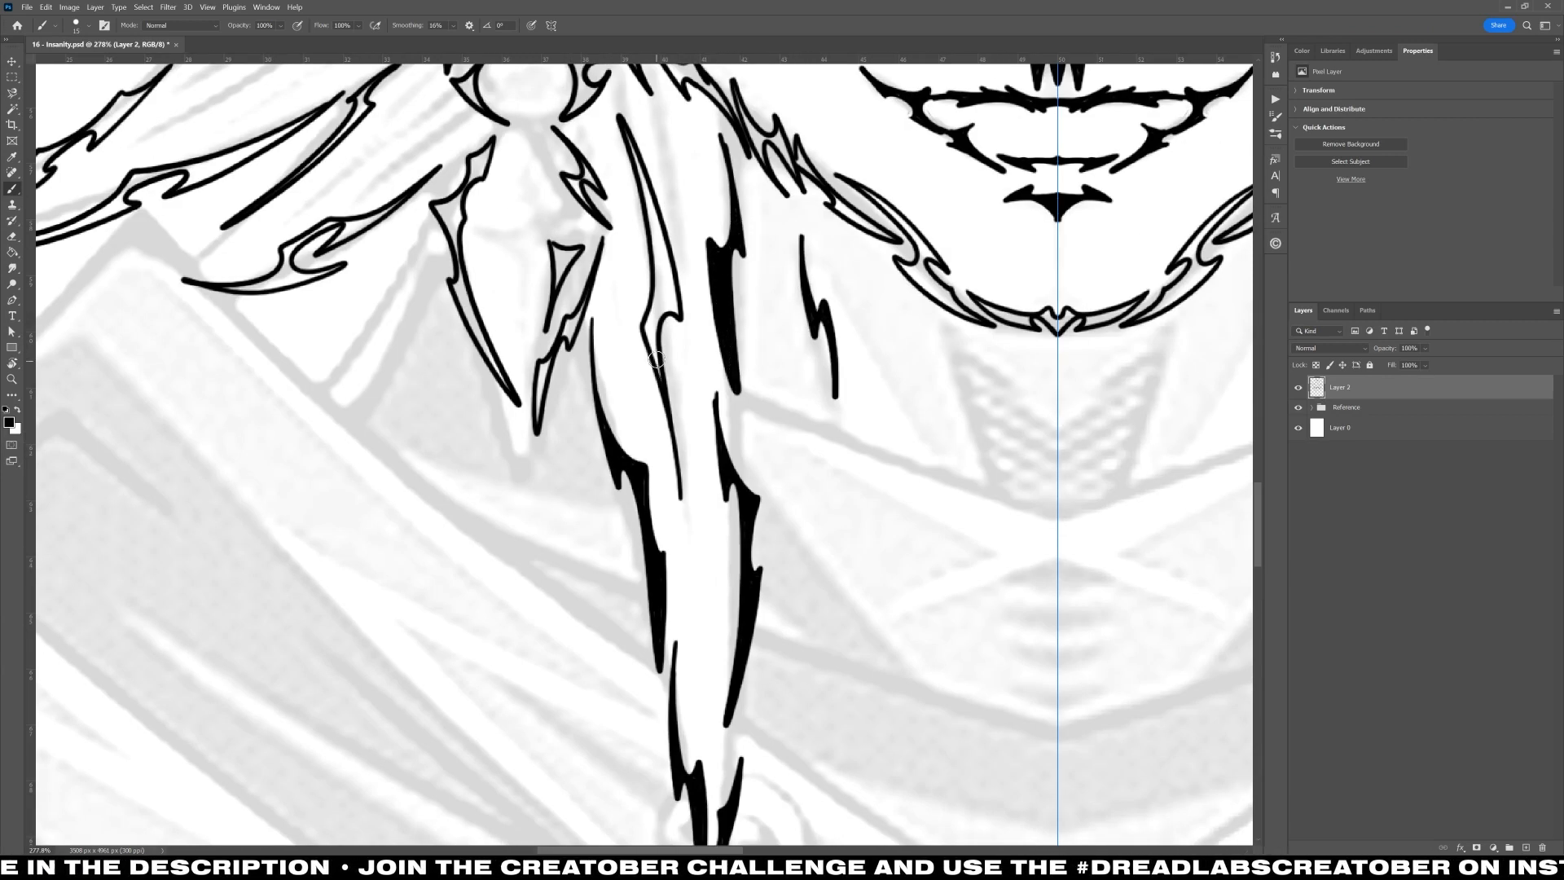
drag(656, 255, 676, 308)
scroll(679, 278, up, 2)
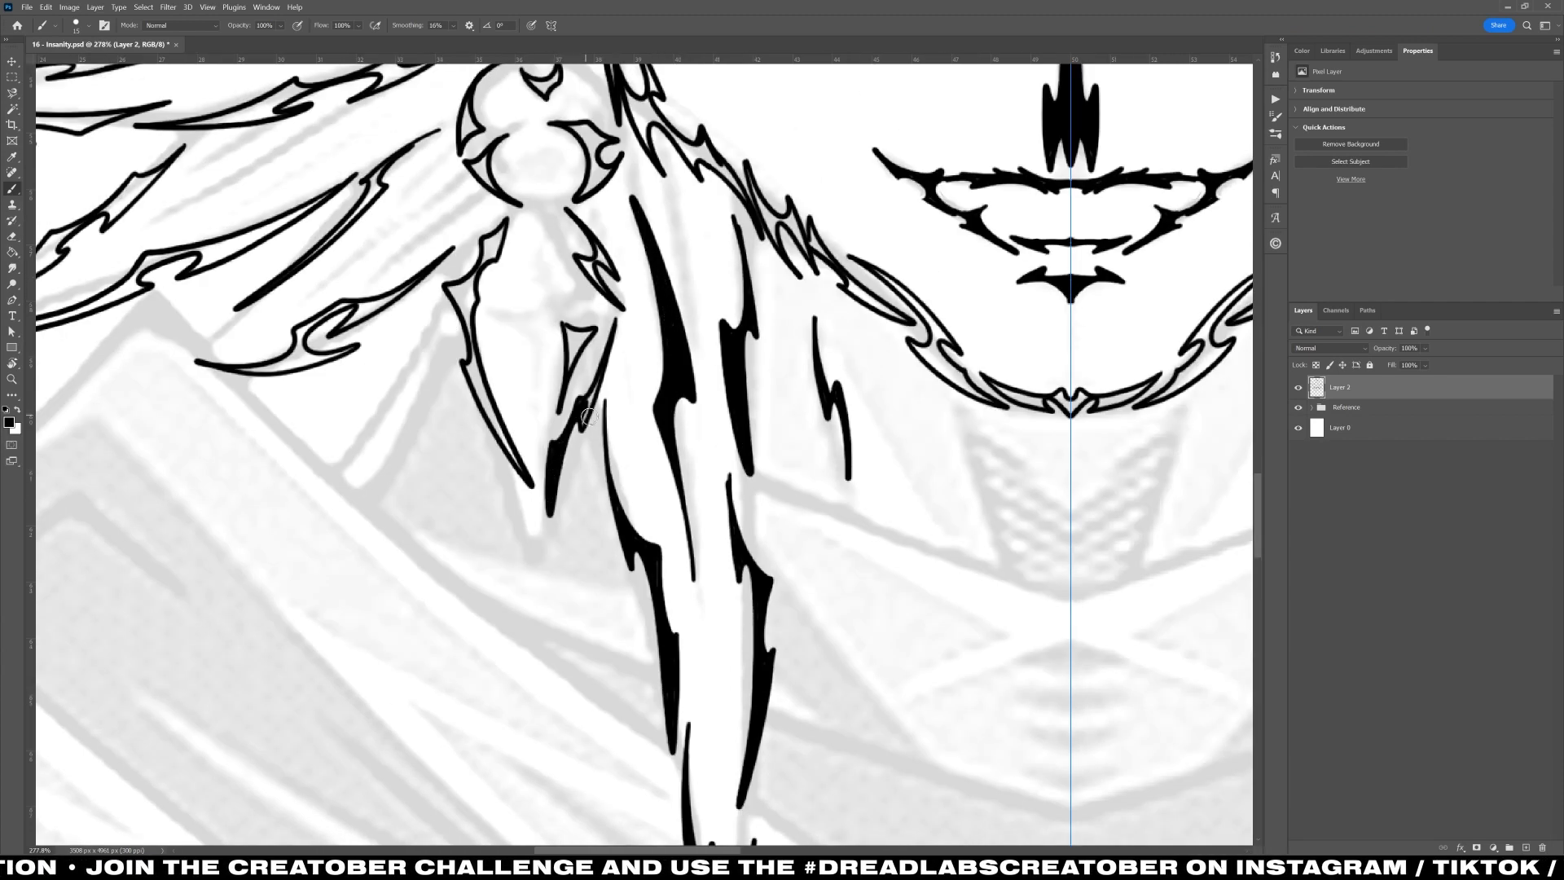
Step: Undo a trial Paint Bucket fill on the pendant, duplicate the line-art layer and hide the original Layer 2
key(g)
click(582, 413)
key(ctrl+z)
key(ctrl+j)
click(1299, 412)
Step: Apply black Paint Bucket fills to the lower barbed segments of the long lock on the figure's left-hand half of the drawing
click(761, 587)
click(657, 570)
click(686, 790)
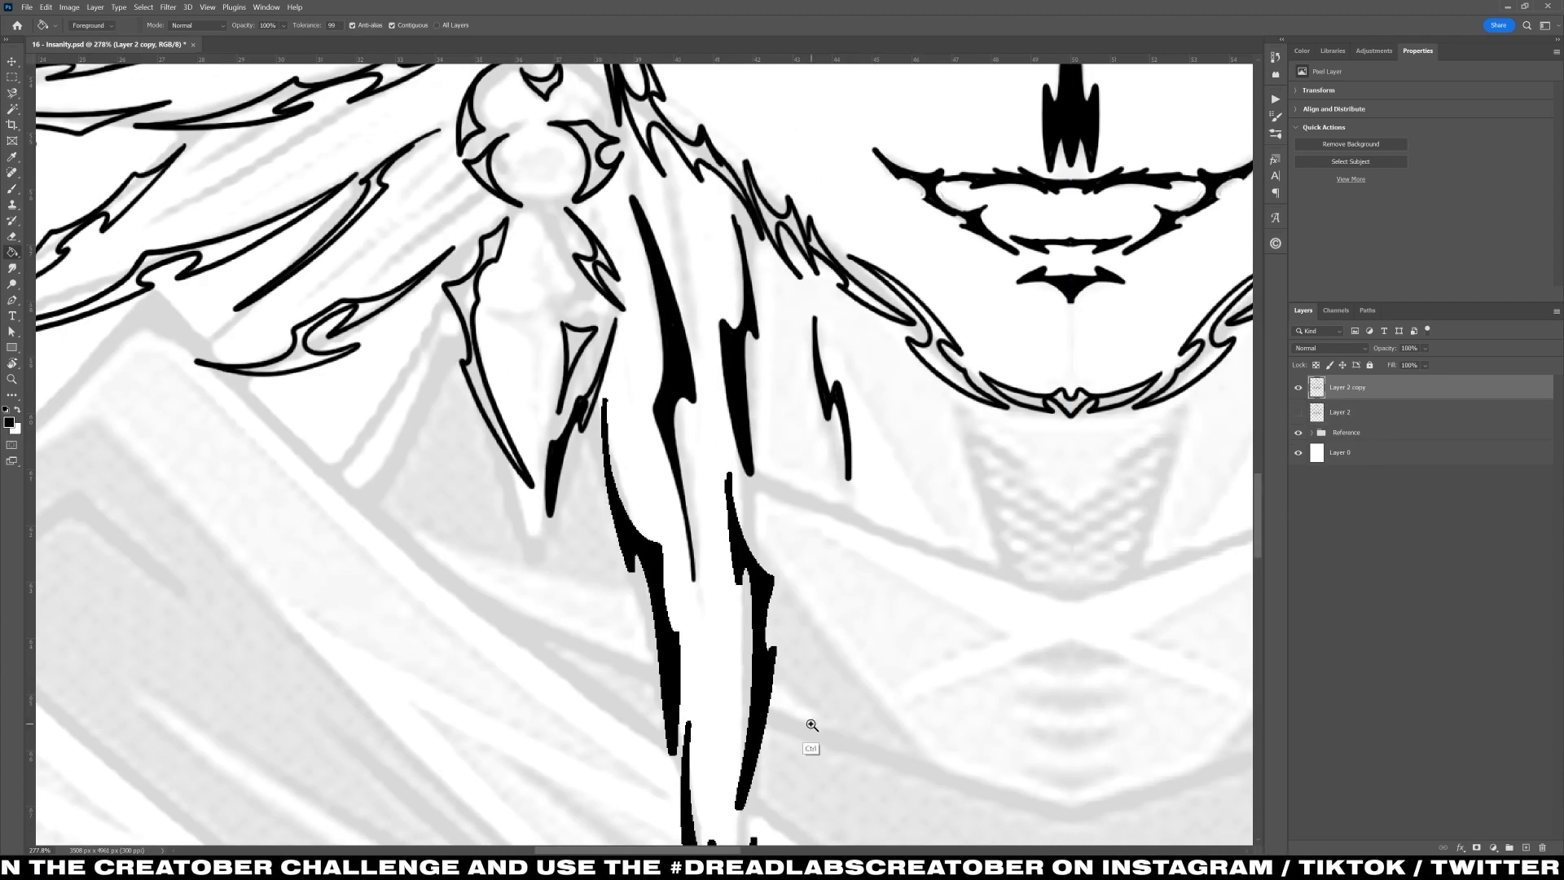
Step: Fill the barbed segments of the mirrored long lock and the adjacent earring pendant pieces black with the Paint Bucket
drag(812, 724, 772, 658)
click(1102, 664)
click(1089, 499)
click(1142, 497)
click(1133, 369)
click(1197, 408)
click(1189, 353)
click(1177, 311)
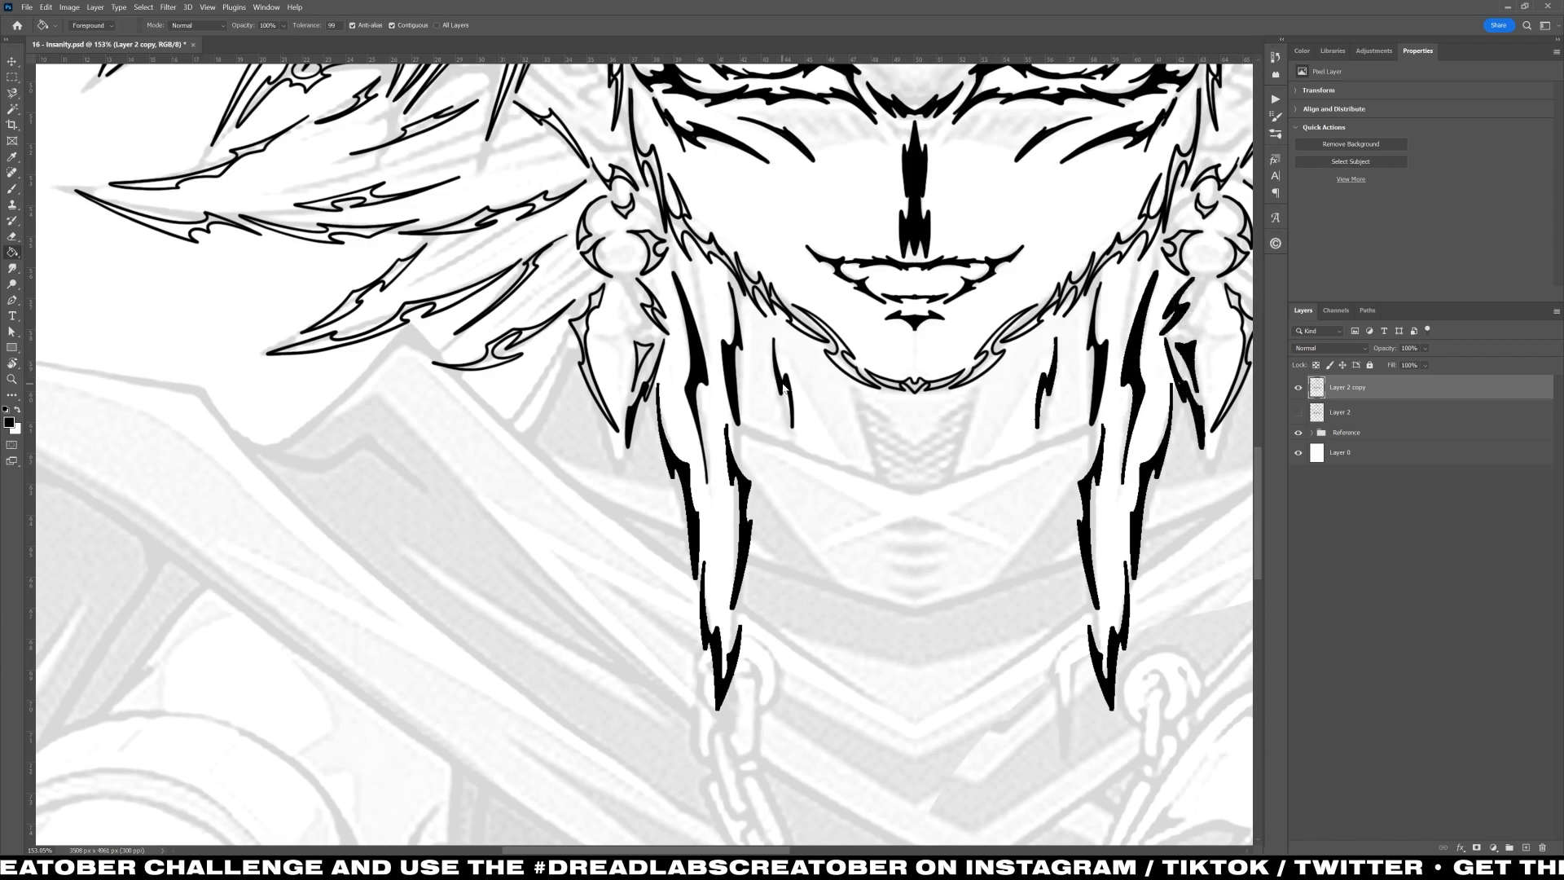
Step: Fill the remaining barbed segments of the earring, its pendant and the adjoining lock black with the Paint Bucket
click(695, 368)
click(730, 365)
click(632, 419)
click(651, 307)
click(656, 253)
click(683, 222)
click(392, 25)
click(527, 337)
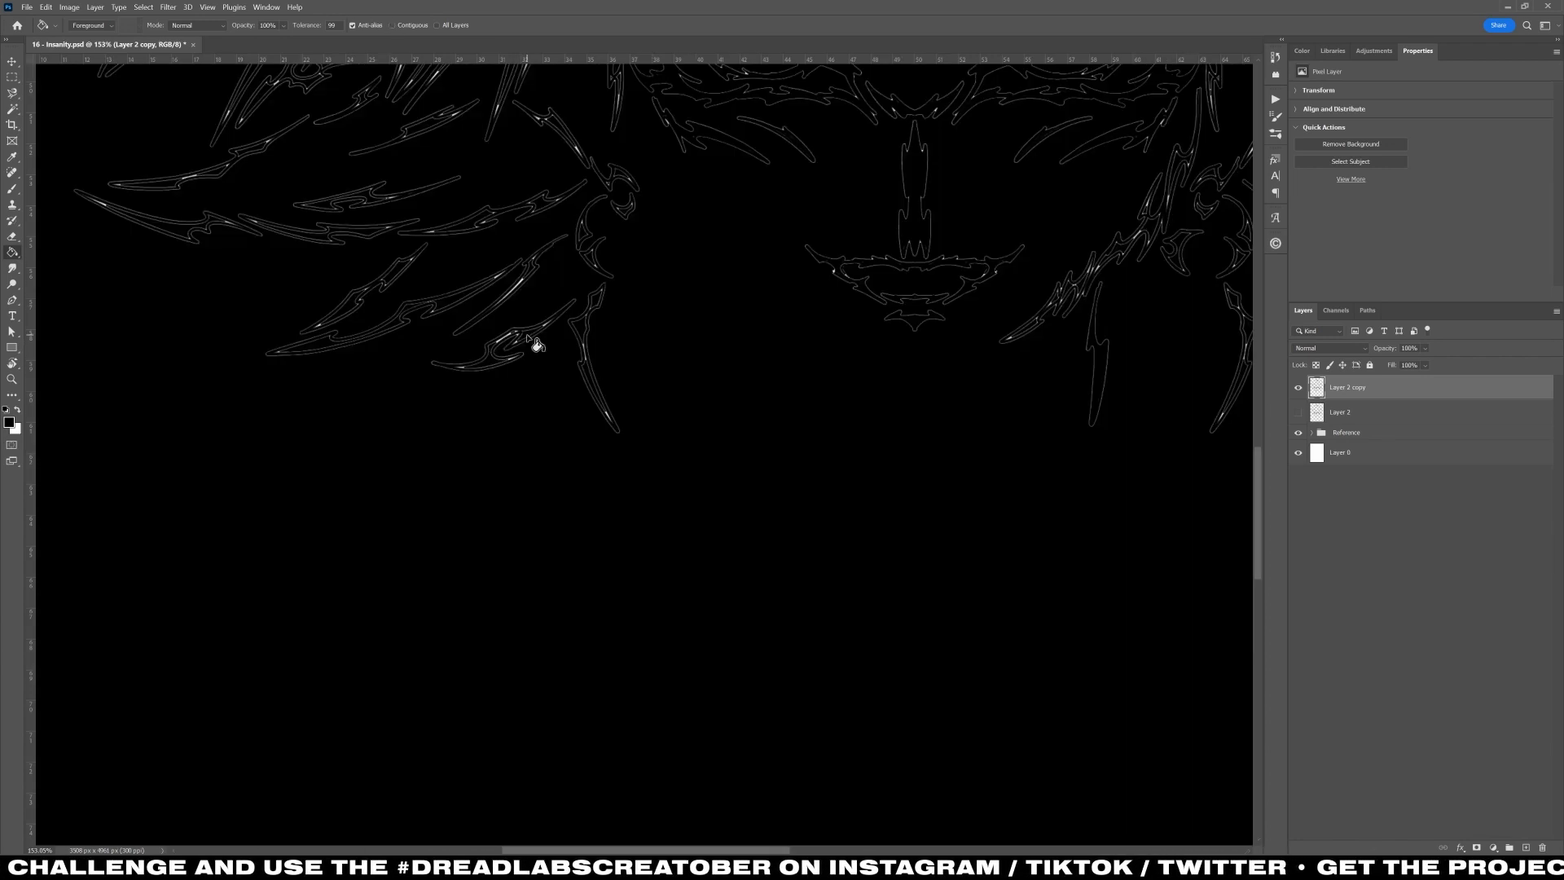
drag(569, 265, 584, 439)
key(ctrl+z)
Step: Fill the background around the barb outlines on the line-art copy with white, using a contiguous Paint Bucket fill
key(x)
click(562, 601)
key(ctrl+z)
click(392, 25)
click(562, 586)
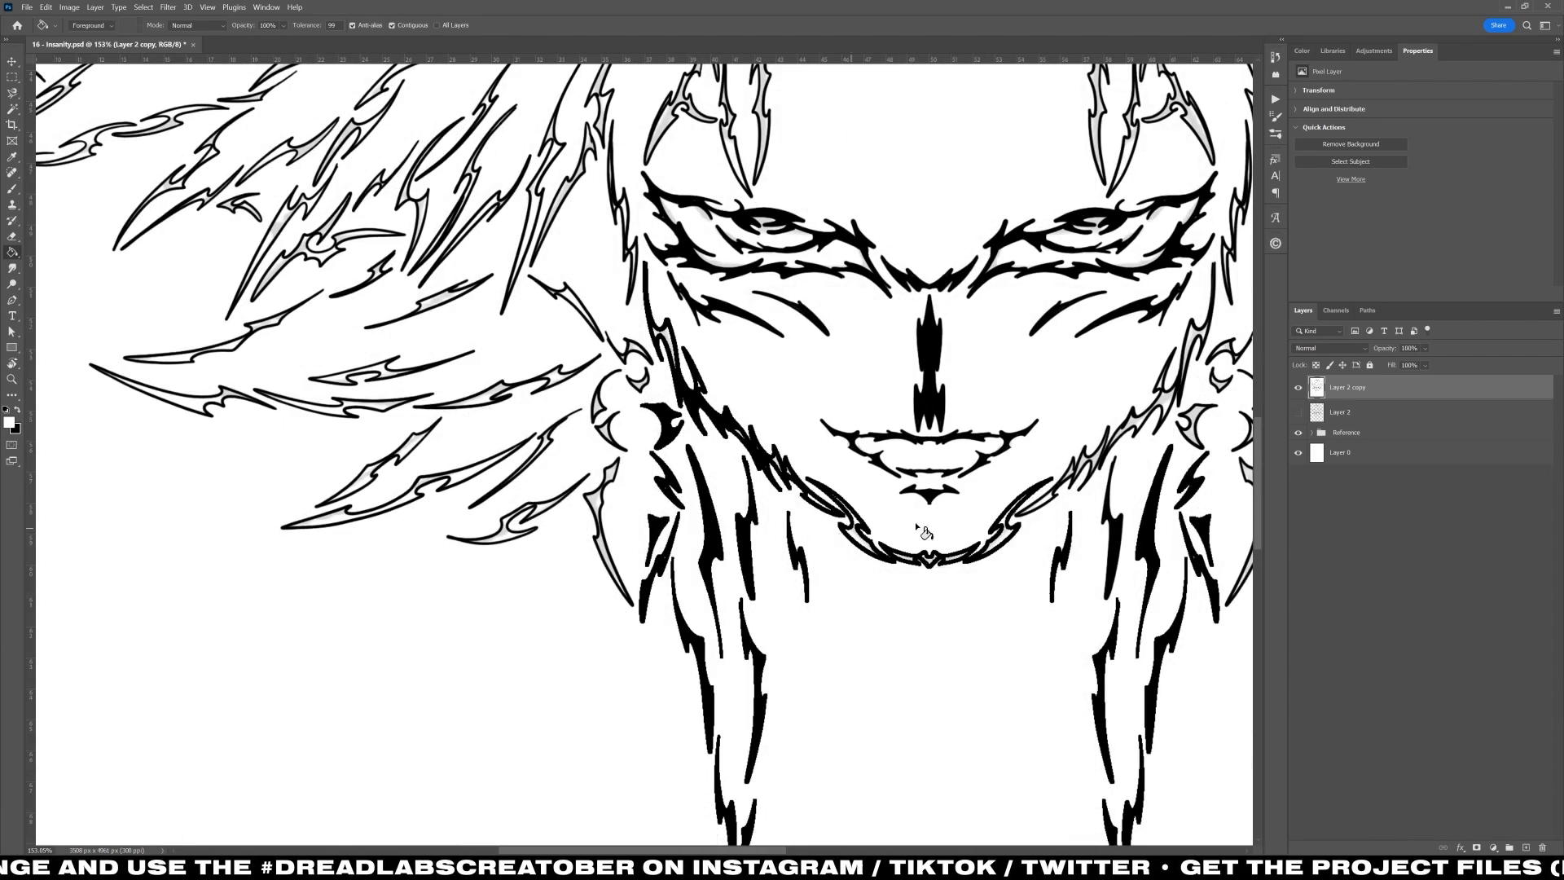
Step: Add a black Solid Color fill layer directly below Layer 2 copy and compare the drawing with layers toggled
click(1369, 412)
click(1493, 848)
click(1484, 628)
drag(1051, 570, 943, 691)
click(1288, 443)
click(1299, 413)
click(1298, 413)
scroll(1102, 491, up, 2)
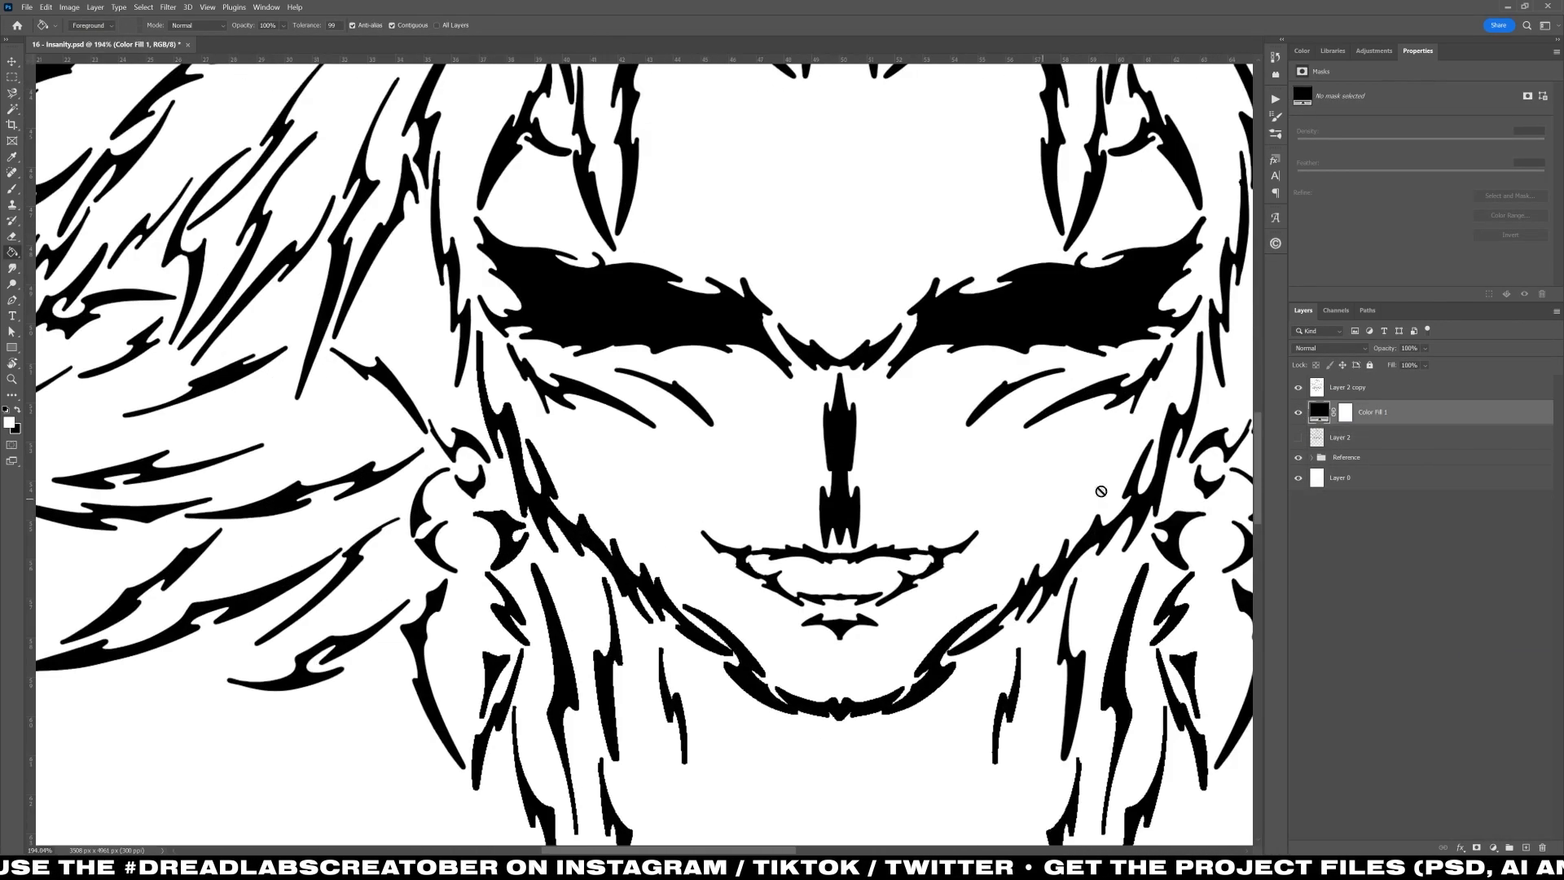
Step: Create an empty layer between the line-art copy and the black fill layer, and clear the copy for refilling
key(ctrl+shift+alt+n)
key(b)
click(1348, 388)
key(Delete)
mouse_move(1340, 438)
mouse_down()
mouse_move(1327, 838)
mouse_move(1526, 848)
mouse_up()
drag(1340, 438, 1341, 377)
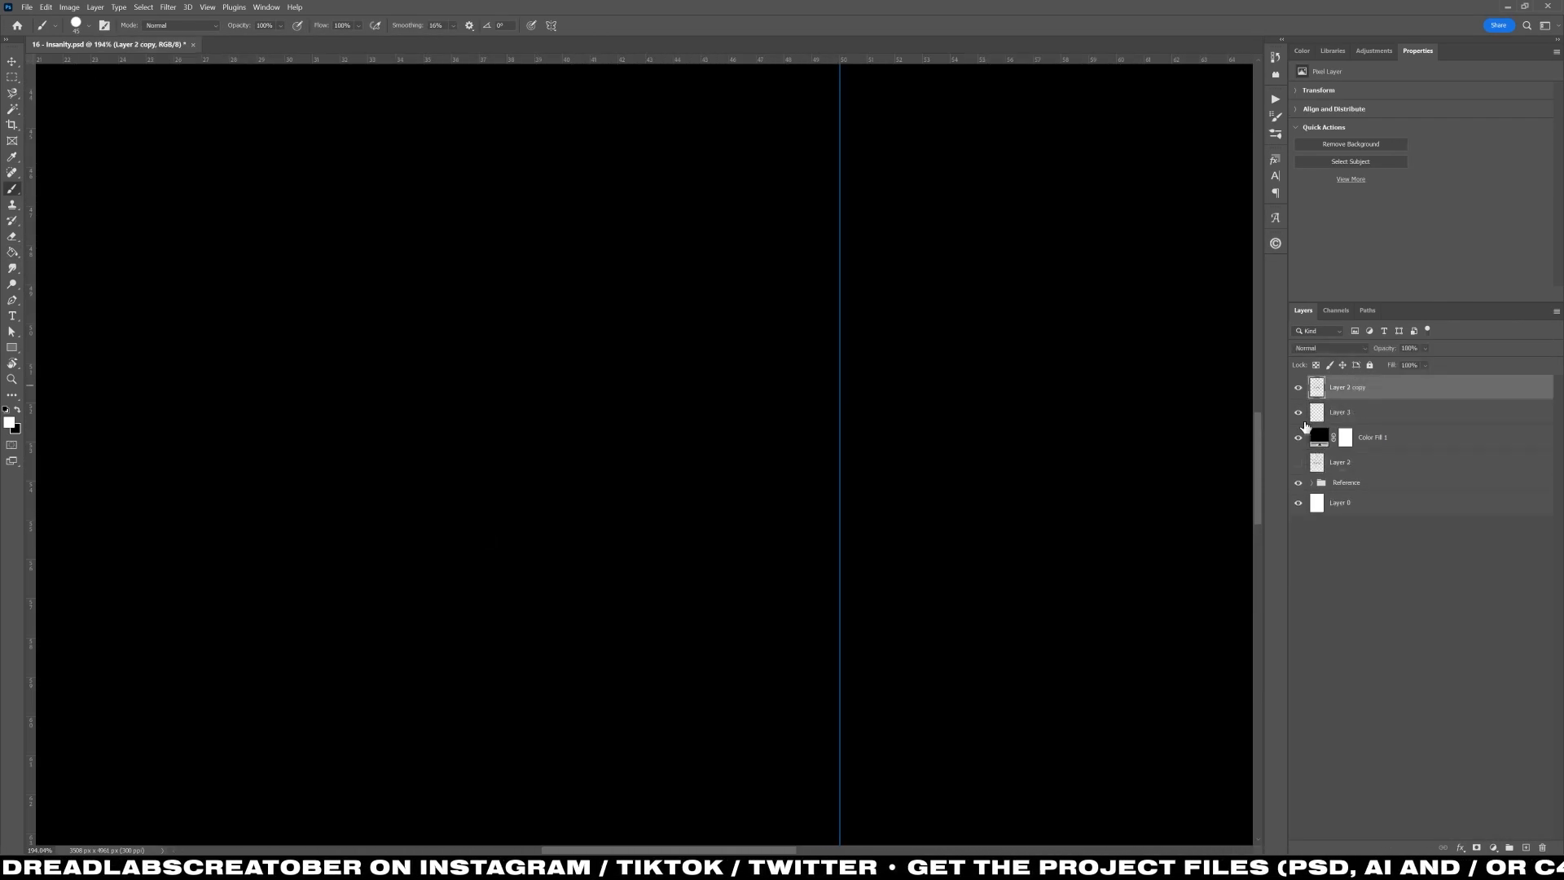
Step: Refill the line-art copy's background white and paint the eye areas white on the layer beneath it
key(g)
click(348, 25)
click(562, 586)
mouse_move(530, 301)
mouse_down()
mouse_move(570, 310)
mouse_move(627, 285)
mouse_move(728, 296)
mouse_up()
key(ctrl+0)
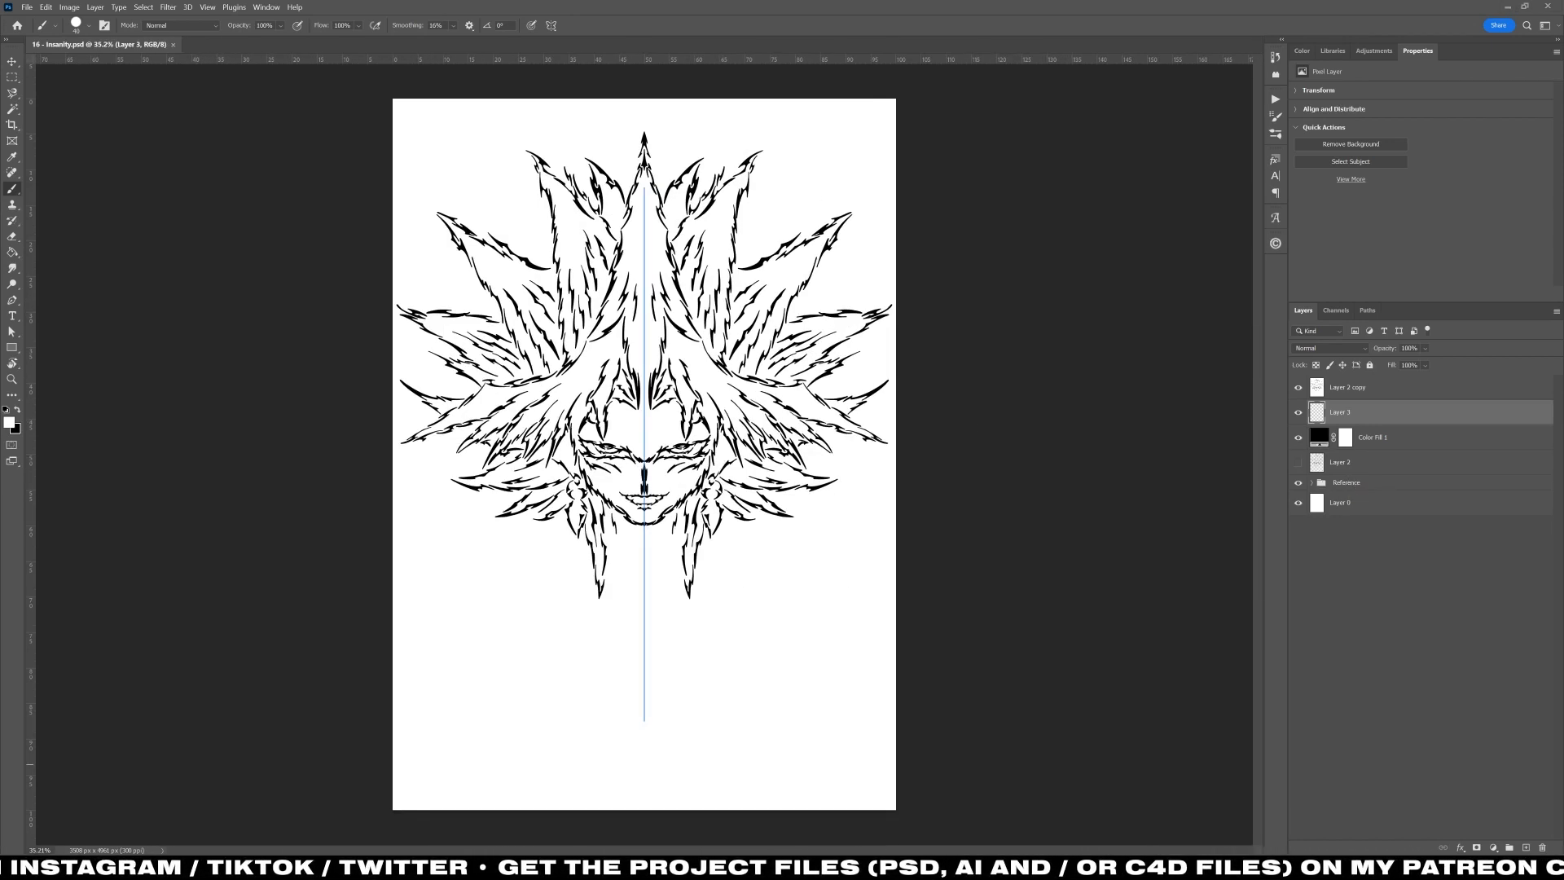
Step: Group the line-art copy, the eye layer and the black fill layer, and set the group's blending to Multiply
click(1348, 388)
click(1299, 387)
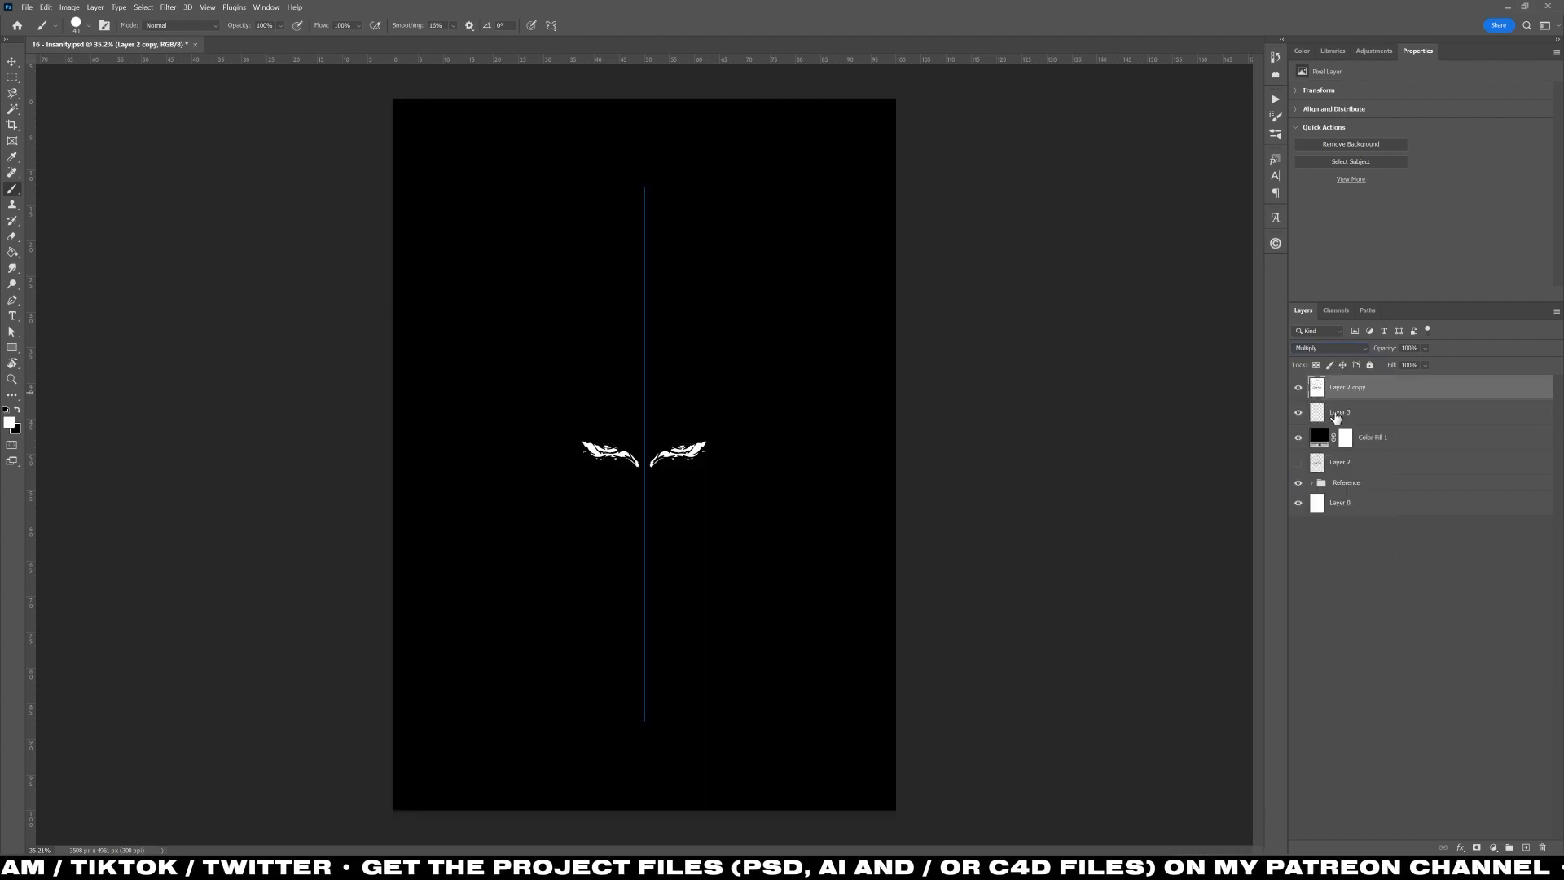
shift+click(1372, 438)
key(ctrl+g)
click(1330, 348)
click(1324, 406)
Step: Set the brush smoothing to 73% and add extra black strokes around the face on Layer 2 copy within the group
scroll(624, 453, up, 10)
click(1299, 403)
click(1299, 402)
click(1312, 382)
click(1348, 403)
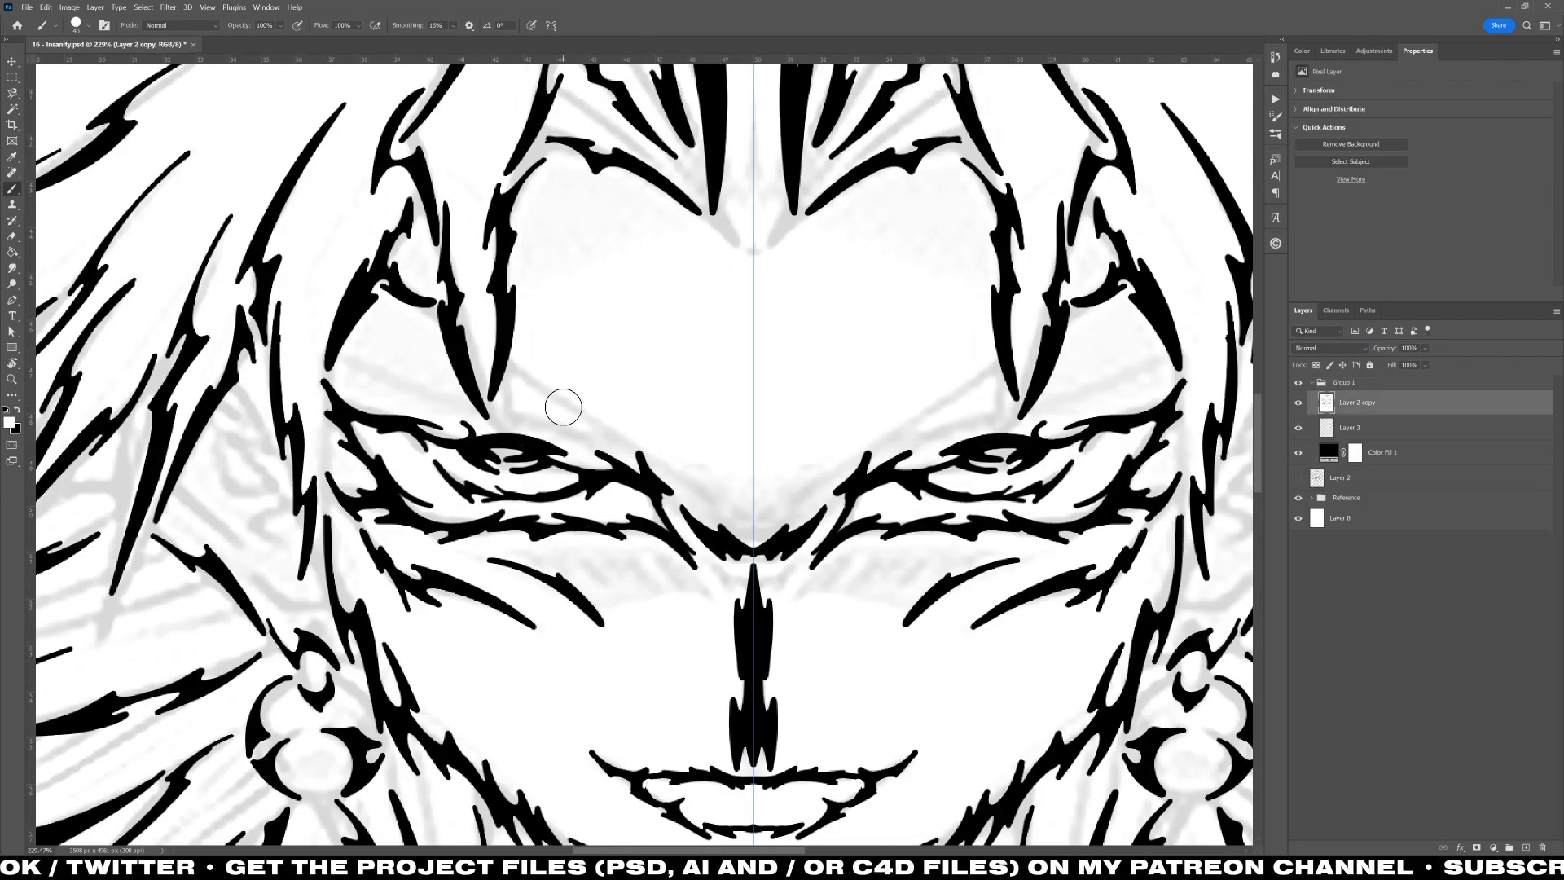
key(x)
drag(616, 421, 555, 394)
drag(716, 589, 570, 589)
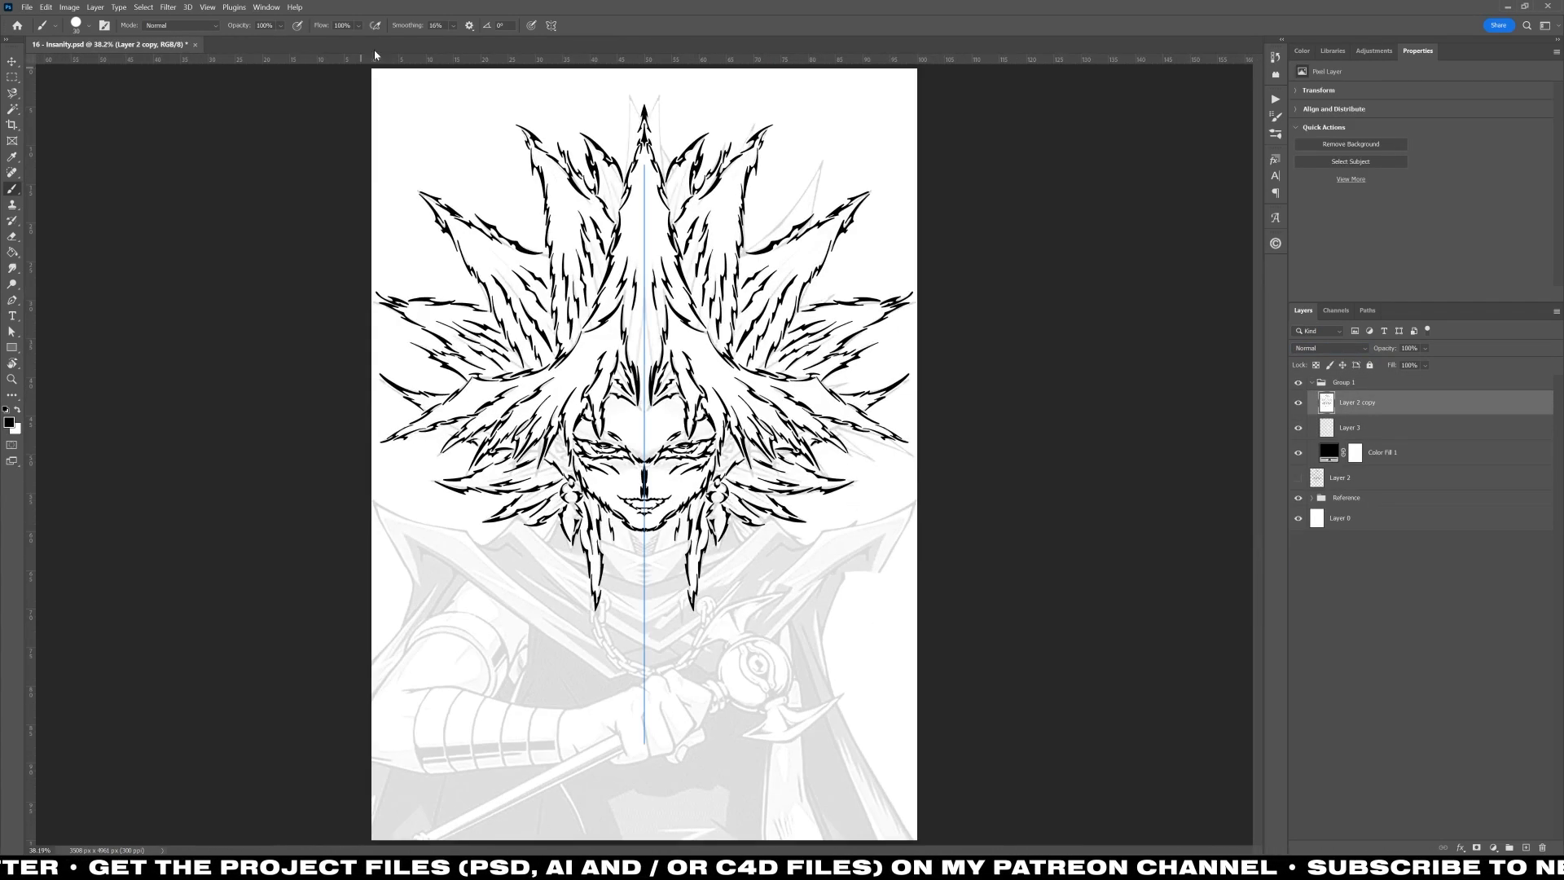
drag(646, 652, 717, 651)
drag(544, 471, 570, 471)
mouse_move(567, 370)
mouse_down()
mouse_move(598, 420)
mouse_move(582, 412)
mouse_up()
drag(594, 422, 676, 422)
drag(563, 350, 601, 391)
Step: Restore Group 1 to Pass Through, convert it to a smart object and name it Marik
key(ctrl+0)
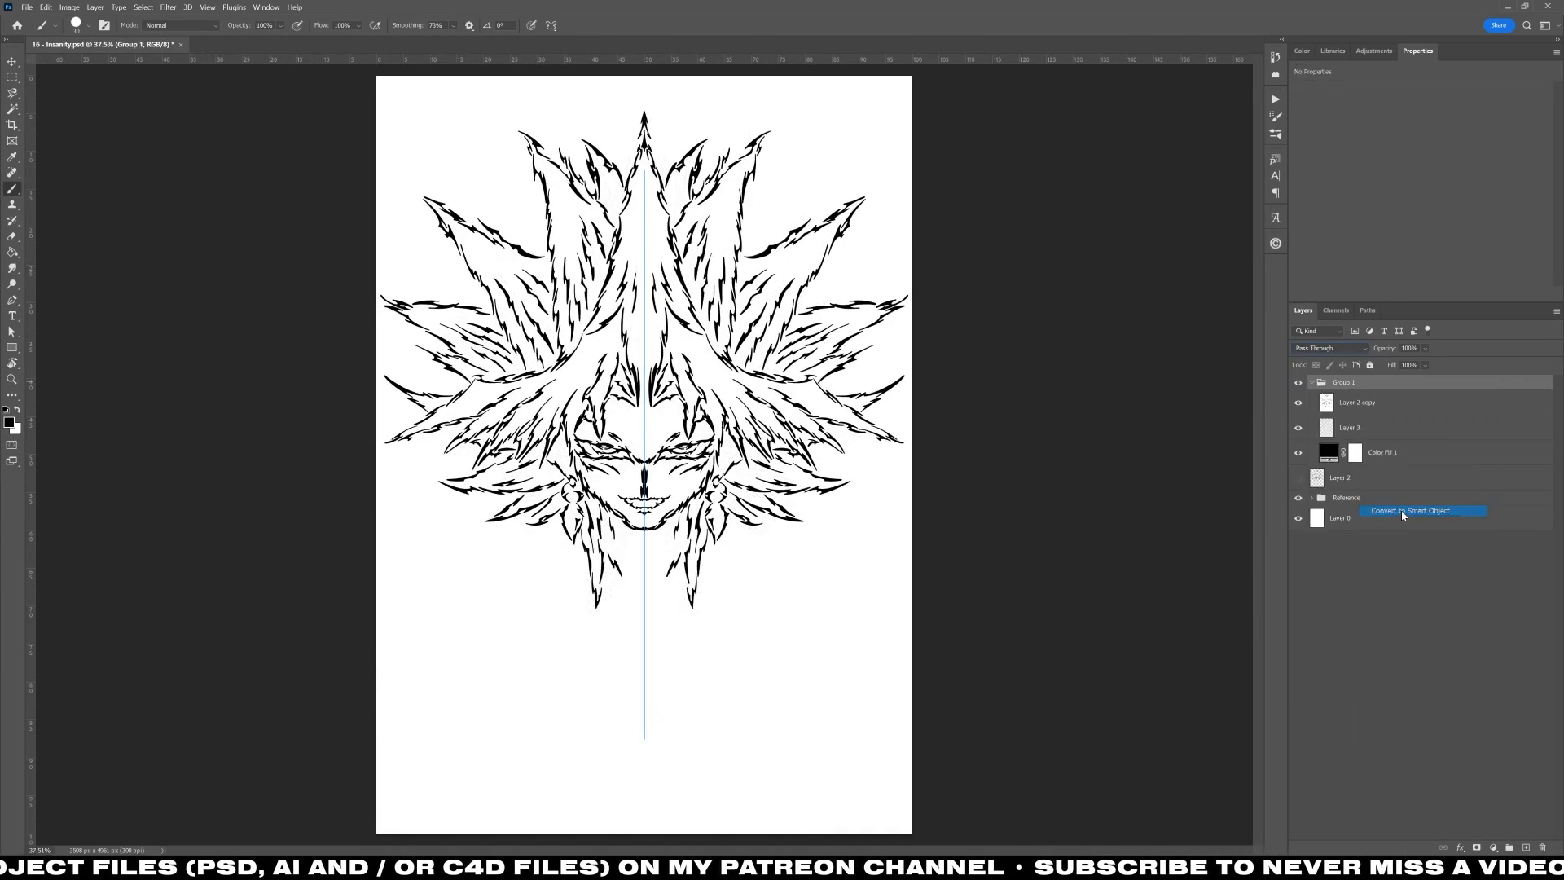
key(Return)
key(ctrl+semicolon)
key(w)
scroll(1096, 525, up, 2)
key(ctrl+0)
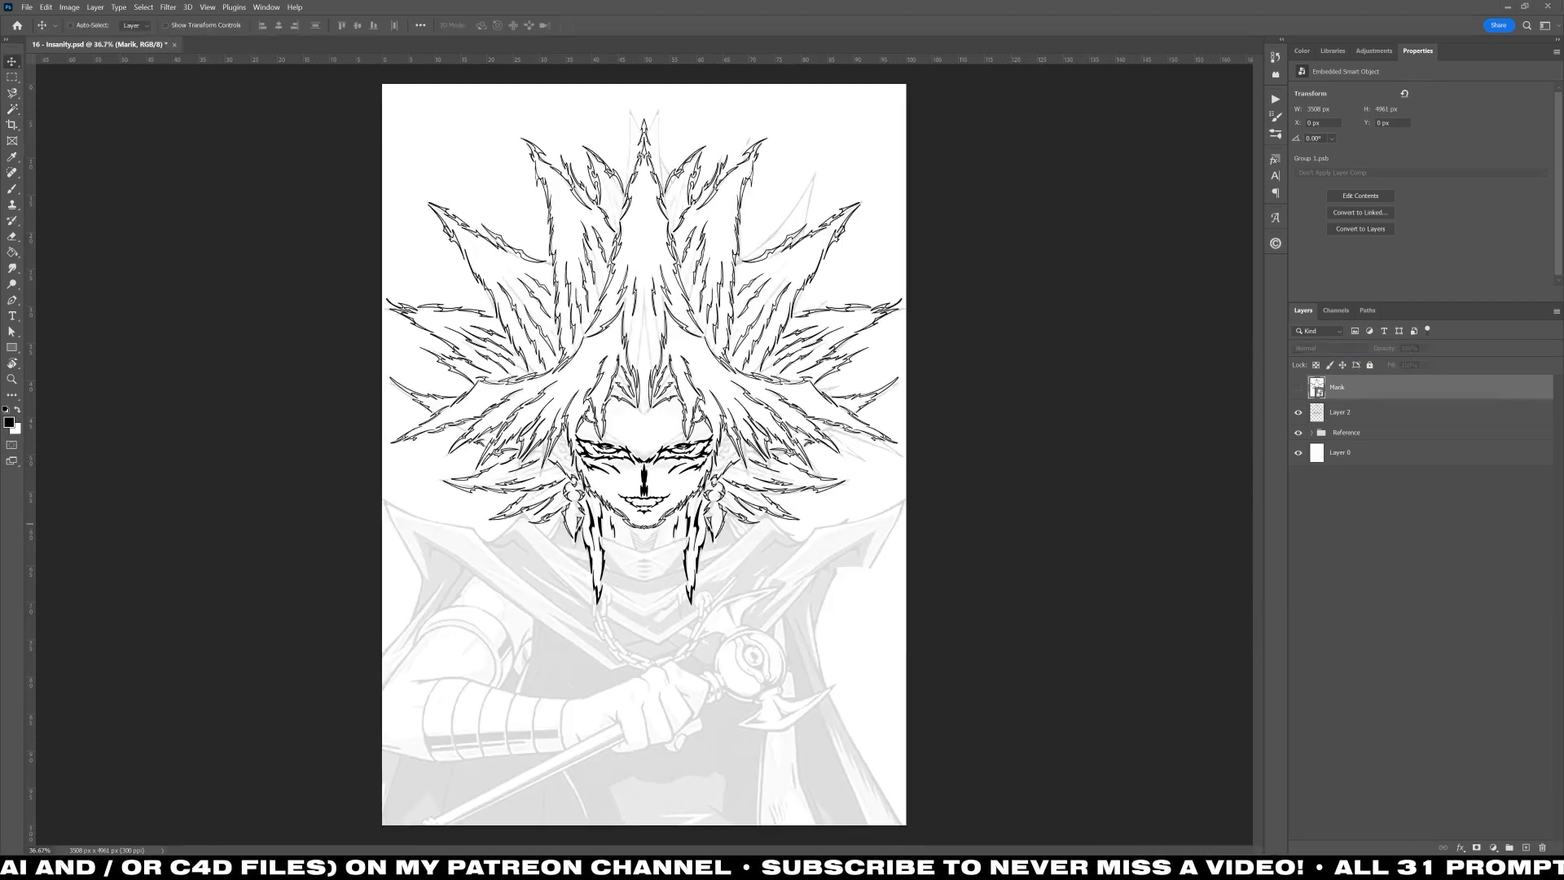
Step: On Layer 2, outline mirrored barbs along the inner collar edge below the earrings
scroll(670, 597, up, 5)
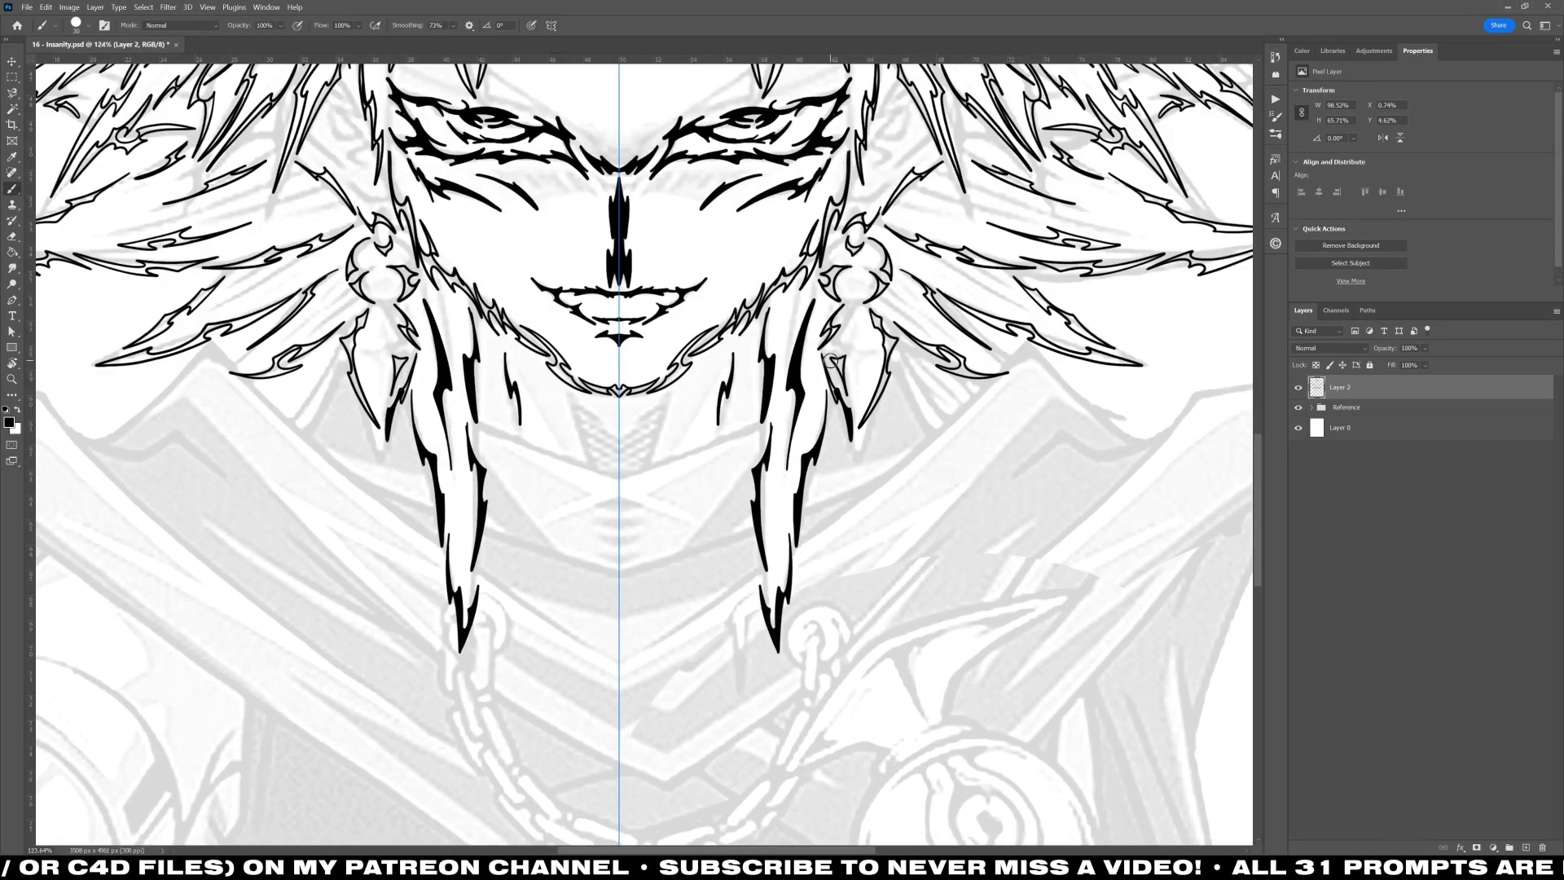
mouse_move(879, 180)
mouse_down()
mouse_move(913, 133)
mouse_move(873, 185)
mouse_up()
drag(893, 91, 905, 114)
drag(614, 393, 634, 258)
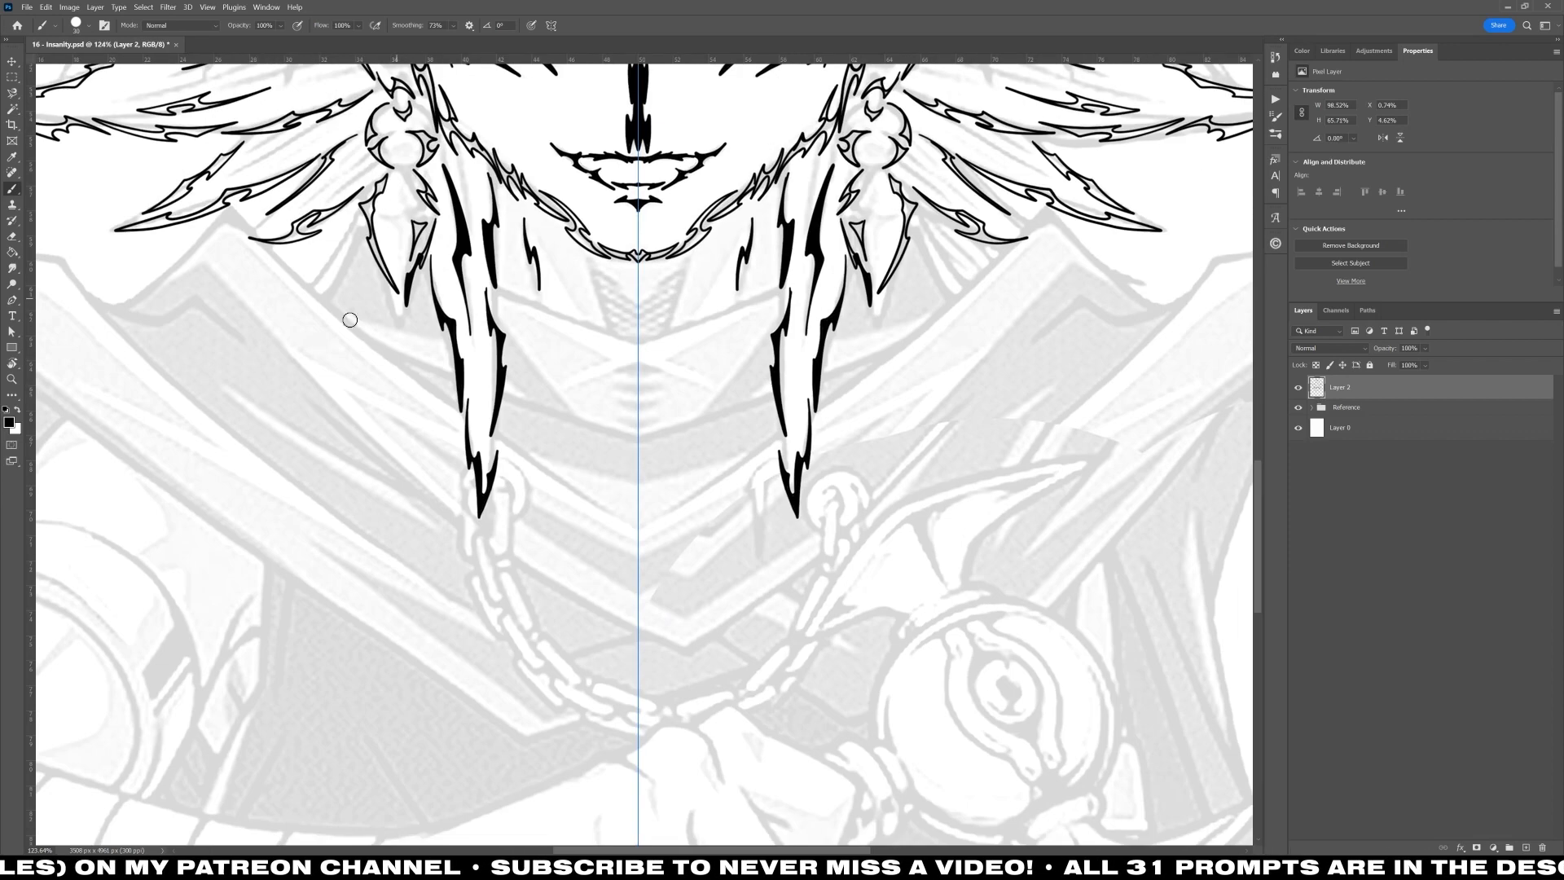
drag(278, 257, 447, 405)
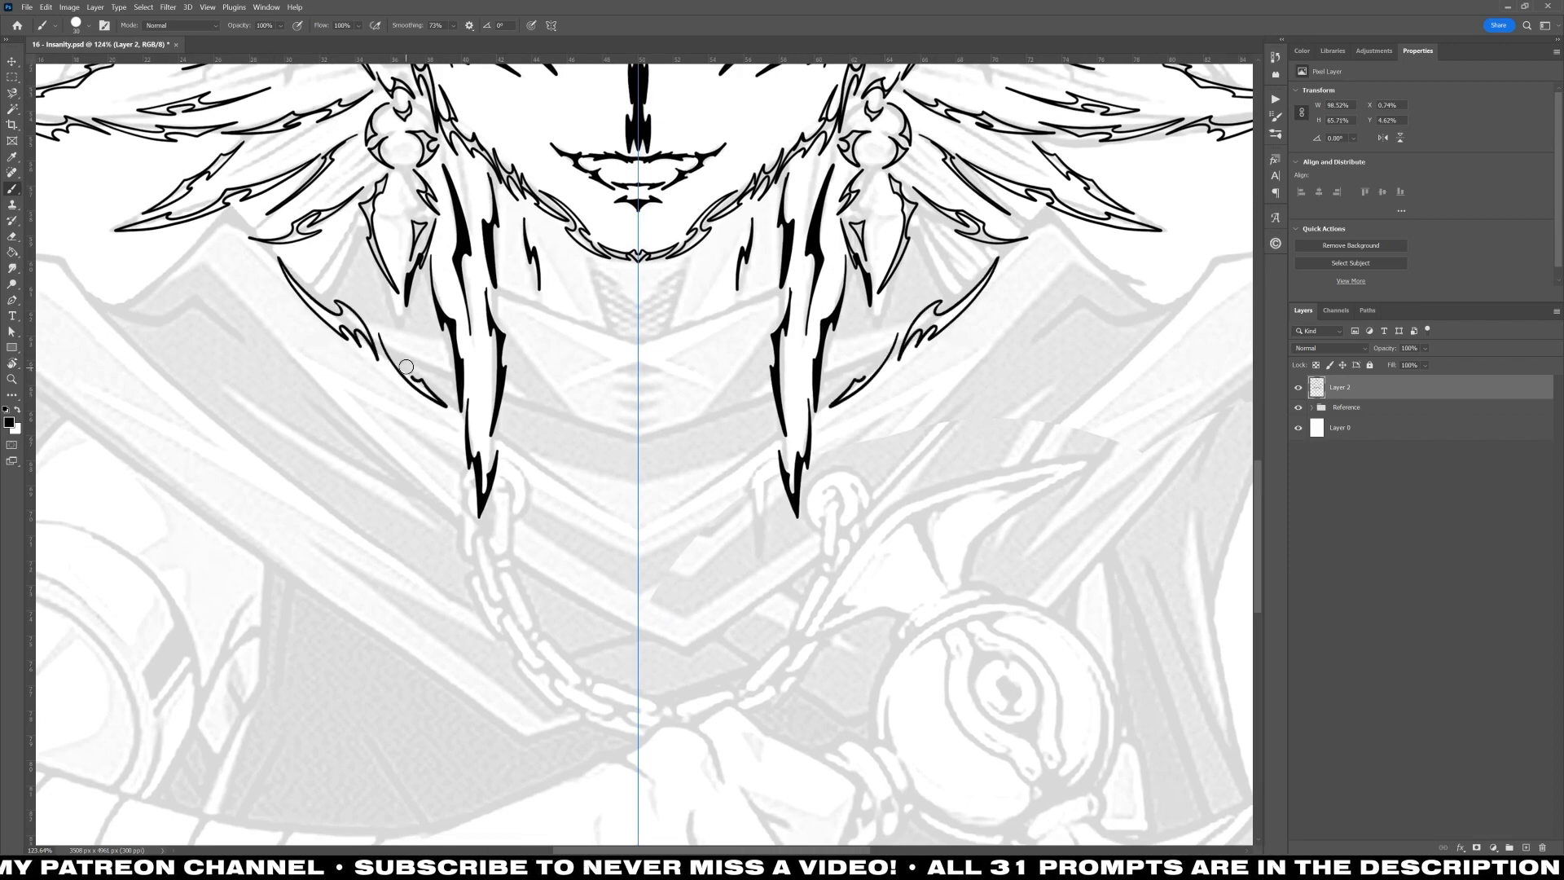
Step: Undo the inner collar's lower barb and redraw it as a slimmer mirrored barb beside the long lock
key(ctrl+z)
drag(401, 349, 446, 370)
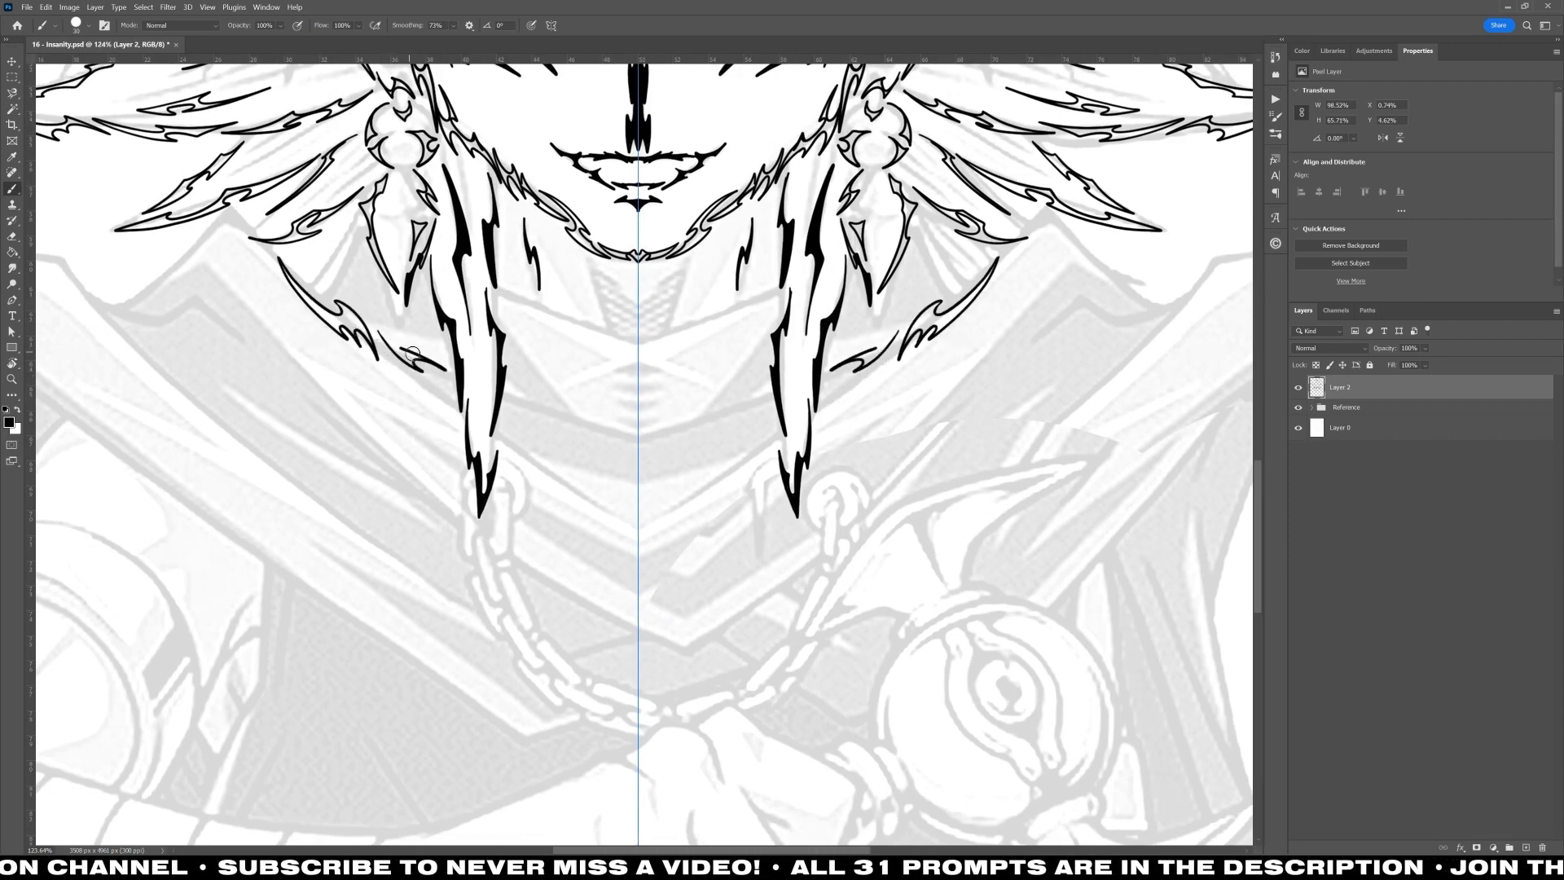
key(ctrl+z)
key(ctrl+z)
drag(381, 327, 447, 394)
drag(445, 394, 383, 339)
Step: Outline a second row of collar barbs running toward the lock tips, plus a mirrored V-shaped barb between the locks
drag(518, 469, 796, 495)
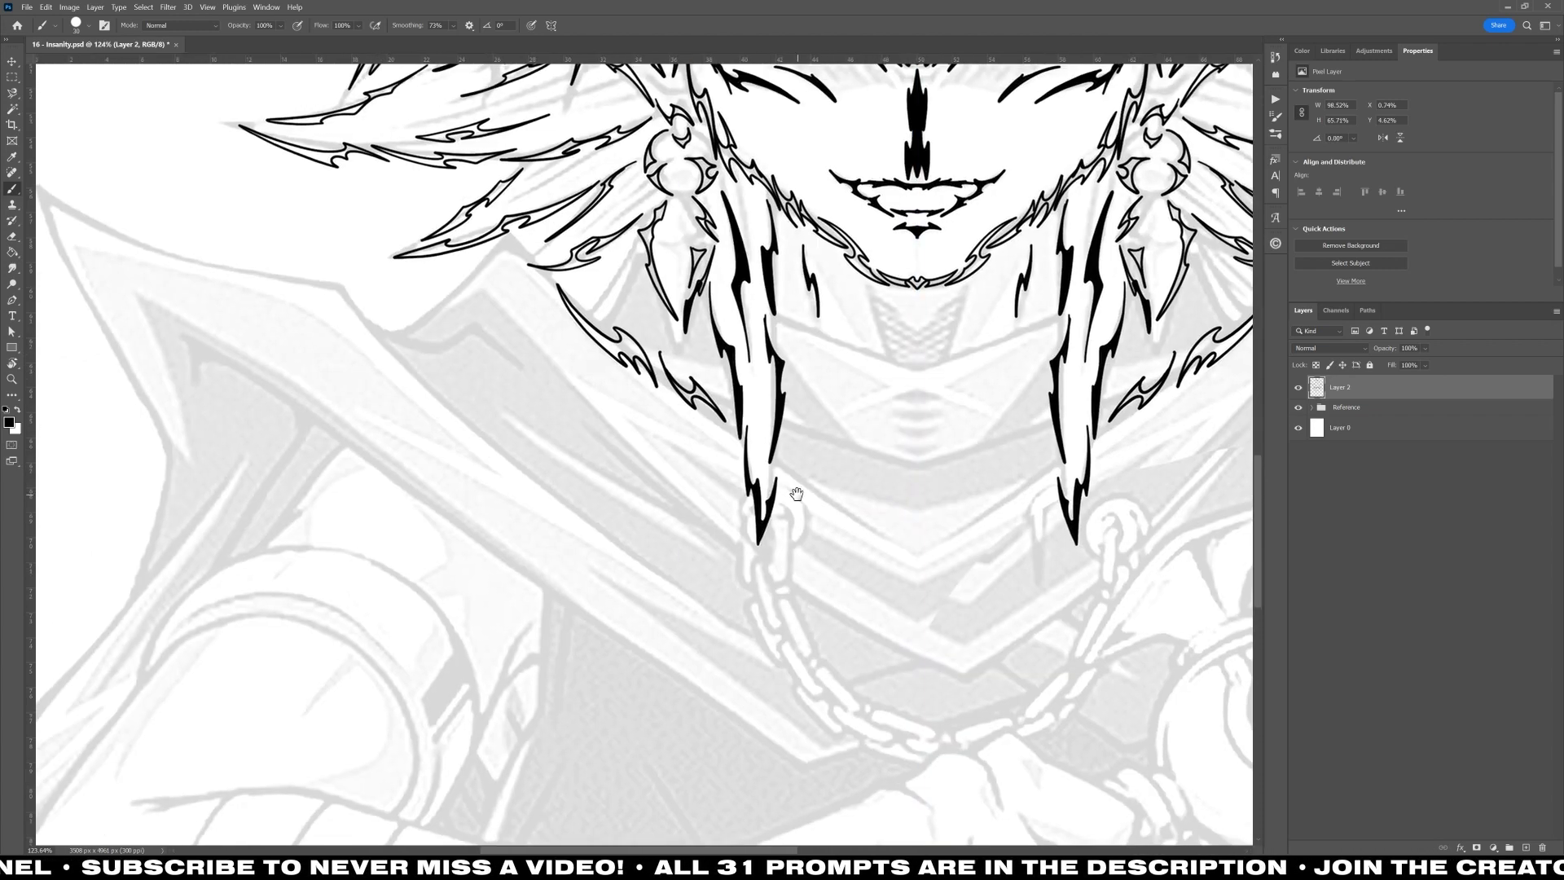
drag(518, 325, 730, 540)
drag(731, 539, 655, 460)
drag(753, 568, 463, 410)
drag(489, 302, 614, 396)
drag(614, 396, 490, 308)
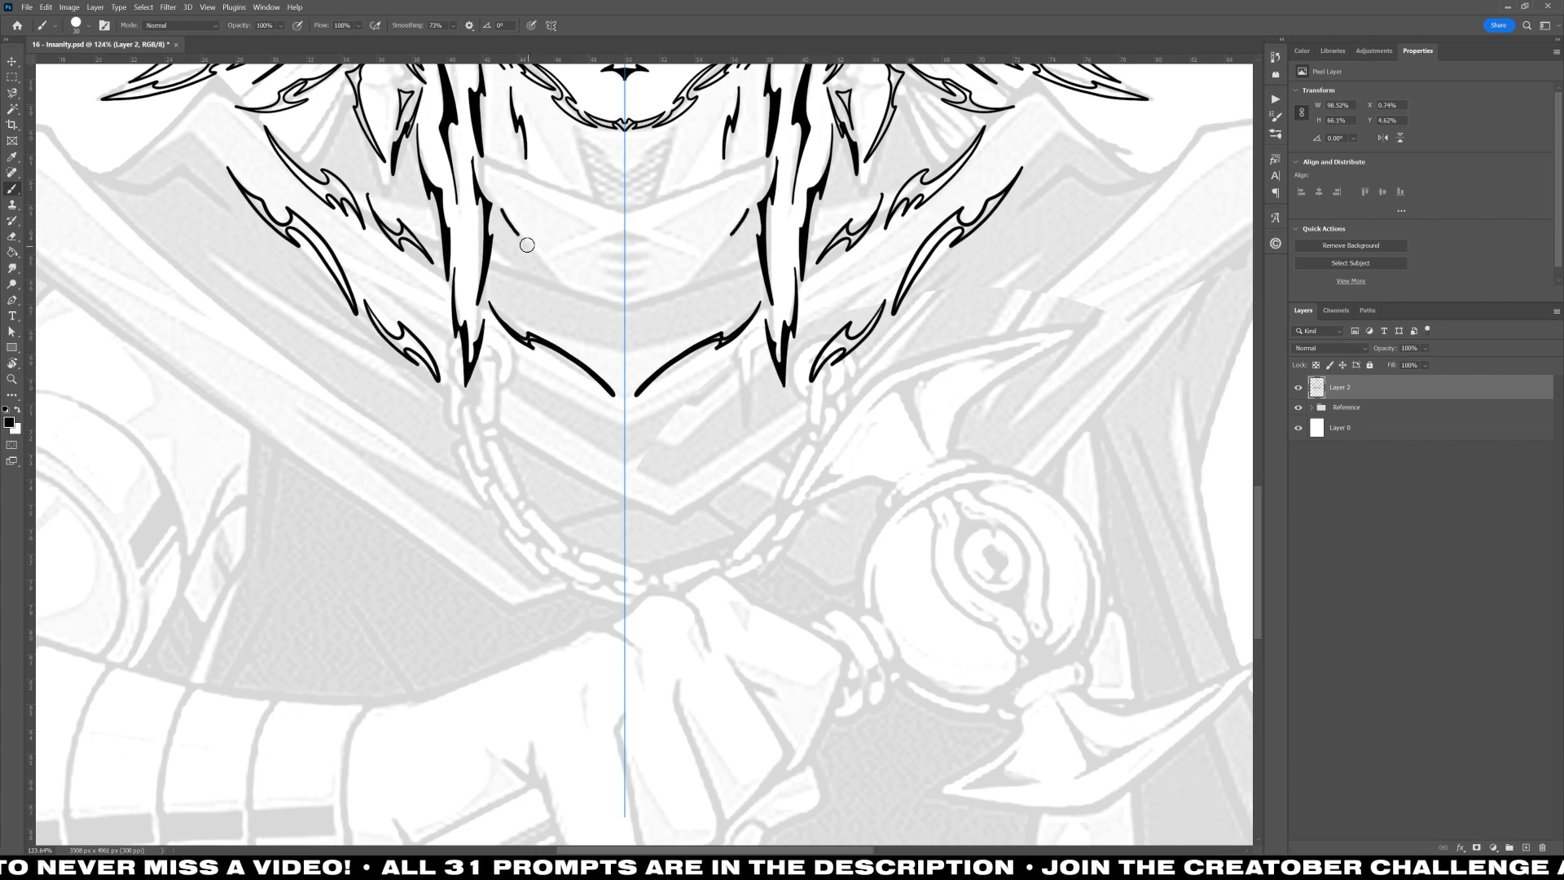
Step: Draw a small hooked barb on each side of the neck wrap, redoing the first stroke
drag(527, 245, 560, 285)
key(ctrl+z)
drag(503, 218, 559, 285)
drag(560, 285, 504, 218)
Step: Outline a curved, barbed neckline band that meets at the symmetry axis below the chin
drag(504, 165, 579, 193)
drag(563, 190, 625, 210)
drag(504, 166, 557, 193)
drag(558, 193, 627, 236)
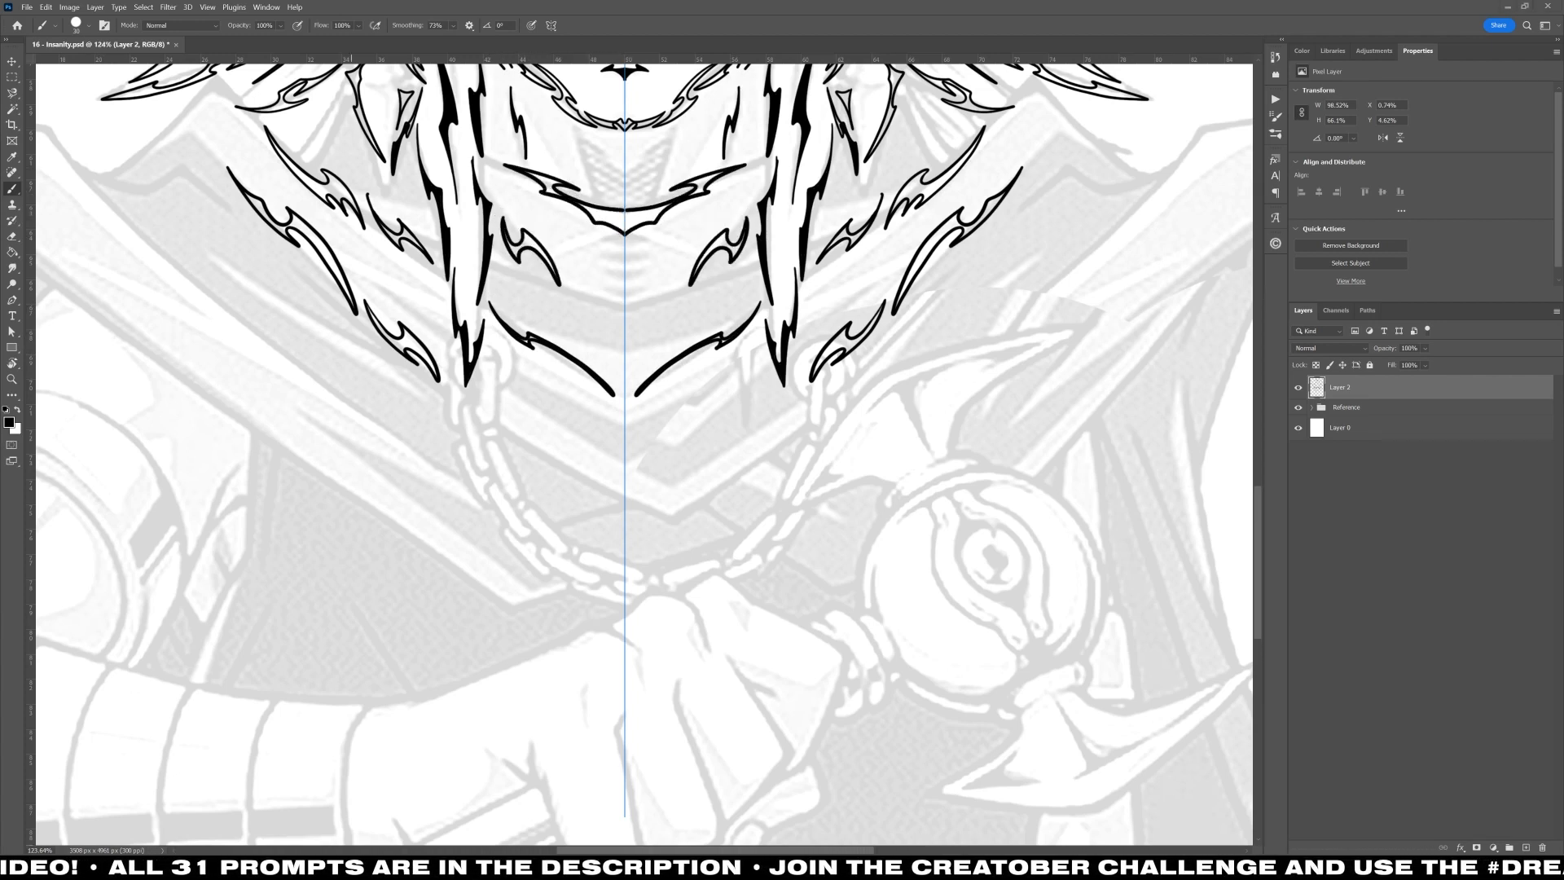
Step: Outline the lower central V of the collar and a mirrored row of outer barbs along the cloak fold
drag(494, 363, 626, 455)
mouse_move(123, 214)
mouse_down()
mouse_move(227, 326)
mouse_move(289, 363)
mouse_up()
drag(288, 363, 209, 303)
drag(124, 214, 397, 445)
drag(397, 446, 321, 383)
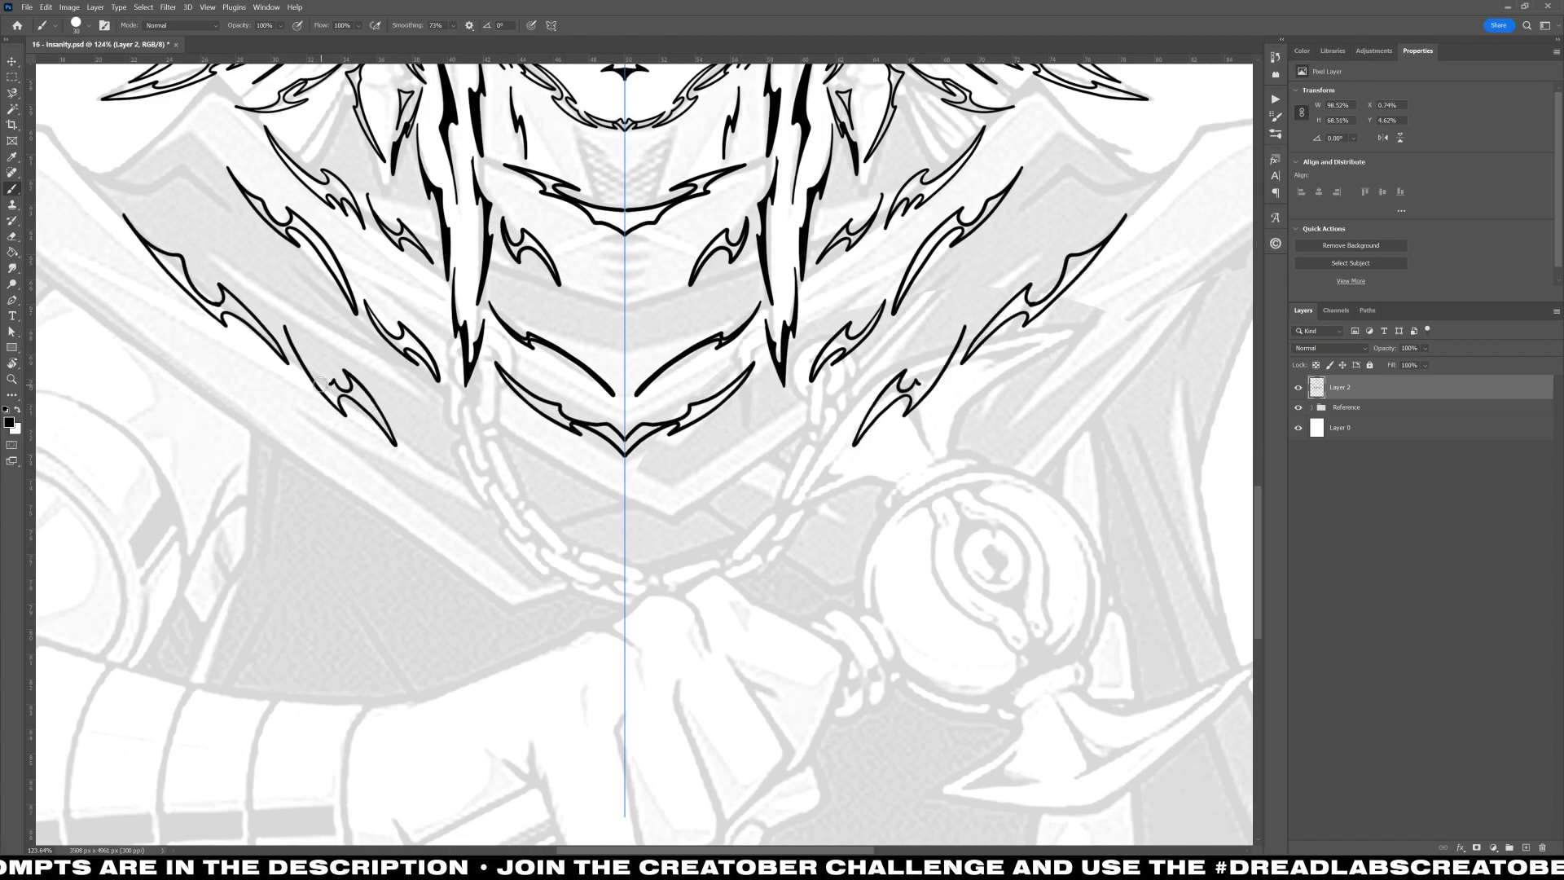
drag(284, 323, 321, 385)
Step: Extend the mirrored barbs along the cloak's lower edge from the shoulders to hooked tips above the hand
scroll(492, 430, down, 3)
drag(733, 122, 798, 562)
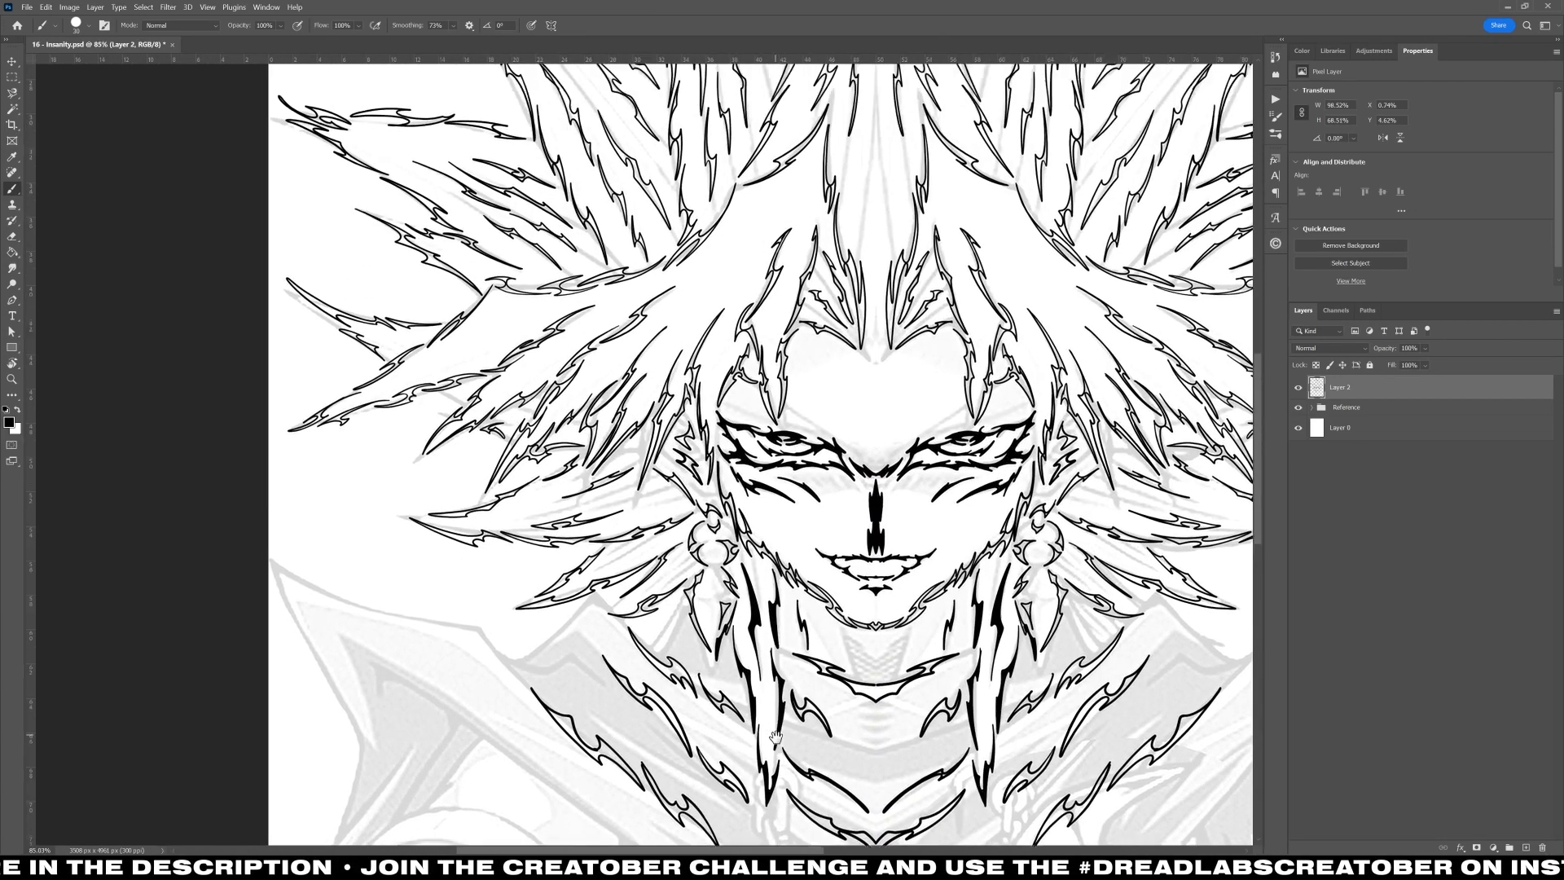
mouse_move(798, 162)
mouse_down()
mouse_move(865, 533)
mouse_move(775, 549)
mouse_move(1098, 562)
mouse_up()
scroll(776, 548, down, 8)
drag(664, 329, 874, 474)
drag(819, 418, 509, 312)
mouse_move(709, 367)
mouse_down()
mouse_move(851, 461)
mouse_move(796, 415)
mouse_up()
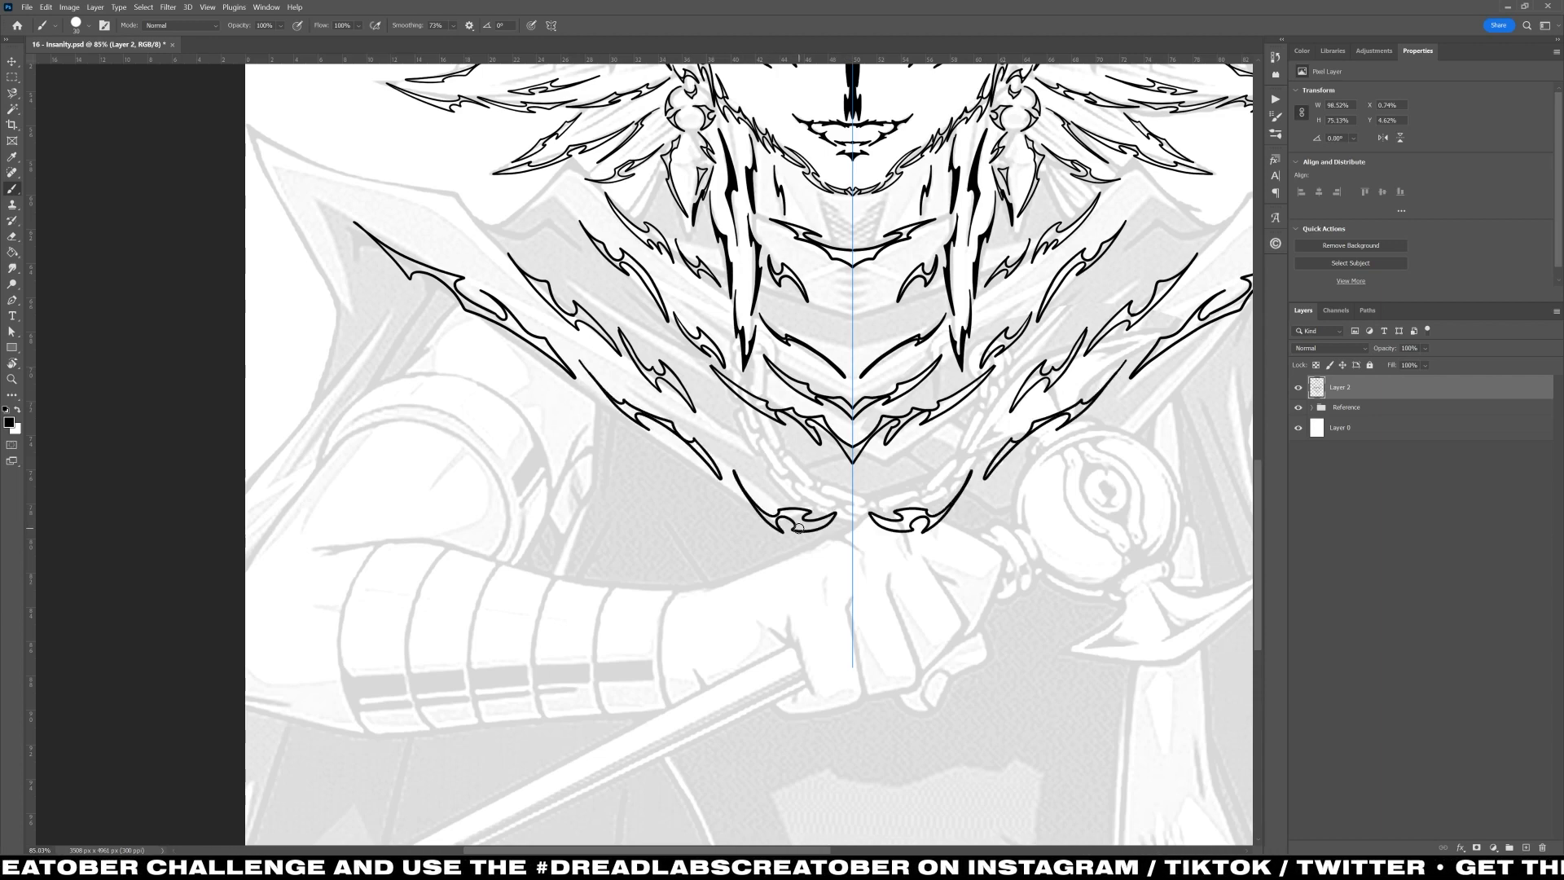
key(ctrl+z)
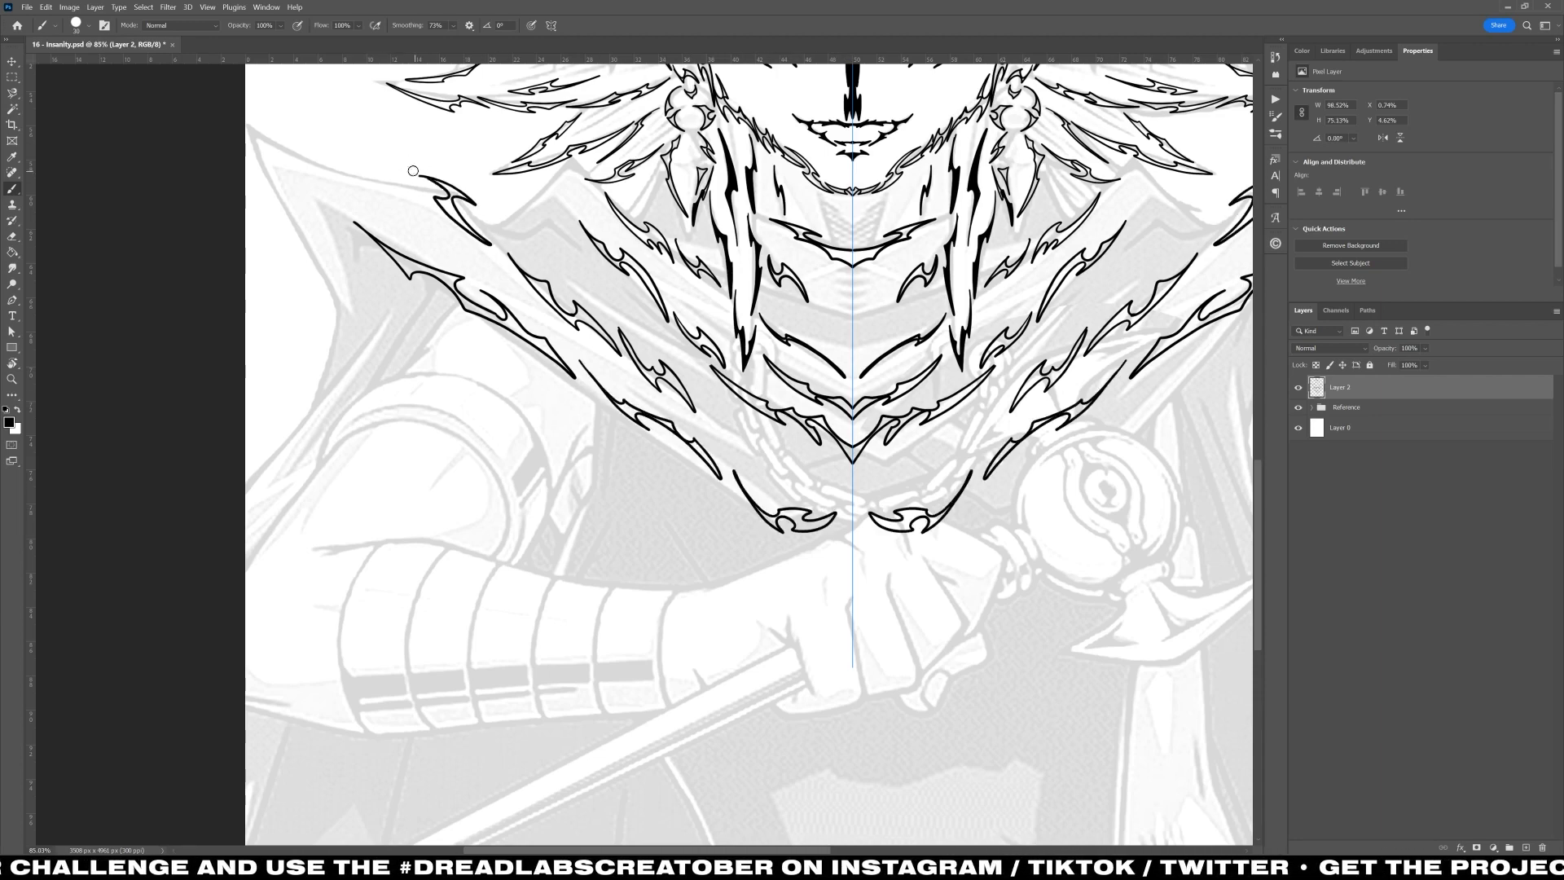
Step: Erase the overshooting line at the tip of the upper shoulder barb
scroll(413, 170, up, 5)
key(e)
drag(588, 280, 505, 281)
key(b)
drag(354, 198, 485, 268)
drag(461, 260, 566, 291)
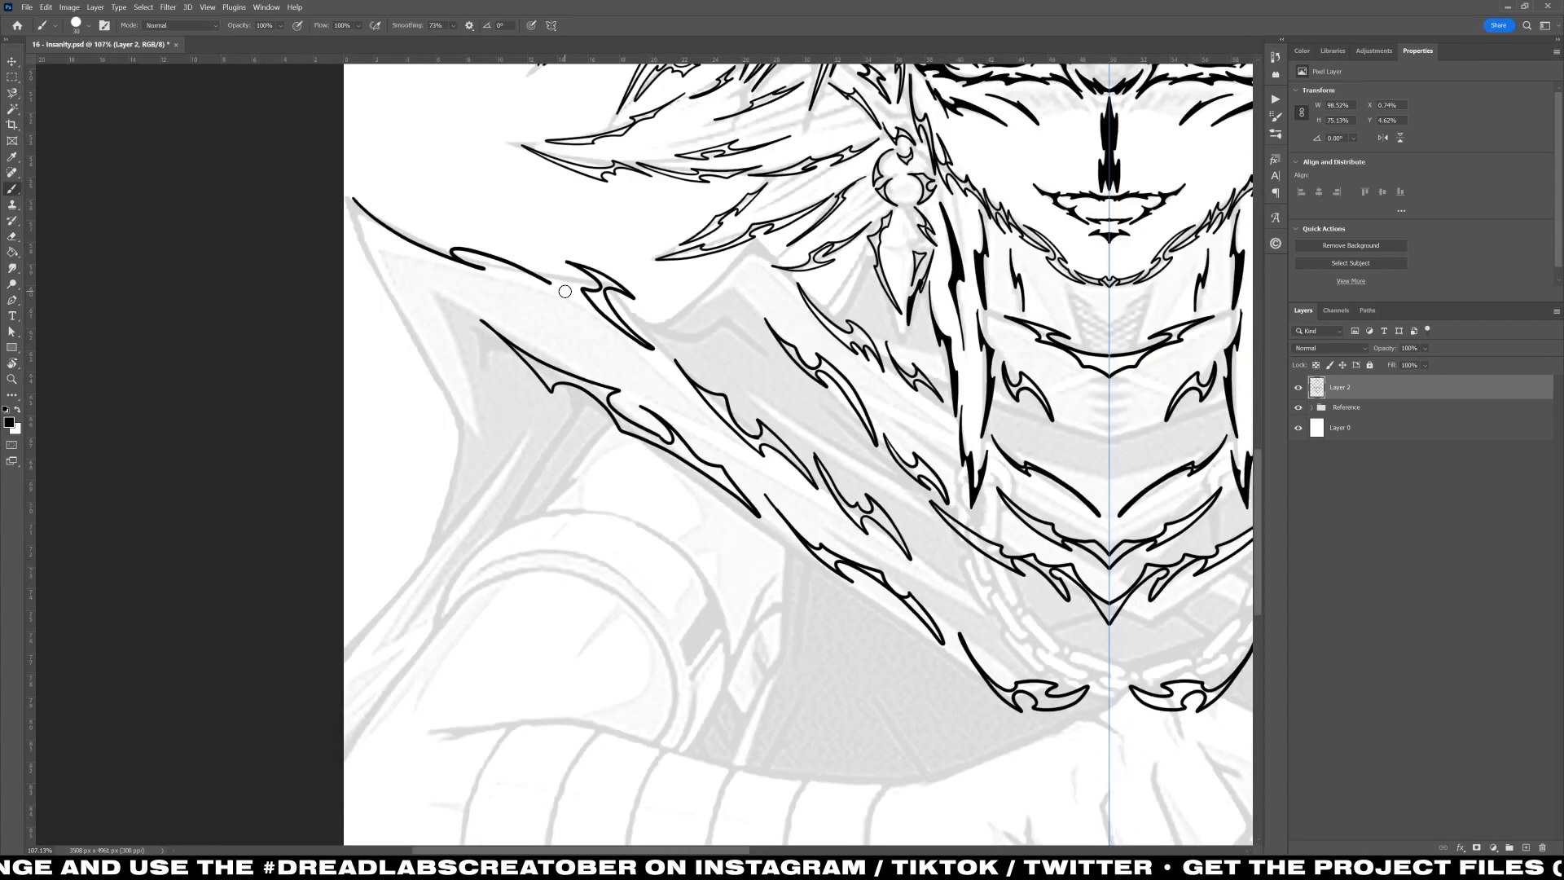
key(ctrl+z)
key(ctrl+z)
key(ctrl+z)
key(ctrl+z)
key(ctrl+z)
Step: Outline the cloak's pointed shoulder tip and outer edge with mirrored barbs, cleaning up the lower barb's line joins
drag(350, 193, 473, 263)
drag(472, 263, 458, 243)
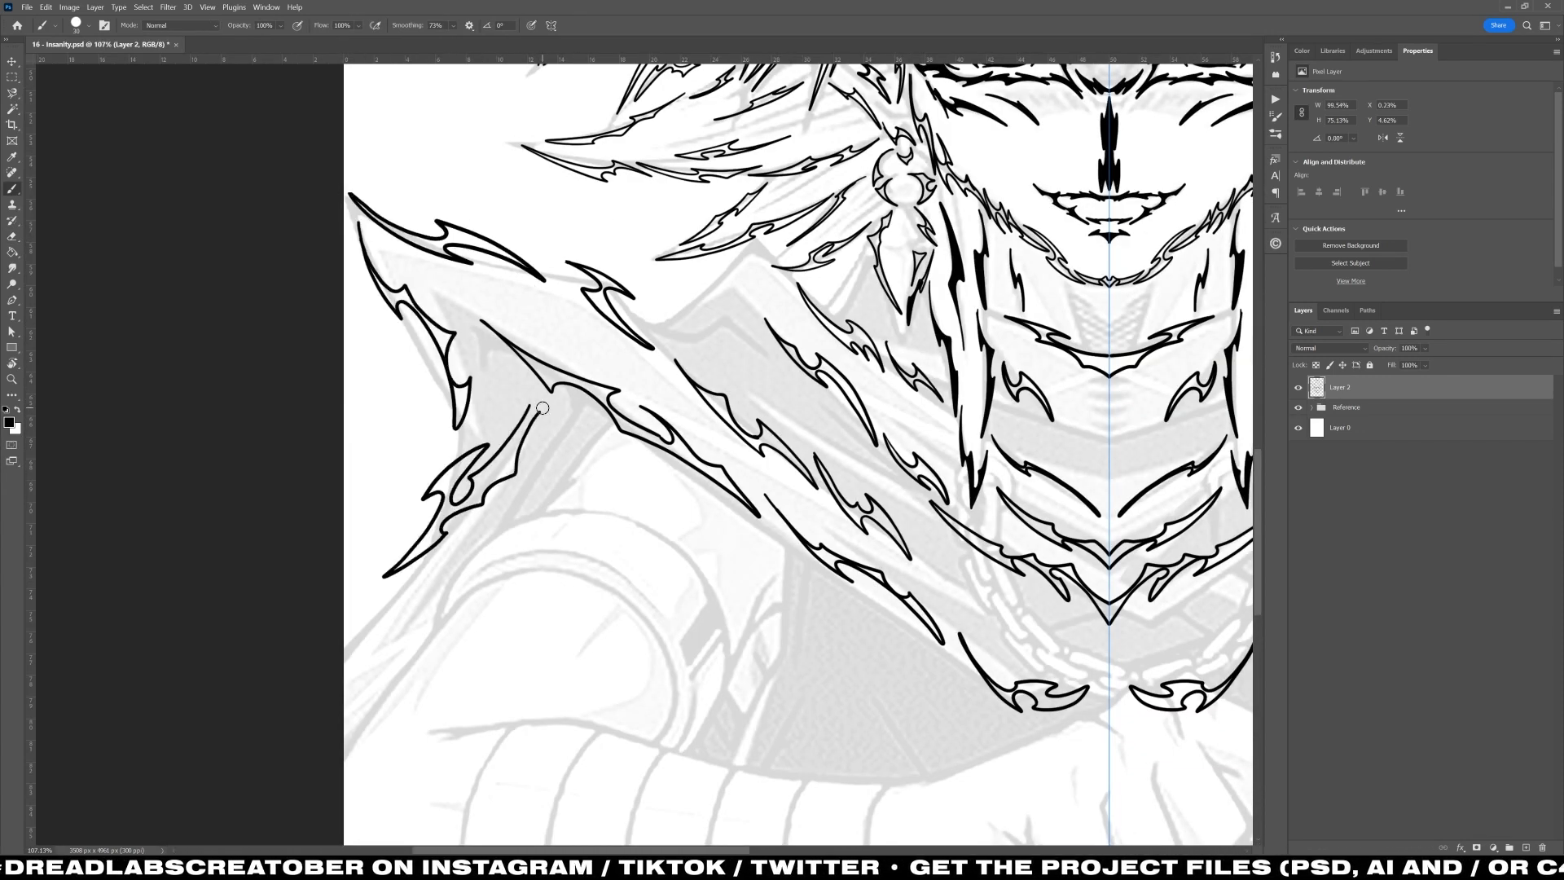
key(e)
drag(541, 410, 513, 474)
key(b)
mouse_move(505, 478)
mouse_down()
mouse_move(510, 442)
mouse_move(495, 478)
mouse_up()
Step: Check the line art without the Reference group, and draw additional small barbs inside the shoulder cloak folds
drag(659, 577, 489, 369)
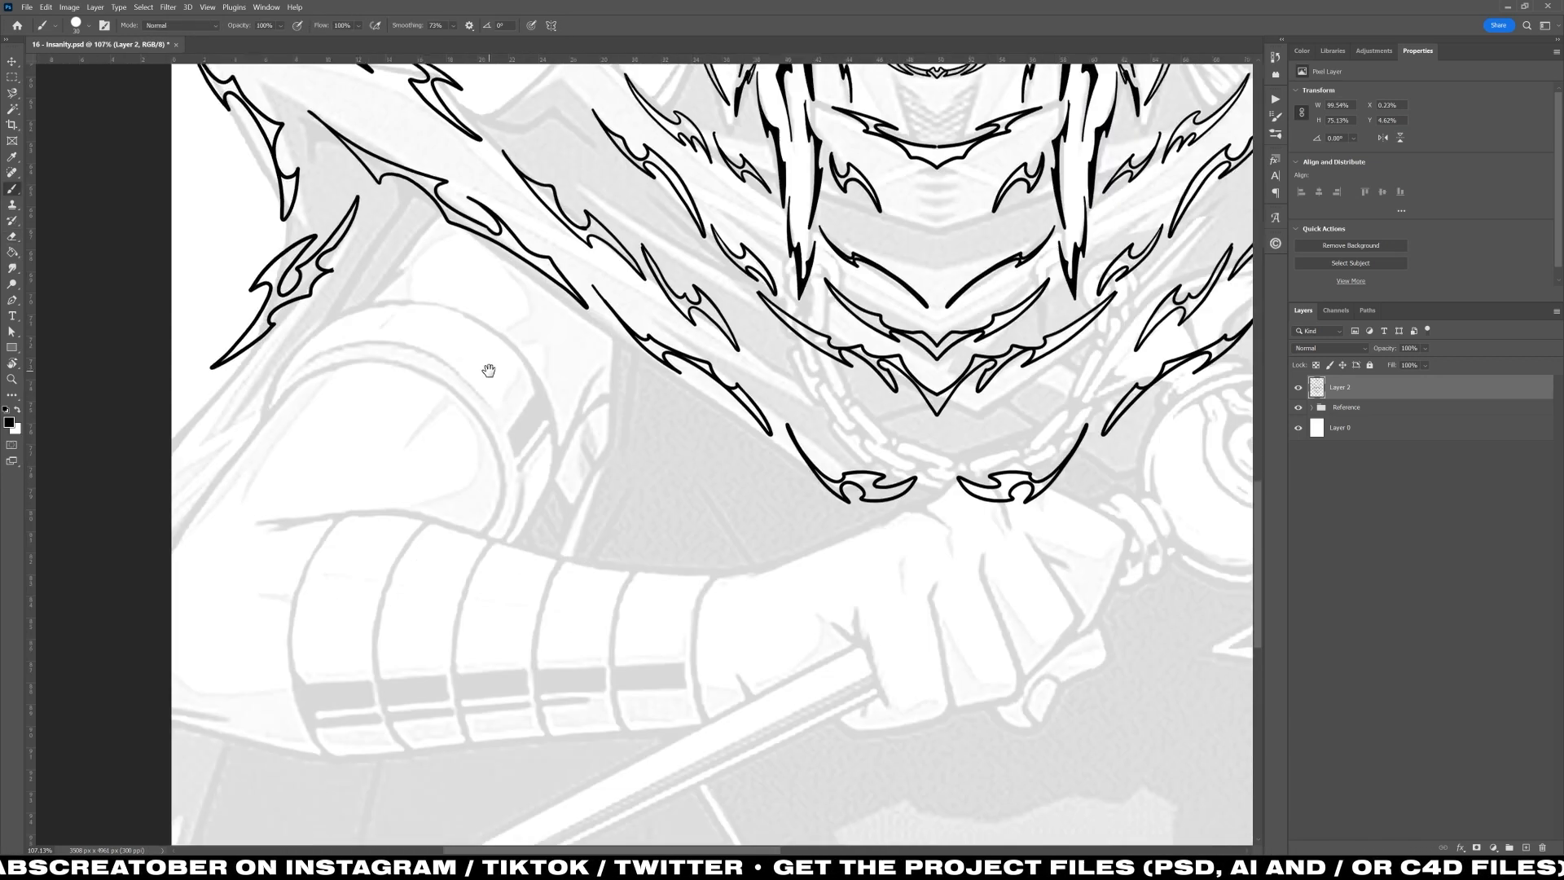
drag(642, 408, 564, 407)
click(1299, 409)
click(1299, 408)
drag(567, 338, 648, 338)
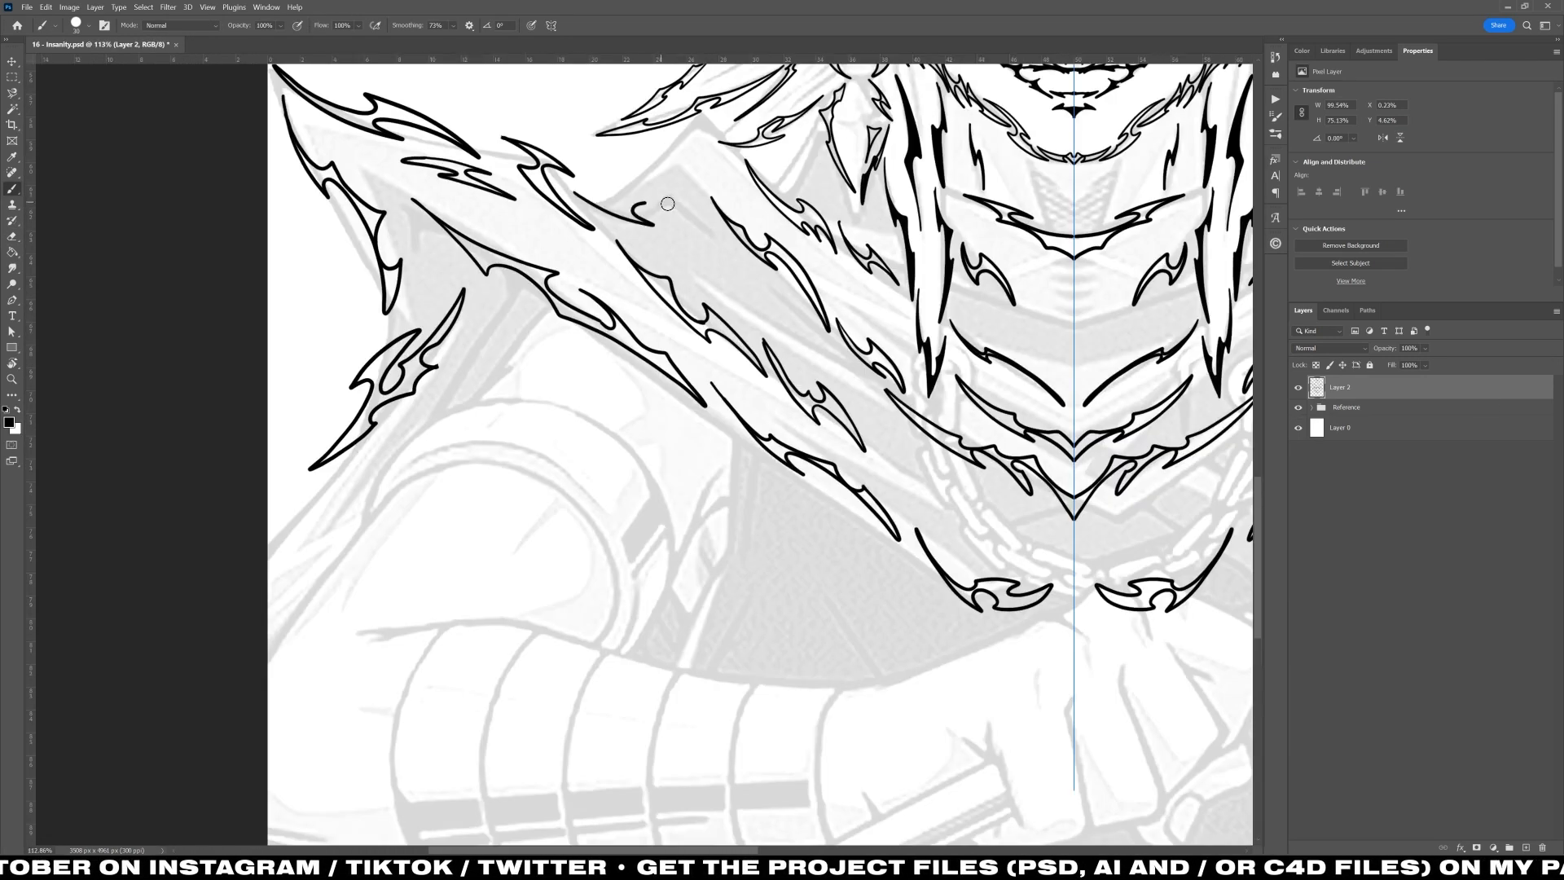
drag(771, 261, 814, 261)
drag(708, 283, 771, 311)
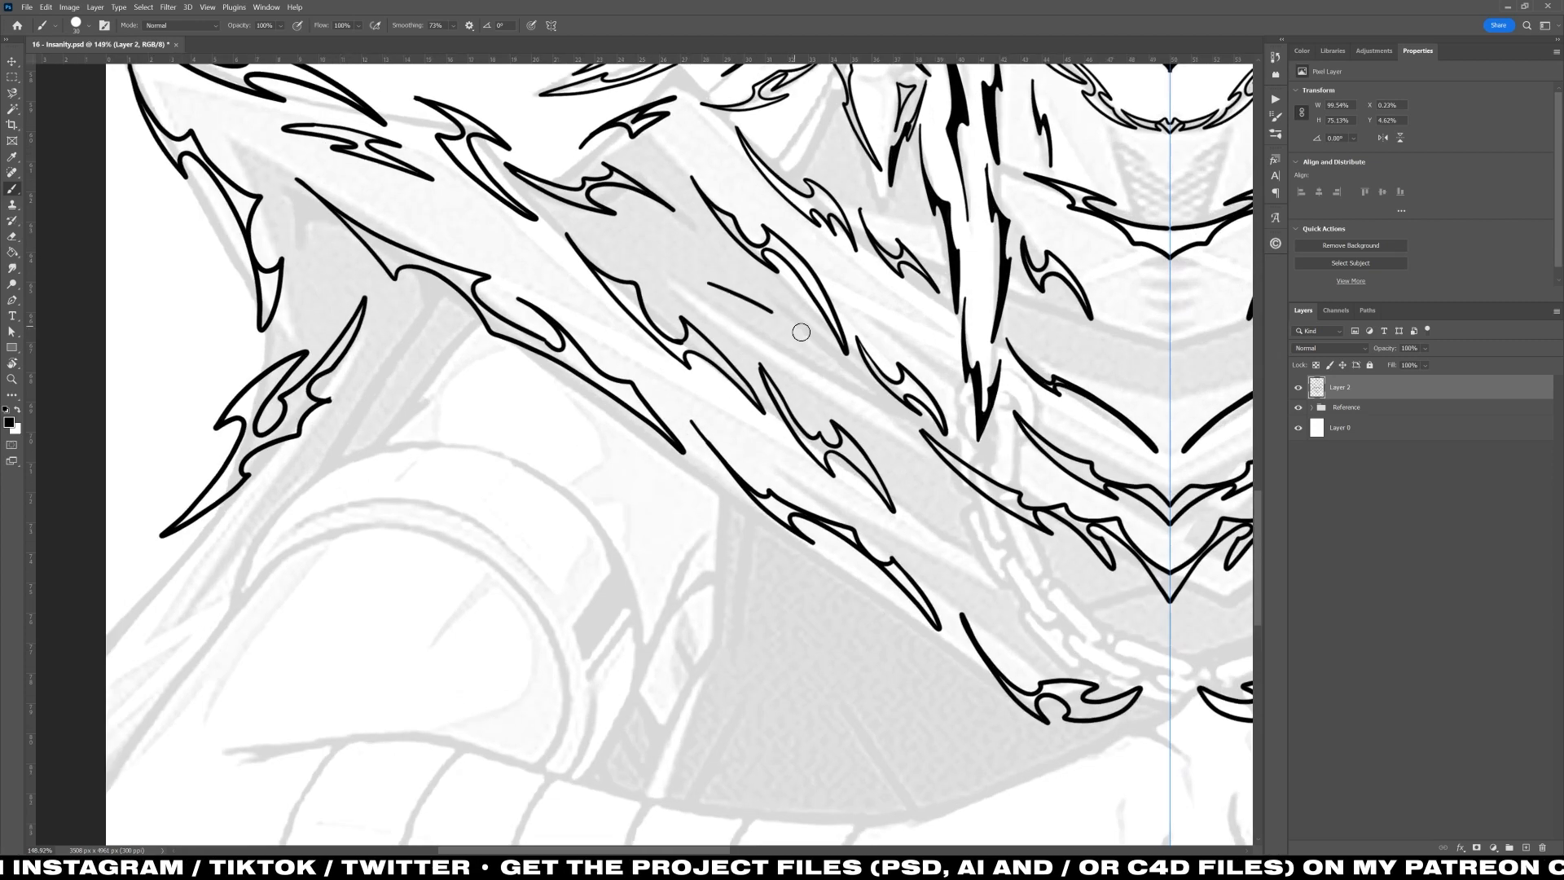
Step: Add a mirrored inner barb beside the cloak's outer fold above the arm, and review the whole drawing
drag(943, 518, 618, 431)
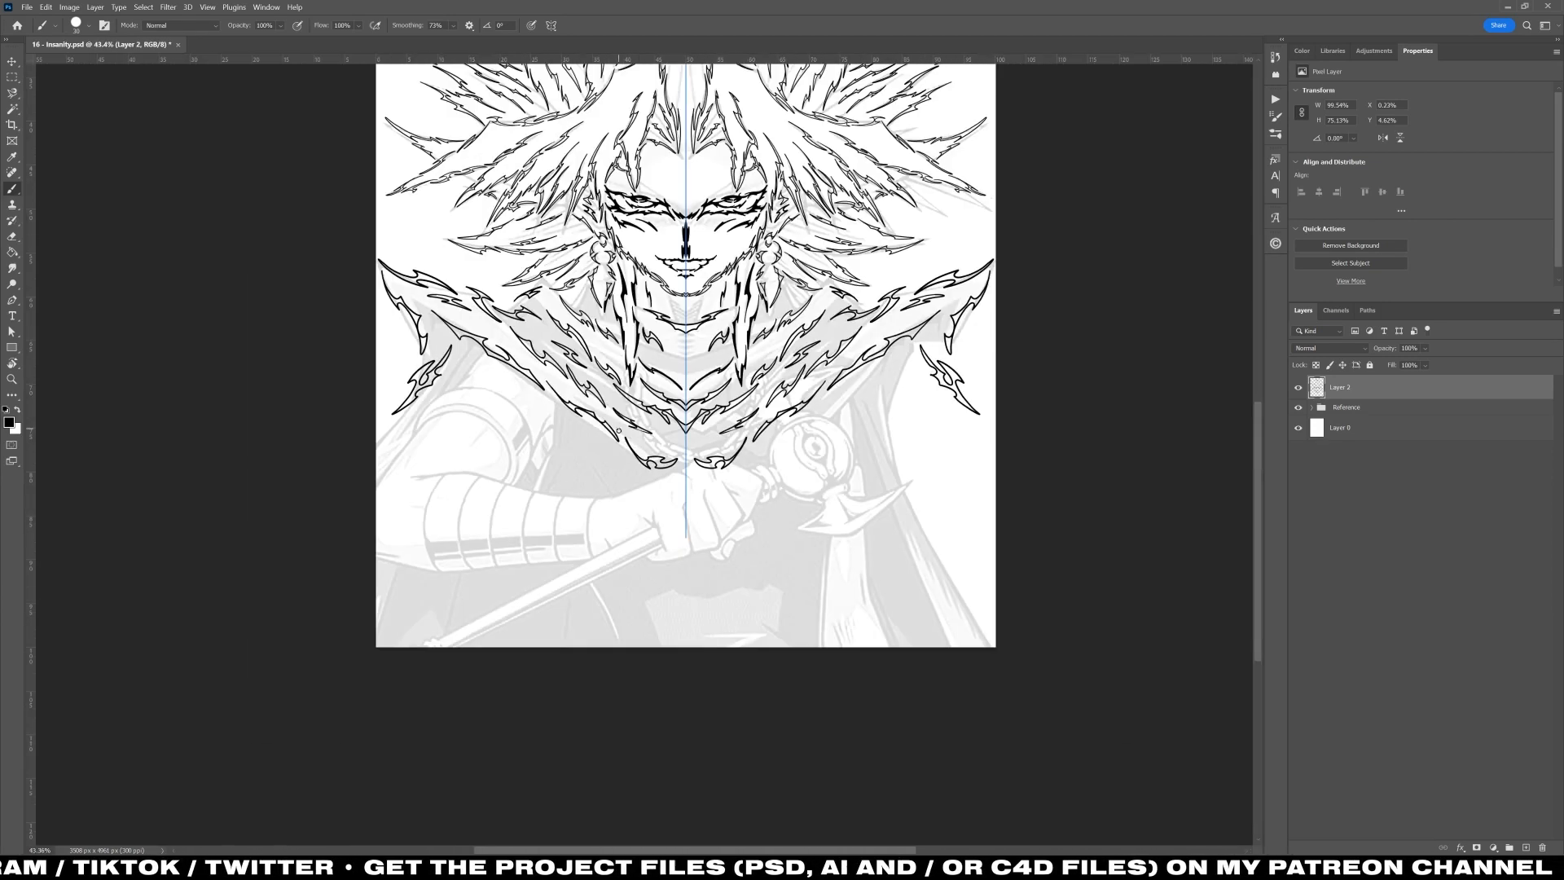
drag(482, 382, 569, 257)
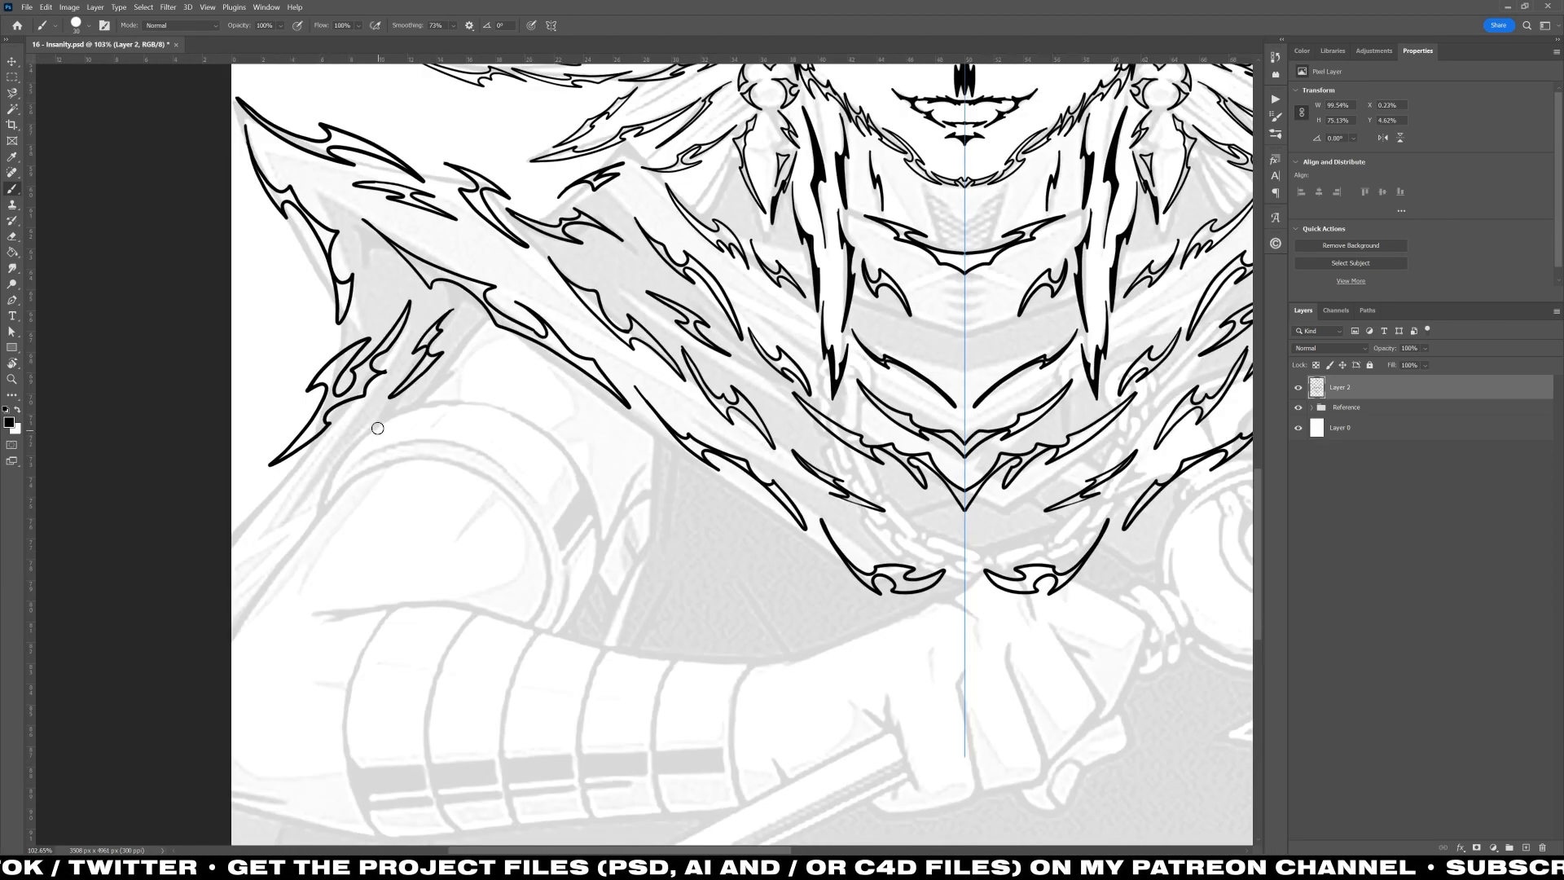
key(ctrl+minus)
key(ctrl+0)
key(v)
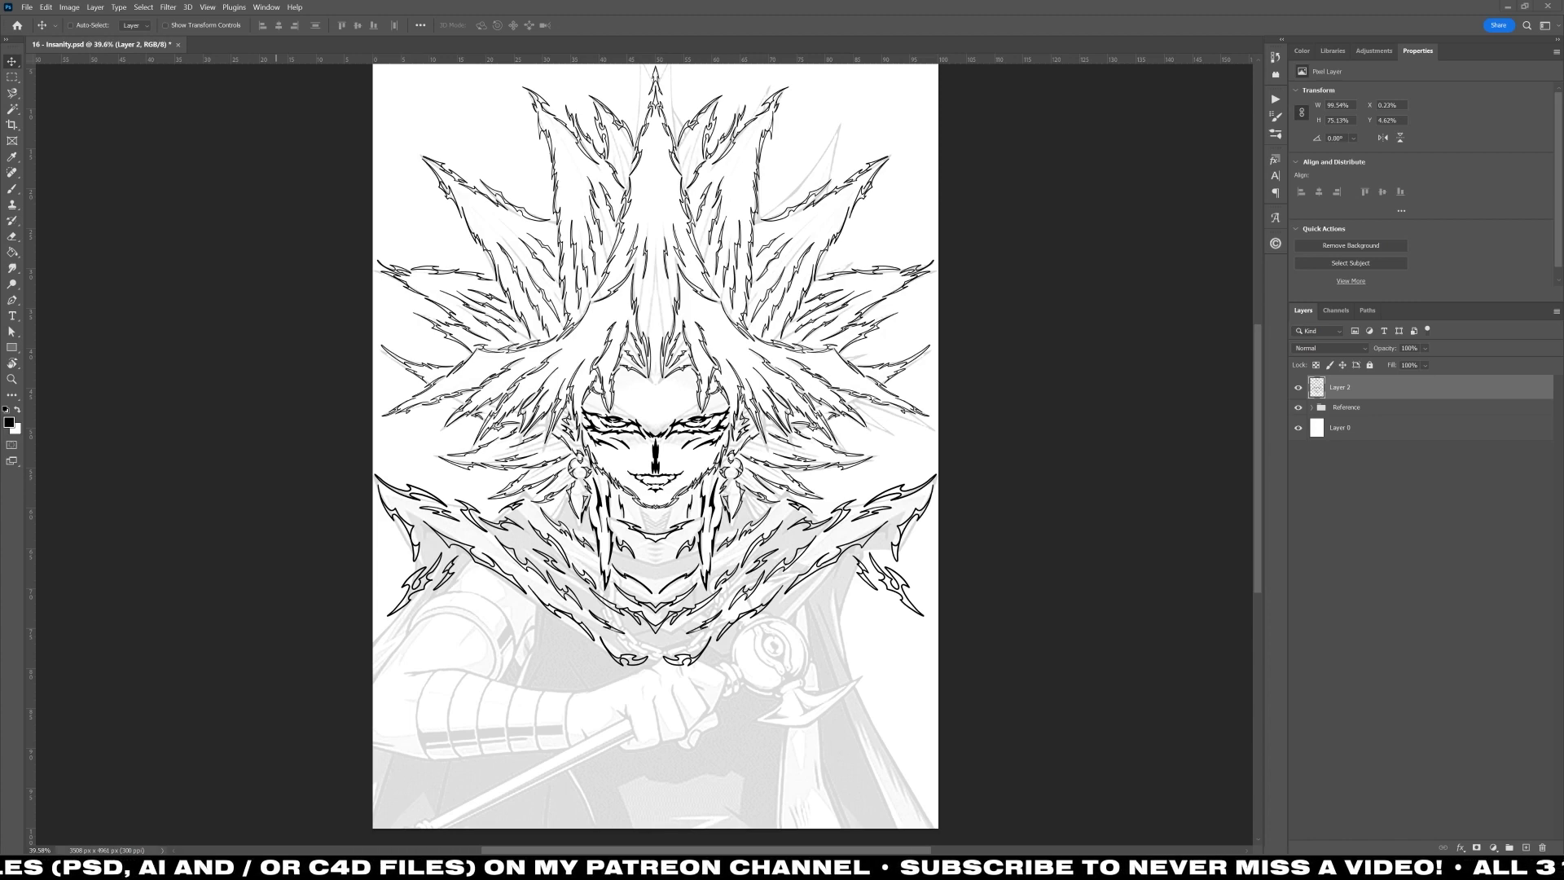
Step: Fill the background of a line-art copy white and add a black Solid Color fill layer beneath it, keeping the eyes white
key(g)
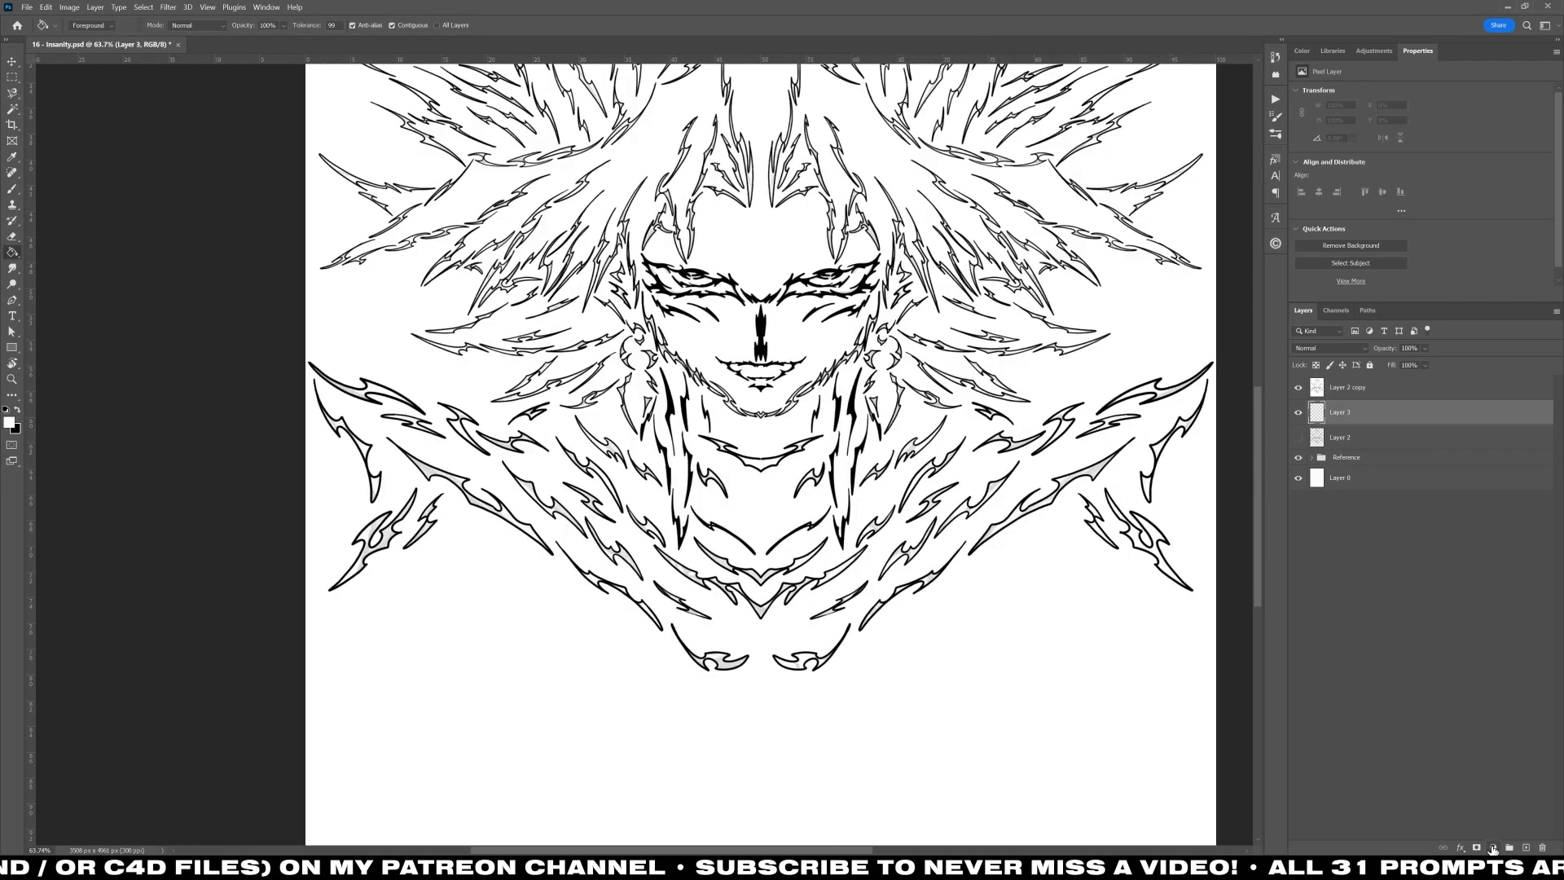
click(1492, 849)
key(Return)
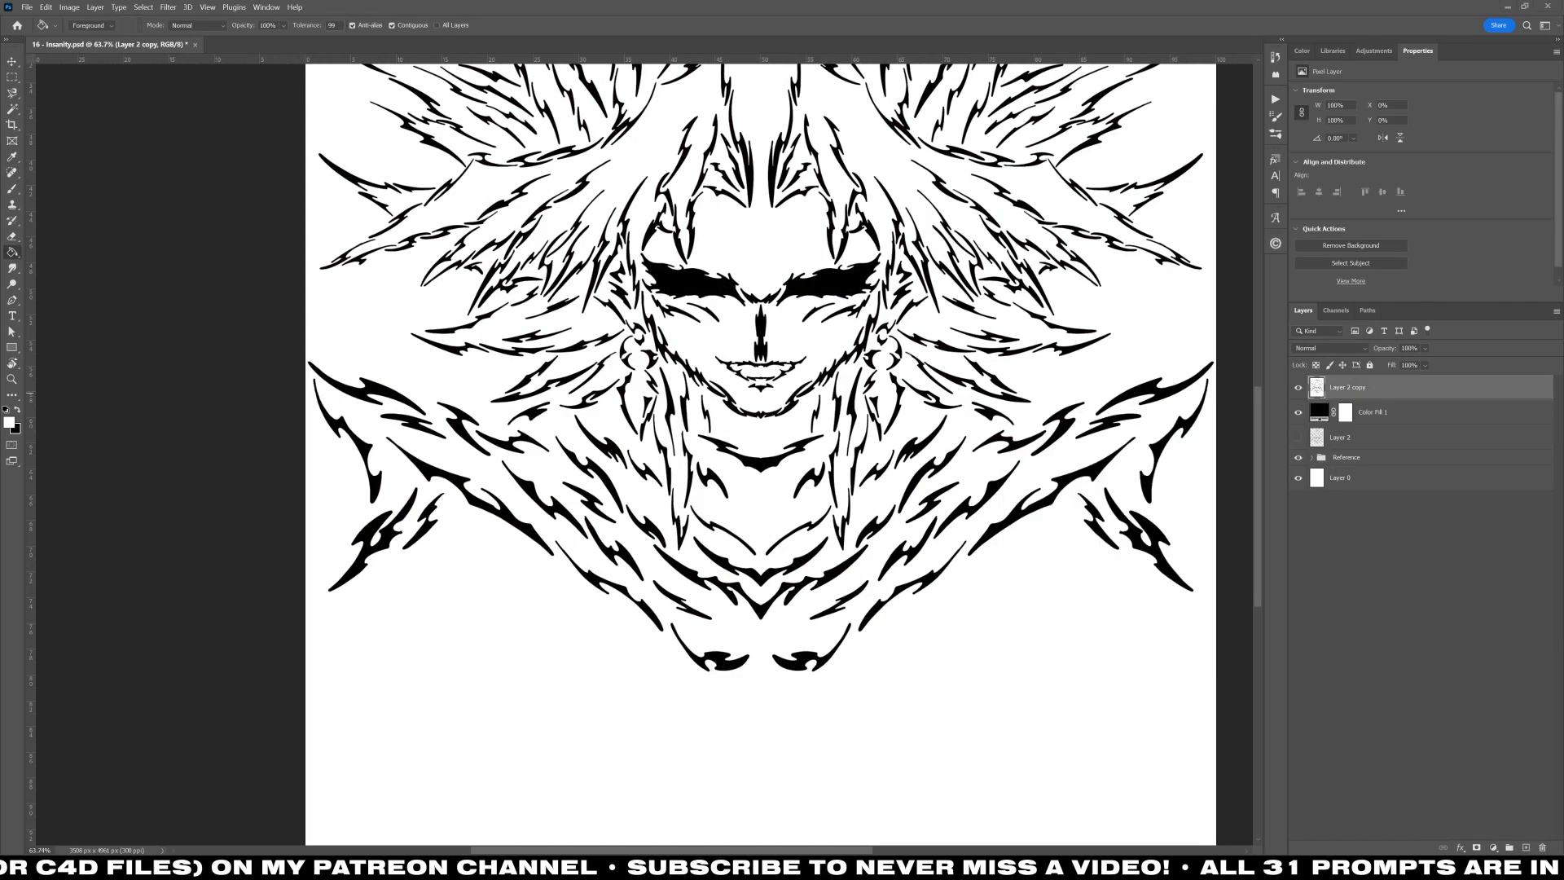
key(ctrl+z)
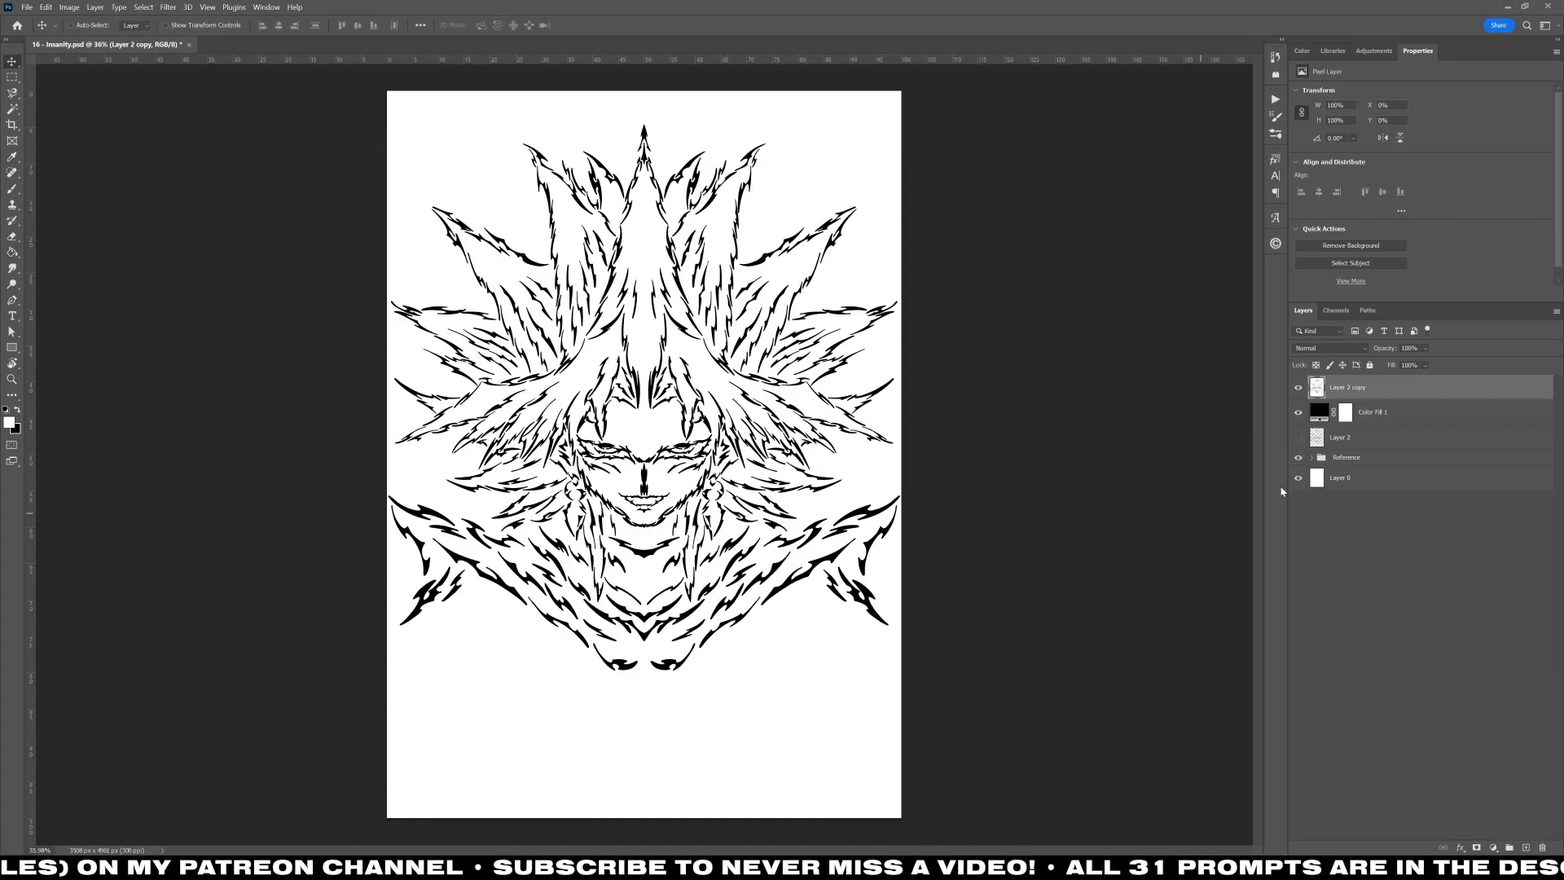
Step: Convert Layer 2 copy and Color Fill 1 into one smart object named Marik
shift+click(1373, 411)
right_click(1373, 411)
click(1345, 476)
double_click(1348, 387)
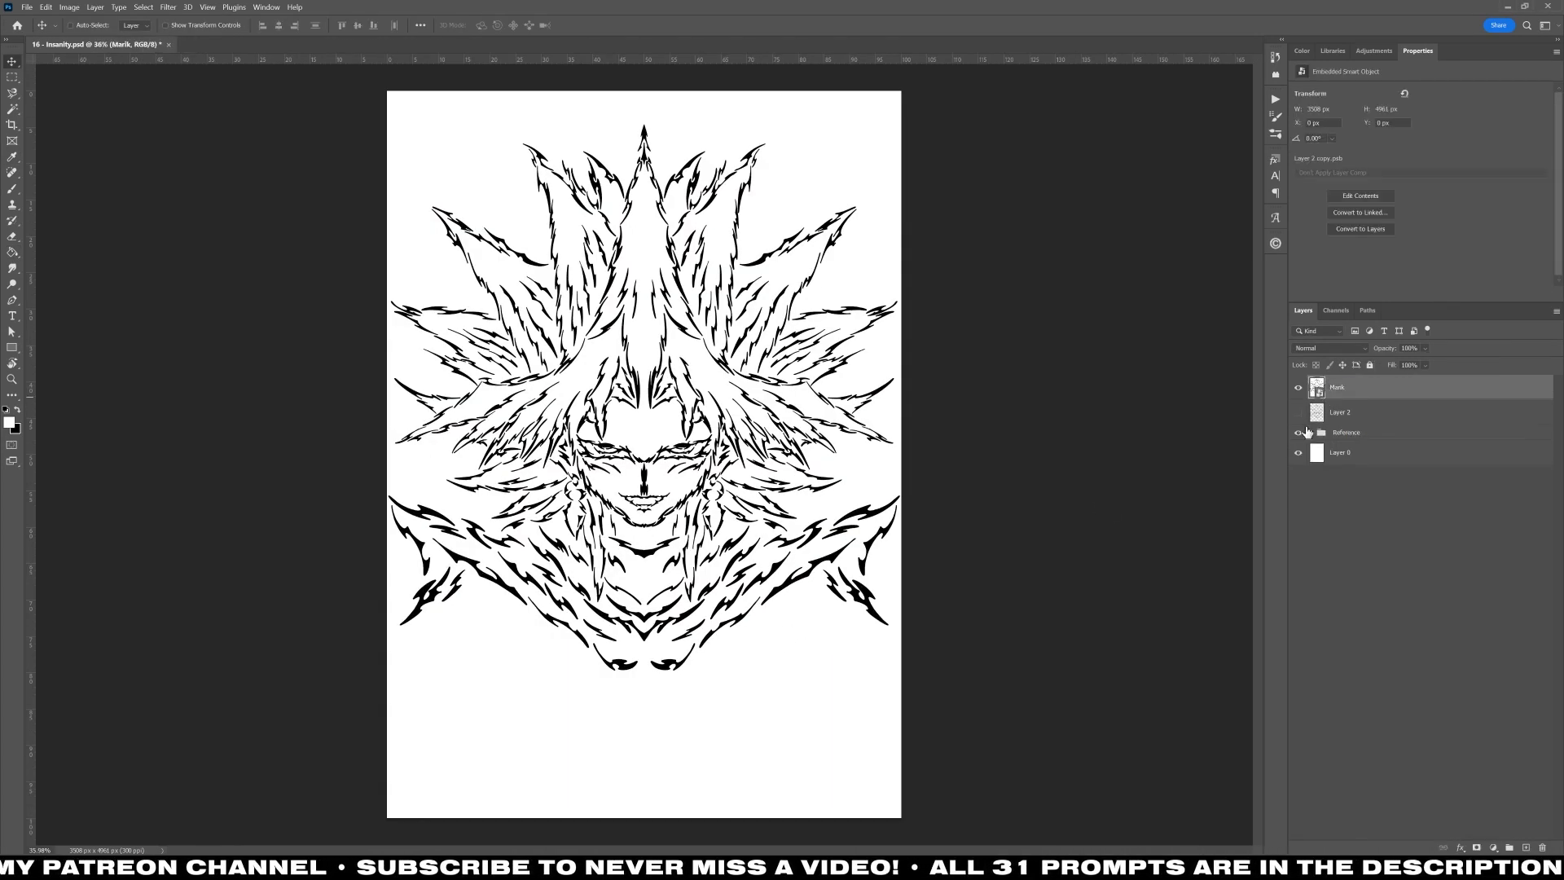
Step: Hide the Reference group and enlarge the Marik smart object beyond the canvas edges
click(1298, 431)
key(ctrl+t)
key(Return)
Step: Apply a Mezzotint smart filter to the Marik smart object, choosing a type that gives short horizontal streaks
click(168, 7)
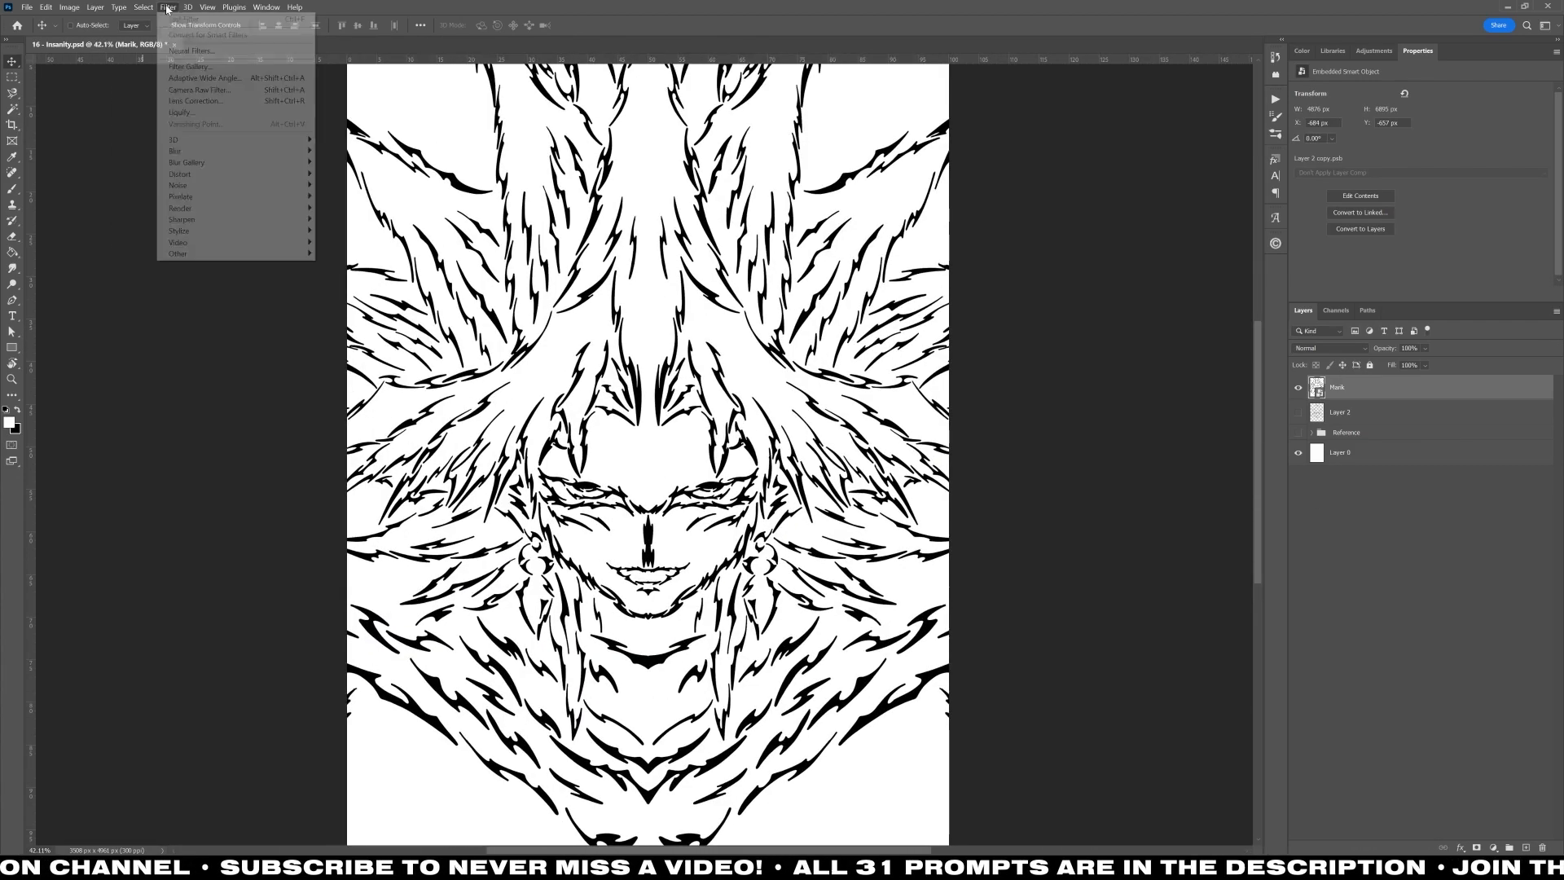
mouse_move(180, 196)
click(334, 242)
click(727, 413)
click(724, 500)
click(708, 395)
key(Down)
key(Down)
key(Return)
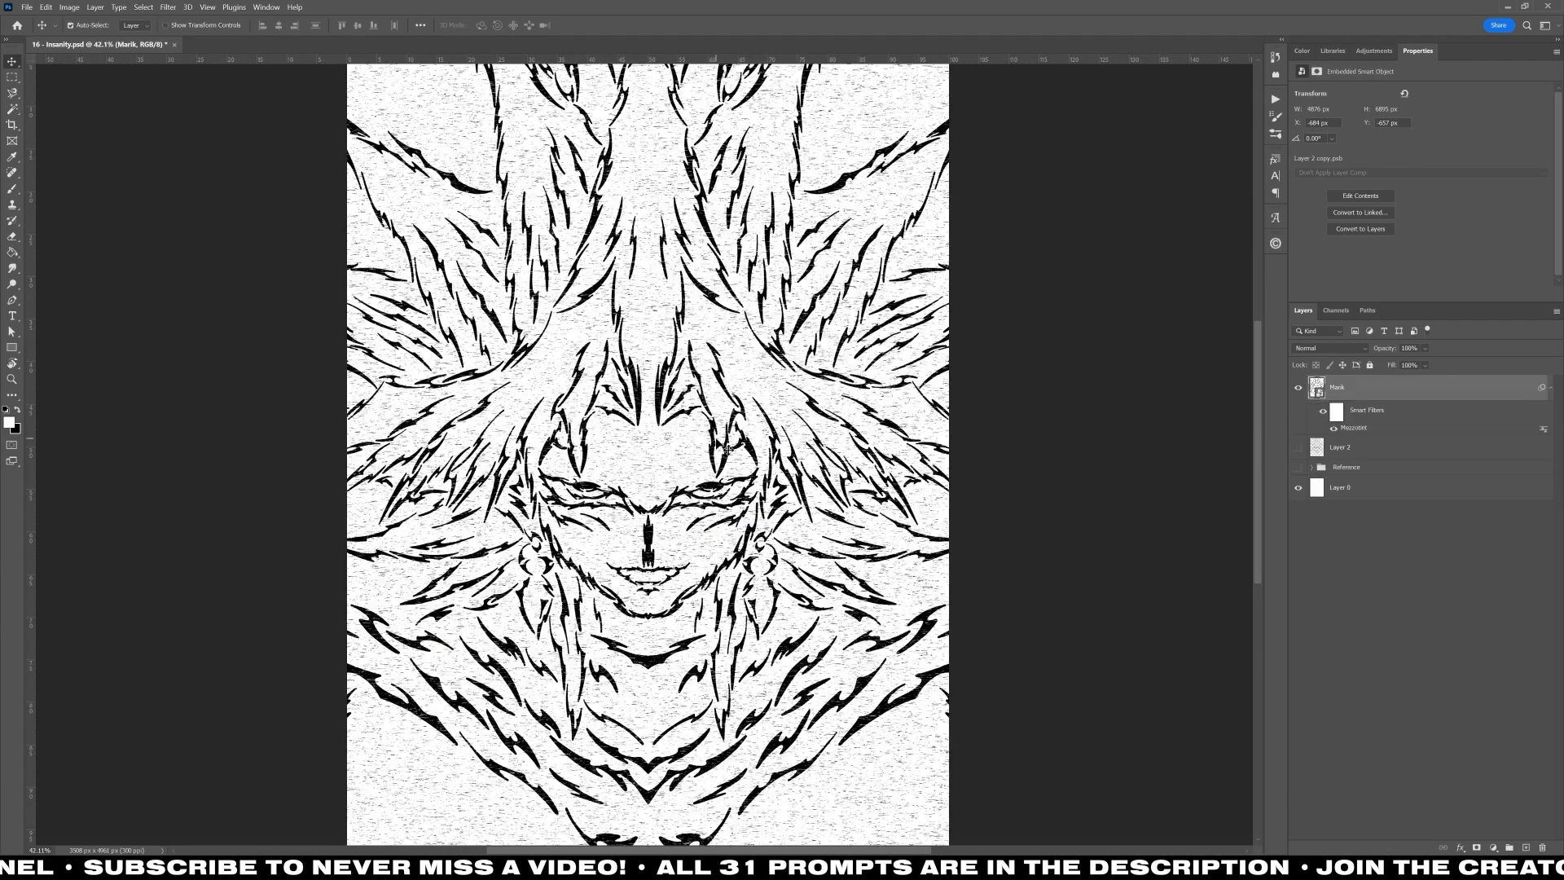
Step: Undo the Mezzotint filter on the Marik smart object and apply a Mosaic filter with a cell size of 10
key(ctrl+z)
key(ctrl+0)
click(168, 8)
click(334, 254)
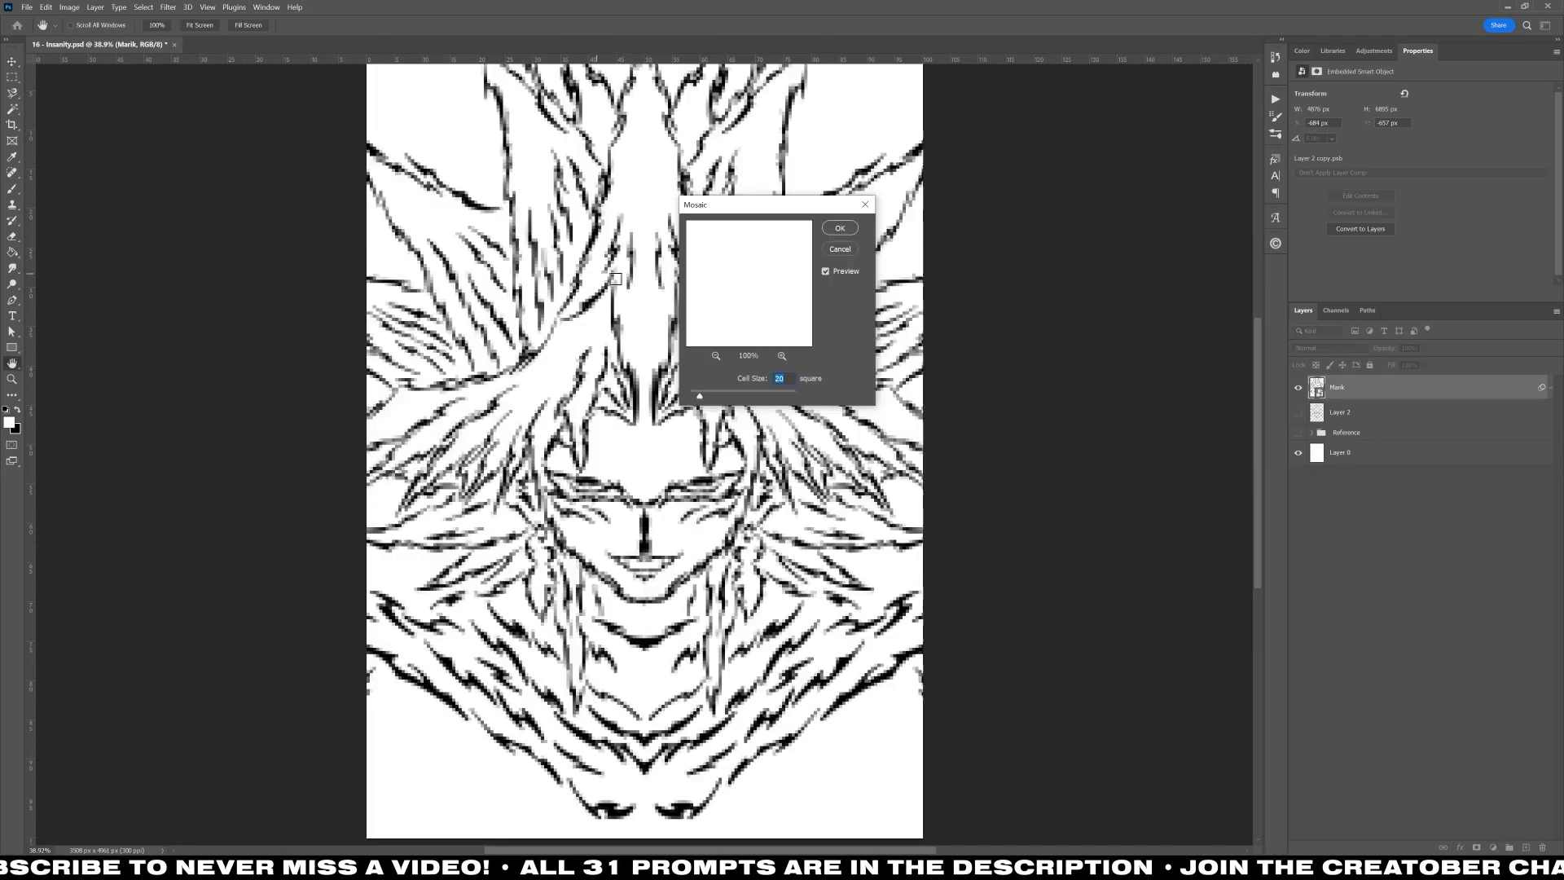
text(10)
key(Return)
Step: Add a Threshold adjustment to the Marik smart object to turn the mosaic into hard black-and-white pixels
click(69, 7)
mouse_move(84, 34)
click(211, 194)
key(Return)
scroll(585, 638, up, 5)
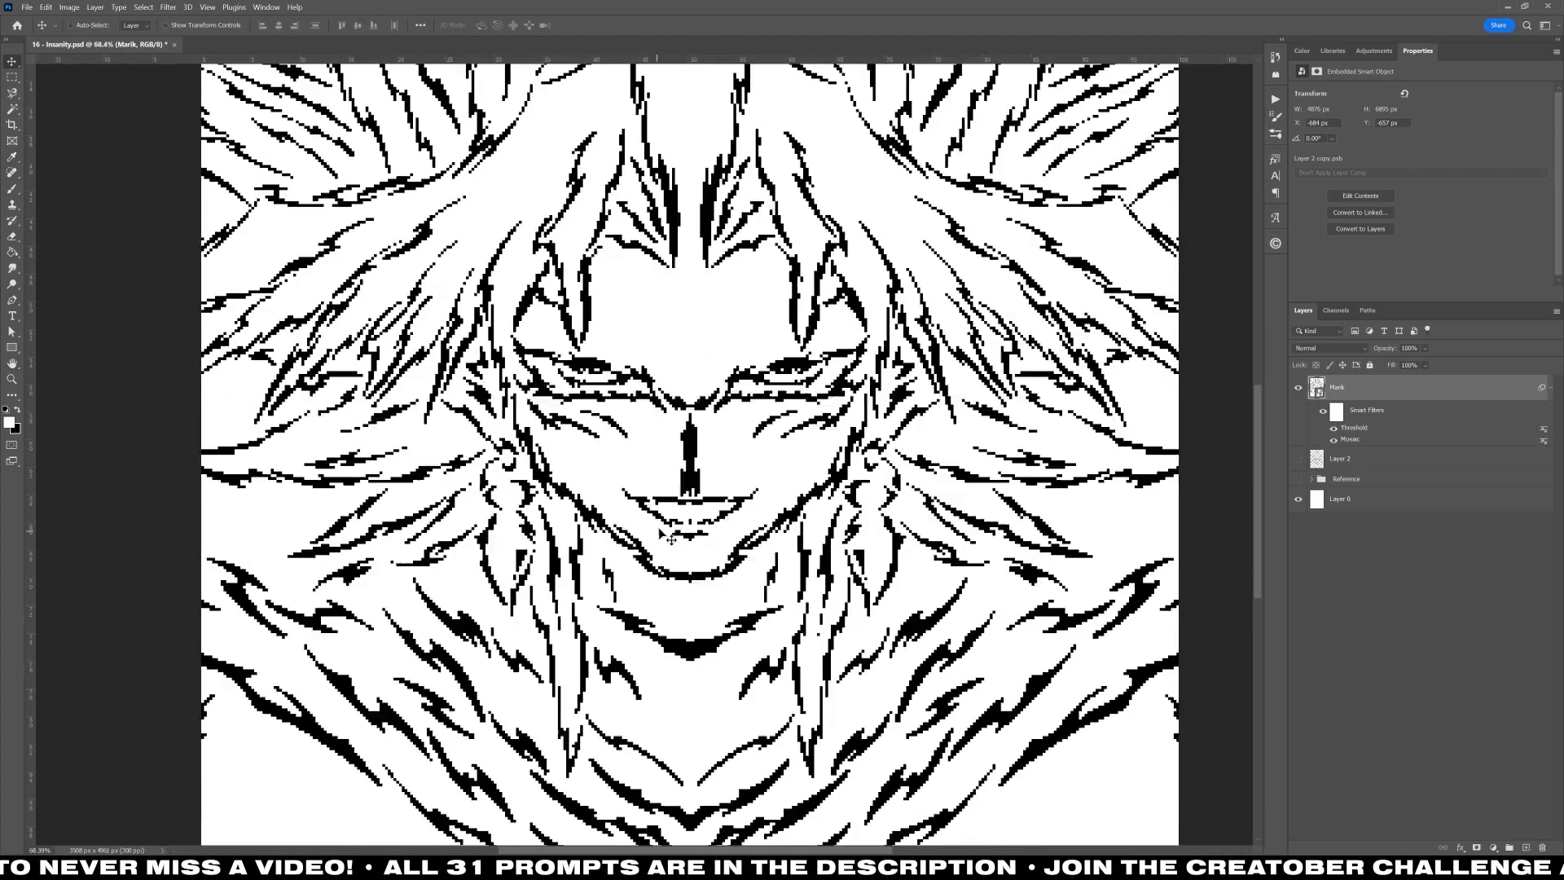
Step: Undo the Threshold and Mosaic filters on the Marik smart object
key(ctrl+z)
key(ctrl+z)
scroll(656, 537, down, 2)
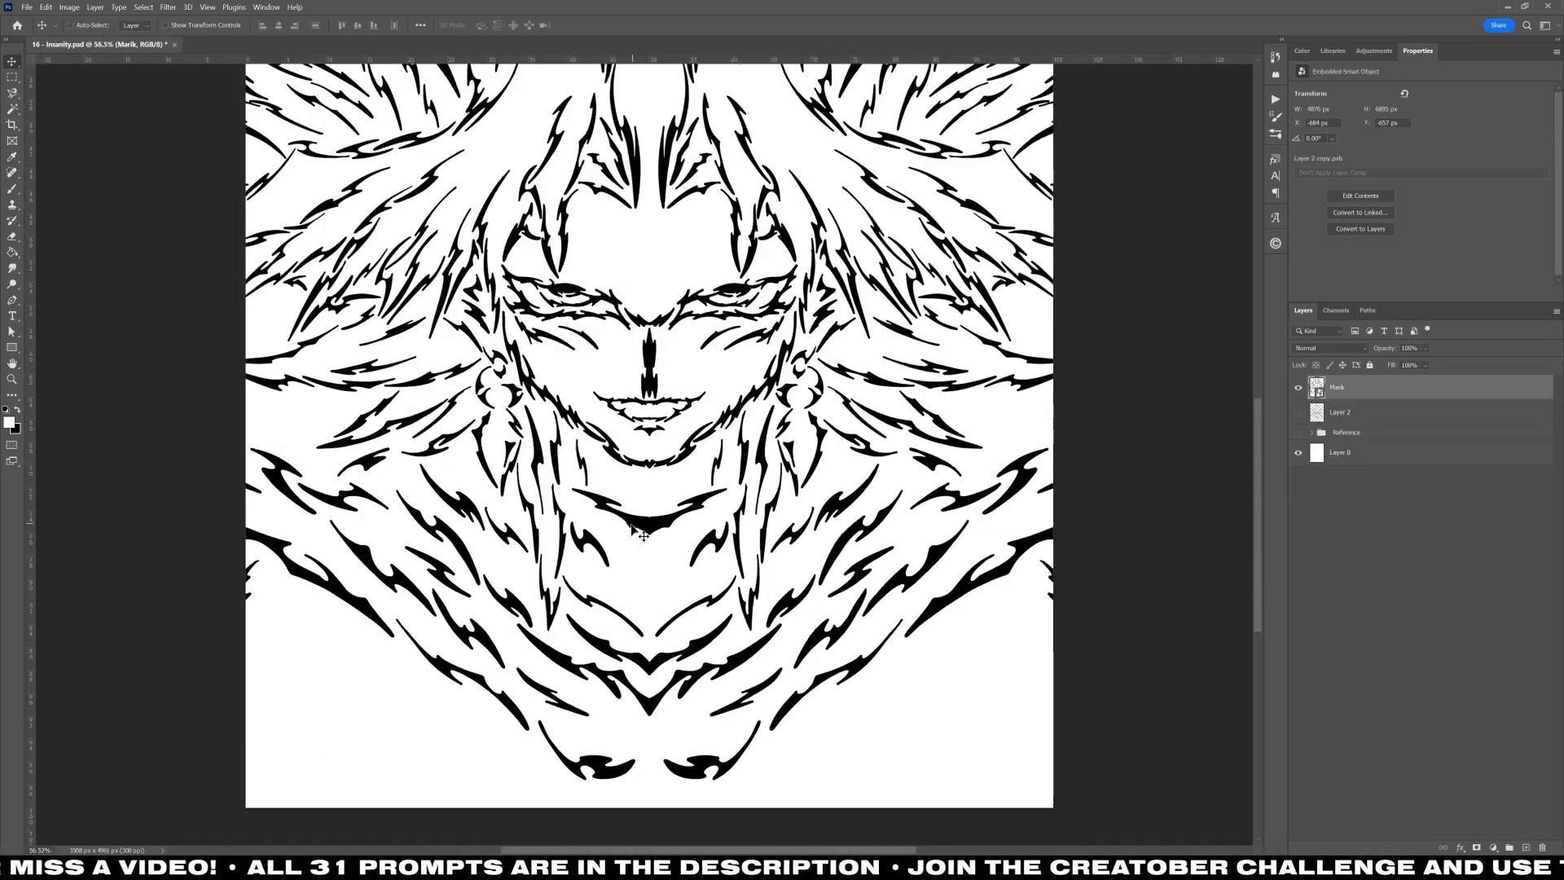
Step: Try a Spatter effect with spray radius 25 and a second Sumi-e effect on Marik in the Filter Gallery
click(168, 7)
click(188, 68)
triple_click(121, 665)
drag(1170, 154, 1126, 154)
mouse_move(1240, 179)
mouse_down()
mouse_move(1126, 179)
mouse_move(1249, 154)
mouse_up()
drag(1126, 179, 1156, 179)
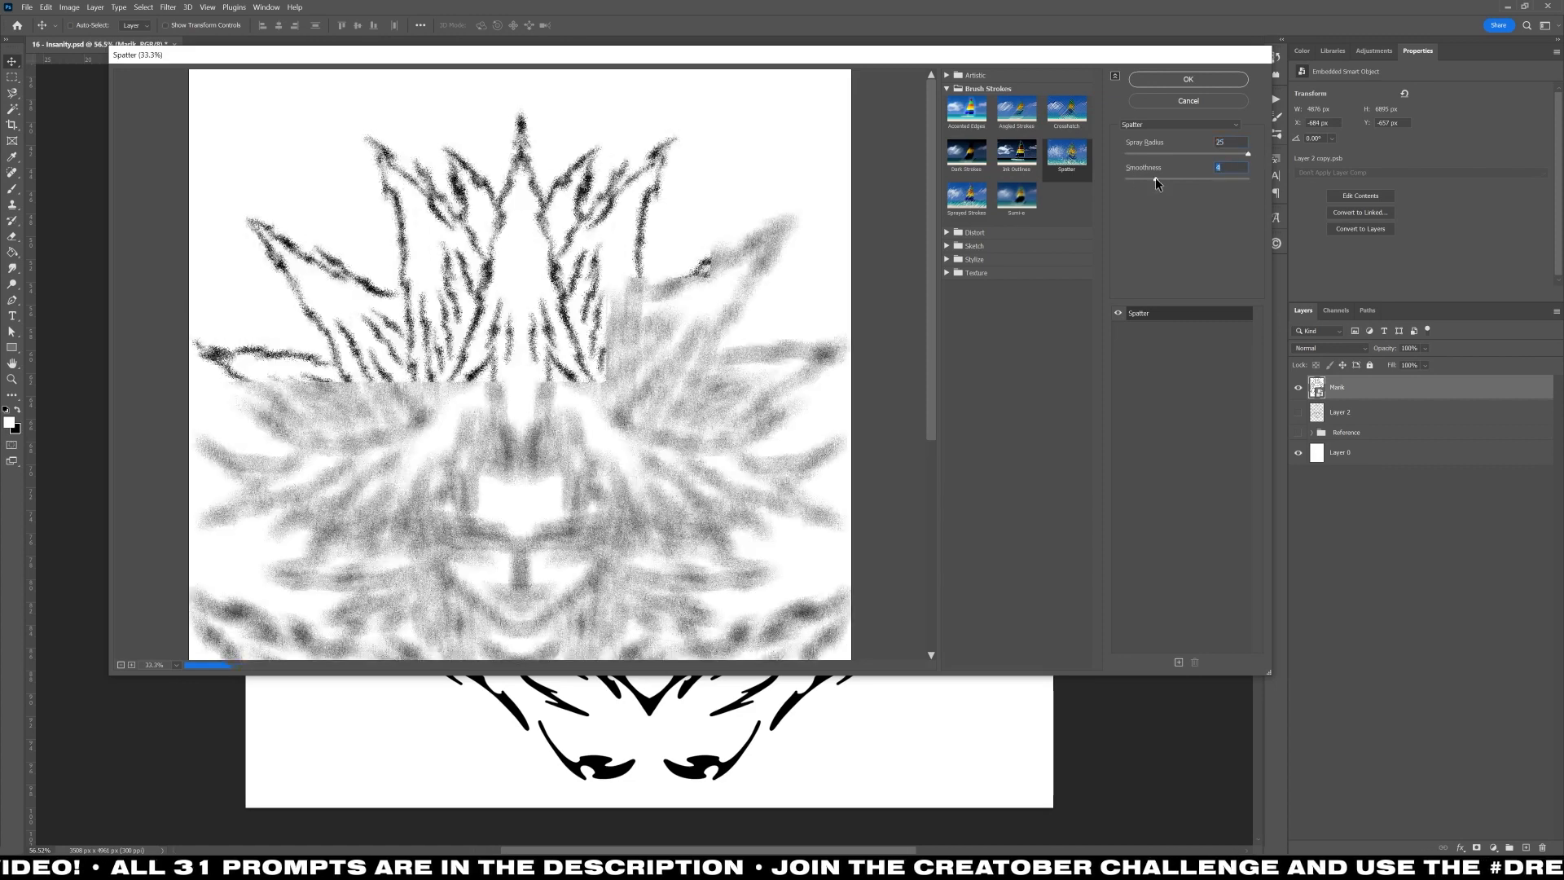
click(1179, 662)
click(1016, 195)
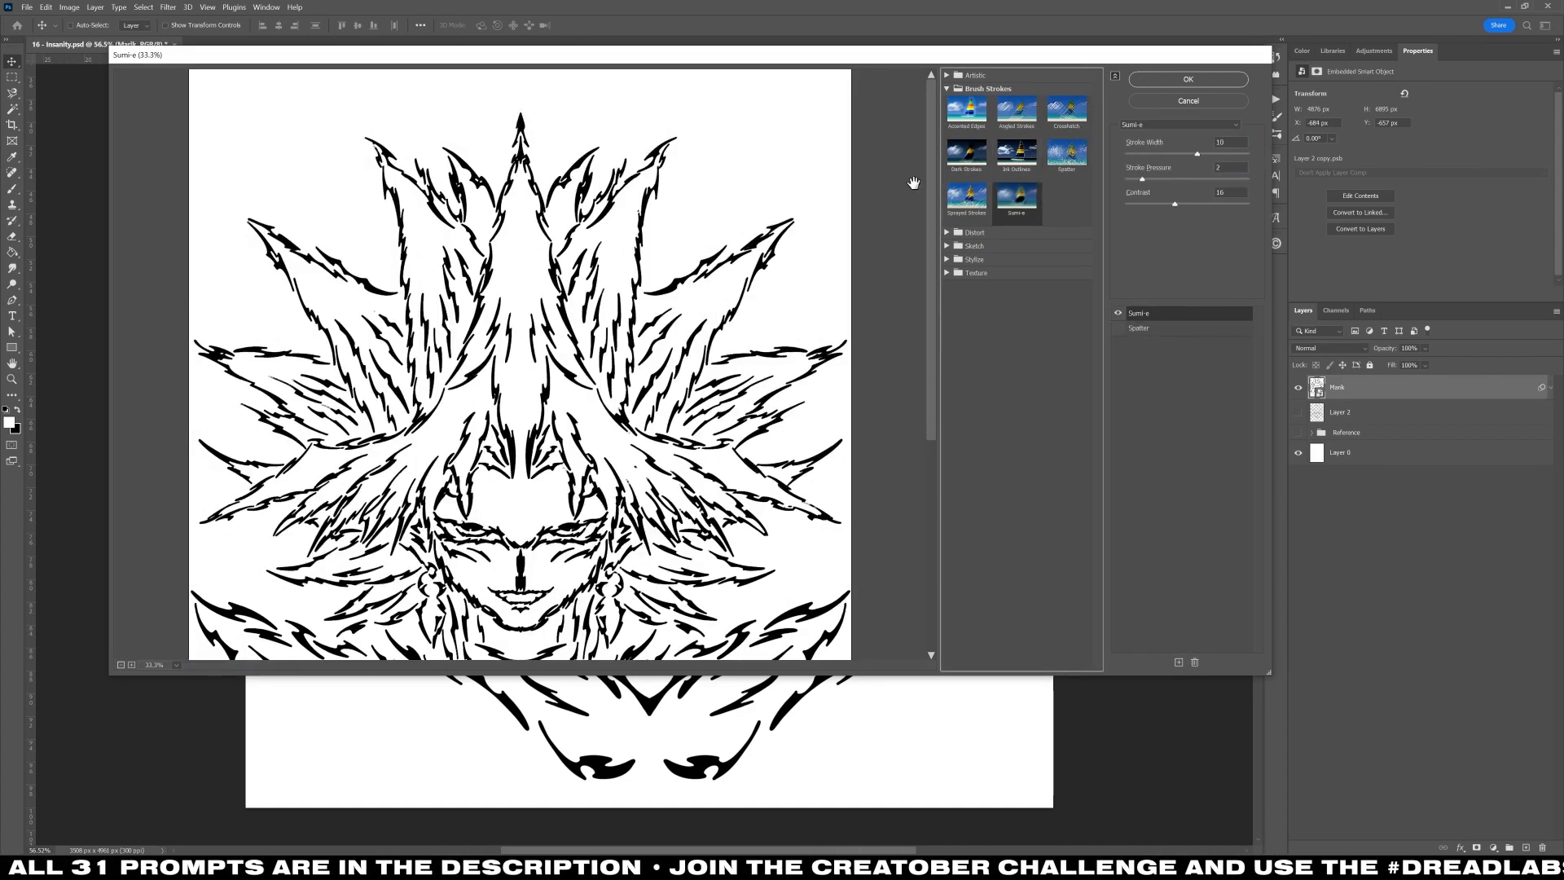
click(949, 246)
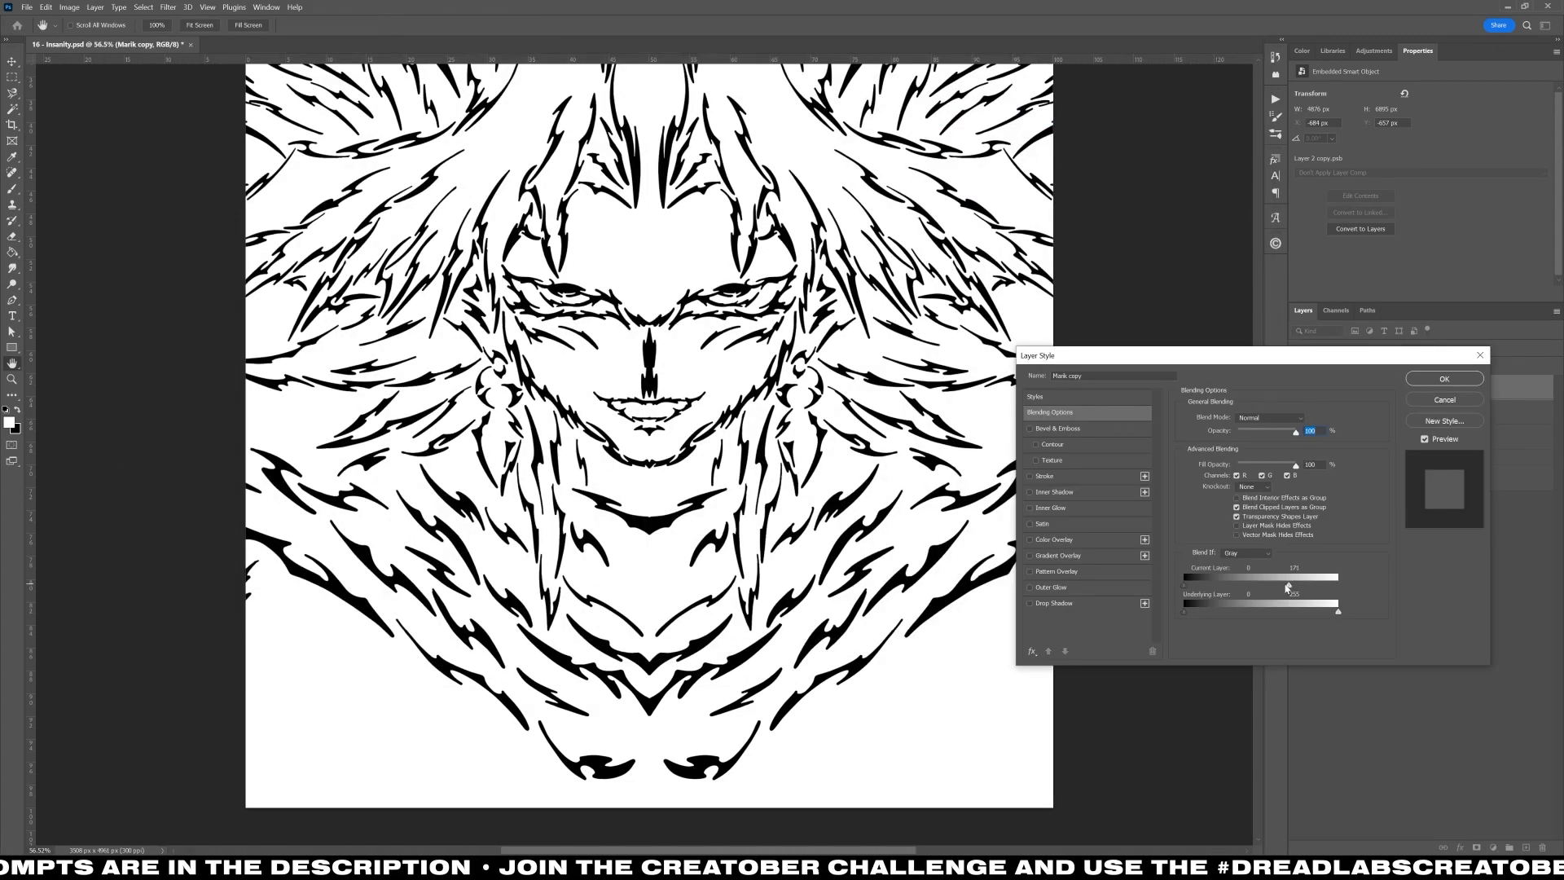
Step: Try hiding the white areas of Marik copy with Blend If and styling its lines with Bevel & Emboss
drag(1287, 587, 1289, 587)
click(1445, 379)
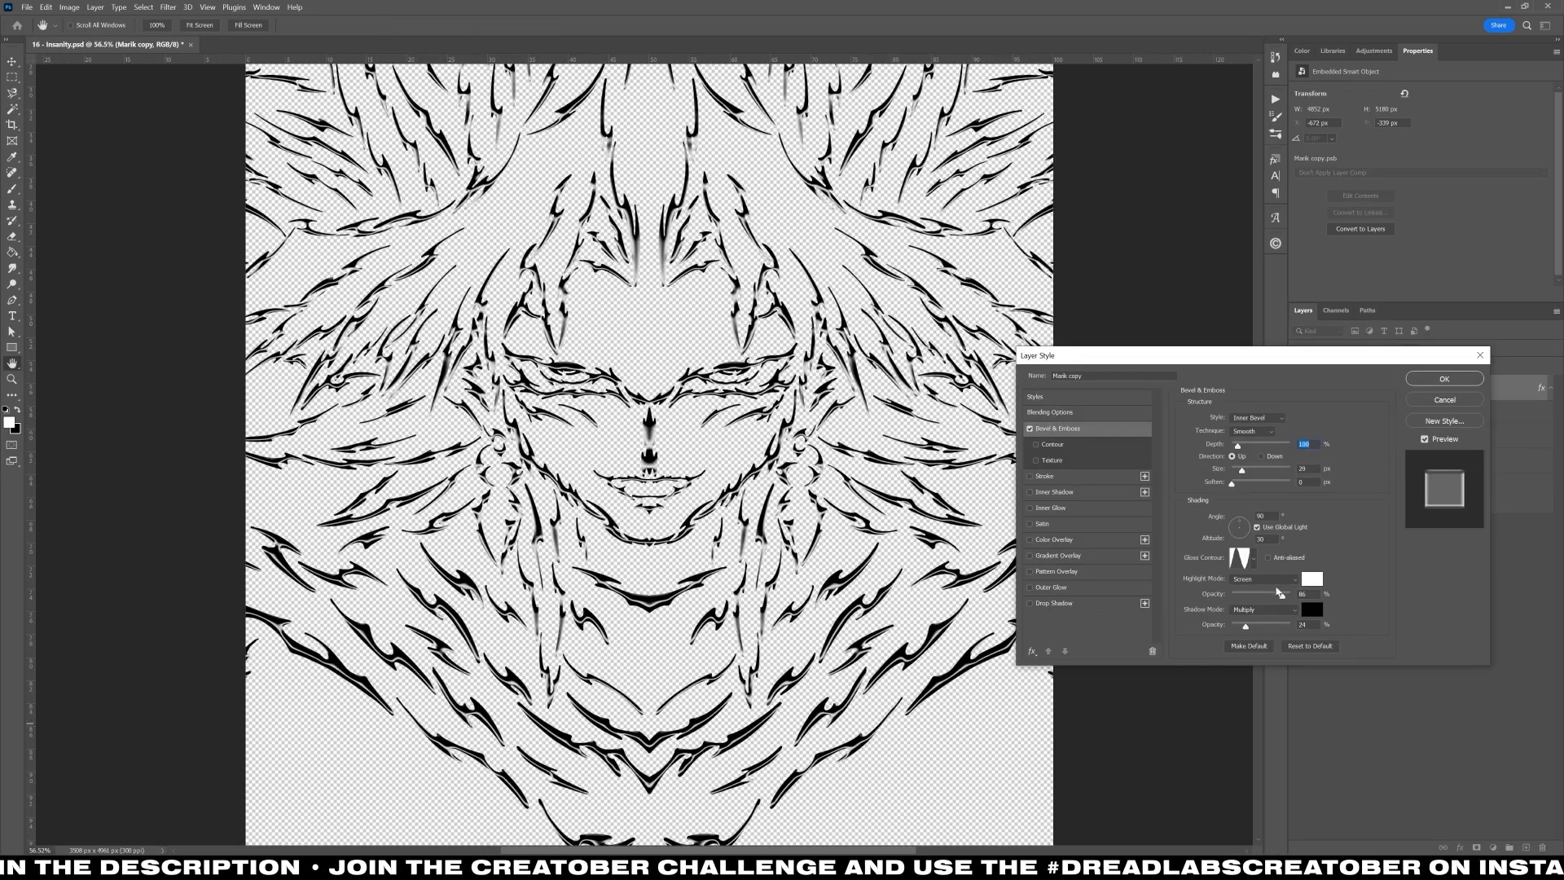
click(1307, 418)
click(1285, 447)
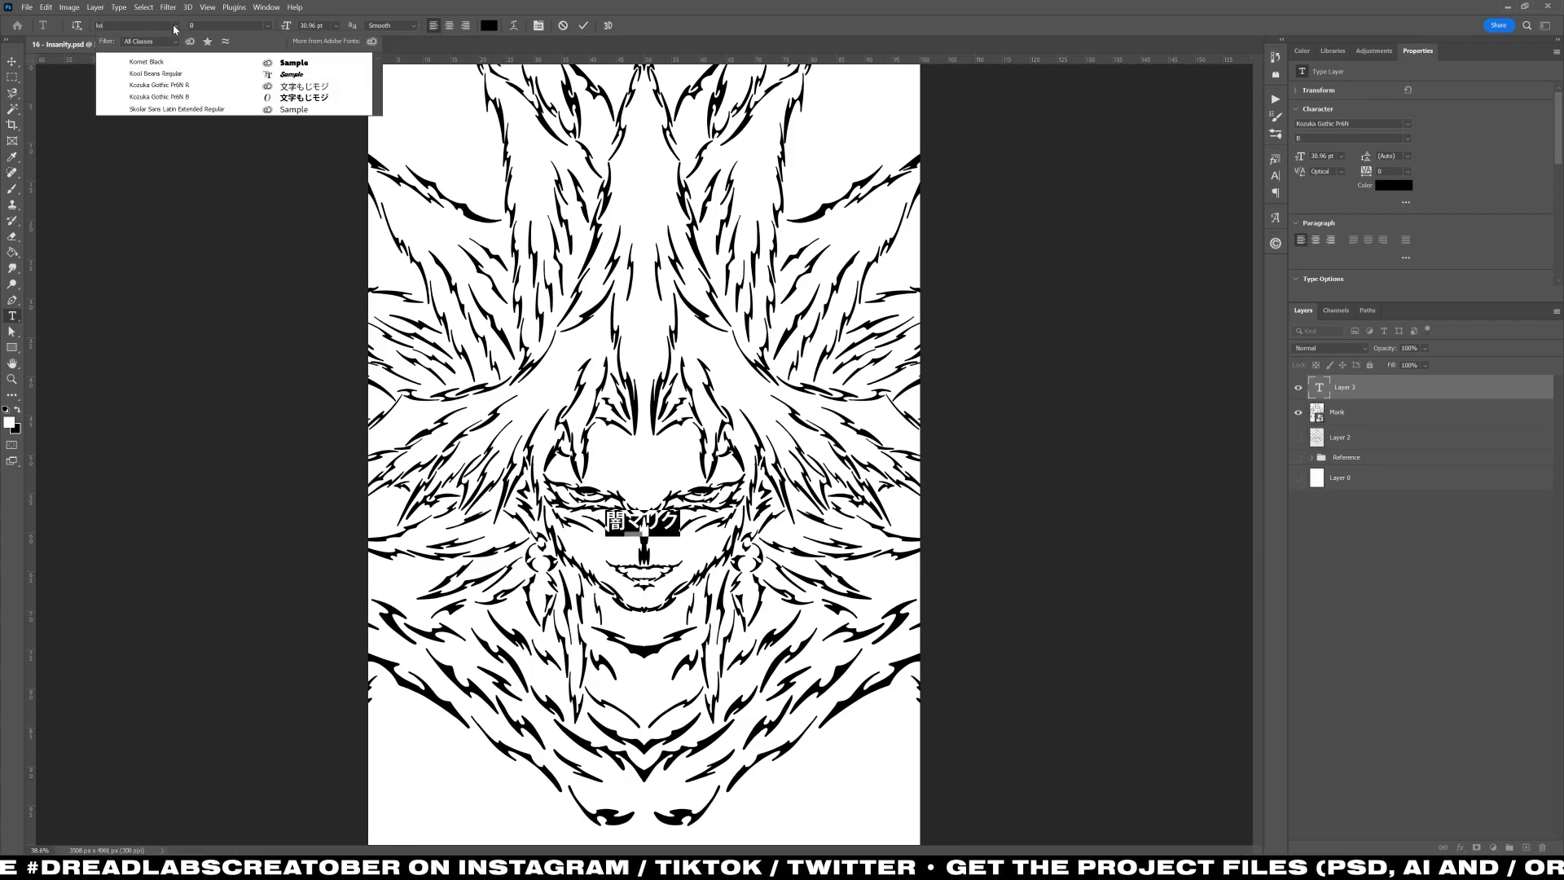
Step: Enlarge the 闇マリク text and place it in the poster's lower-left corner
key(ctrl+t)
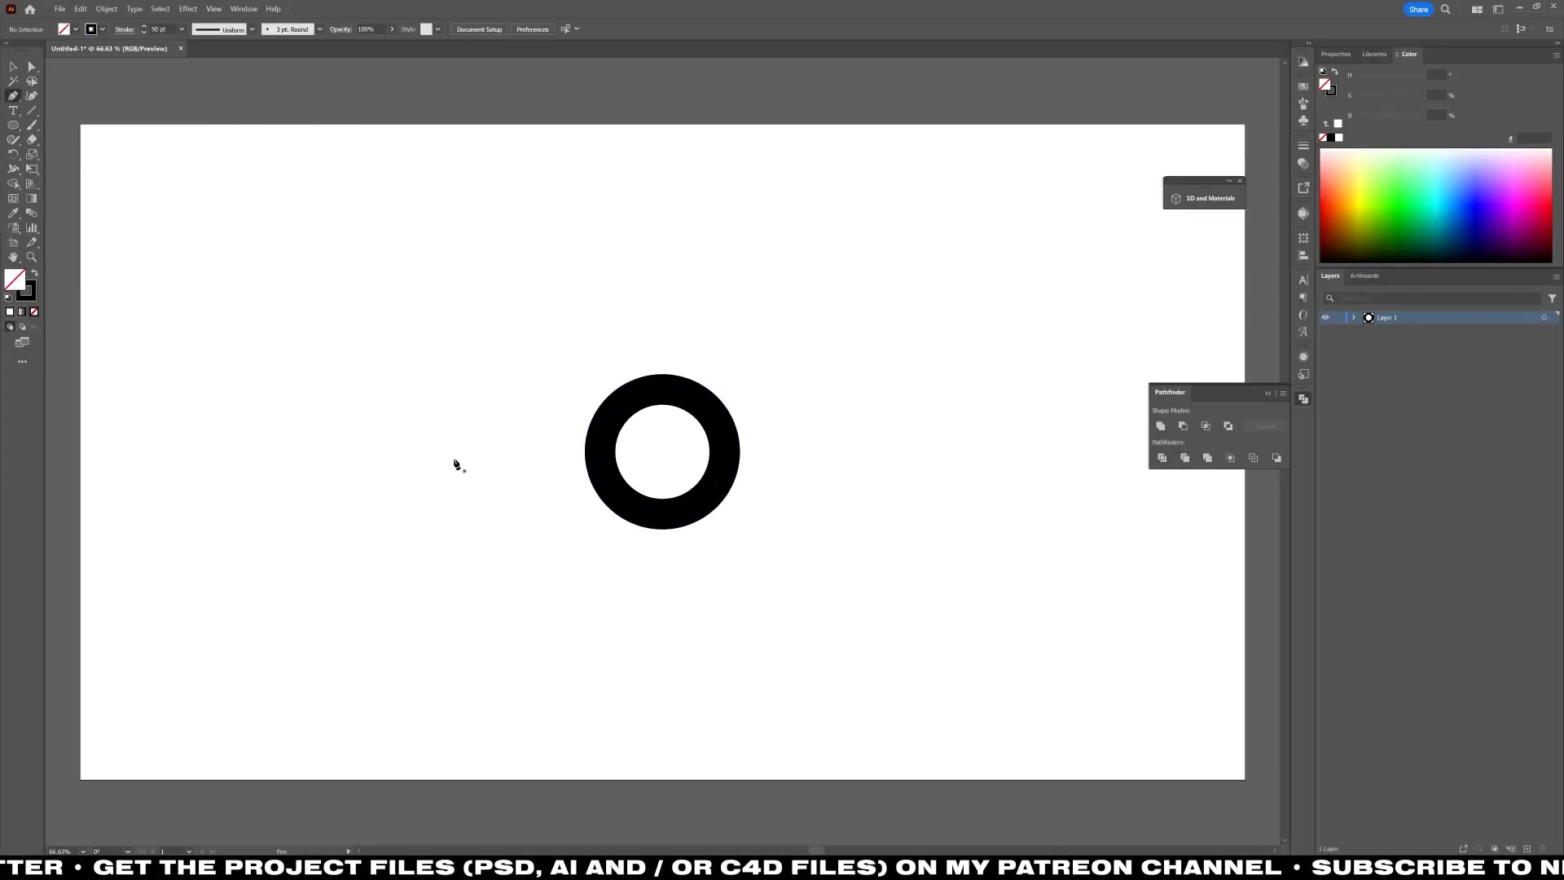
Step: Switch to Illustrator and draw an S-curve about 367 by 155 px from beside the ring to above it, with round caps
drag(440, 451, 499, 451)
drag(662, 357, 761, 358)
key(a)
key(v)
click(125, 30)
click(69, 62)
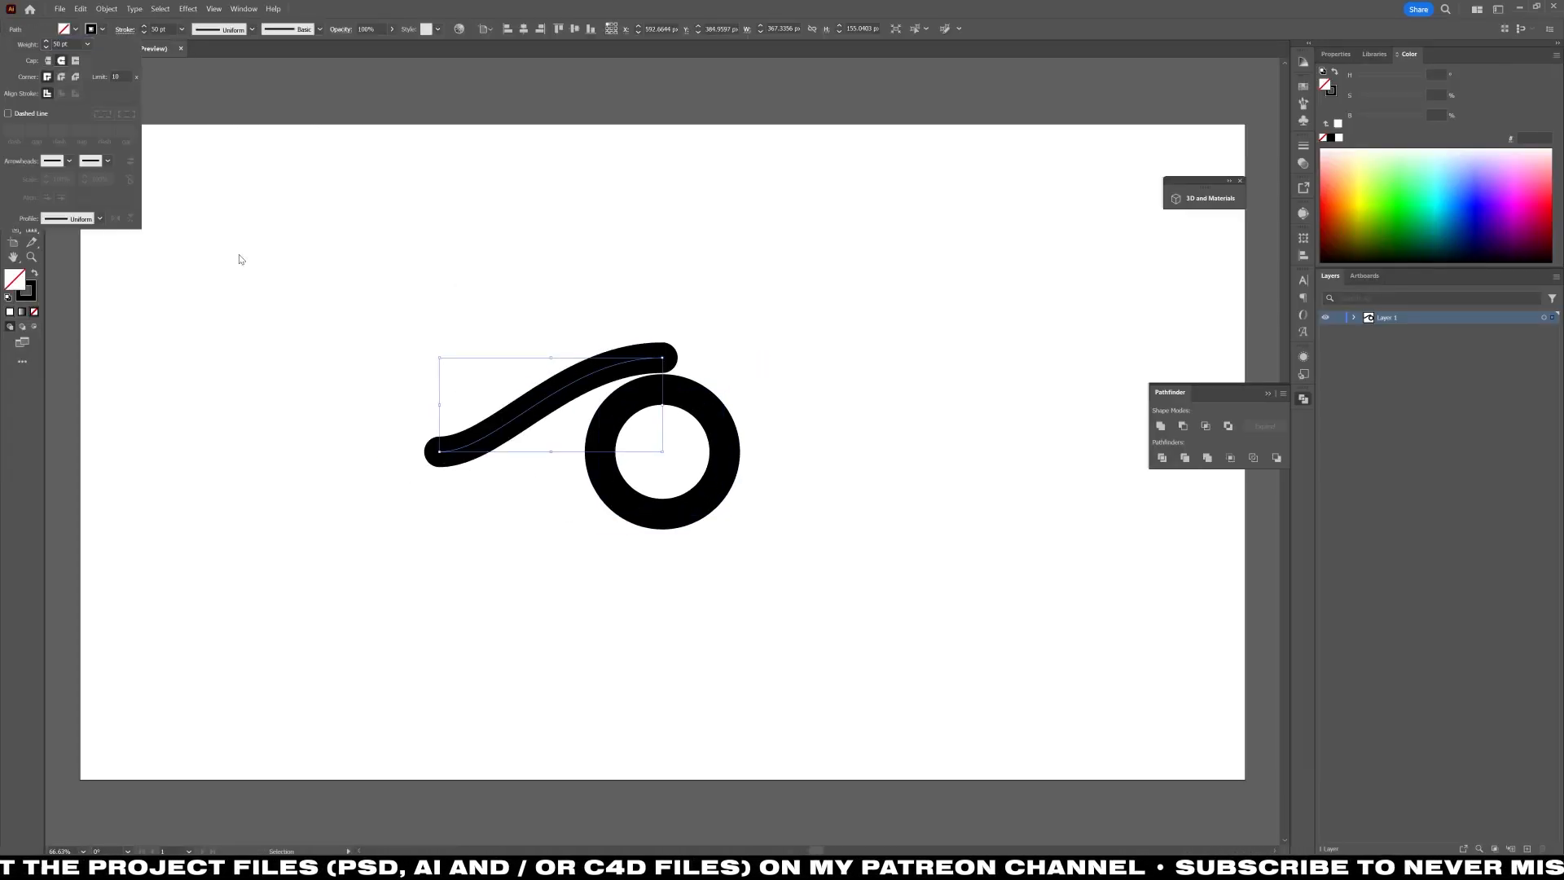
click(241, 259)
key(a)
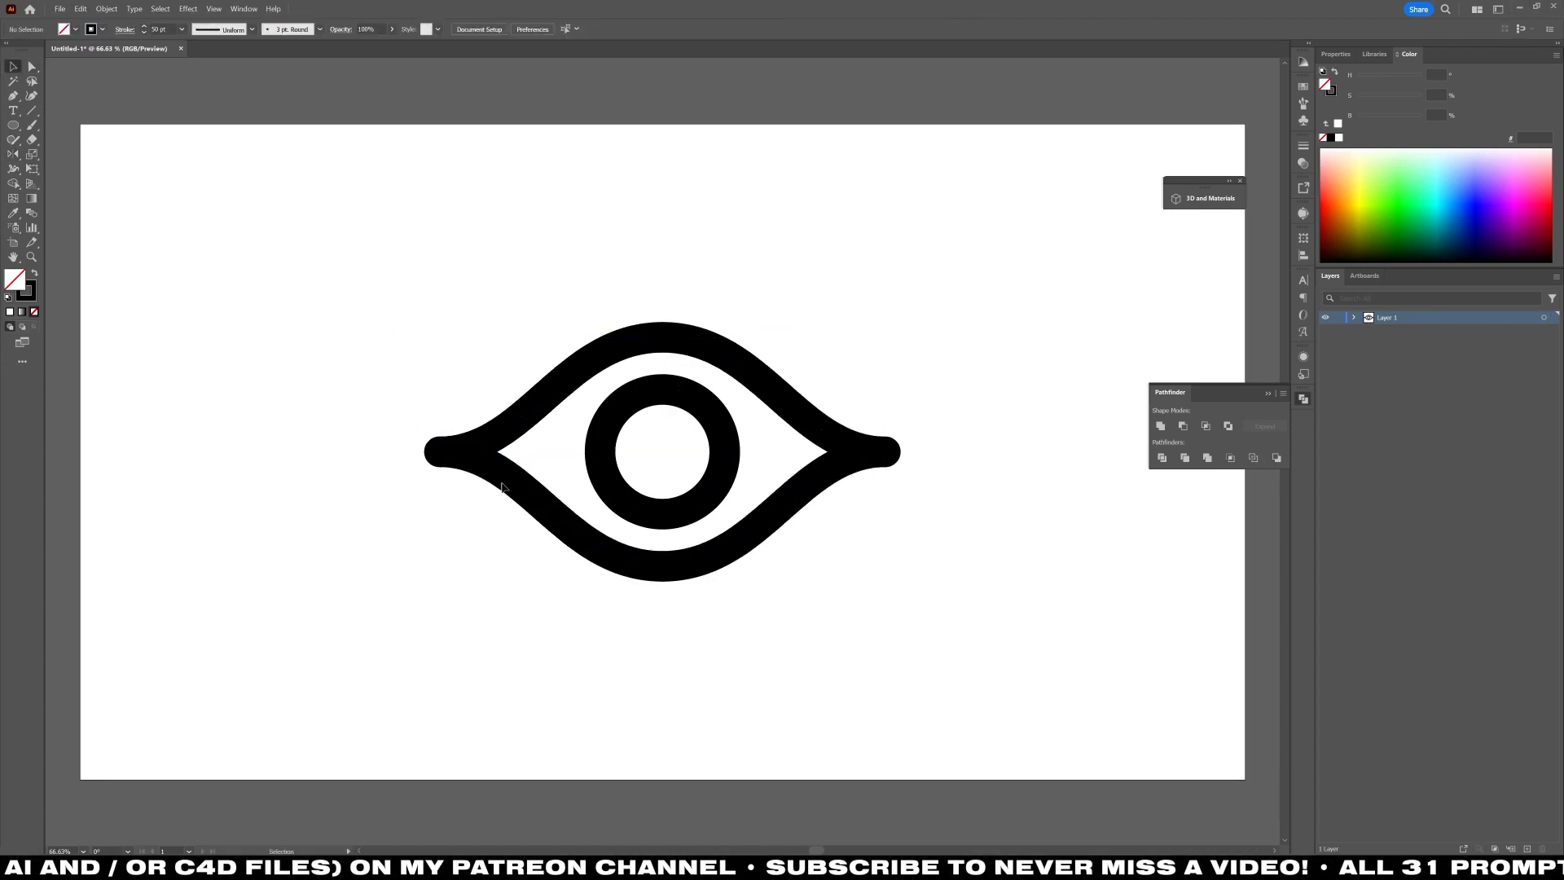
Step: Reduce the heights of the upper and lower eyelid curves by 30 px each, leaving a gap between their ends
click(526, 409)
click(1336, 53)
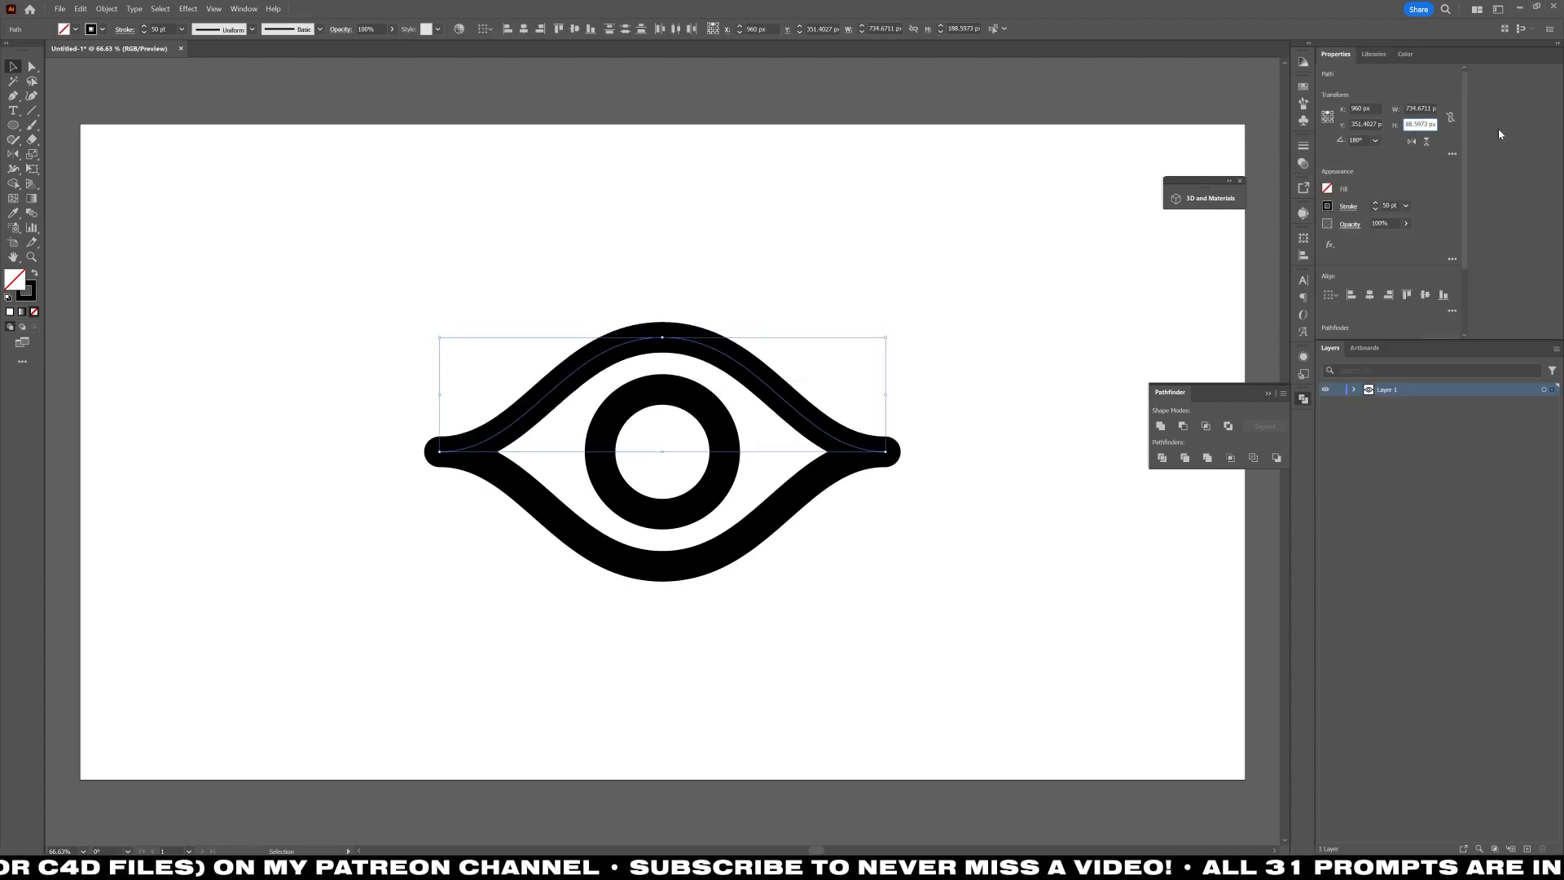
text(-30)
key(Return)
click(774, 509)
click(1328, 121)
click(1431, 124)
text(-30)
key(Return)
click(1019, 340)
Step: Lengthen the inner handle of the upper eyelid's left end anchor horizontally to the ring's vertical centre line
key(a)
click(440, 433)
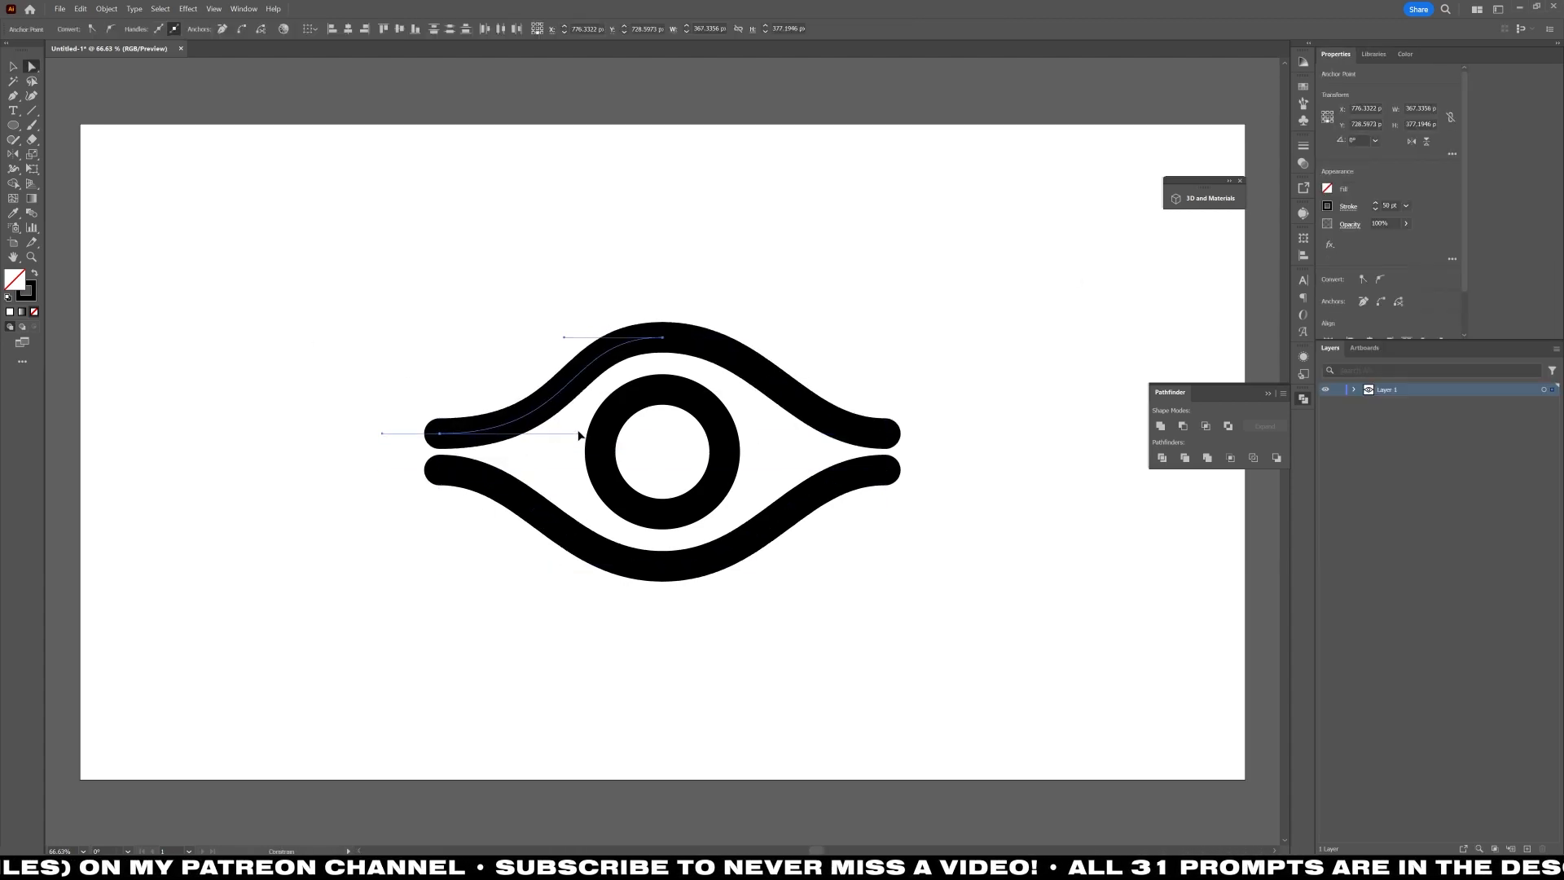
drag(579, 434, 663, 433)
Step: Delete the right half of the upper eyelid curve and the whole lower eyelid curve
key(Delete)
drag(387, 619, 522, 497)
key(Delete)
Step: Mirror copies of the remaining eyelid curve across the ring's vertical and horizontal centre lines to complete the eye
click(562, 383)
key(o)
key(ctrl+y)
click(663, 390)
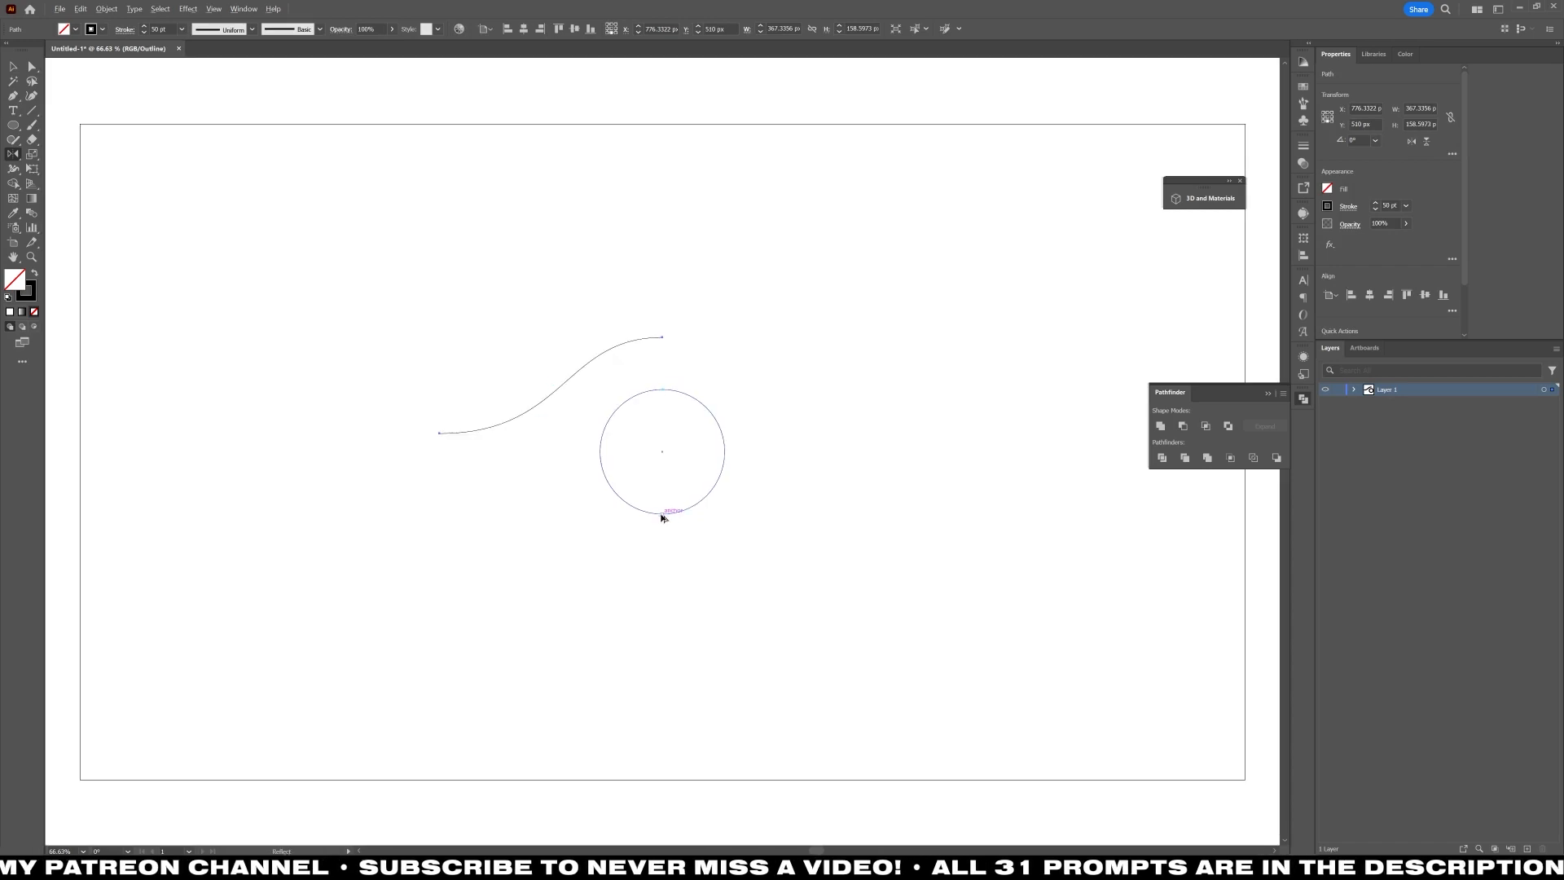
alt+click(662, 514)
click(601, 451)
alt+click(726, 451)
key(ctrl+y)
click(551, 622)
Step: Save the eye drawing as "16 - Eye" in the "16 - Insanity" folder
key(ctrl+s)
text(Eye)
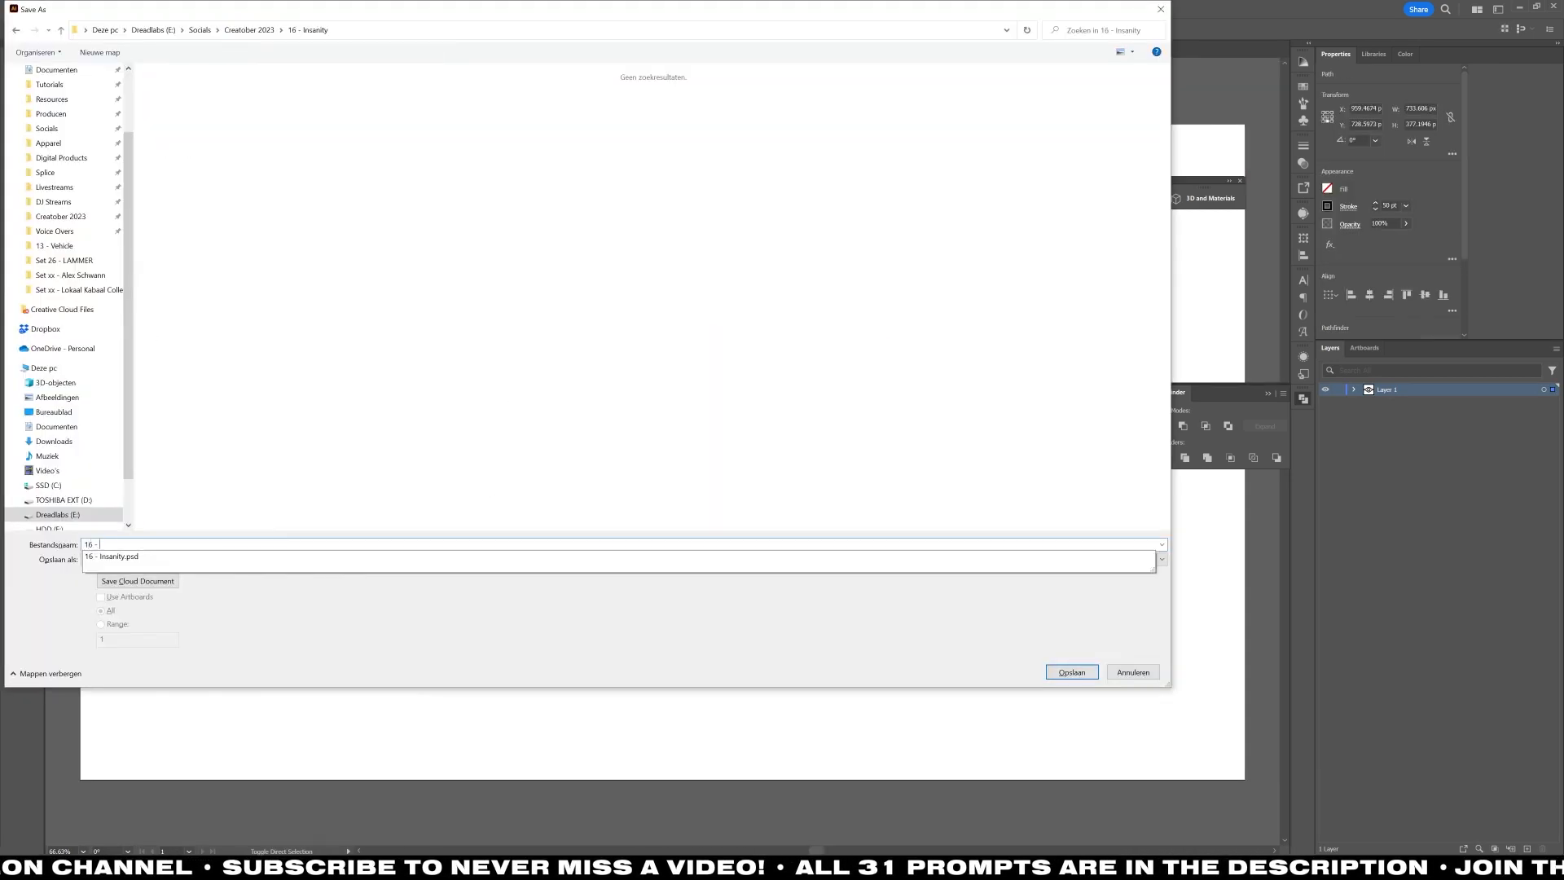
key(Return)
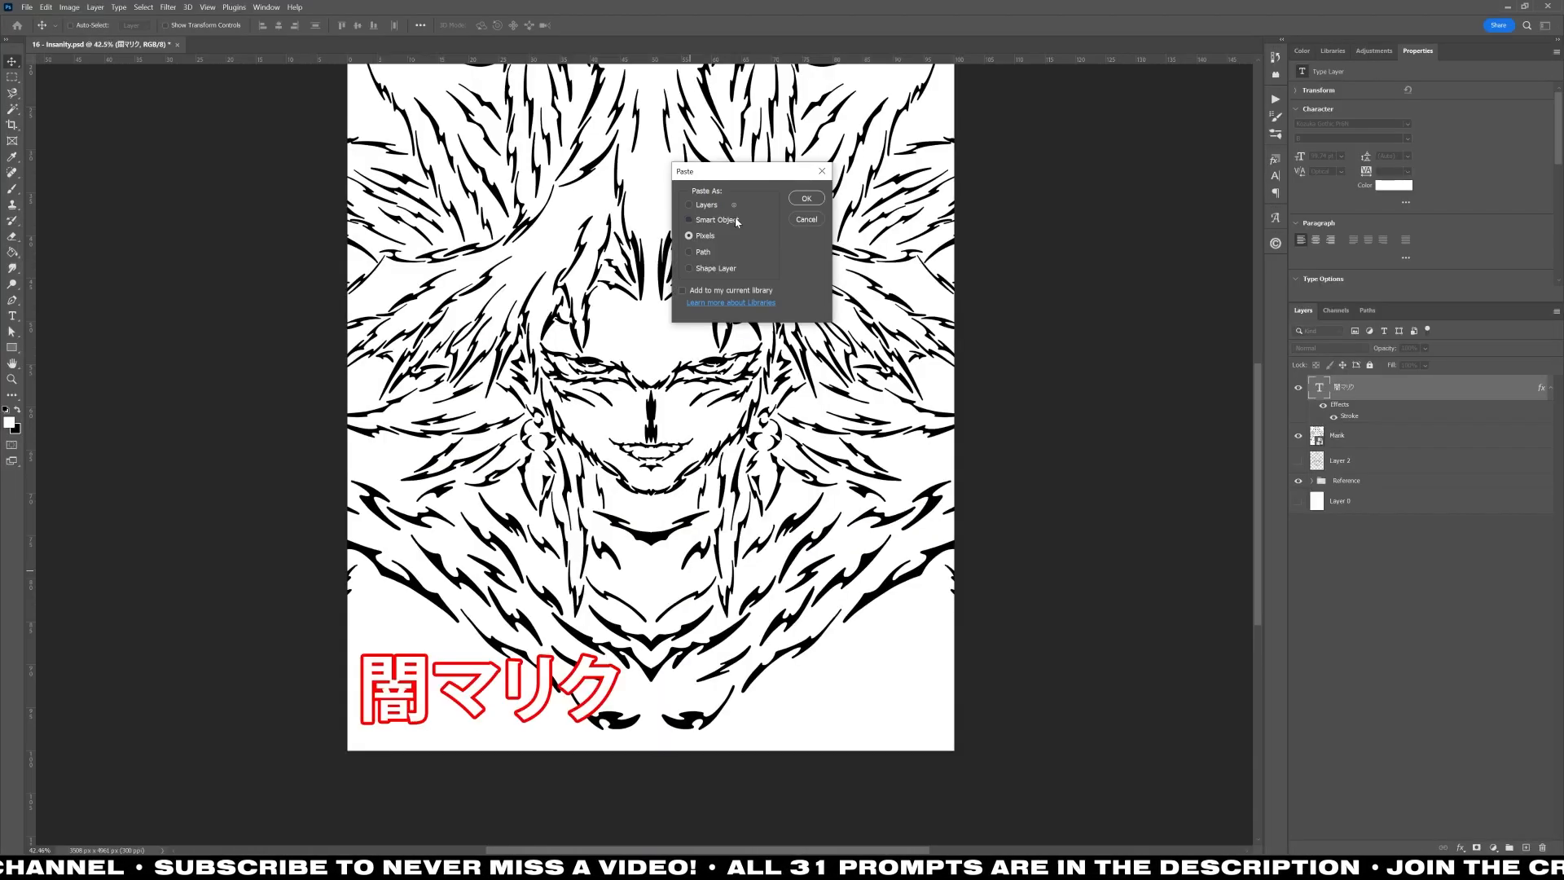
Step: Switch to Photoshop and paste the eye symbol into the poster as a Smart Object
key(Return)
key(Return)
scroll(721, 310, up, 2)
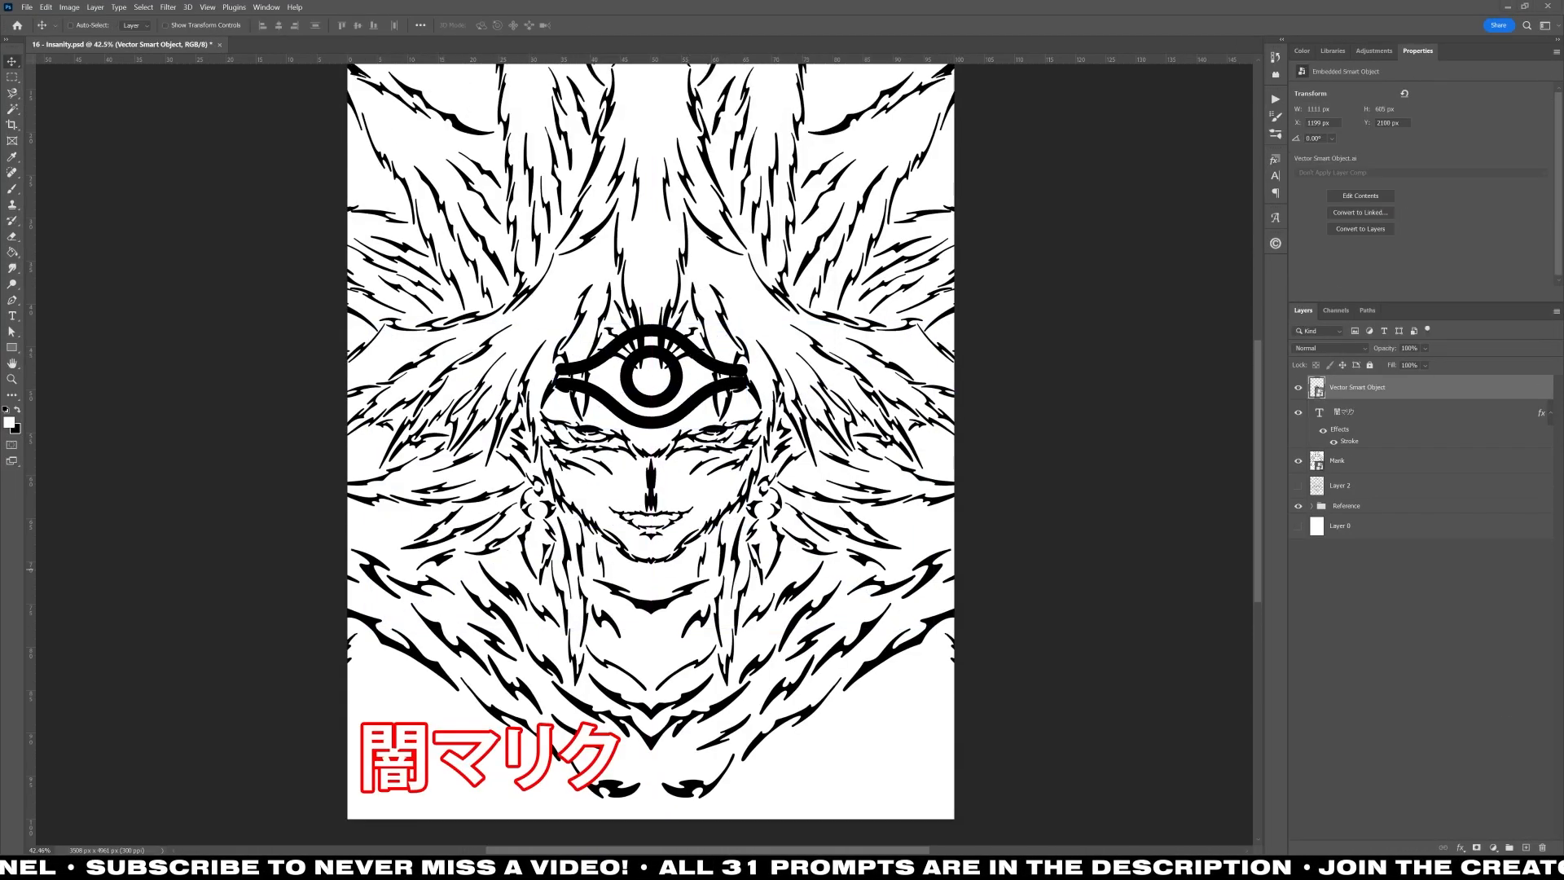
Step: Add a Stroke effect to the eye symbol and place it in the poster's lower-right corner
click(1460, 847)
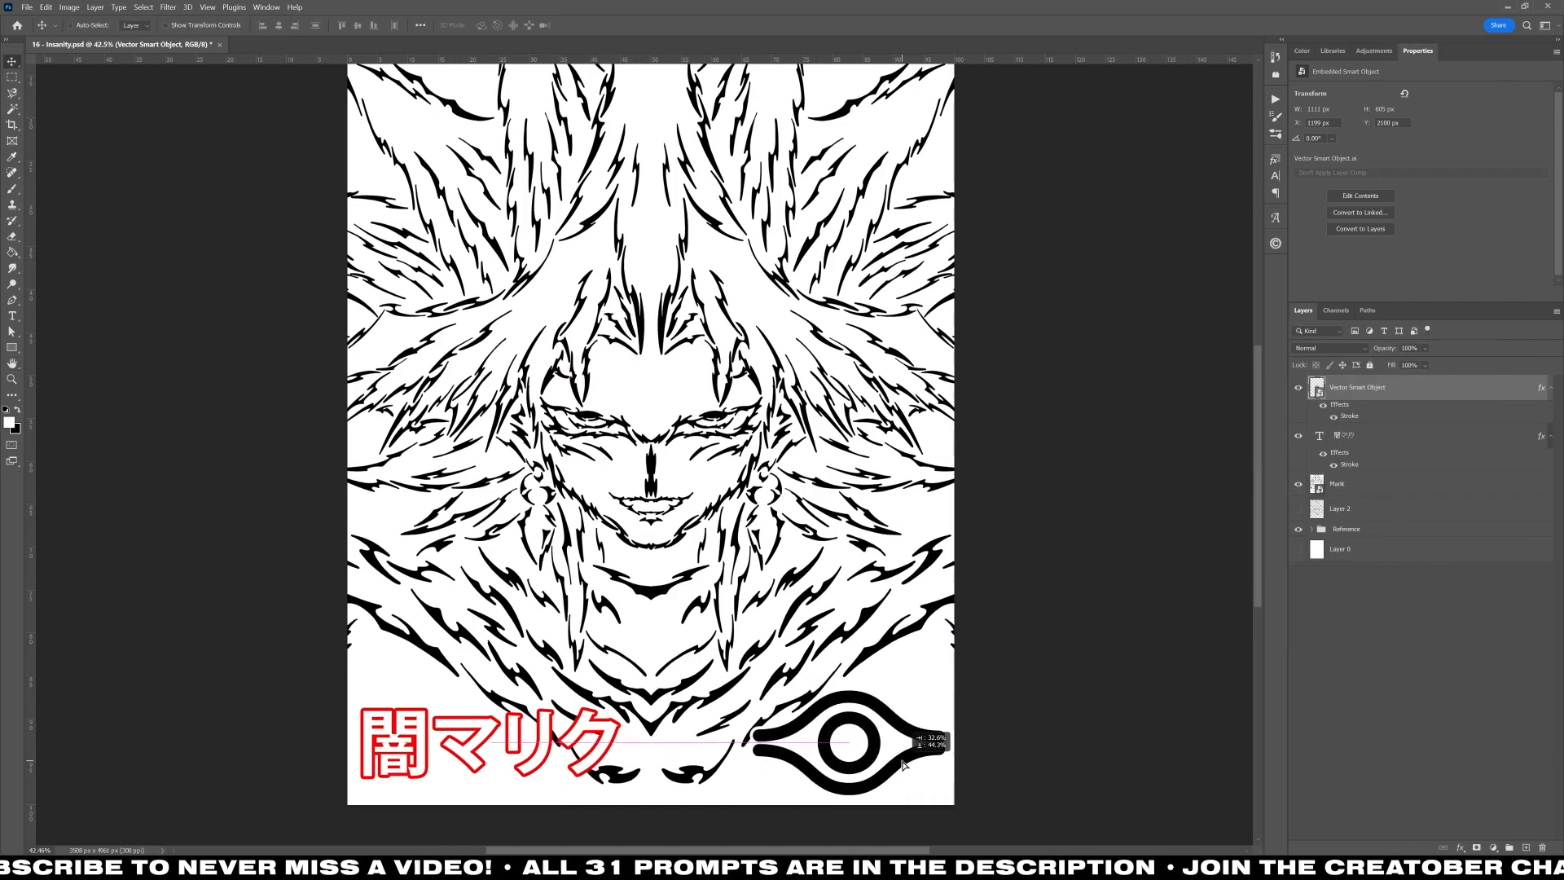
drag(886, 753, 889, 758)
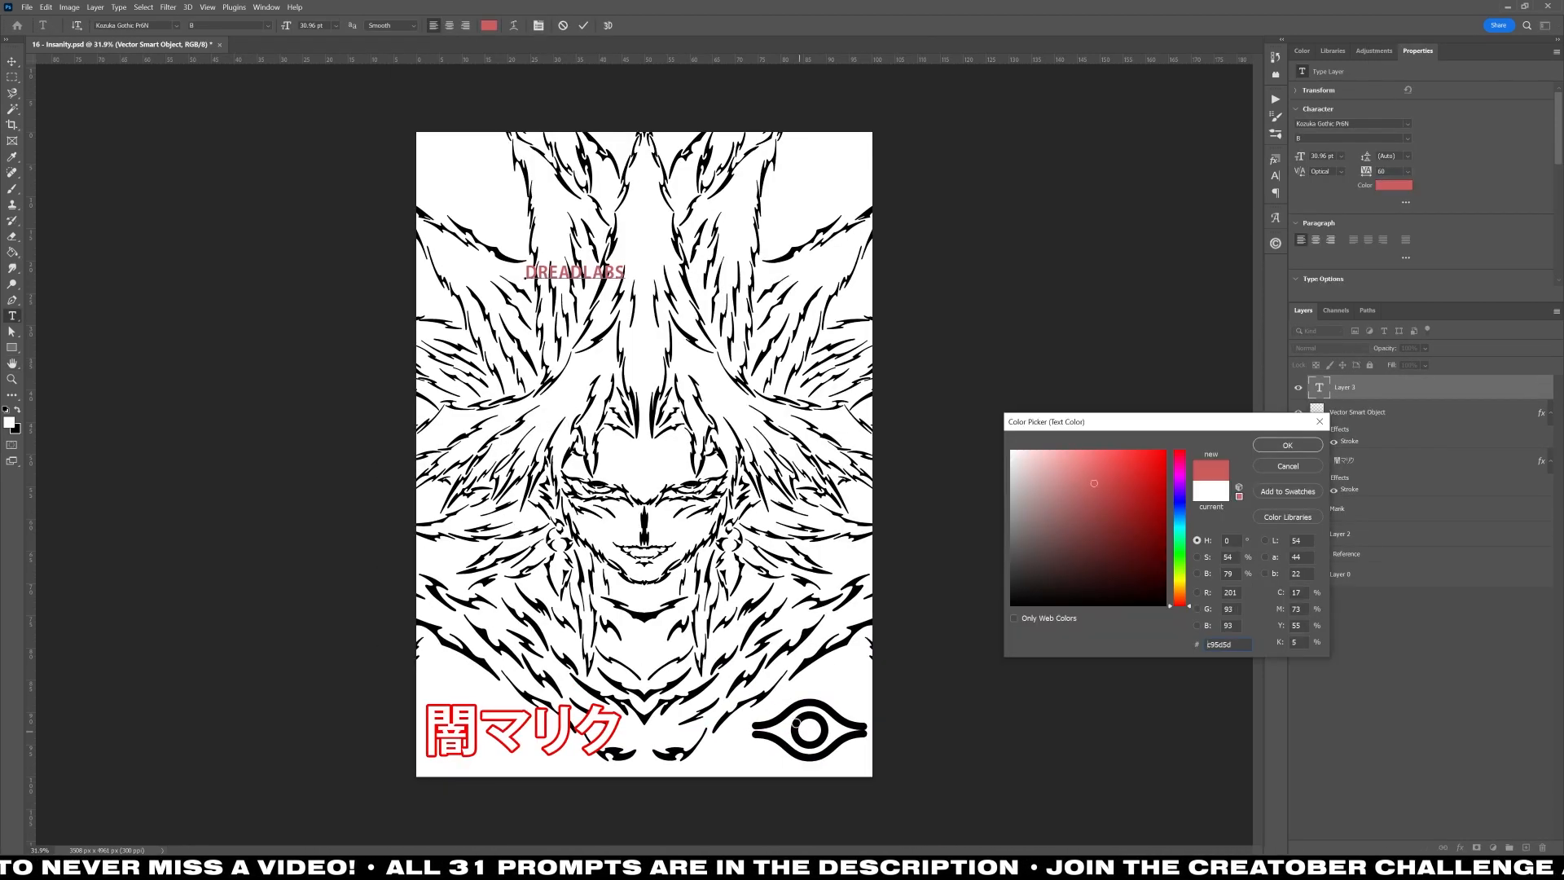
Step: Set the DREADLABS text in the Nimbus Sans Extd font with a black fill
click(1408, 124)
text(nimbus)
click(1345, 277)
key(ctrl+Return)
Step: Rotate the DREADLABS text 90° counter-clockwise and place it along the poster's left edge above the 闇マリク title
key(ctrl+t)
drag(505, 240, 536, 421)
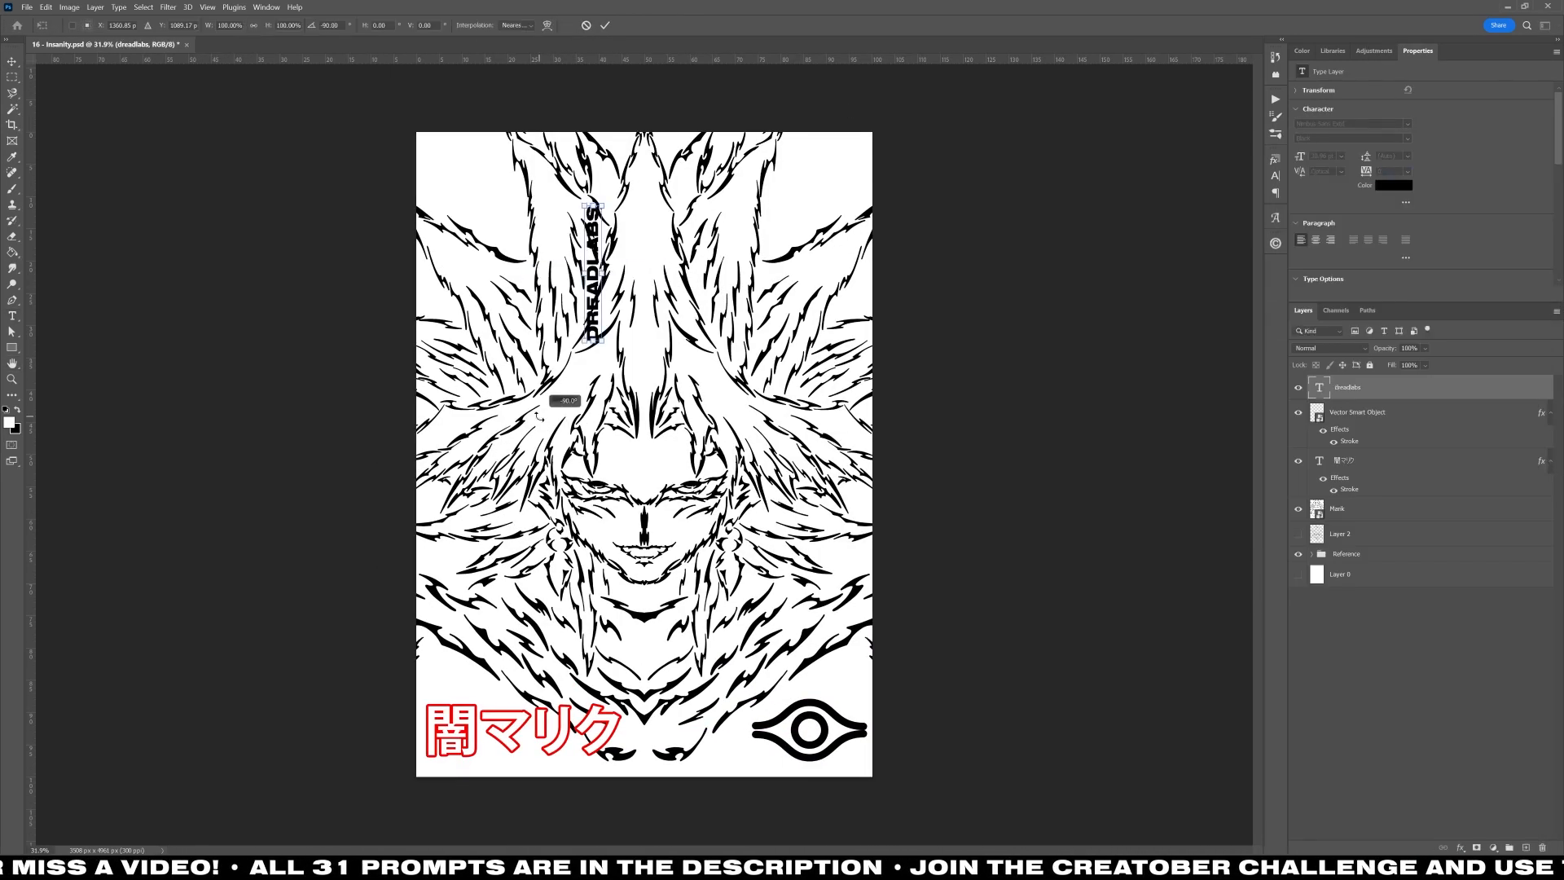
drag(588, 298, 457, 644)
key(Return)
Step: Change the fill colour of the DREADLABS text to white
click(1394, 186)
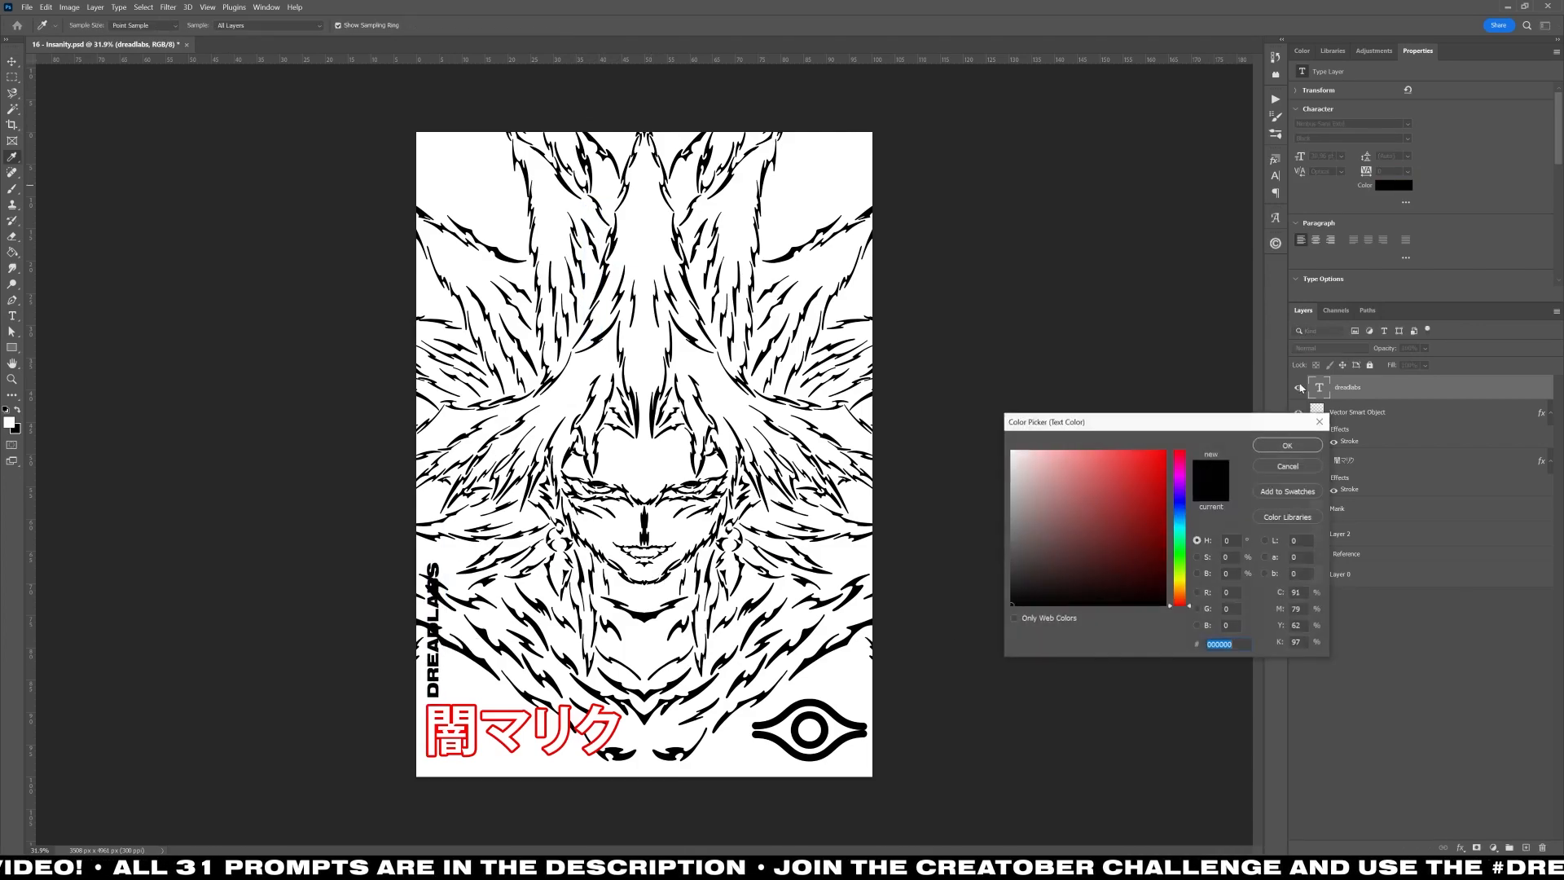
click(1011, 449)
click(1285, 445)
Step: Give the DREADLABS text a black stroke and a drop shadow with distance 13 px, spread 100% and size 24 px
double_click(1450, 388)
click(1045, 476)
click(1212, 503)
click(1010, 609)
click(1054, 603)
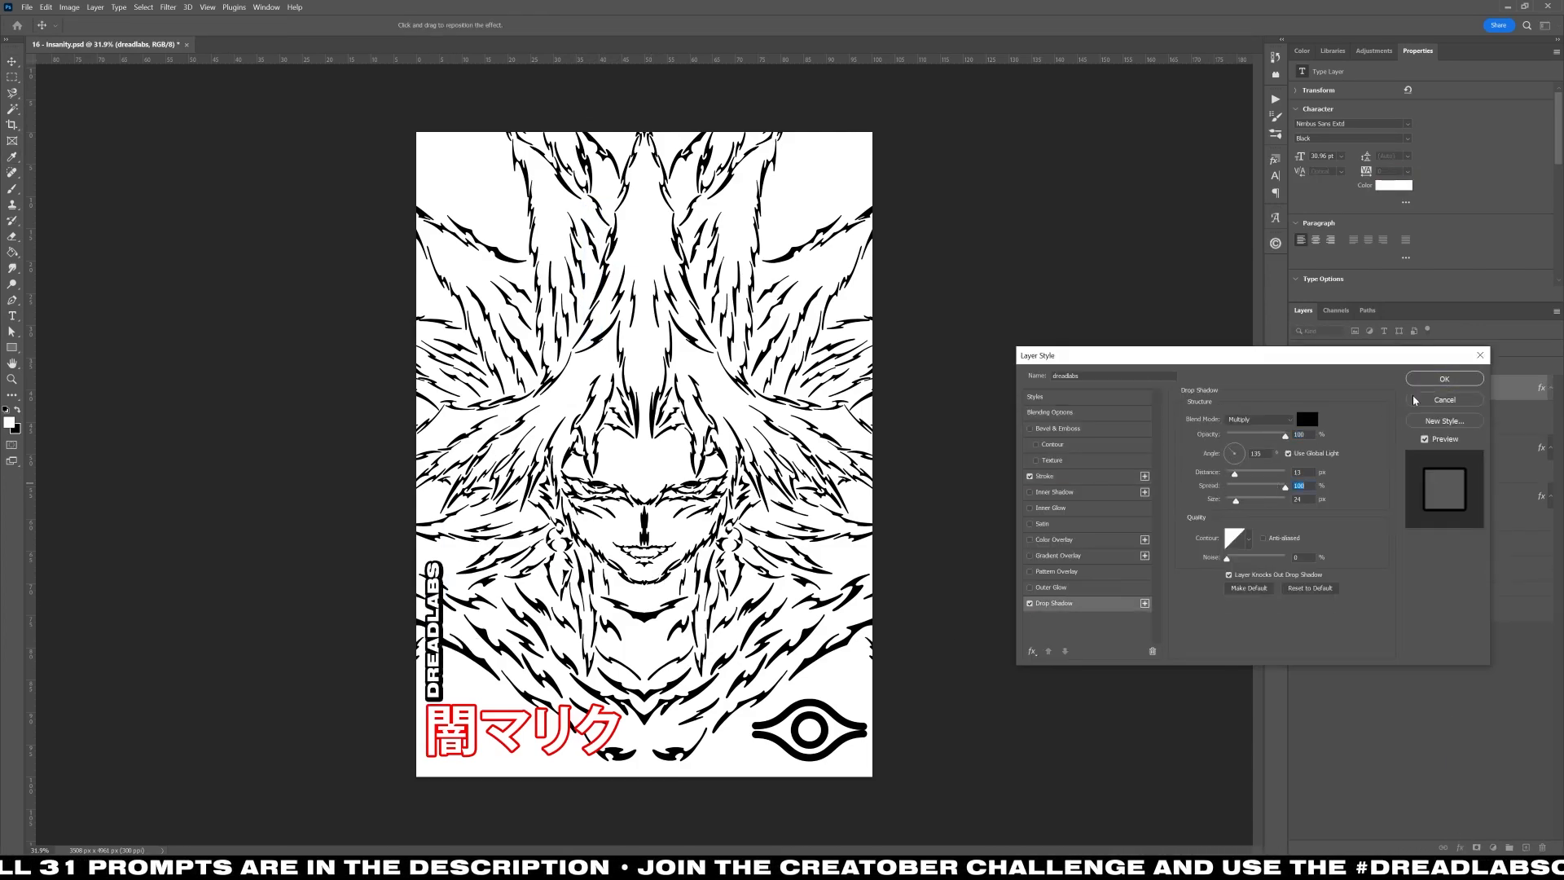
click(1445, 379)
Step: Change the DREADLABS text's font weight to Bold
click(1408, 139)
click(1337, 161)
scroll(518, 699, up, 6)
scroll(597, 652, down, 1)
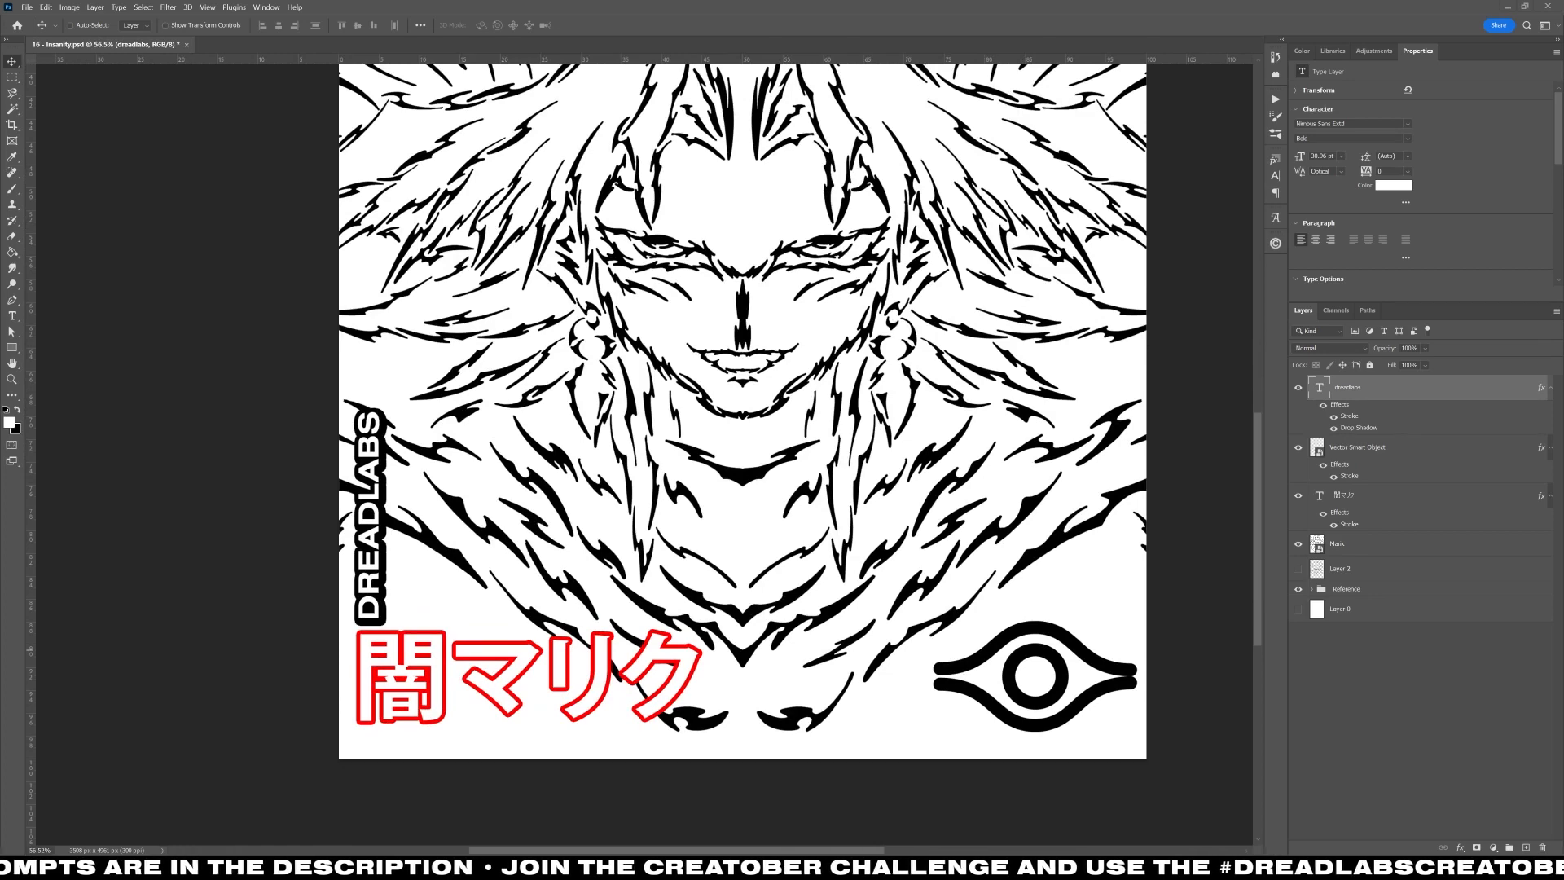
Step: Paste the Japanese 遊戯王 text as a new text layer below the face and give it a black stroke
key(t)
click(799, 453)
key(ctrl+v)
click(1460, 848)
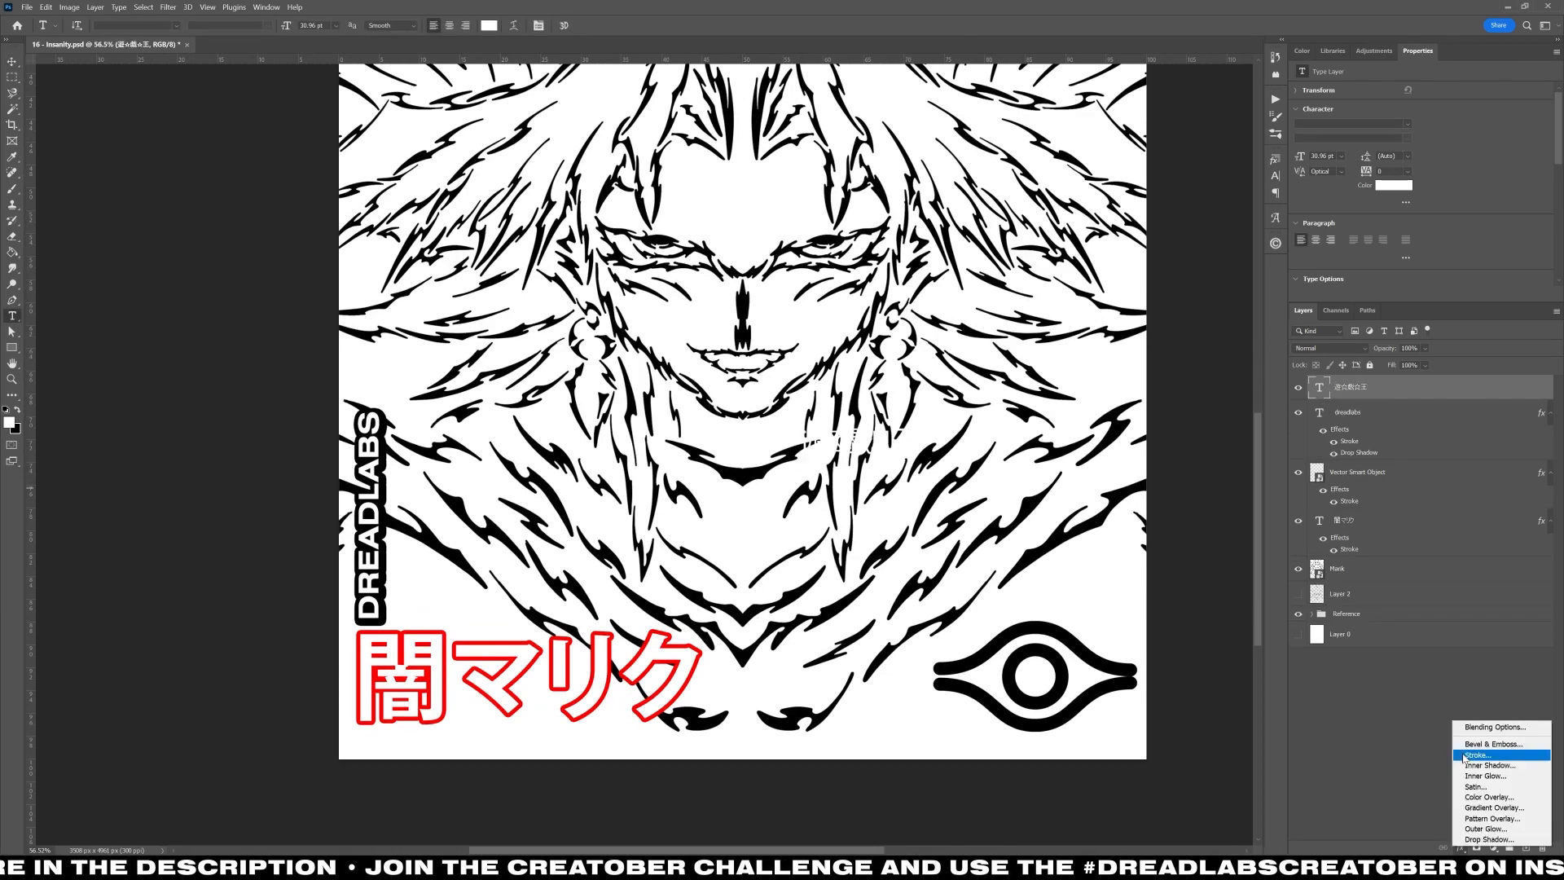
click(1478, 755)
click(1444, 379)
Step: Look through the Kozuka Gothic glyphs and delete the two placeholder characters so the text reads 遊戯王
click(874, 441)
click(1273, 220)
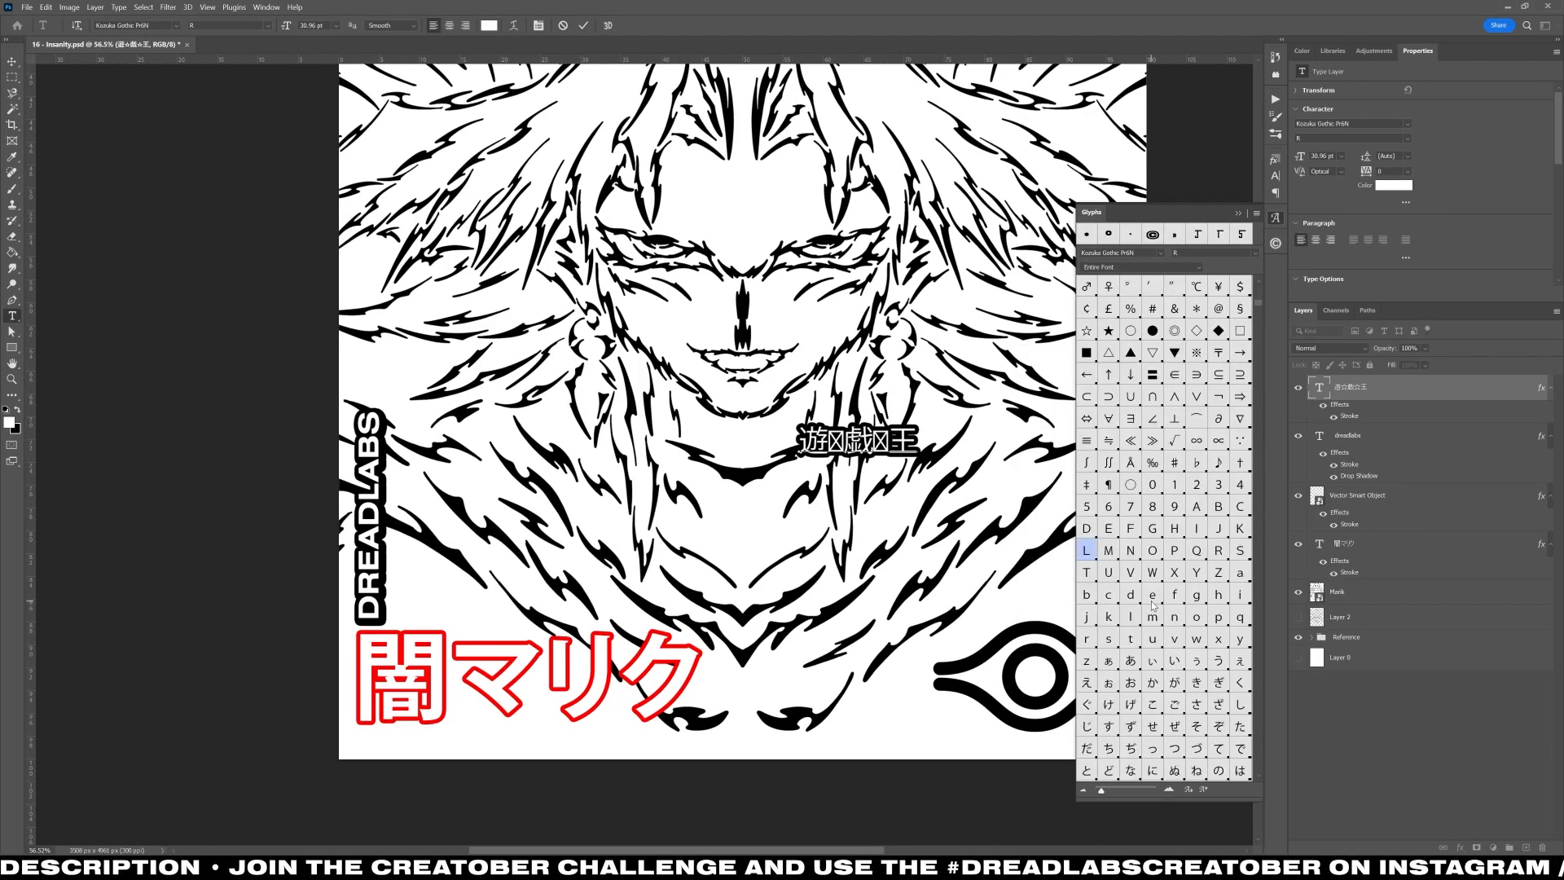
drag(1258, 326, 1258, 770)
key(Delete)
key(Left)
key(BackSpace)
Step: Move the 遊戯王 text just above the 闇マリク title and close the glyph list
click(12, 62)
mouse_move(843, 441)
mouse_down()
mouse_move(448, 622)
mouse_move(542, 563)
mouse_move(937, 706)
mouse_up()
click(1239, 213)
Step: Duplicate the 遊戯王 text layer and change the copy's text to 闇のゲーム
key(ctrl+j)
key(t)
double_click(542, 565)
text(闇のゲーム)
key(ctrl+Return)
Step: Restyle the 闇のゲーム text with a red fill and a white stroke
click(1407, 138)
click(1400, 194)
click(1017, 601)
click(1294, 439)
right_click(1337, 405)
click(1362, 467)
click(1211, 505)
click(1442, 377)
click(1394, 185)
Step: Place the 闇のゲーム text above the eye symbol, aligned with its right end
key(v)
drag(1032, 626, 1144, 485)
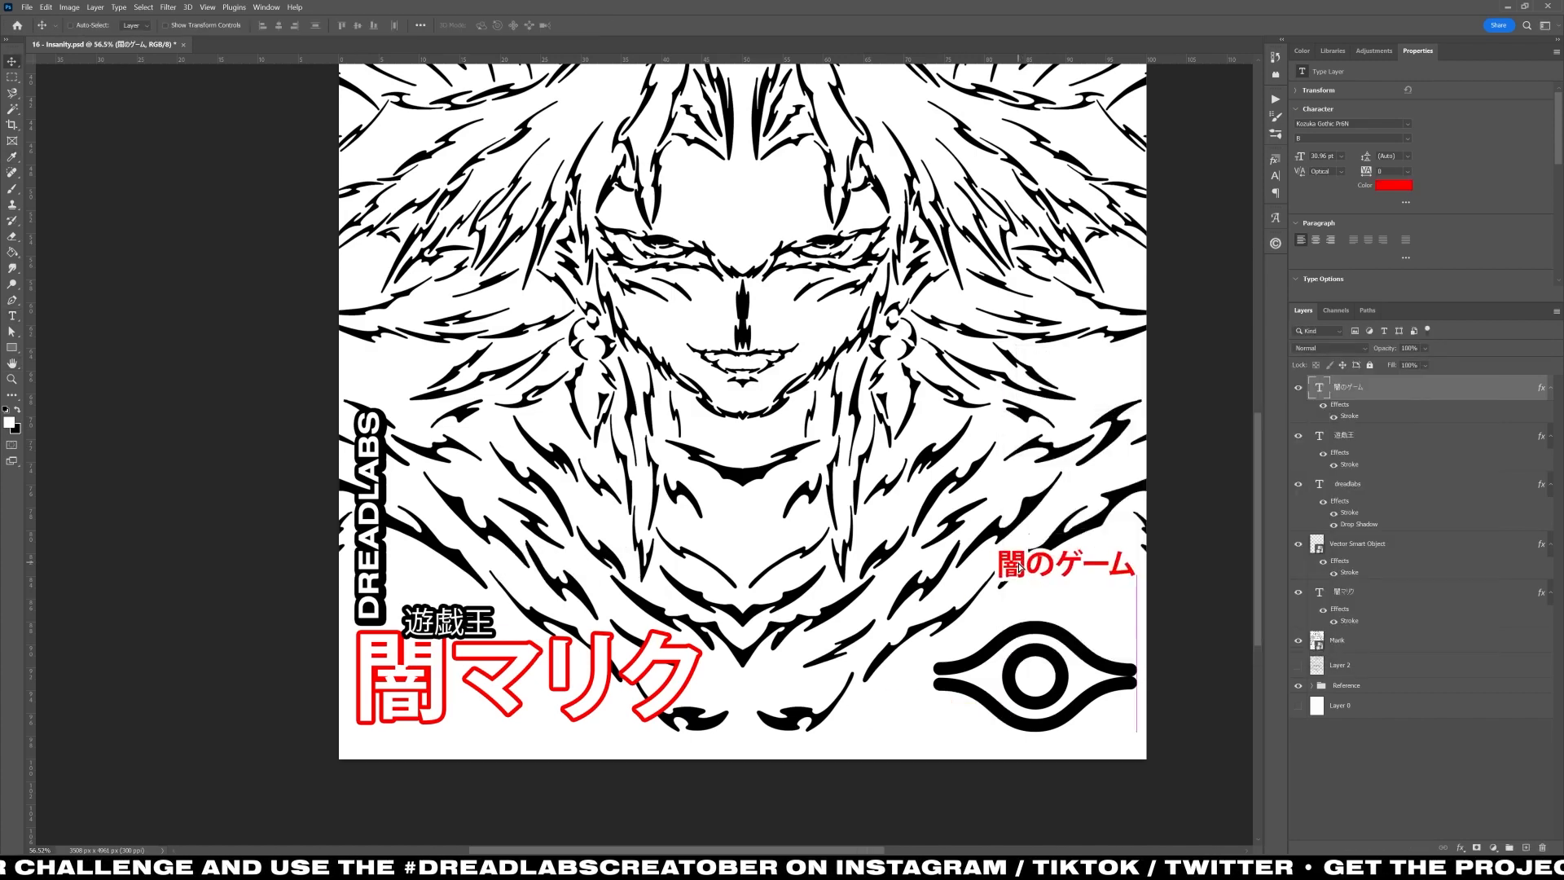
key(ctrl+0)
Step: Duplicate the 闇のゲーム text layer, change the copy's text to 千年アイテム and rotate it to run vertically
key(ctrl+j)
double_click(846, 688)
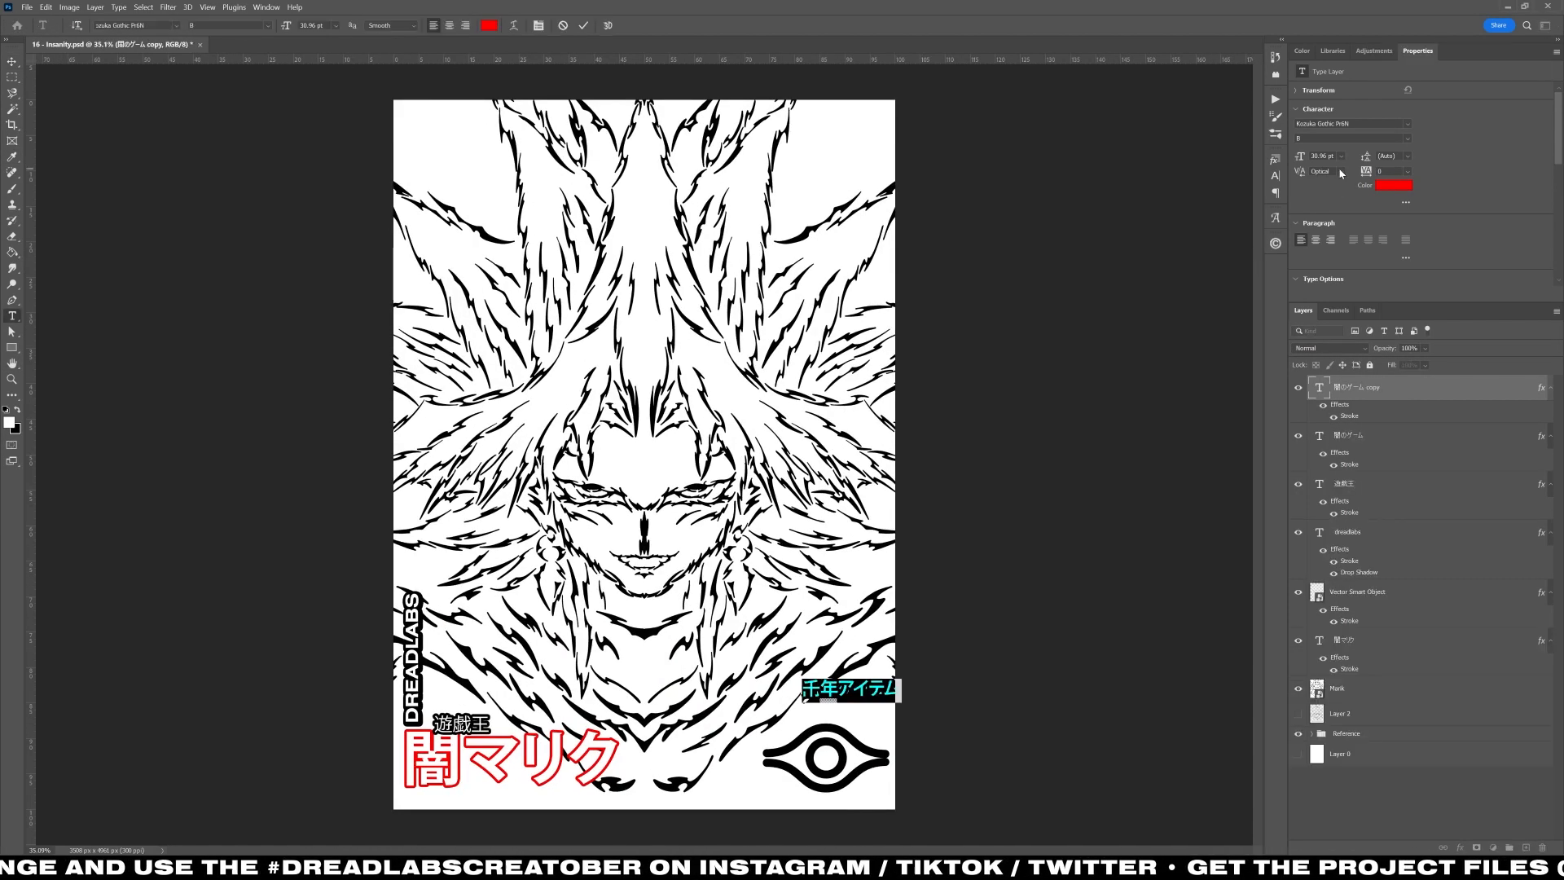
text(千年アイテム)
key(ctrl+t)
drag(774, 691, 853, 607)
key(Return)
Step: Recolour the 千年アイテム text black and move it to the poster's upper-right corner
click(1394, 185)
drag(1136, 521, 986, 639)
click(1287, 445)
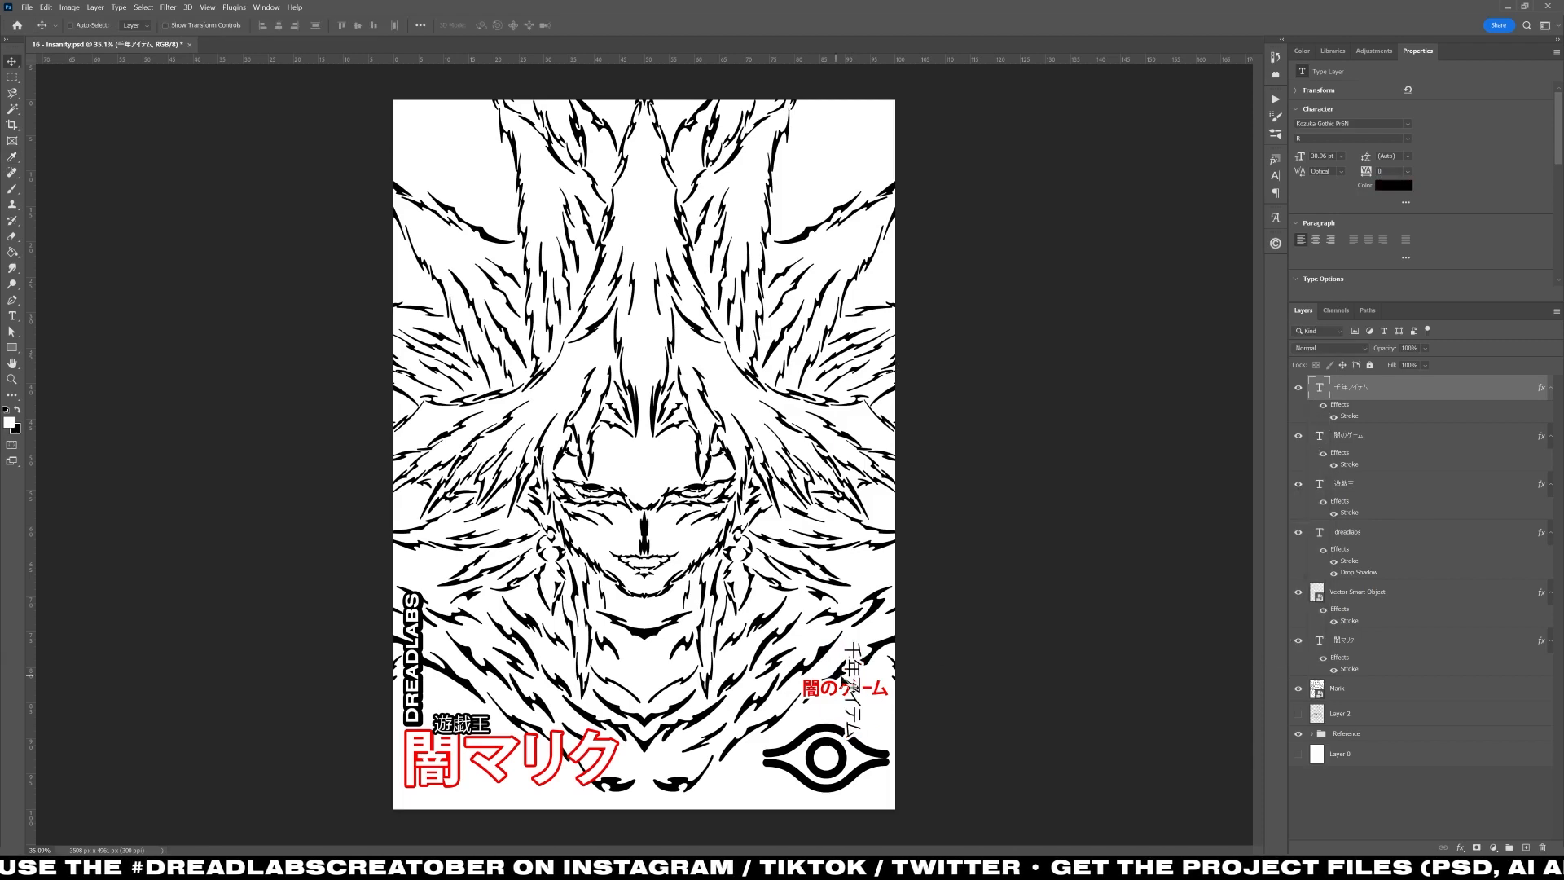
drag(853, 702, 875, 169)
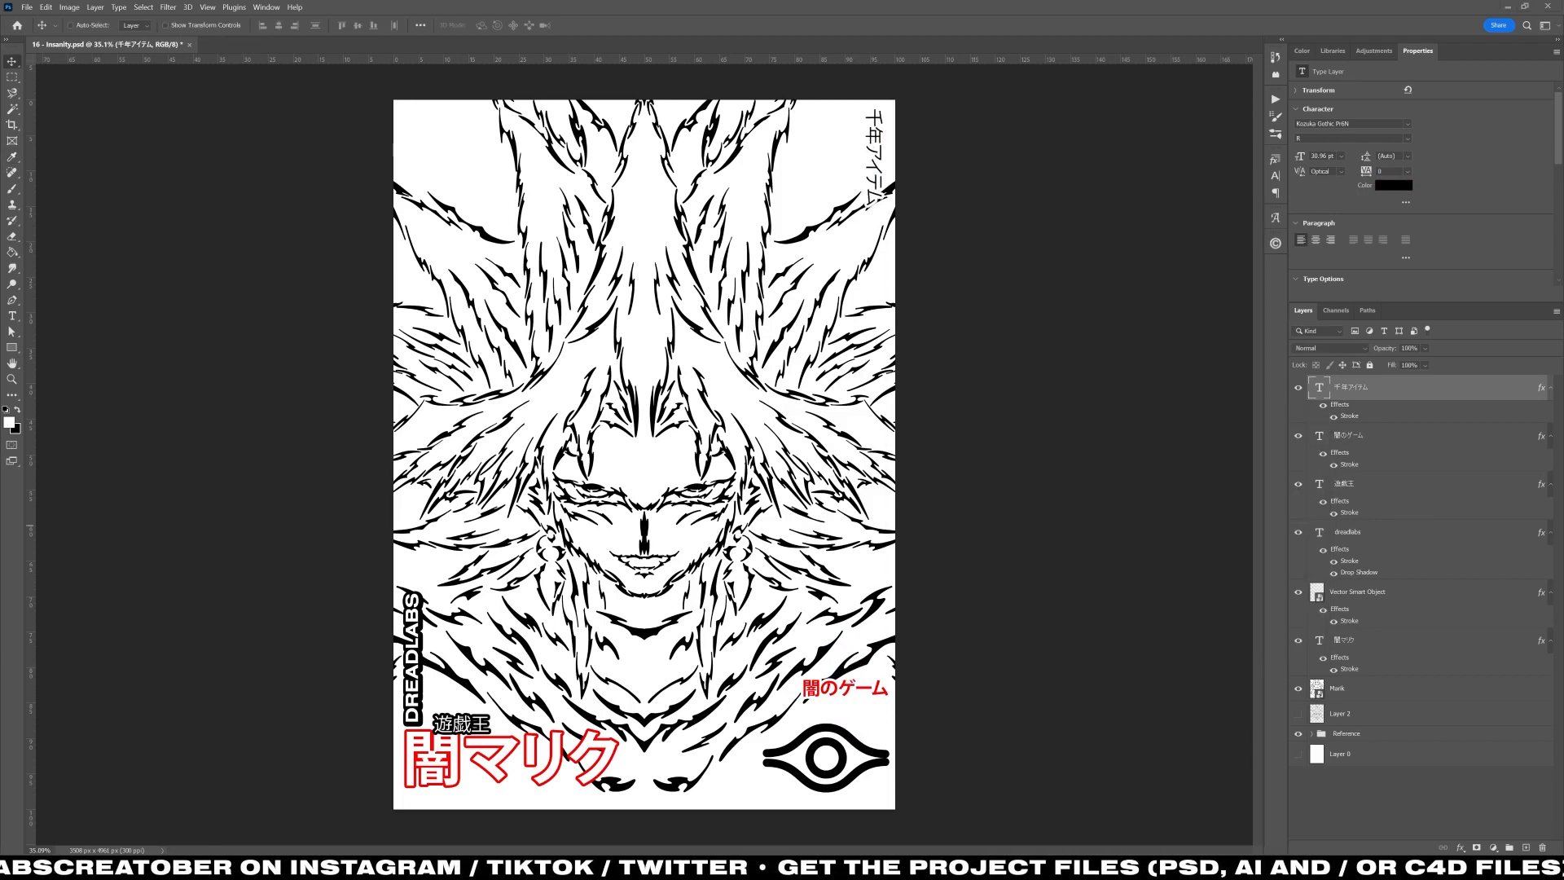
Step: Add the text マリク・イシュタール, enlarge it and place it centred along the poster's top edge
key(t)
click(722, 312)
text(マリク・イシュタール)
key(ctrl+t)
drag(795, 305, 645, 120)
key(Return)
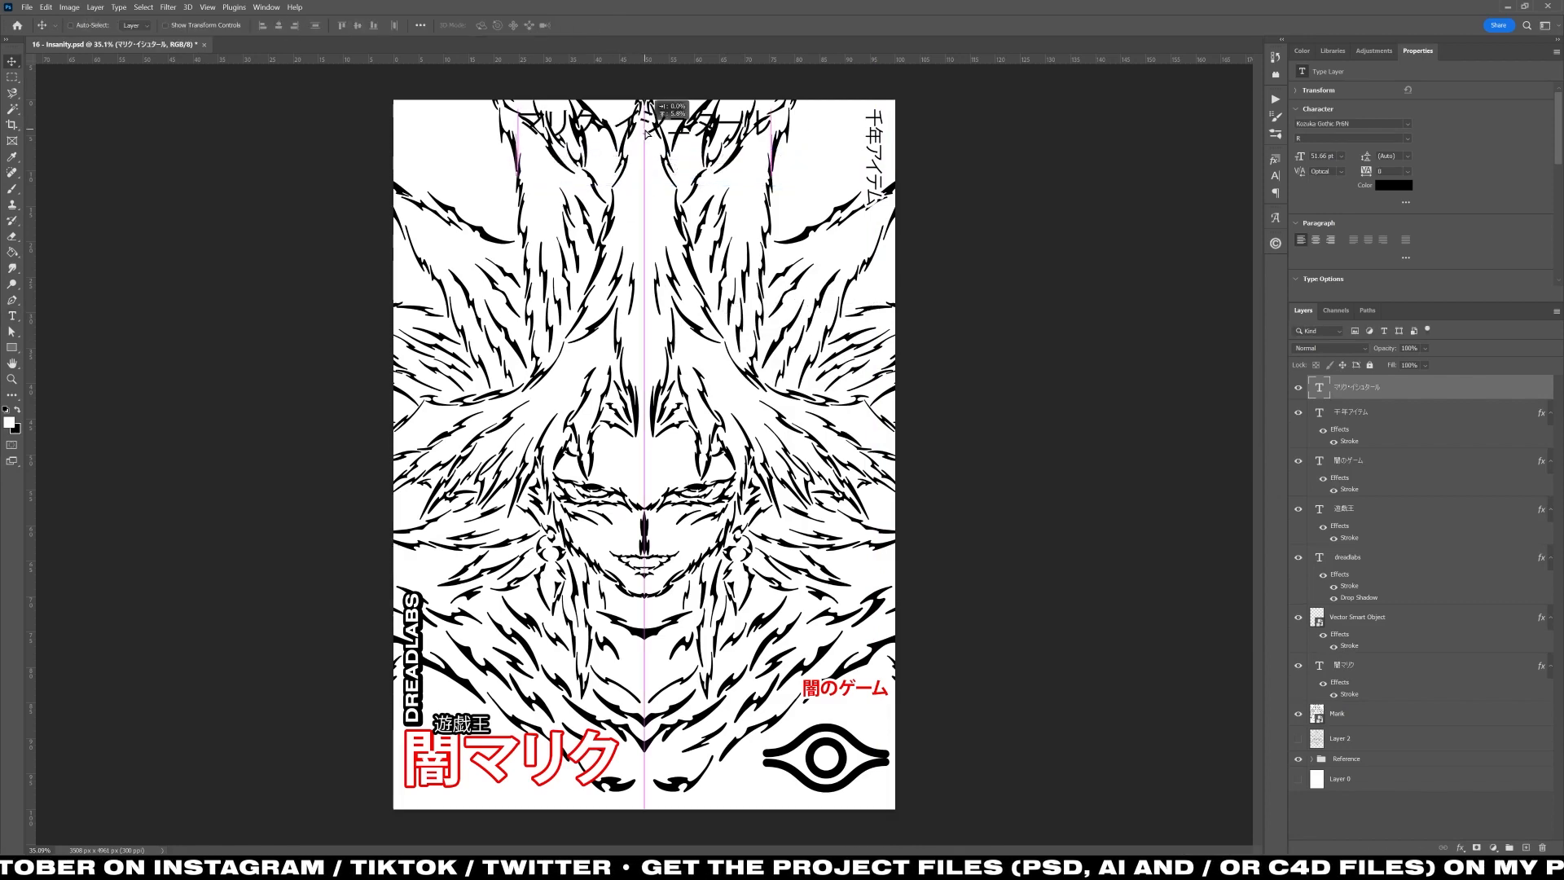
Step: Browse the Japanese-capable fonts and set the マリク・イシュタール text in a heavy gothic font
key(ctrl+t)
key(t)
click(176, 26)
scroll(212, 366, down, 15)
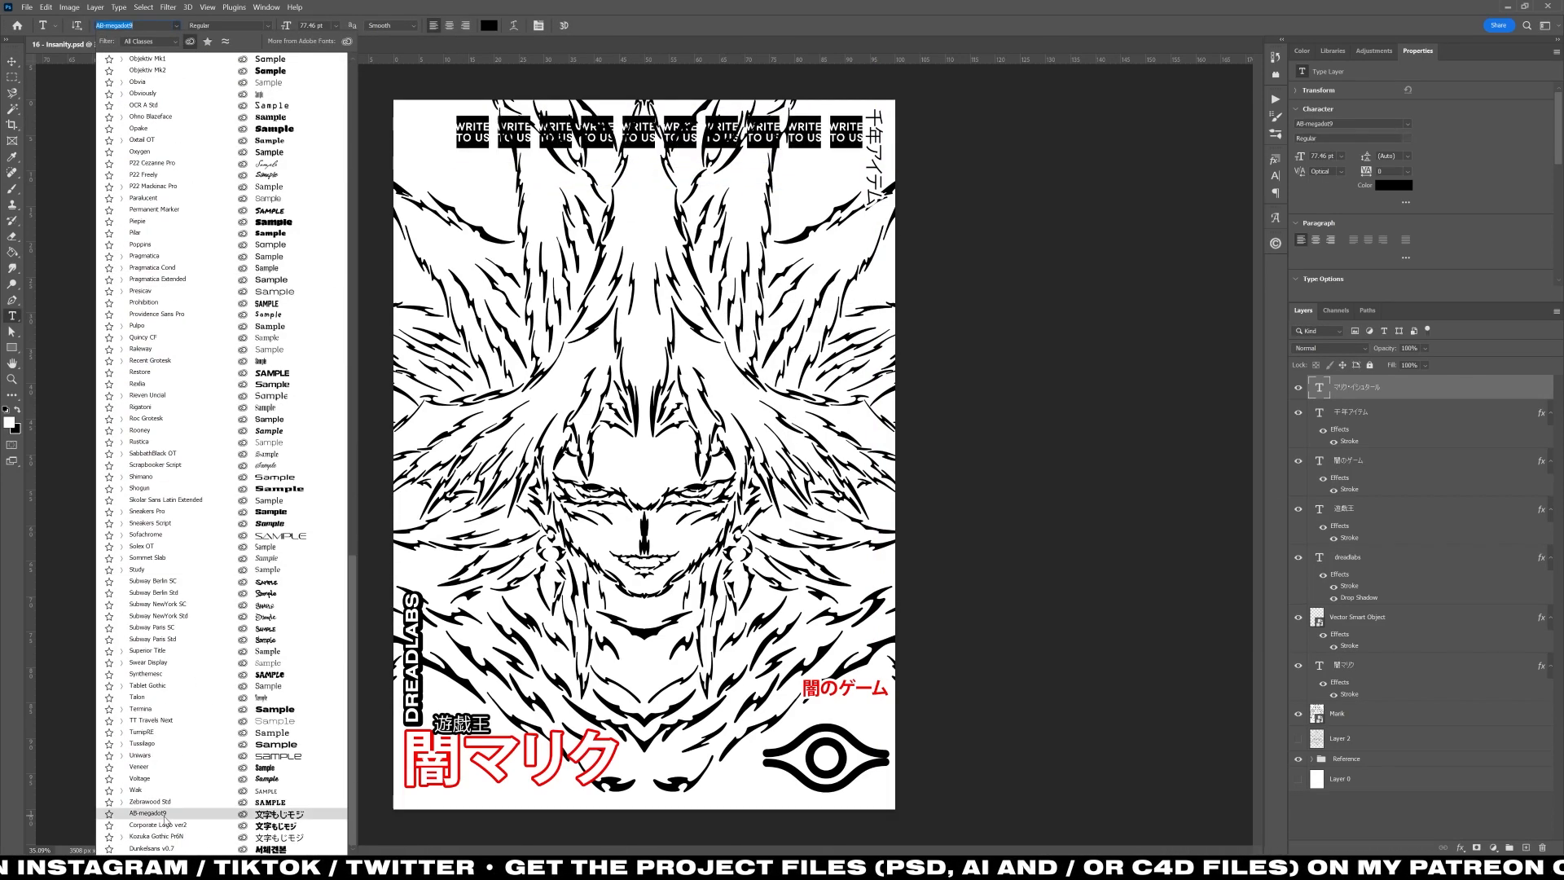
click(204, 279)
Step: Centre-align the マリク・イシュタール text and move it back to the poster's horizontal centre
click(450, 26)
key(v)
drag(454, 135, 645, 135)
Step: Add a white inner stroke and a red outer stroke to the マリク・イシュタール text
double_click(1450, 388)
click(1059, 492)
click(1211, 503)
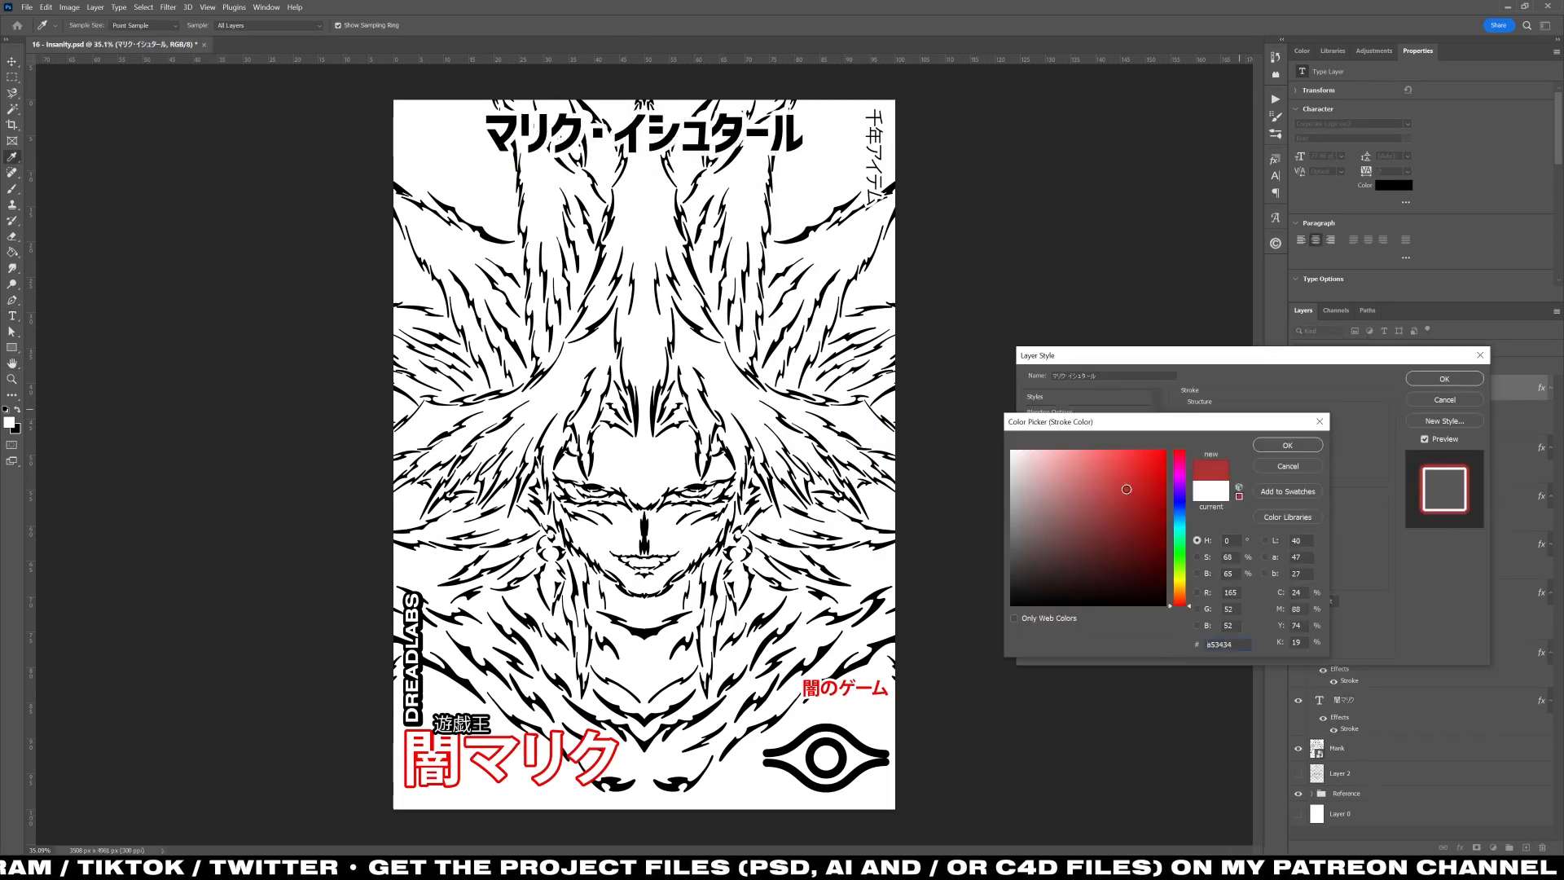
click(1287, 445)
click(1444, 377)
Step: Apply a preset warp to the マリク・イシュタール title and adjust its bend slightly
click(45, 7)
mouse_move(114, 274)
click(288, 349)
click(294, 25)
click(287, 102)
drag(381, 25, 116, 35)
drag(645, 111, 645, 116)
key(Return)
Step: Enlarge the マリク・イシュタール title from its centre until it spans most of the poster's width
key(ctrl+t)
drag(806, 107, 871, 108)
key(Return)
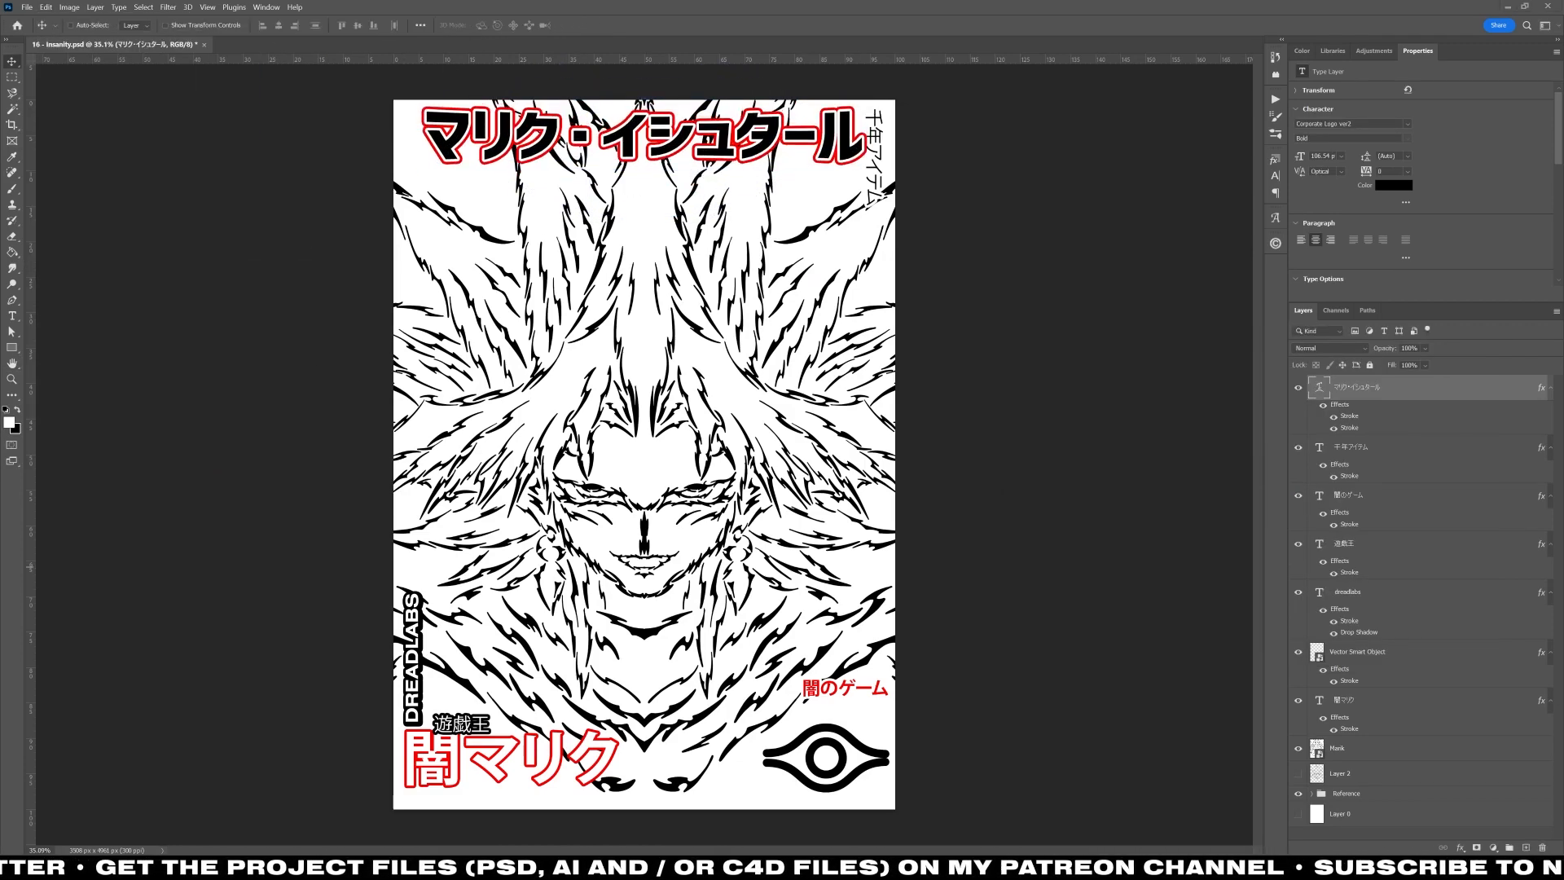
Step: Duplicate the title, change the copy's text to 闇マリク, resize it and place it centred below the original
key(ctrl+j)
double_click(1319, 388)
text(闇マリク)
key(ctrl+t)
drag(746, 166, 764, 172)
drag(652, 139, 652, 209)
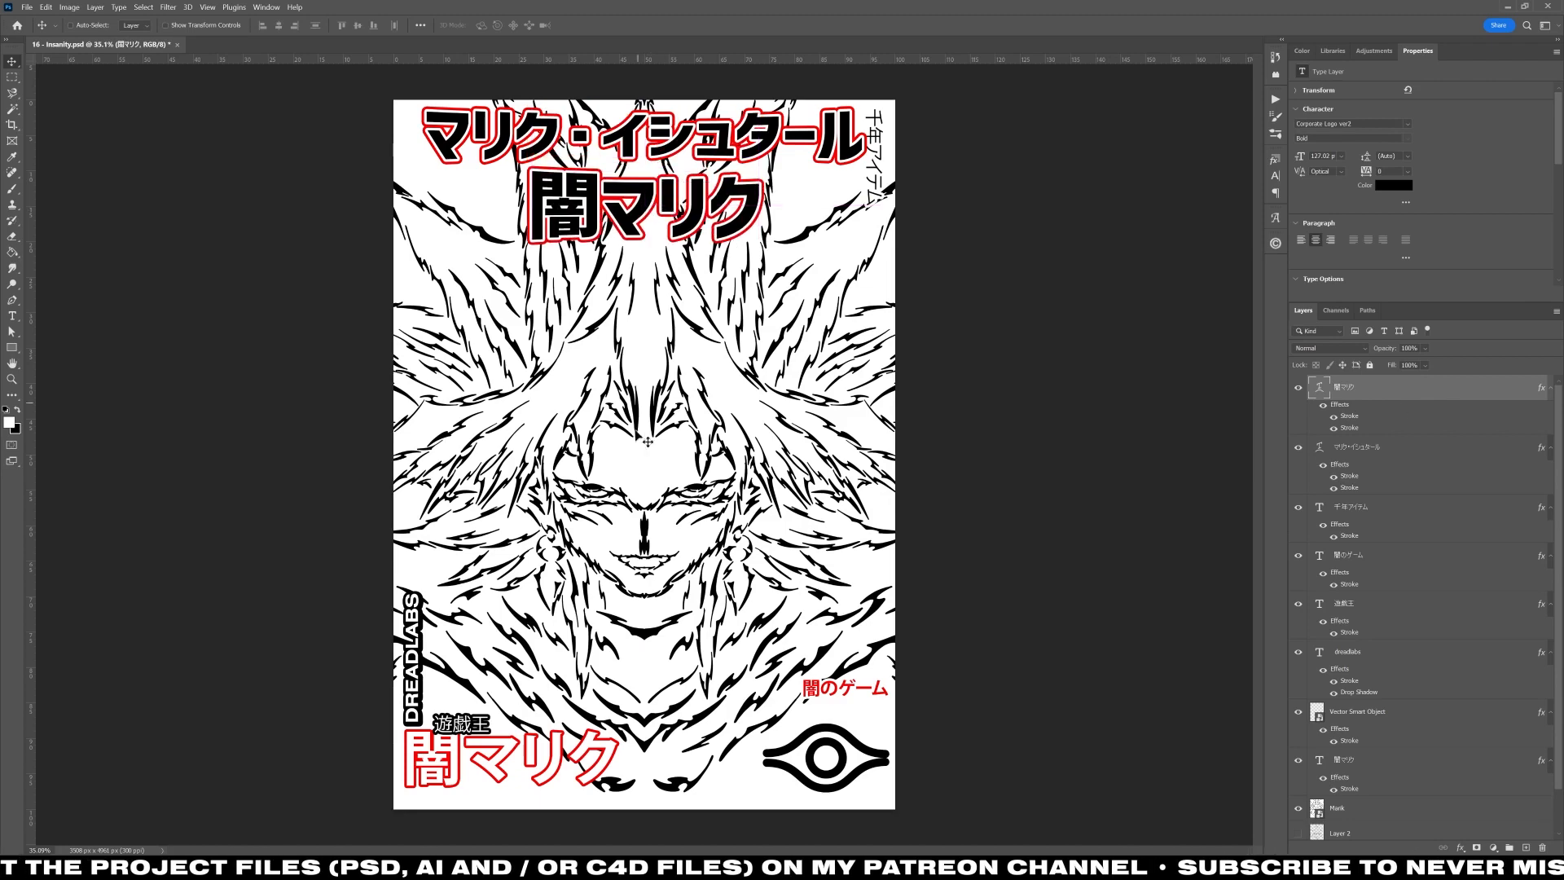
Step: Recolour the upper 闇マリク text white and make one of its strokes black
click(1393, 185)
drag(1083, 497, 865, 303)
click(1287, 445)
double_click(1350, 416)
click(1206, 521)
drag(1059, 562, 994, 636)
click(1288, 446)
click(1442, 377)
Step: Move the new 闇マリク layer beneath the マリク・イシュタール layer and nudge its text up against the title
drag(1377, 388, 1377, 492)
drag(661, 211, 662, 199)
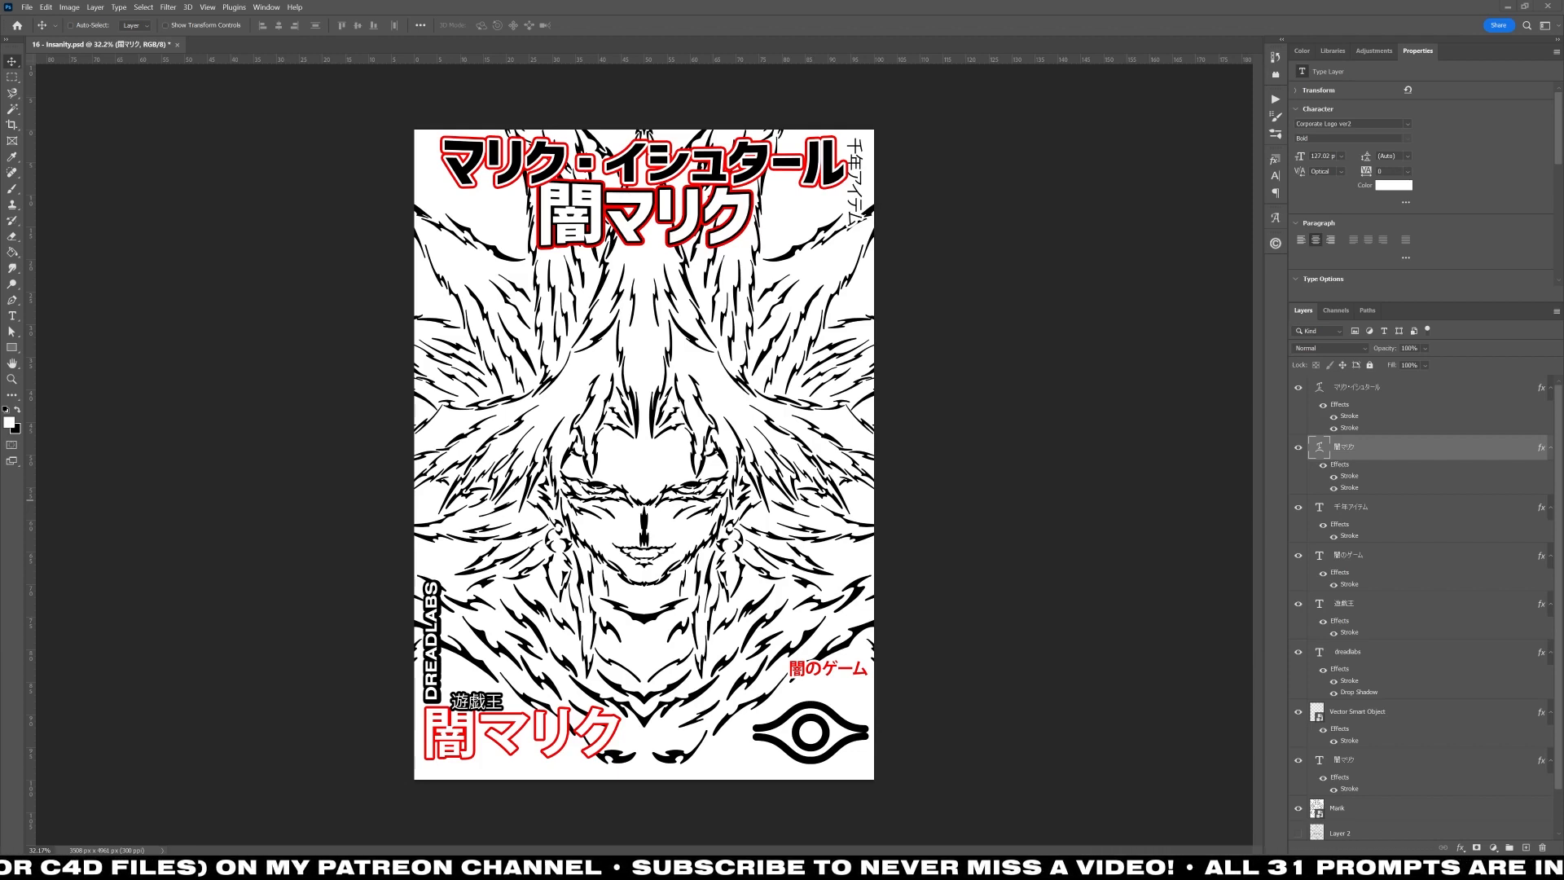
click(1356, 387)
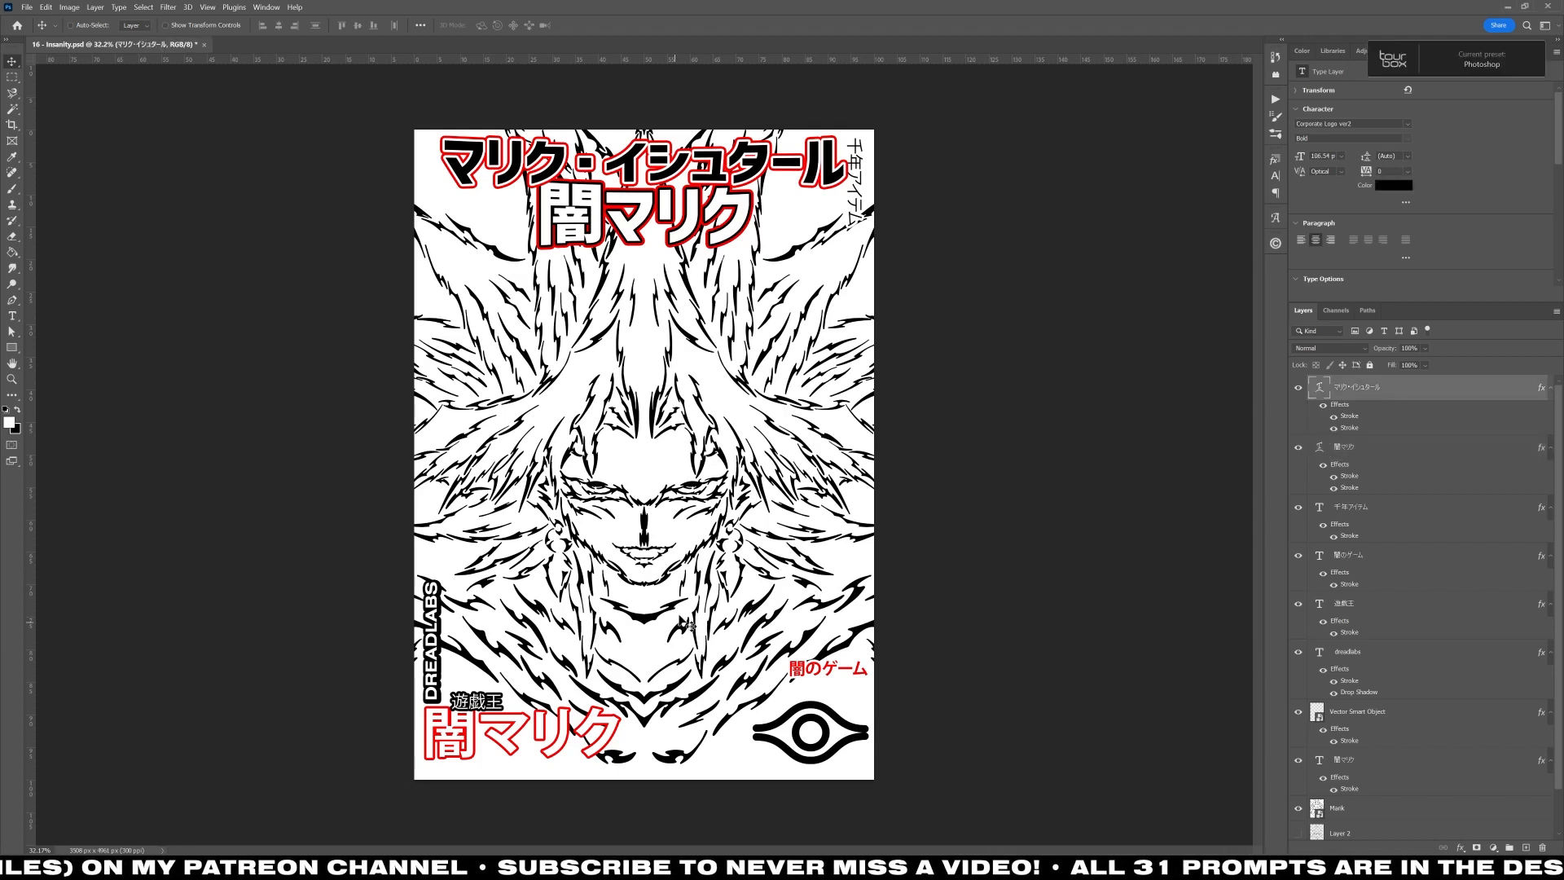
Step: Duplicate the Marik artwork layer, set the copy to Multiply and enlarge it from the centre to about 181%
scroll(1386, 482, down, 2)
click(1355, 761)
key(ctrl+j)
click(1331, 348)
click(1320, 399)
key(ctrl+t)
drag(963, 495, 1060, 495)
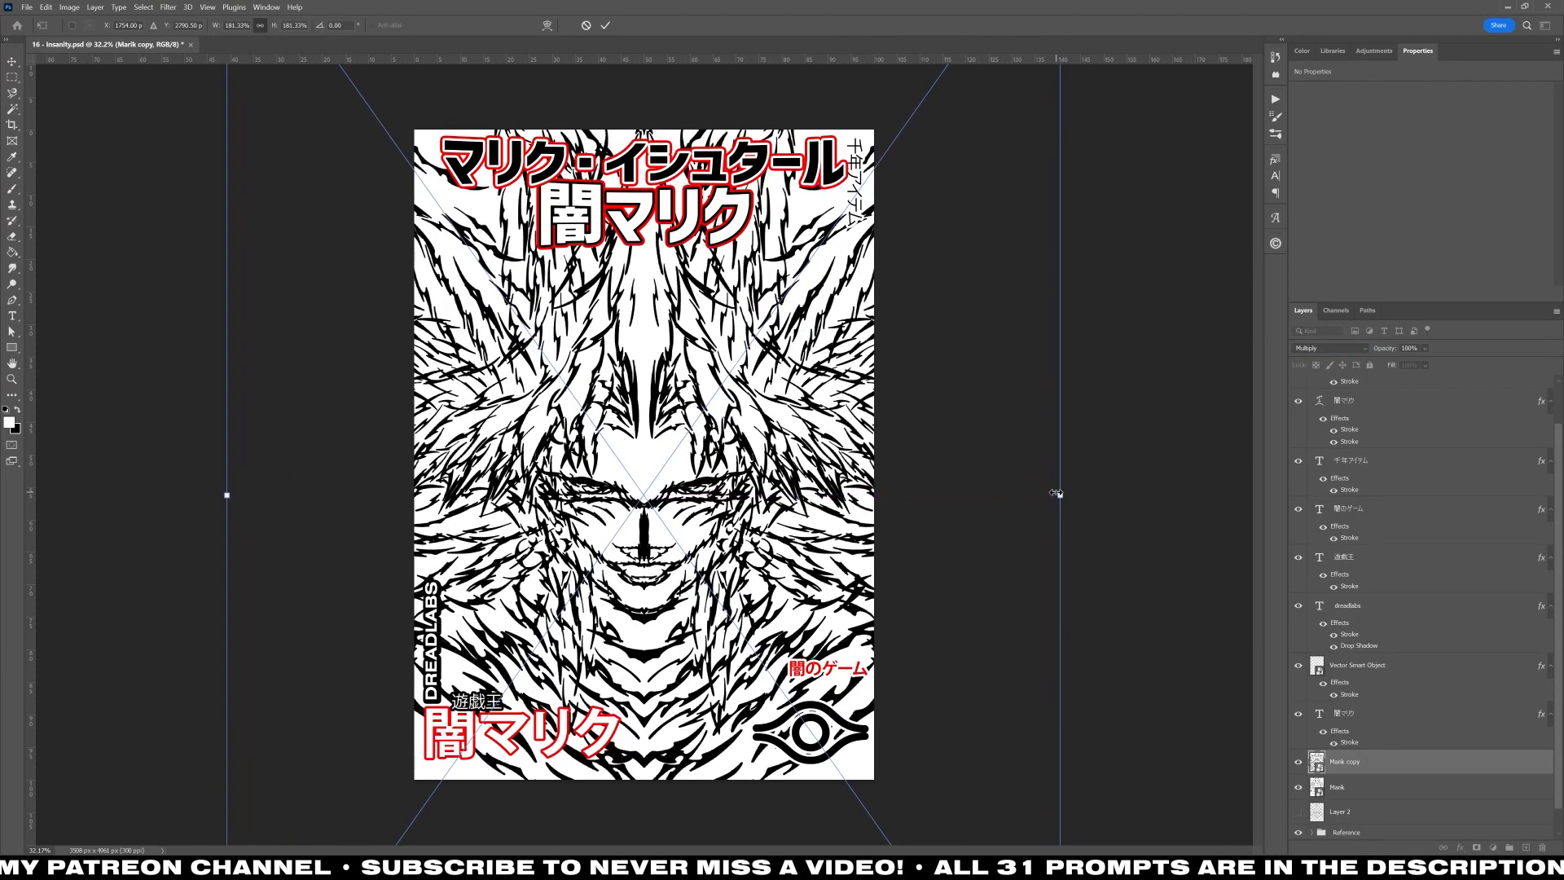
key(Return)
Step: Apply a Radial Blur and 10% uniform monochromatic noise to the enlarged Marik copy
click(168, 8)
mouse_move(255, 151)
click(344, 231)
click(490, 210)
click(163, 10)
click(343, 185)
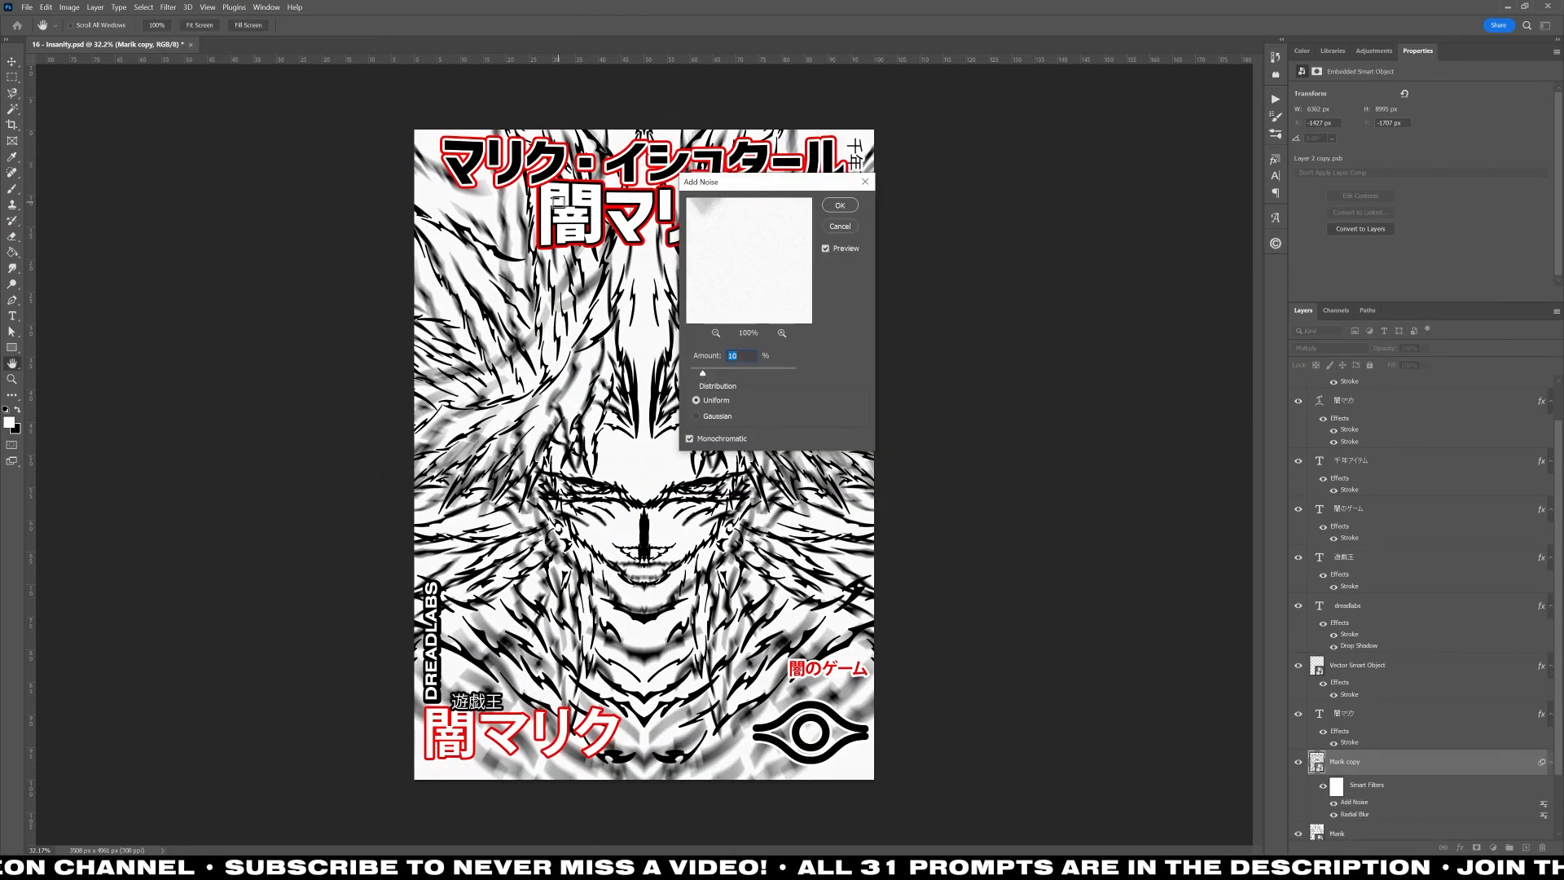
click(839, 204)
Step: Apply a Mosaic filter to the enlarged Marik copy
click(168, 8)
mouse_move(237, 197)
click(336, 253)
click(841, 229)
Step: Boost the enlarged Marik copy's contrast with Levels, lowering the white input to 213 and raising the black input
click(69, 7)
mouse_move(120, 35)
click(206, 46)
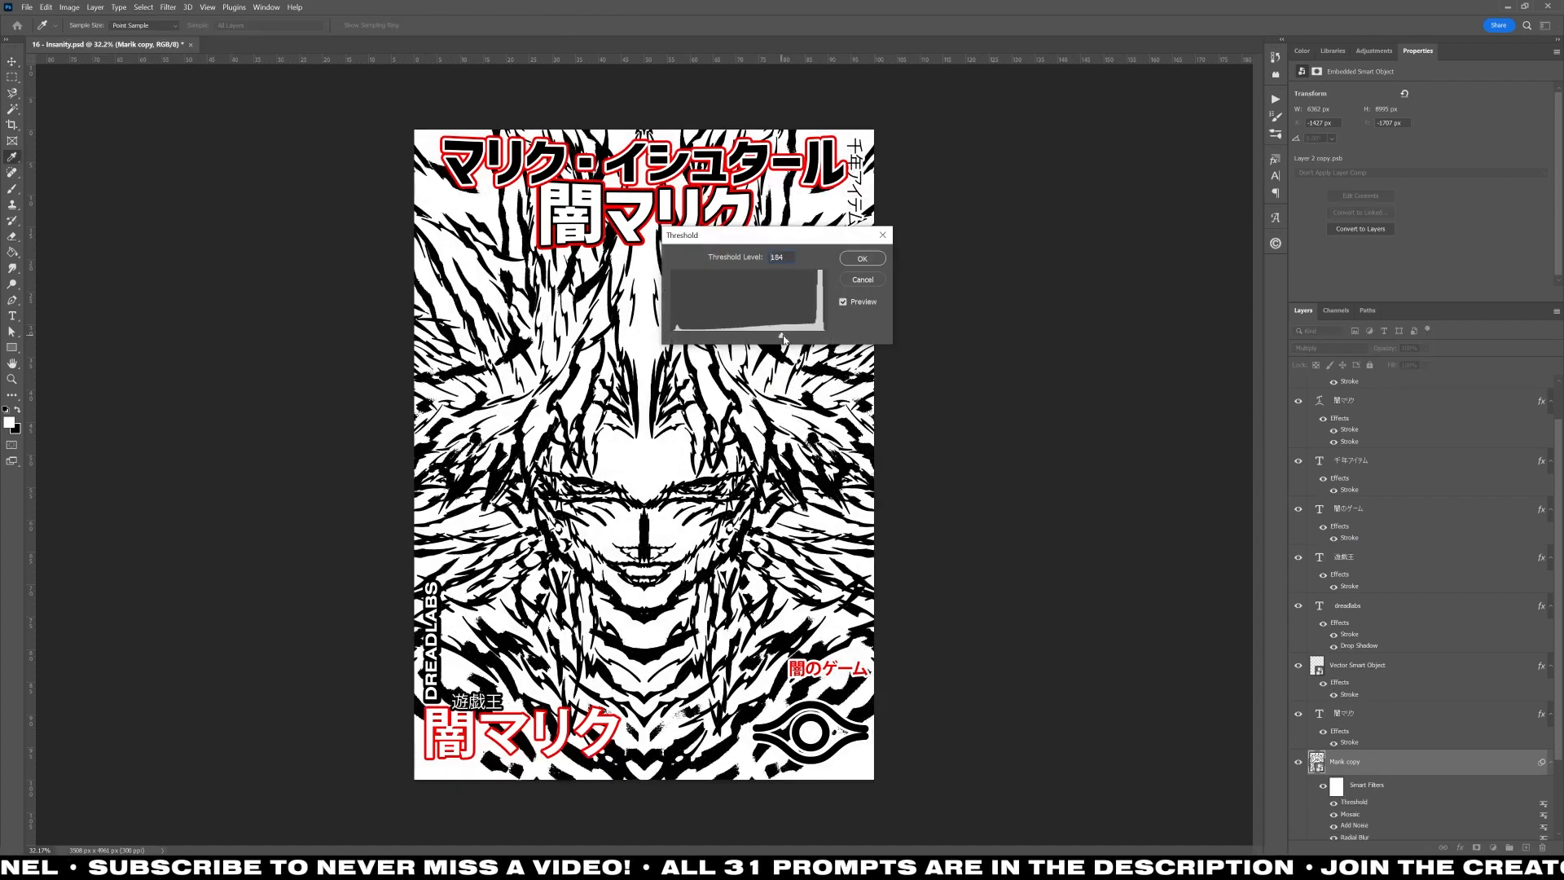
drag(699, 336, 683, 335)
drag(821, 335, 797, 334)
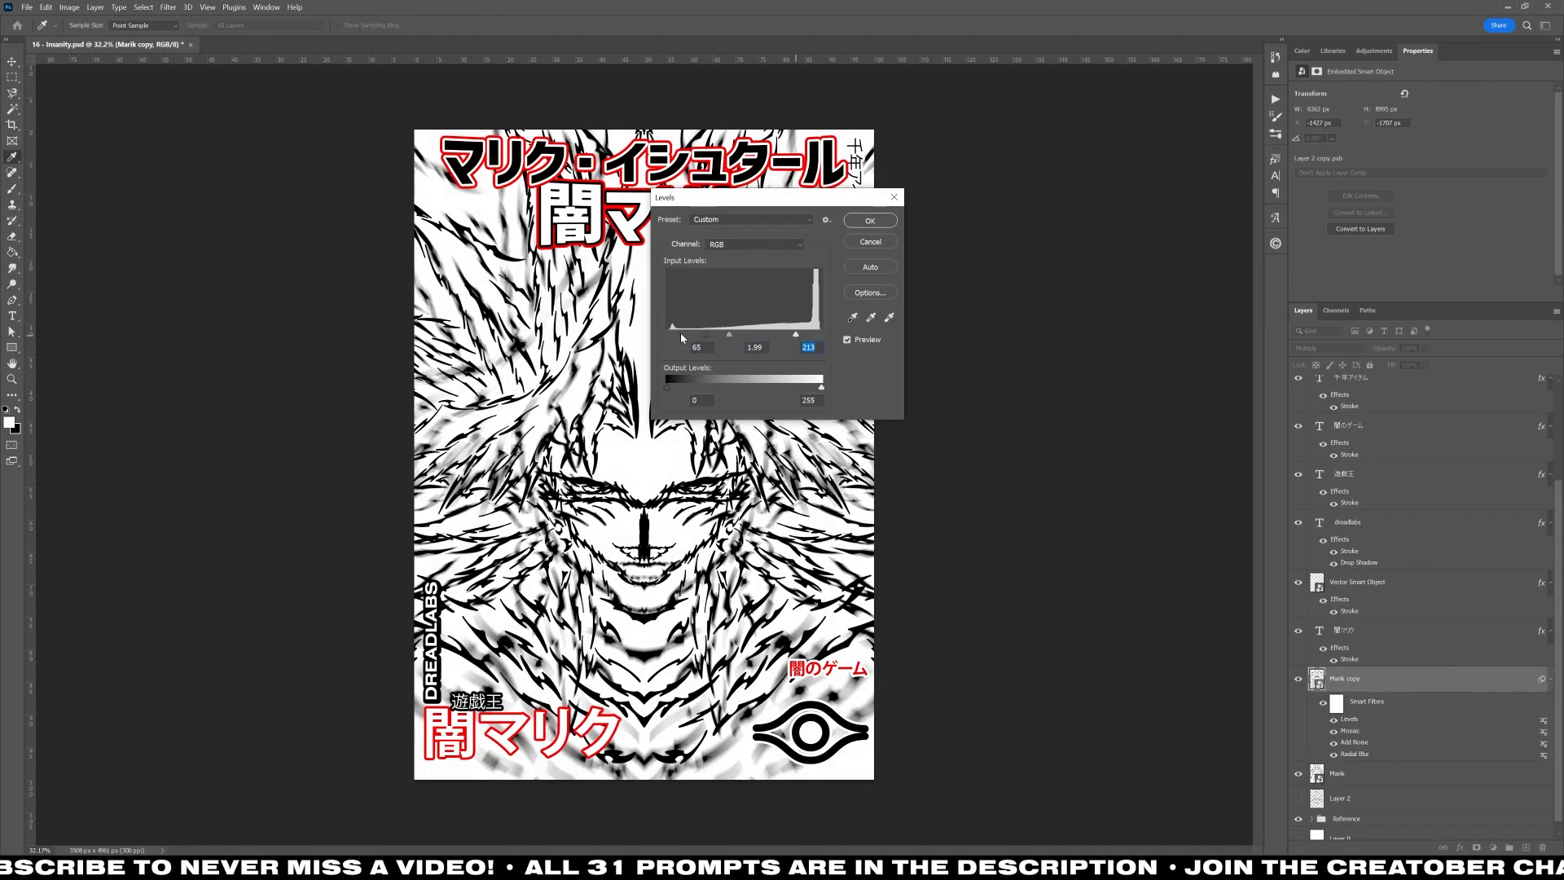
drag(681, 334, 774, 335)
click(870, 221)
Step: Duplicate the original Marik artwork layer and place the new copy above the filtered one
drag(1376, 773, 1398, 678)
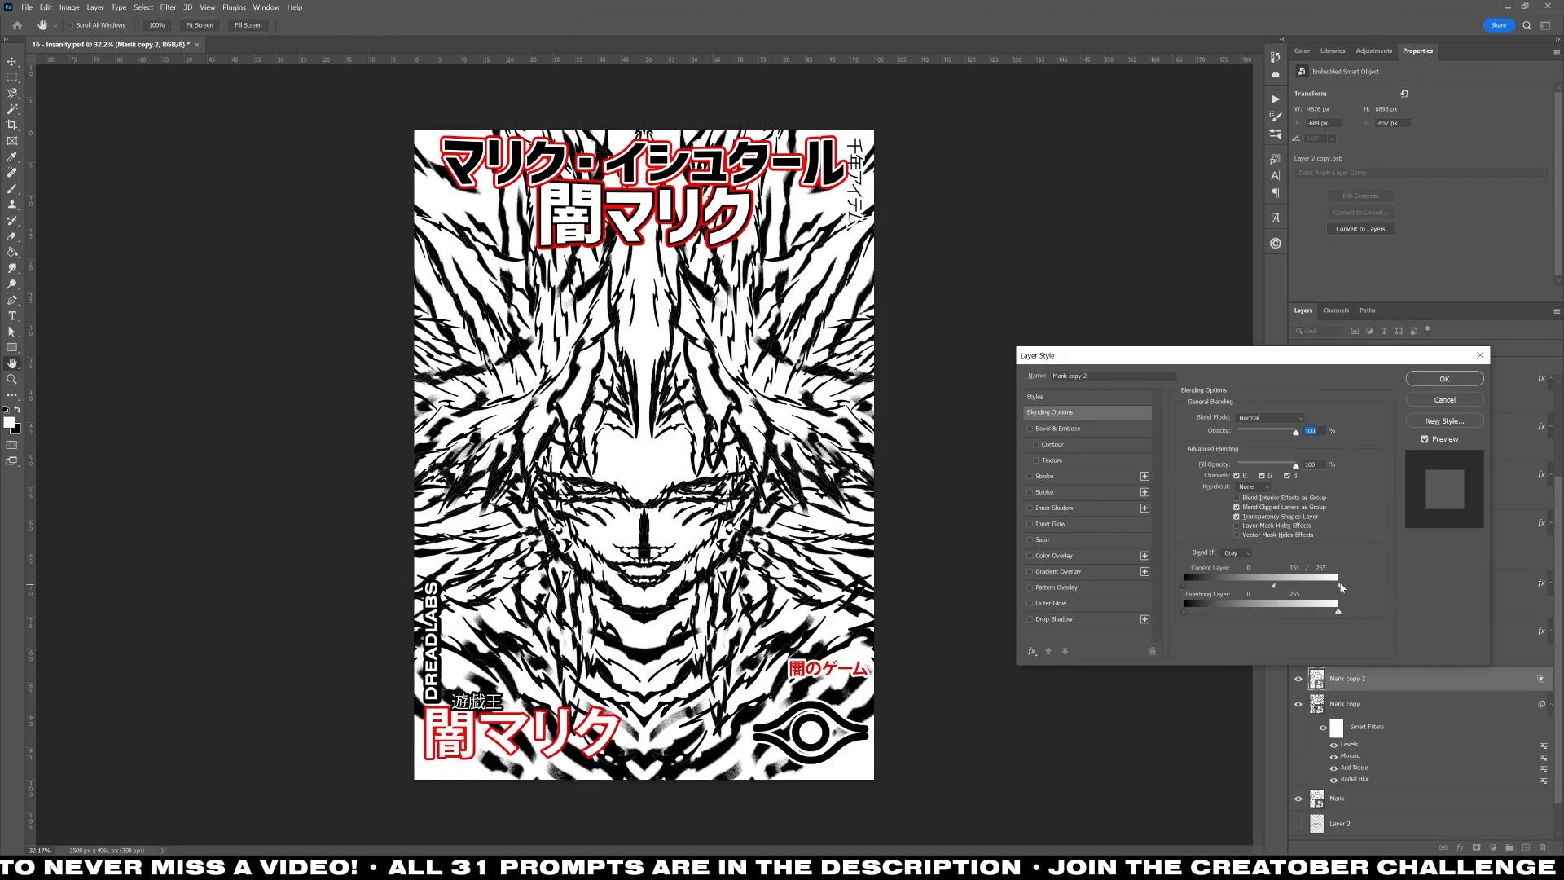